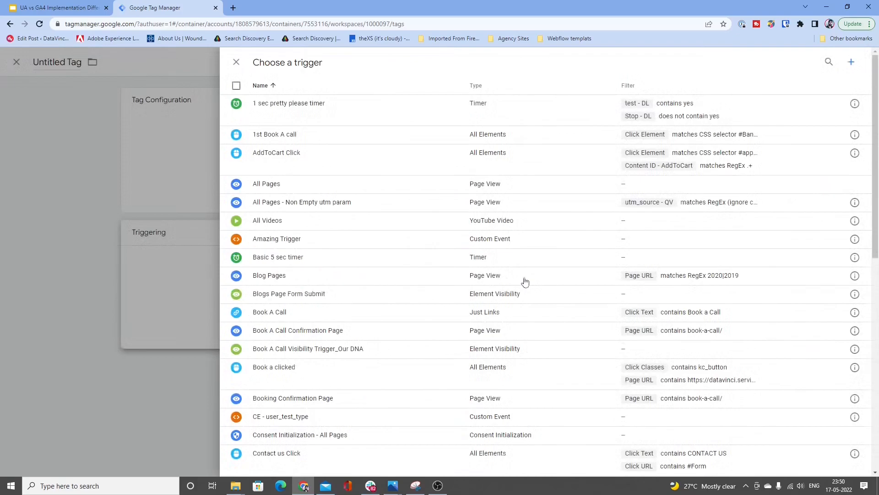
Step: Set the untitled tag's type to Google Analytics: Universal Analytics and review the other available tag types
click(140, 323)
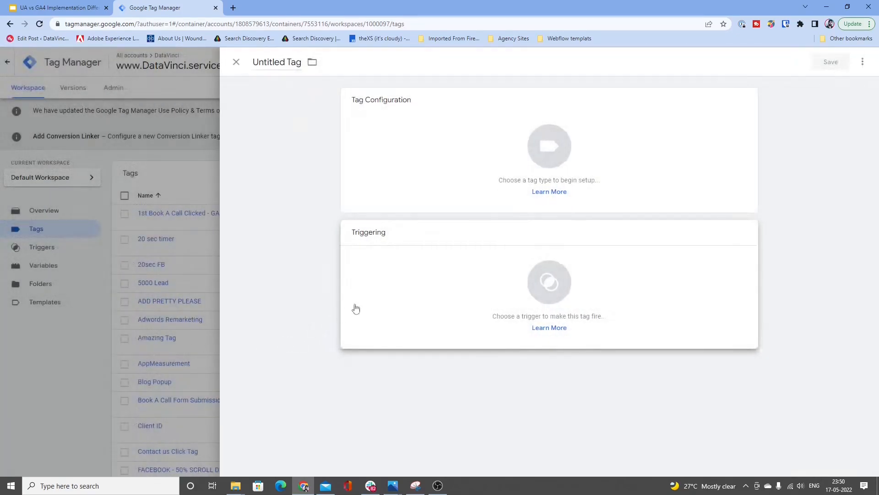
click(393, 182)
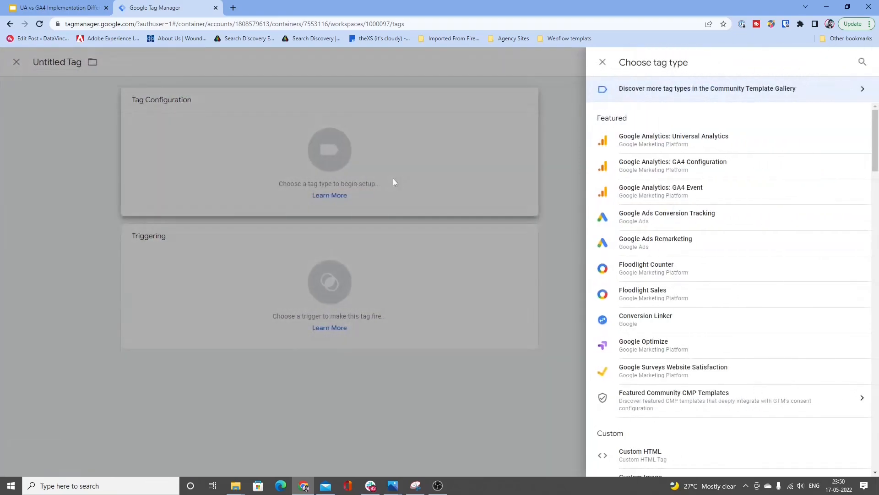
click(670, 140)
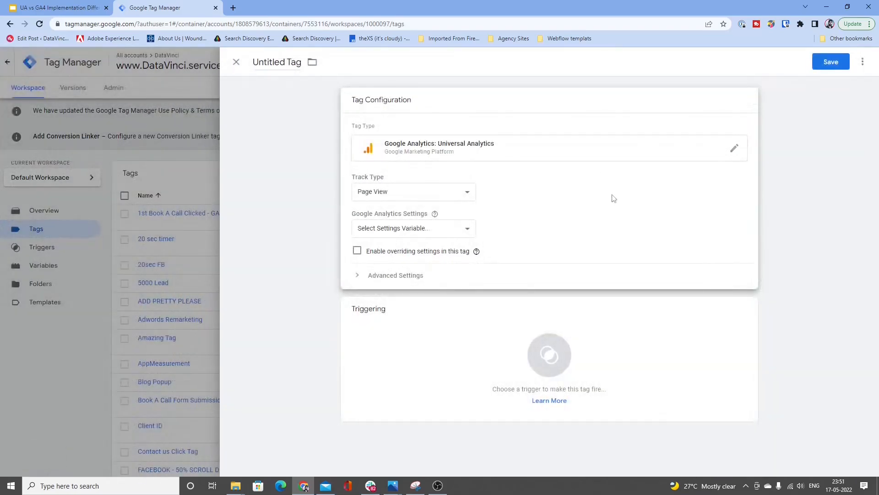
click(578, 154)
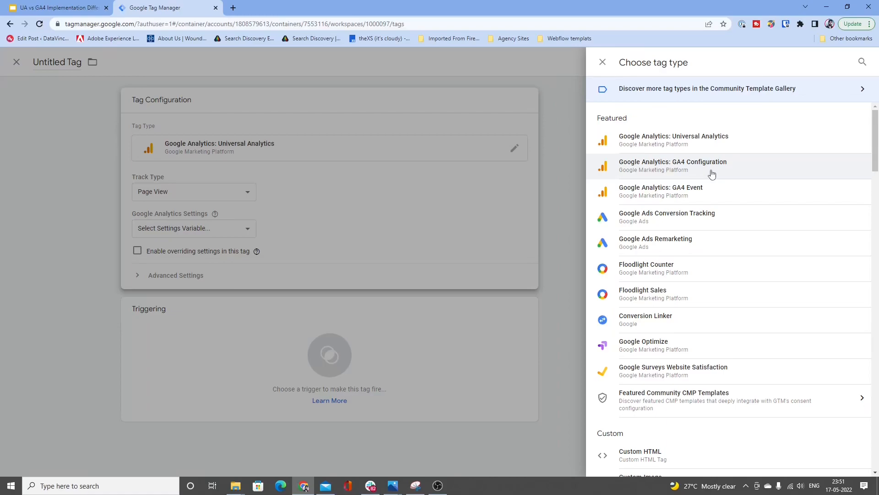
click(526, 199)
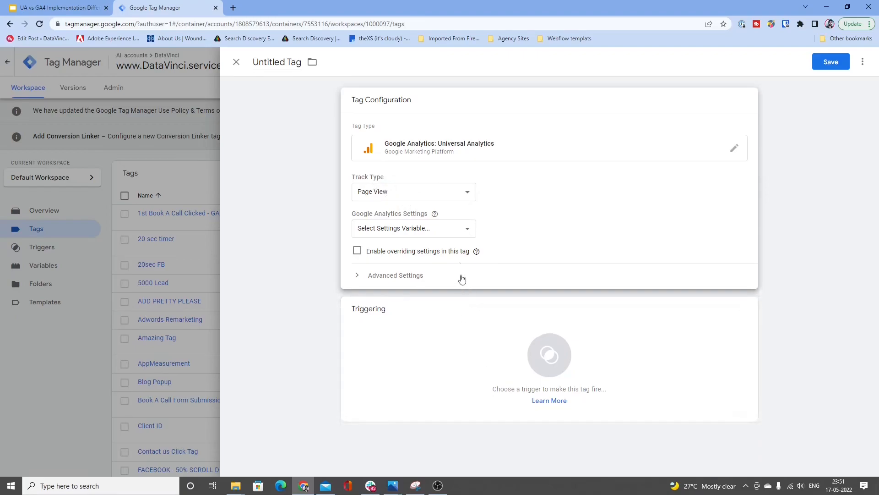
Step: Start a new Google Analytics Settings variable for the Universal Analytics tag and expand its More Settings
click(464, 231)
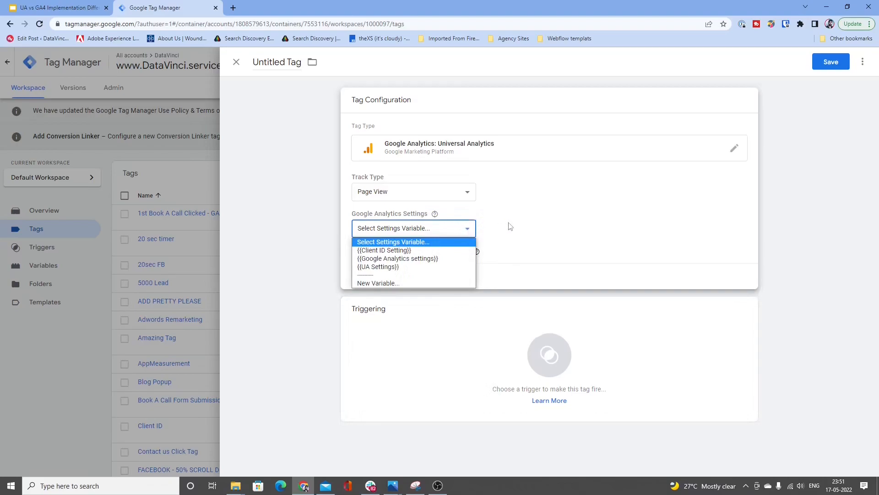
click(510, 226)
click(469, 230)
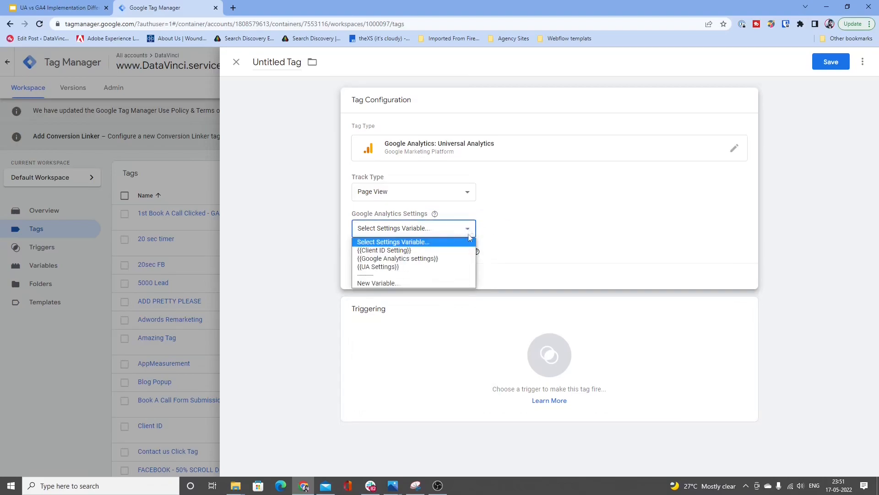
click(440, 283)
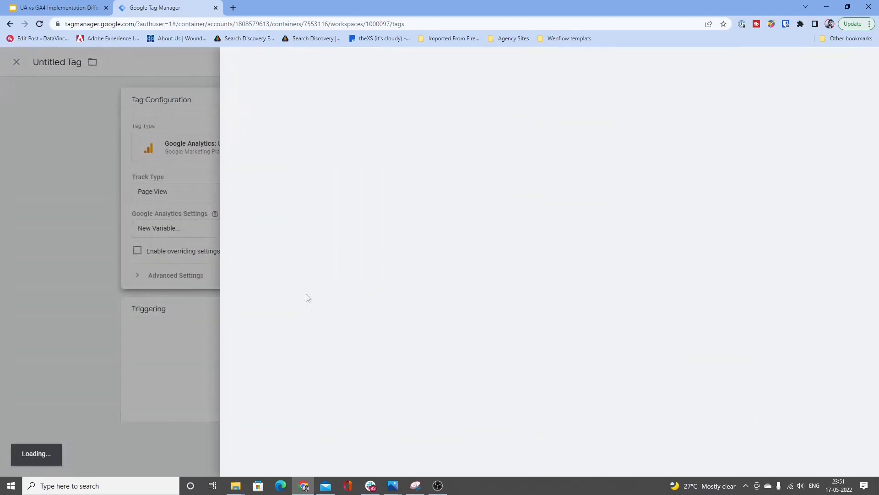
click(385, 186)
click(410, 261)
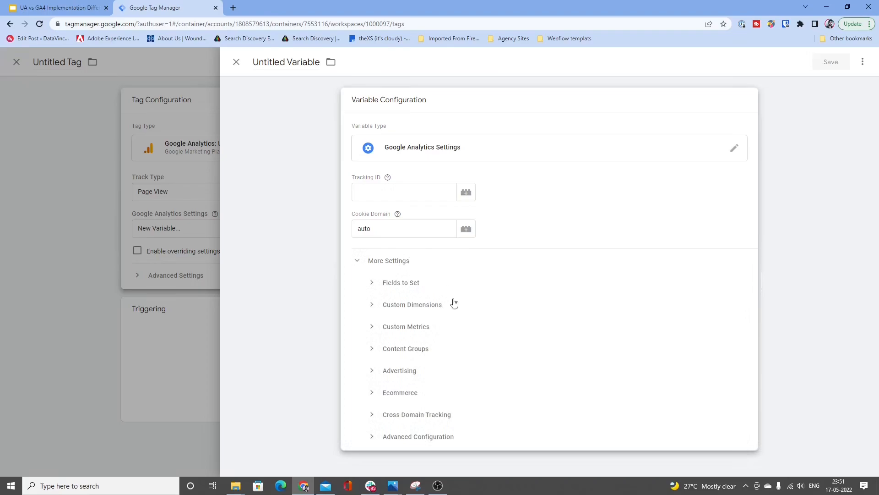
Step: Examine the new variable's Custom Dimensions, Fields to Set, Ecommerce and Cross Domain Tracking options, and discard the unsaved variable and tag
click(455, 304)
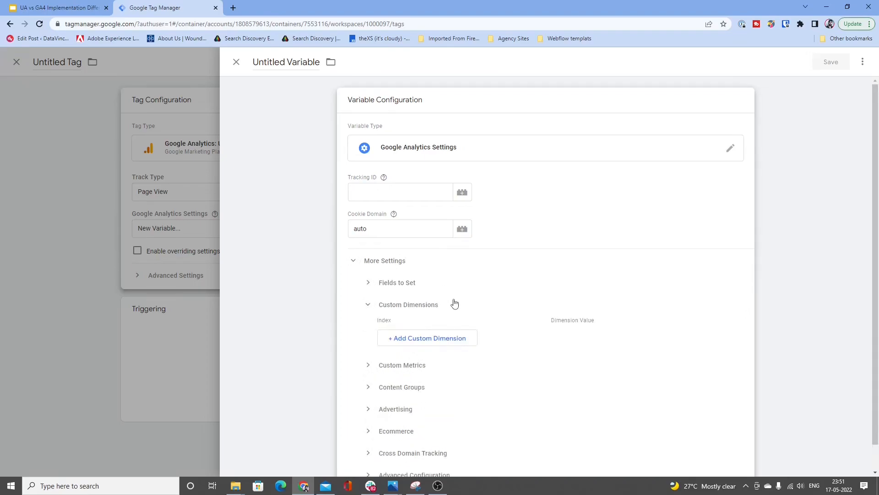
click(426, 293)
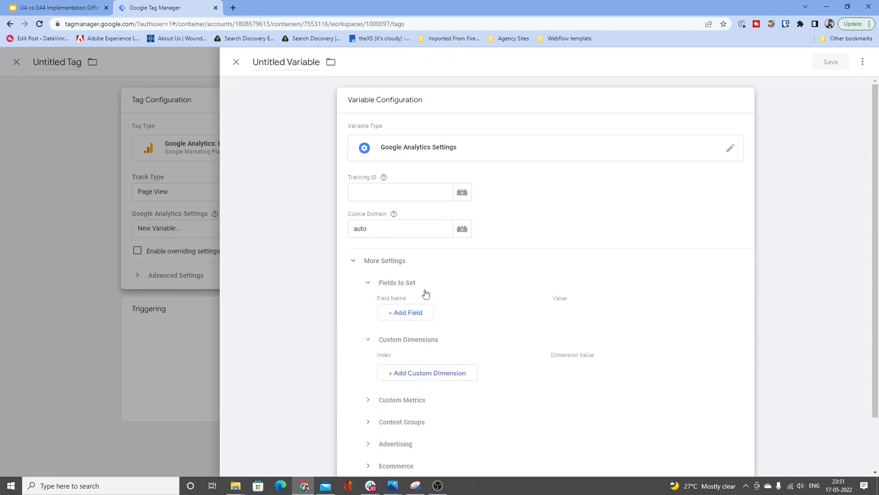
scroll(431, 296, down, 2)
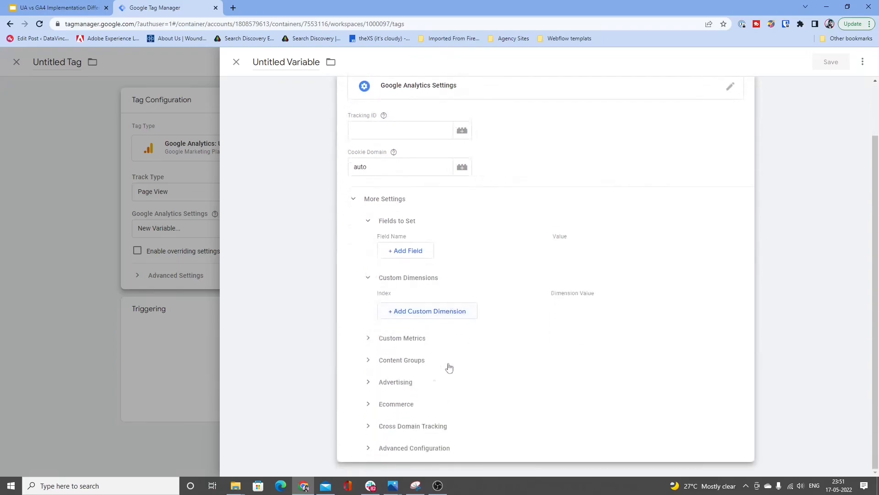
click(396, 405)
scroll(530, 360, down, 1)
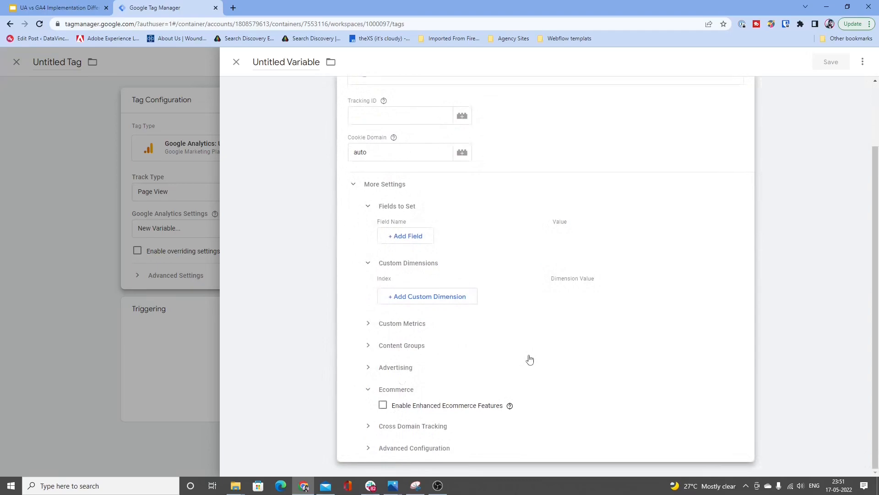
click(448, 426)
scroll(592, 228, up, 2)
scroll(595, 247, down, 4)
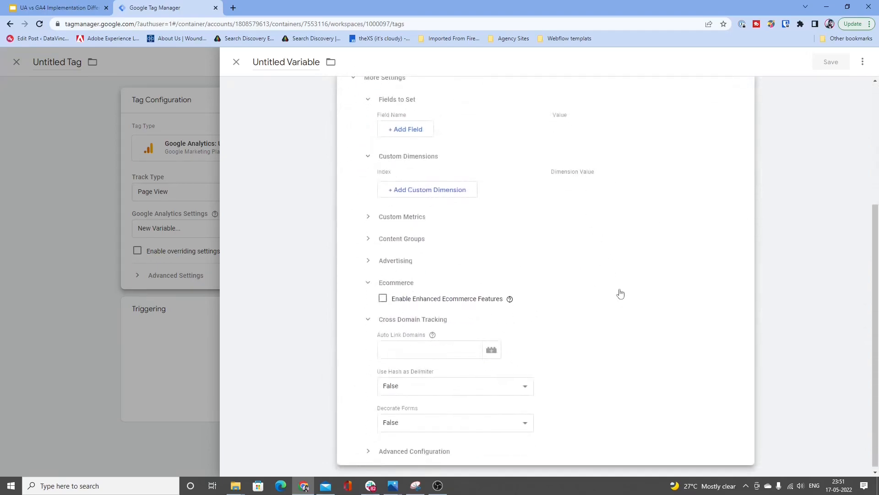
scroll(623, 377, up, 4)
scroll(623, 376, up, 1)
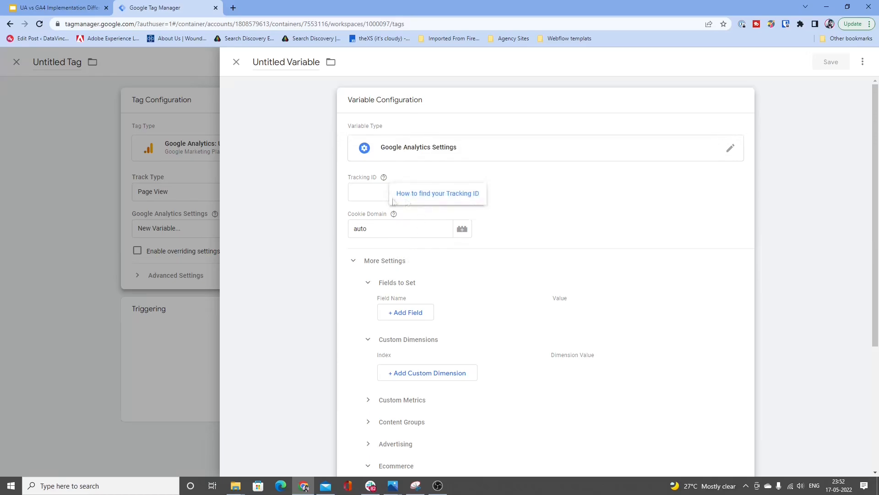
click(236, 62)
click(236, 61)
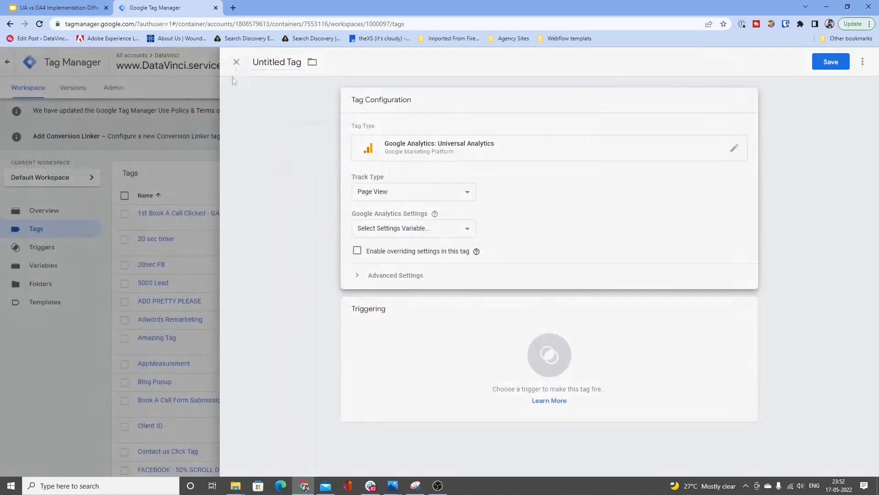
click(564, 164)
Step: Review the variable types offered for a new user-defined variable, including Google Analytics Settings, without creating one
click(73, 266)
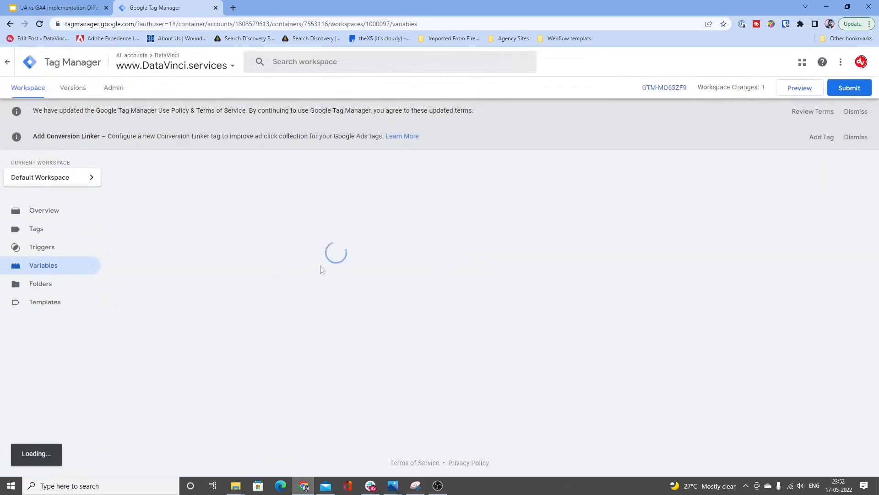
scroll(515, 229, down, 15)
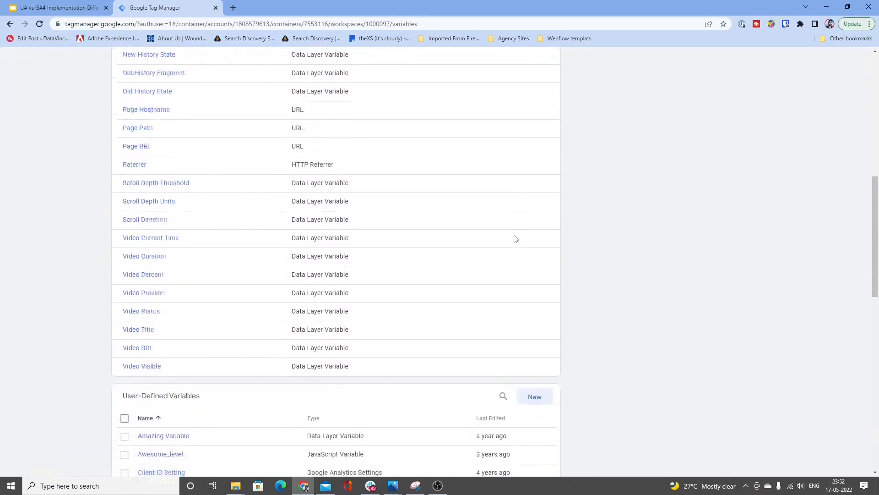
click(531, 235)
click(463, 177)
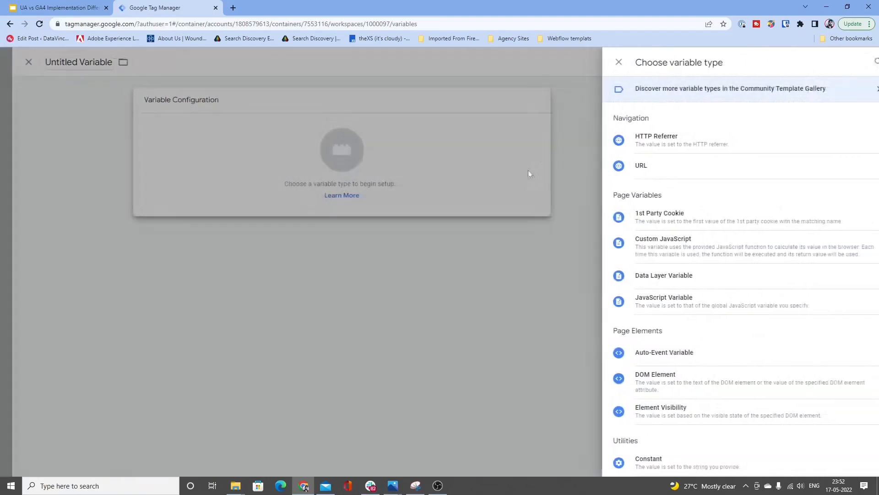
scroll(683, 275, down, 6)
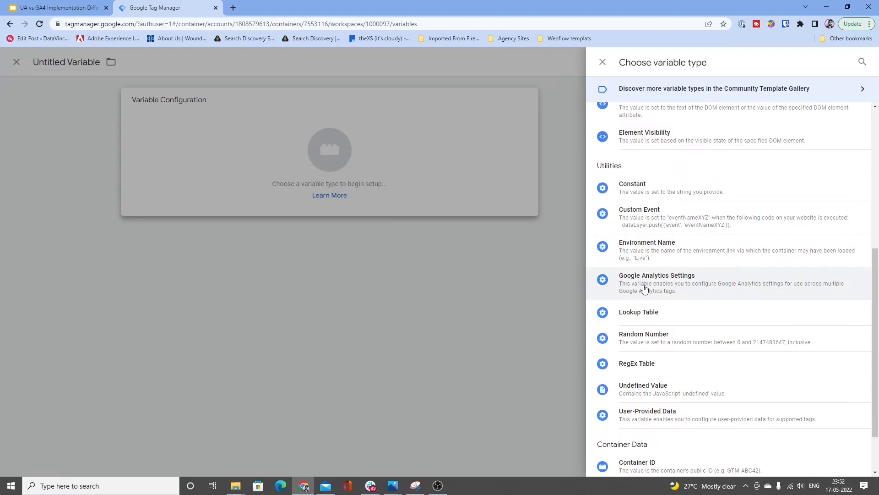
click(512, 278)
click(239, 66)
scroll(404, 273, up, 15)
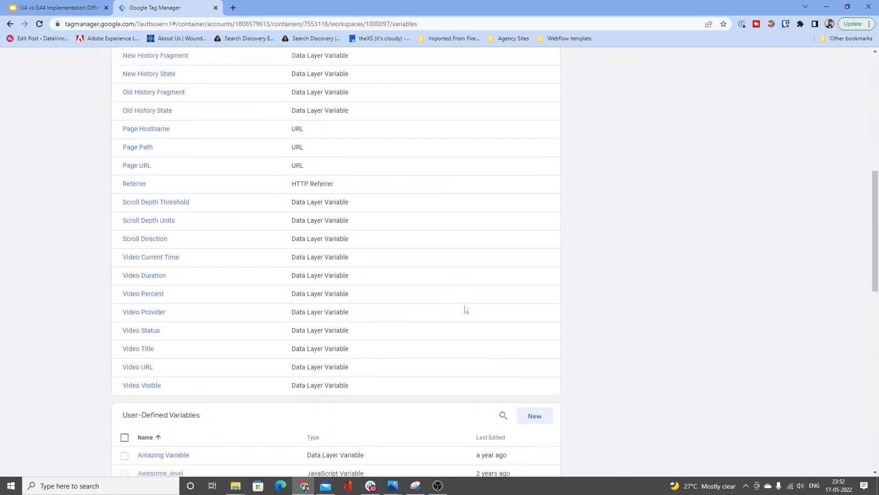
Step: Create a new tag with the tag type Google Analytics: GA4 Configuration
click(74, 233)
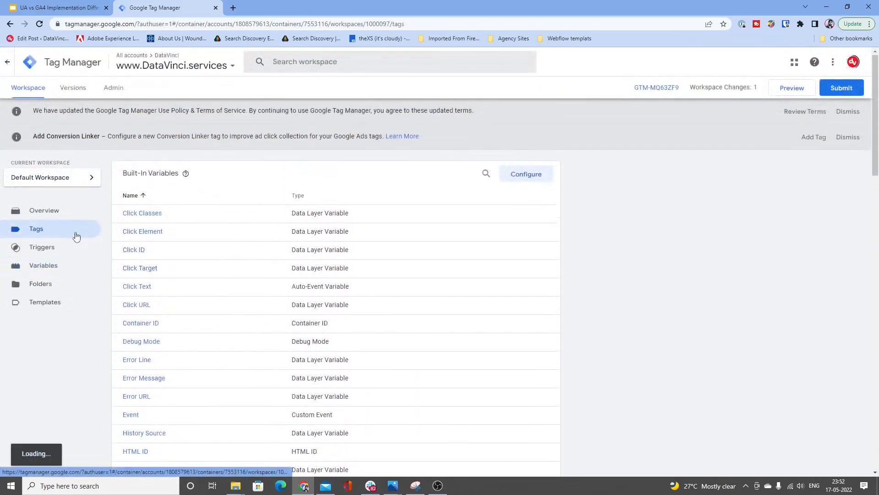
click(535, 178)
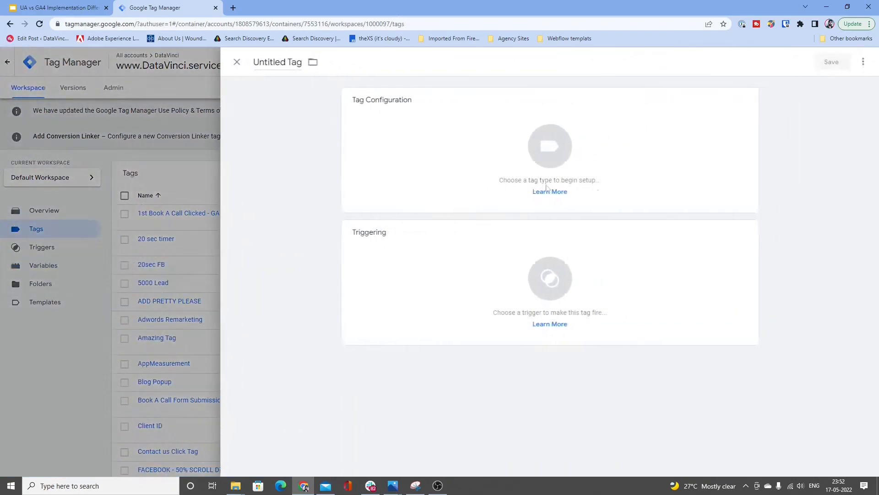
click(608, 193)
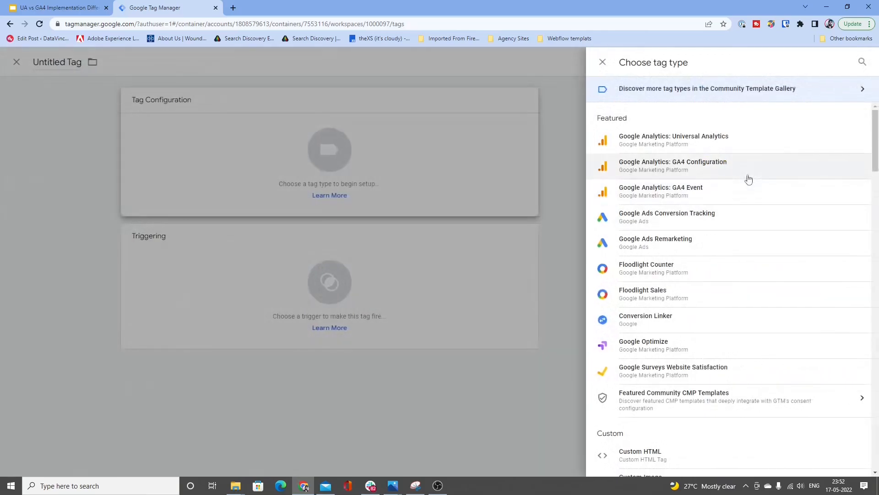
click(748, 173)
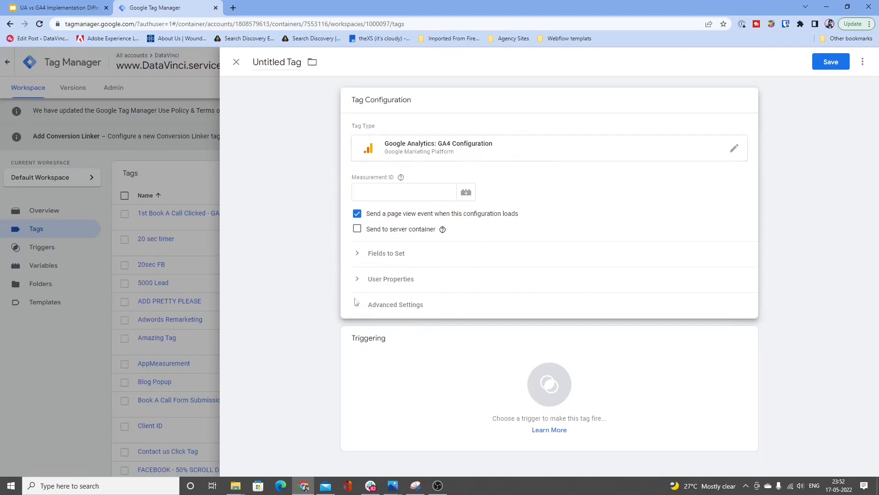
Step: Examine the GA4 tag's Measurement ID, Fields to Set, User Properties and Advanced Settings, adding an empty row under Fields to Set
click(365, 194)
click(412, 254)
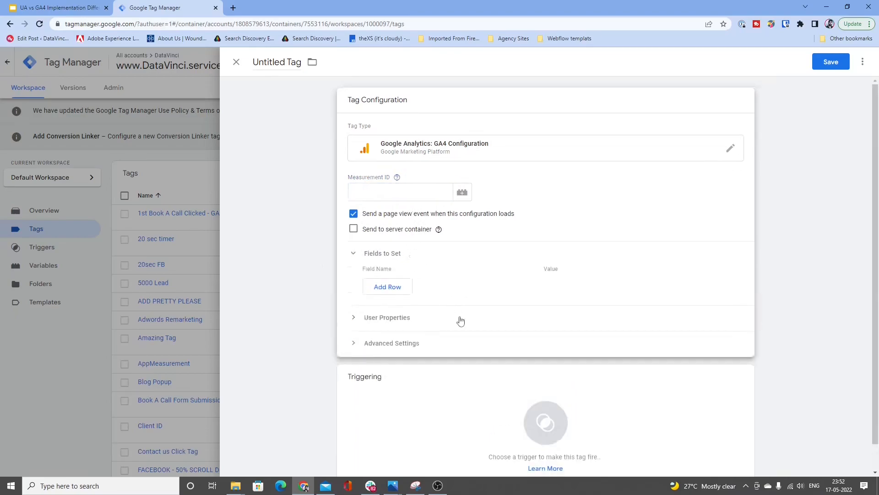
click(460, 321)
scroll(460, 321, down, 1)
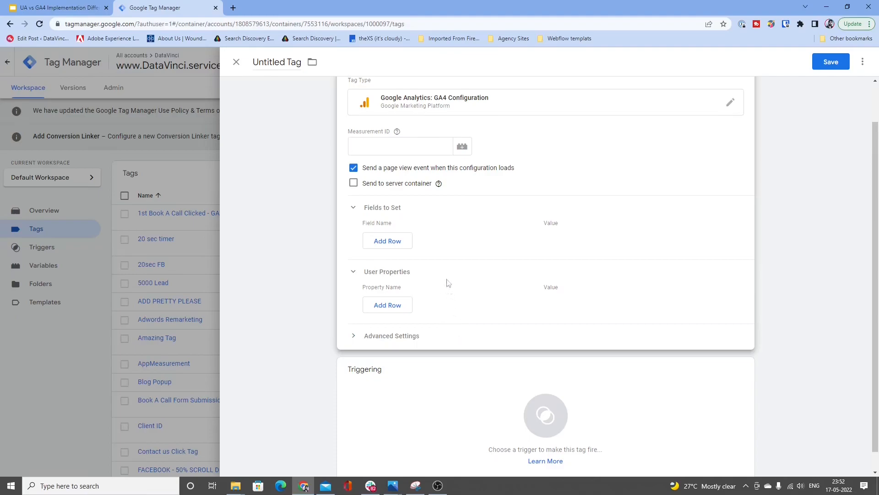
click(453, 334)
scroll(455, 333, down, 1)
scroll(456, 333, down, 2)
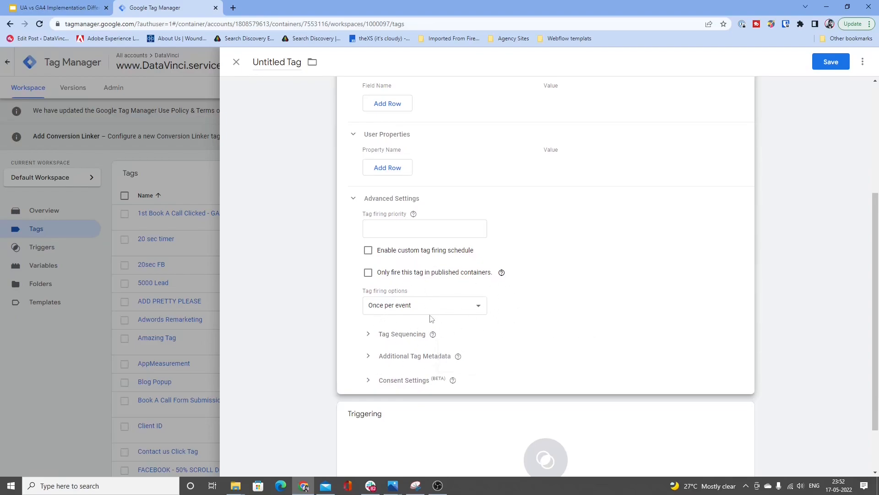
scroll(431, 319, up, 4)
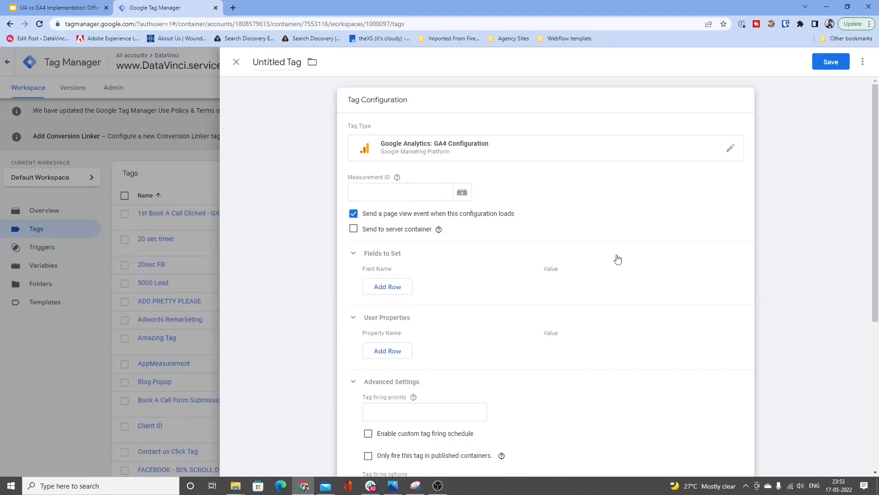
click(385, 286)
click(385, 284)
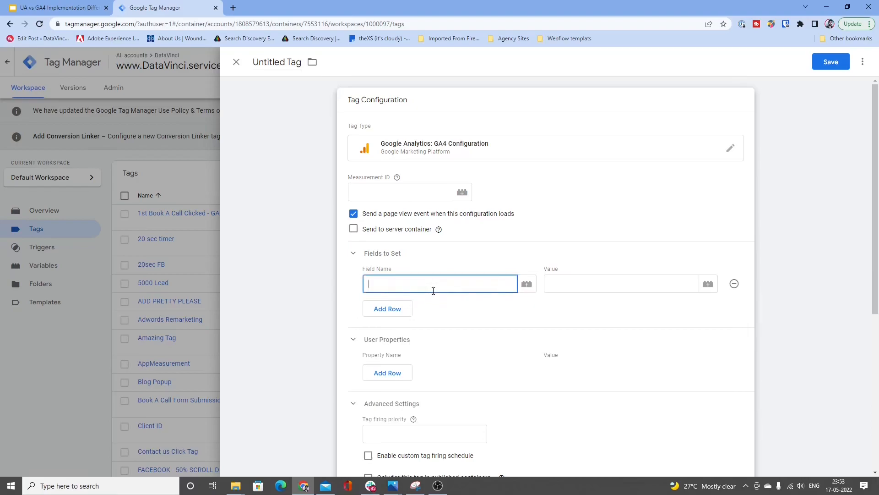
Step: Change the tag type to Google Analytics: Universal Analytics and choose {{UA Settings}} as its Google Analytics Settings variable
click(451, 149)
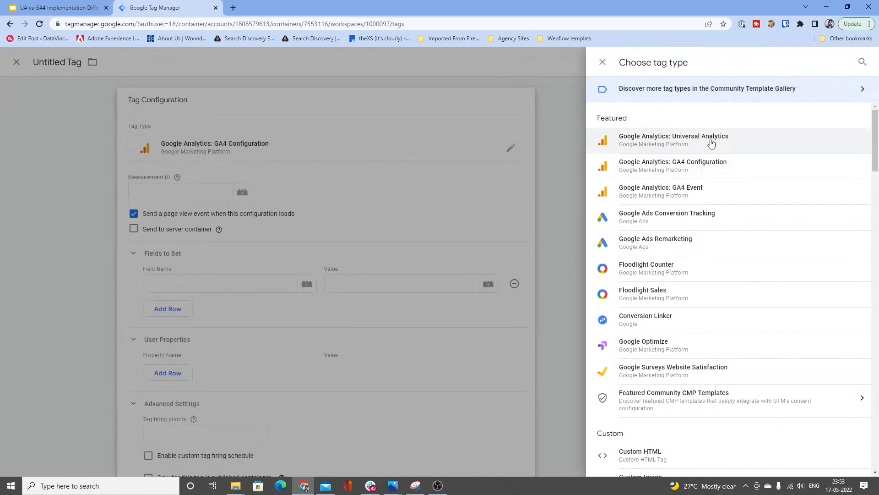
click(714, 142)
click(458, 231)
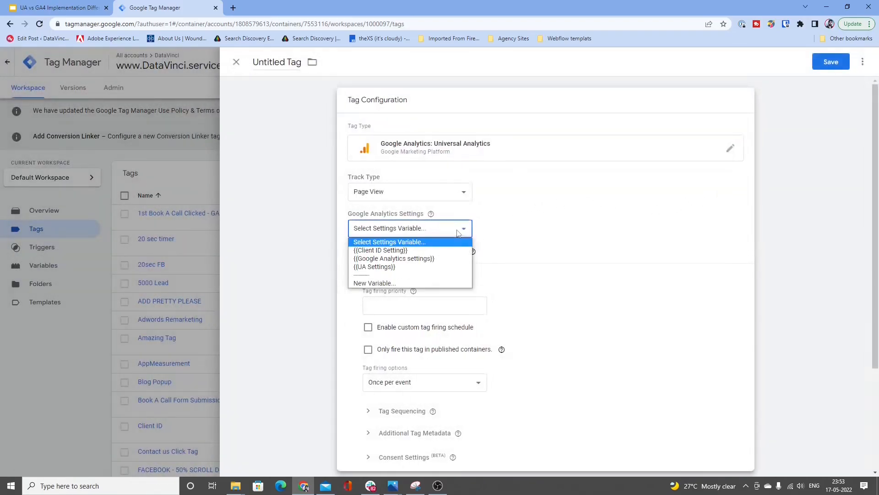
click(416, 269)
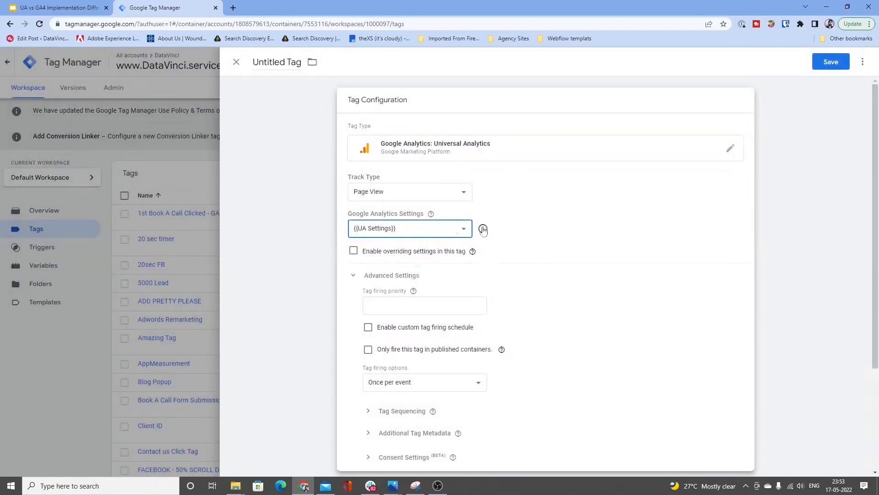
Step: Open the UA Settings variable from the tag, expand Fields to Set under More Settings, and add an empty field row
click(483, 229)
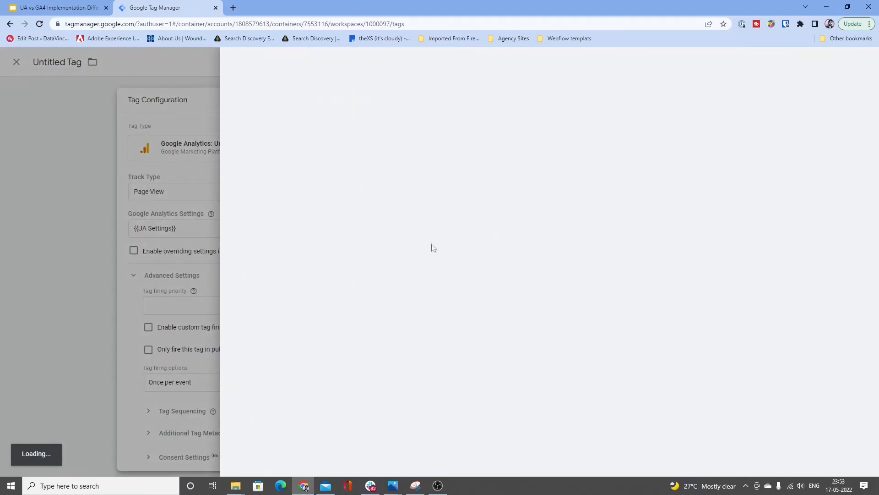
click(420, 259)
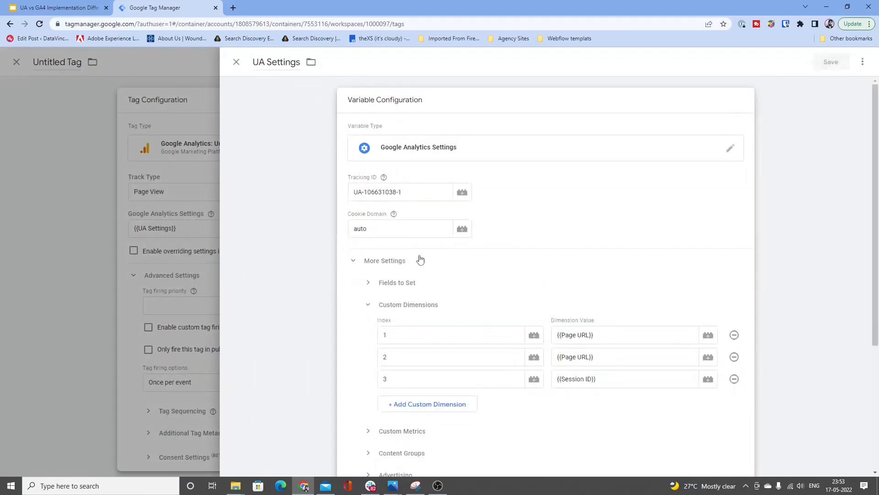
scroll(451, 290, down, 4)
scroll(441, 302, up, 2)
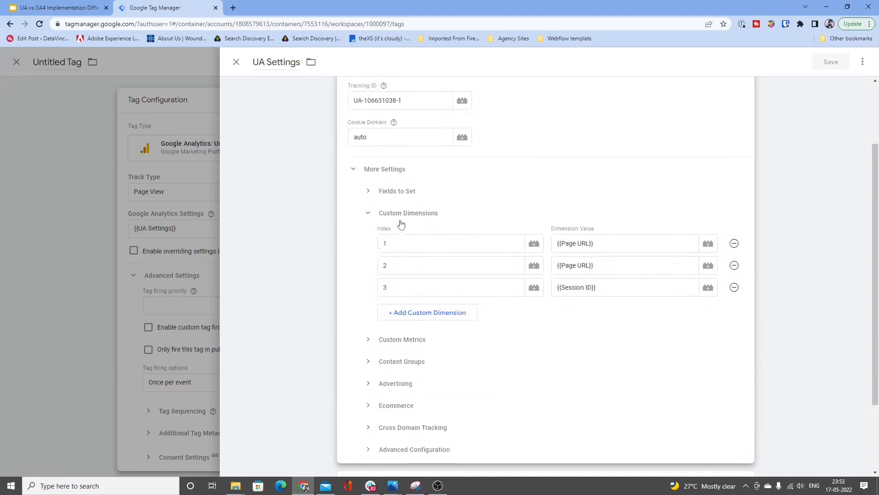
click(400, 192)
click(412, 221)
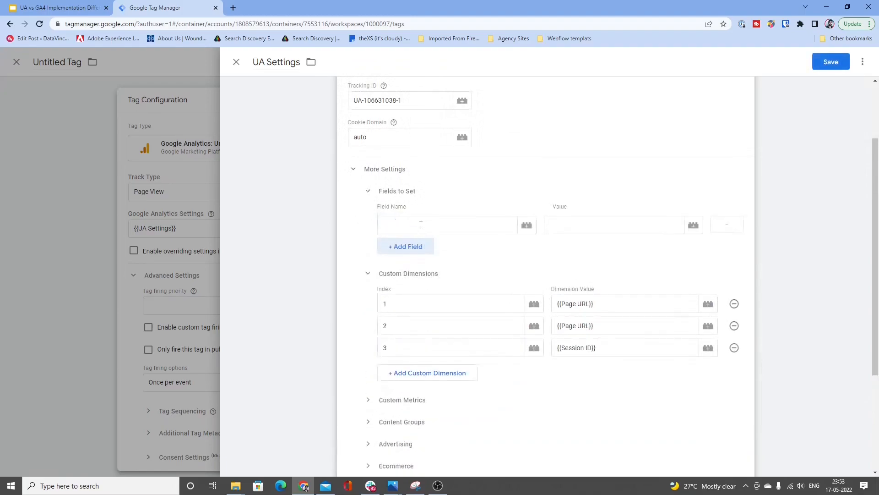
Step: Examine the predefined field names offered for the empty row under Fields to Set, and compare its Field Name and Value inputs
click(421, 225)
scroll(471, 280, down, 2)
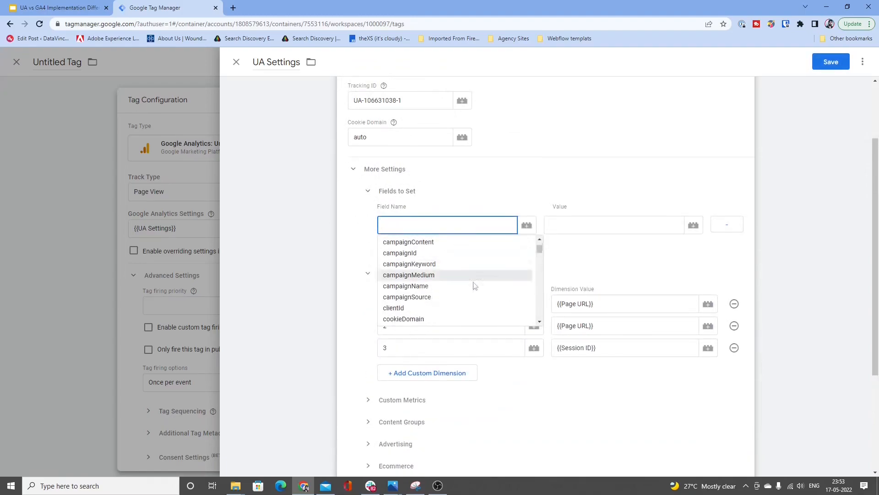
scroll(540, 323, down, 3)
scroll(540, 324, down, 8)
scroll(540, 325, down, 4)
scroll(489, 257, up, 4)
scroll(490, 258, up, 15)
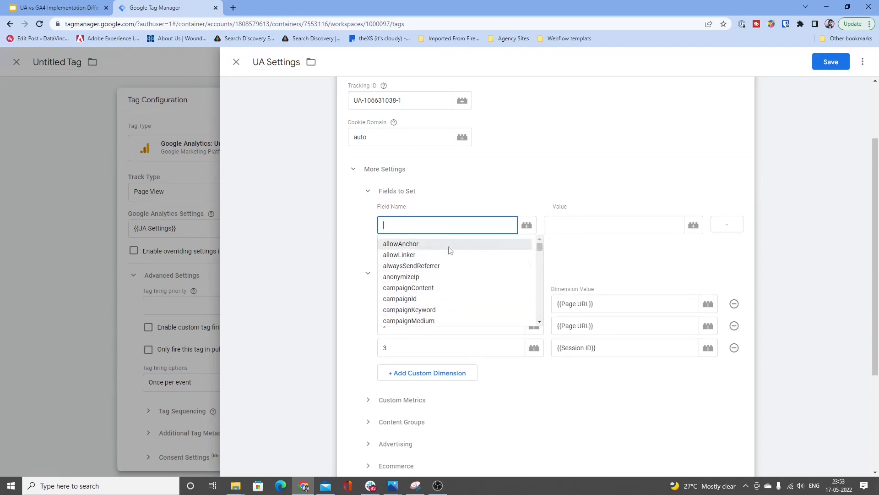
click(555, 229)
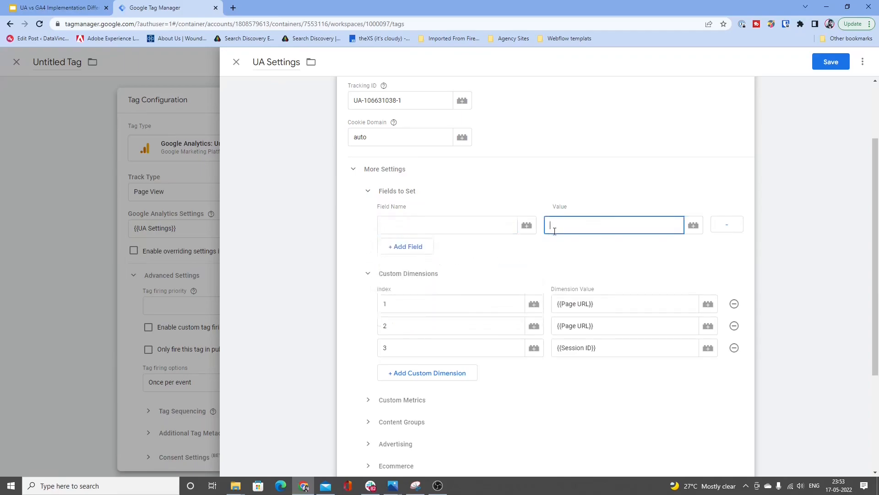
click(463, 227)
click(561, 228)
click(462, 233)
scroll(492, 274, down, 5)
scroll(492, 274, up, 5)
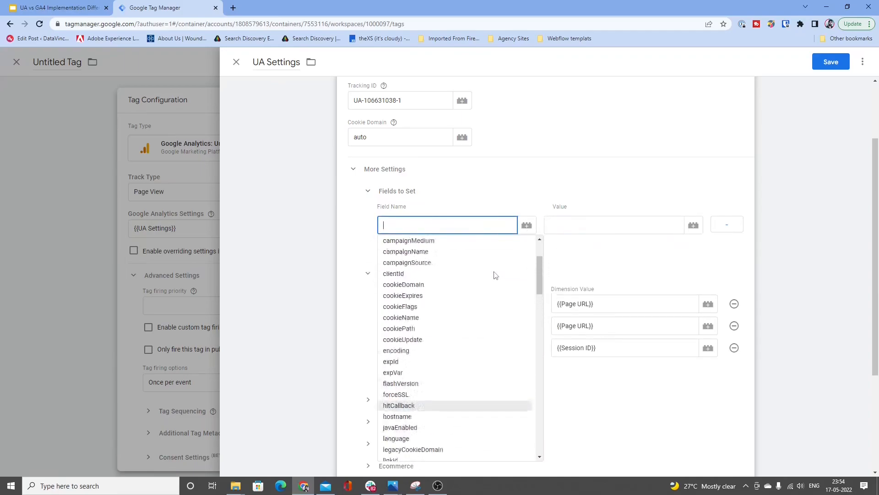
click(554, 266)
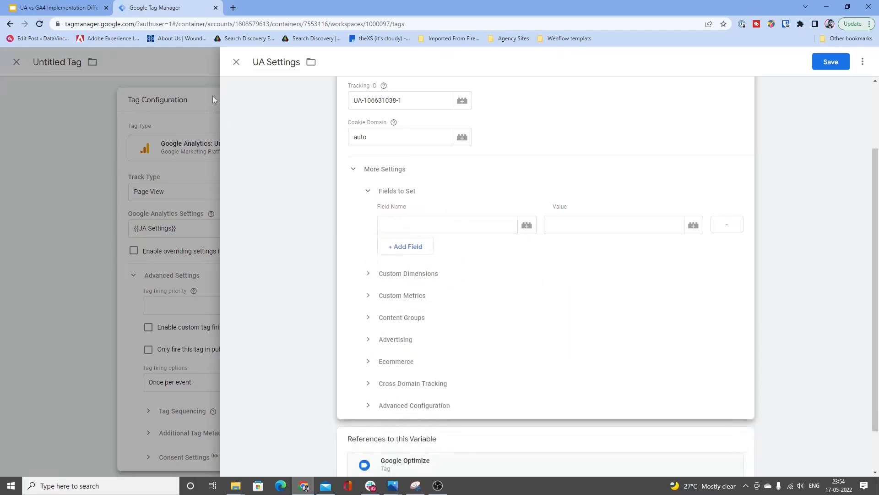
Step: Close the UA Settings variable without saving and change the tag type to Google Analytics: GA4 Configuration
click(240, 68)
click(545, 164)
click(463, 156)
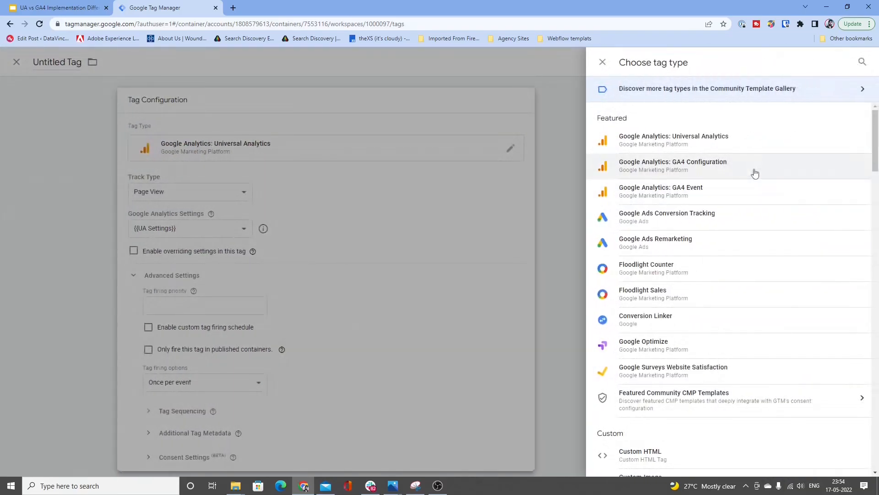
click(699, 168)
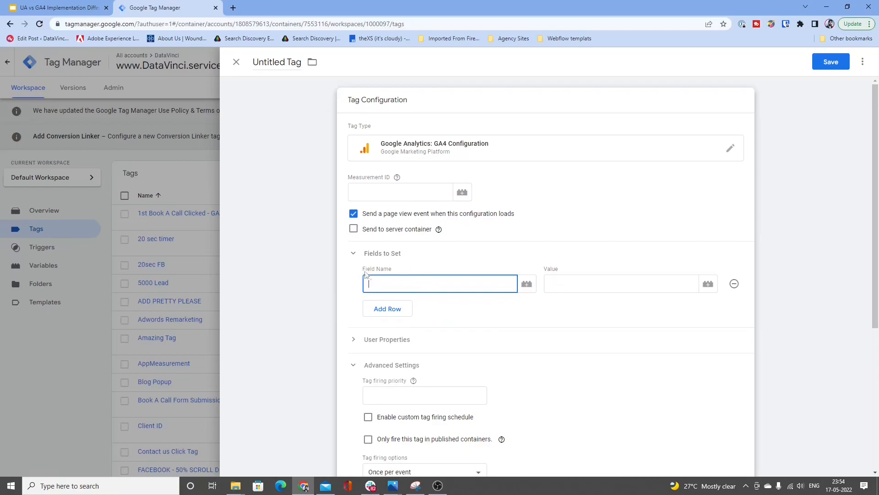
Step: Examine the Field Name and Value inputs under the GA4 tag's Fields to Set, leaving both empty
drag(364, 269, 392, 270)
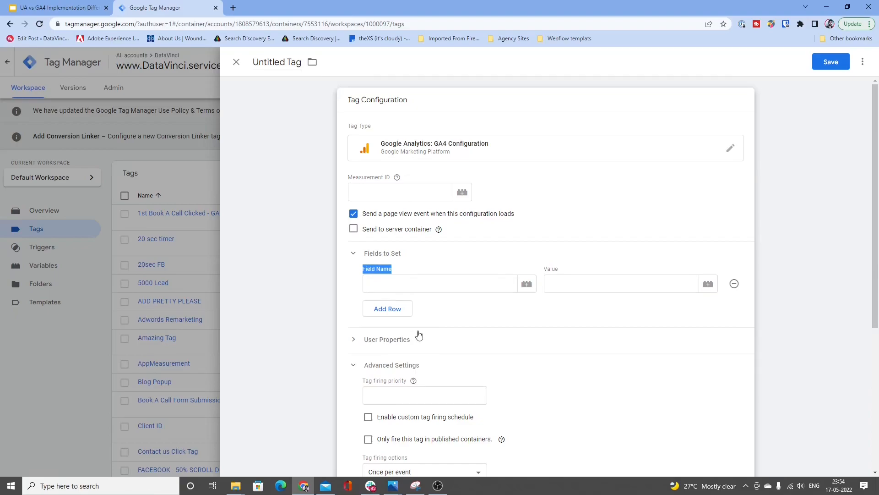
click(405, 286)
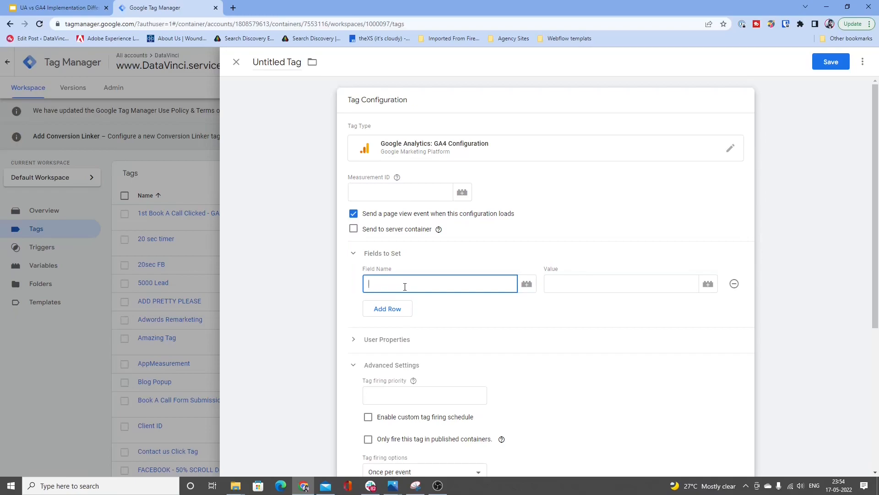
click(587, 289)
click(488, 282)
click(597, 283)
click(482, 283)
Step: Switch the tag type to Google Analytics: Universal Analytics and review its Track Type and Google Analytics Settings
click(477, 157)
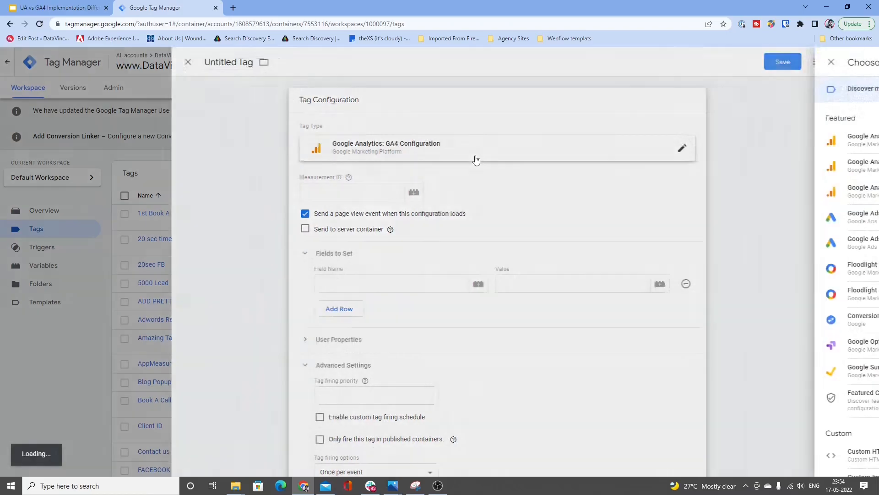
click(716, 151)
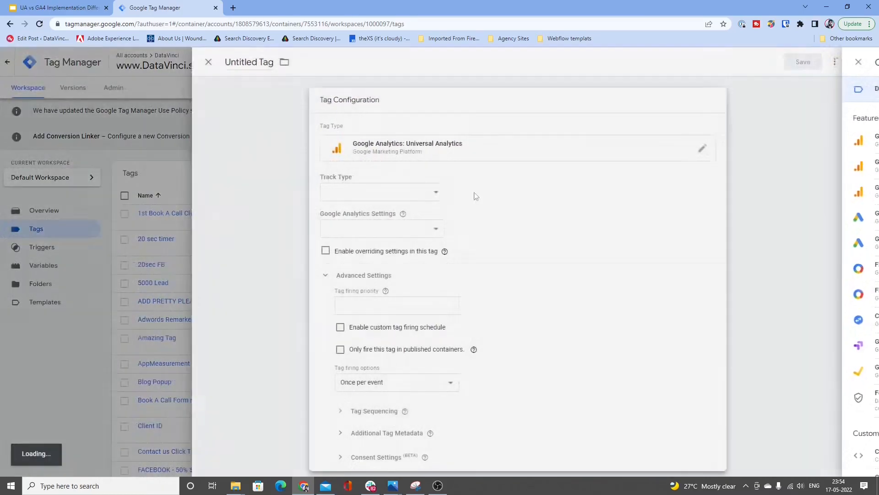
click(401, 195)
click(406, 179)
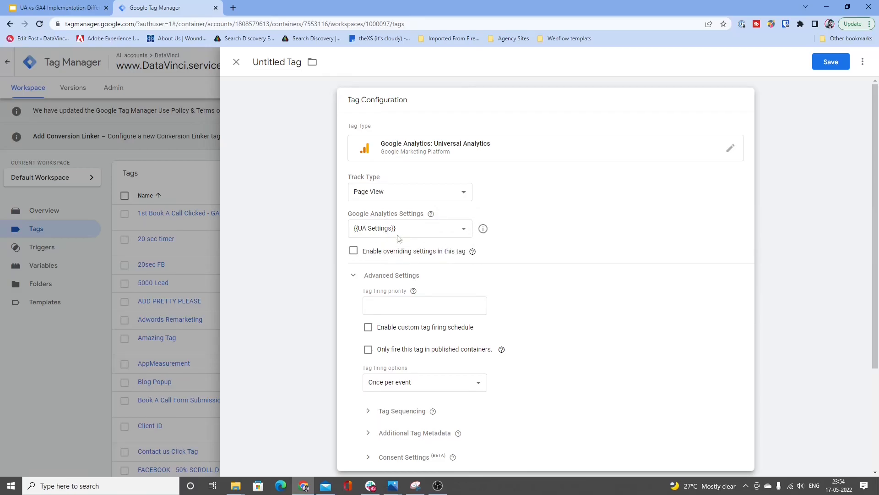
Step: Return the tag type to Google Analytics: GA4 Configuration and examine its Measurement ID, Fields to Set, Advanced Settings and Triggering
click(512, 159)
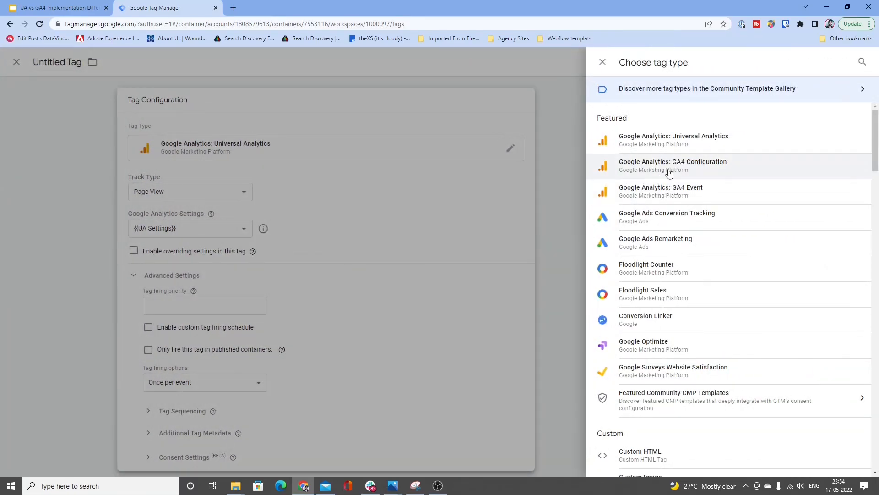
click(667, 169)
click(413, 198)
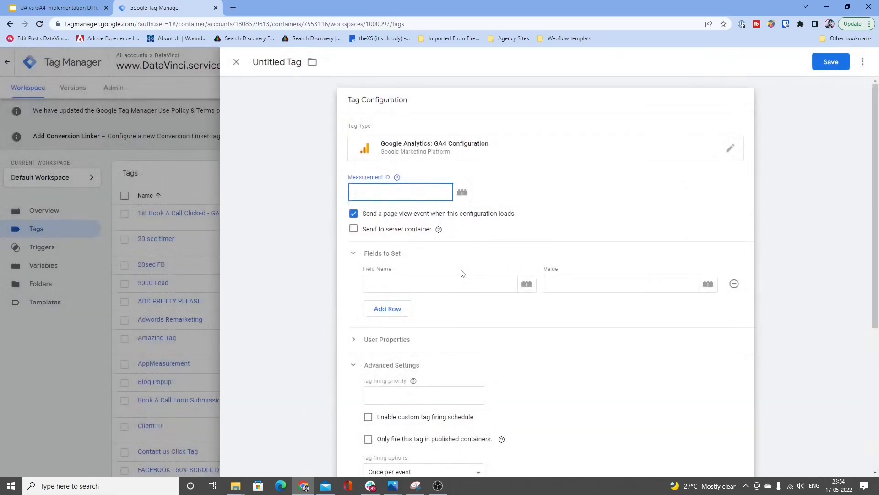
click(442, 276)
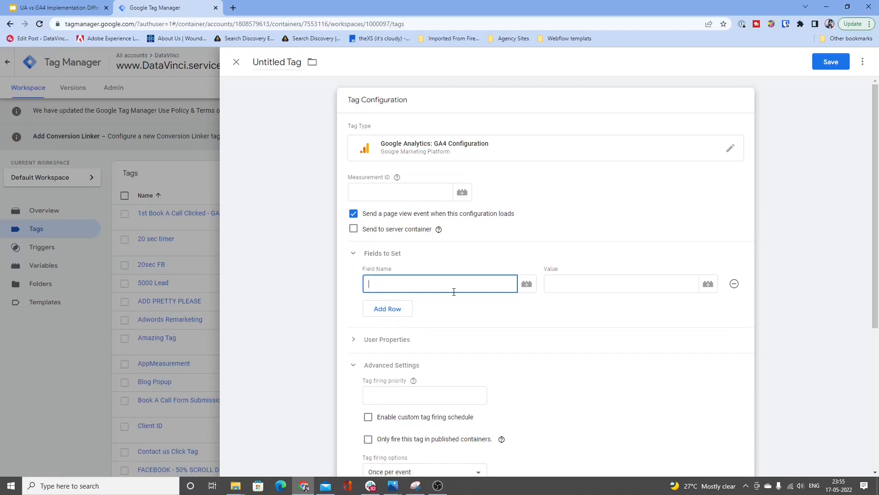
scroll(479, 310, down, 1)
scroll(506, 332, up, 1)
scroll(531, 285, down, 1)
scroll(531, 285, down, 4)
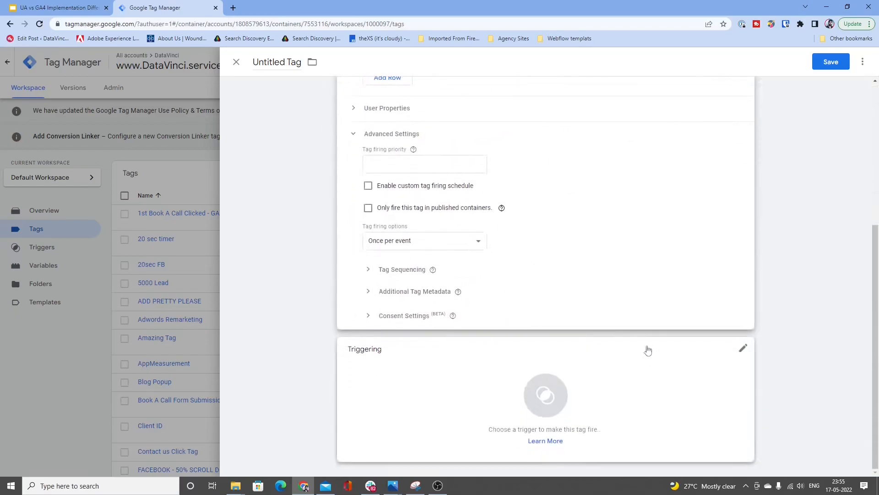
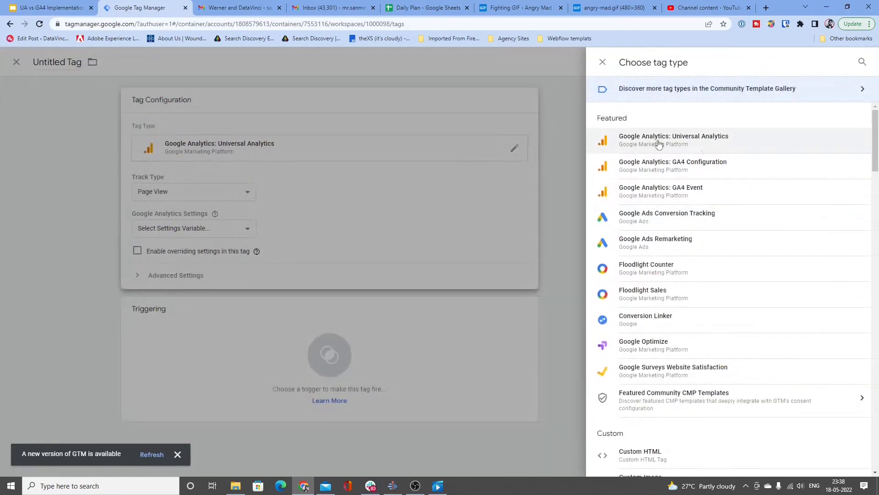
Step: Change the tag type to Google Analytics: Universal Analytics and set its Track Type to Event
click(628, 150)
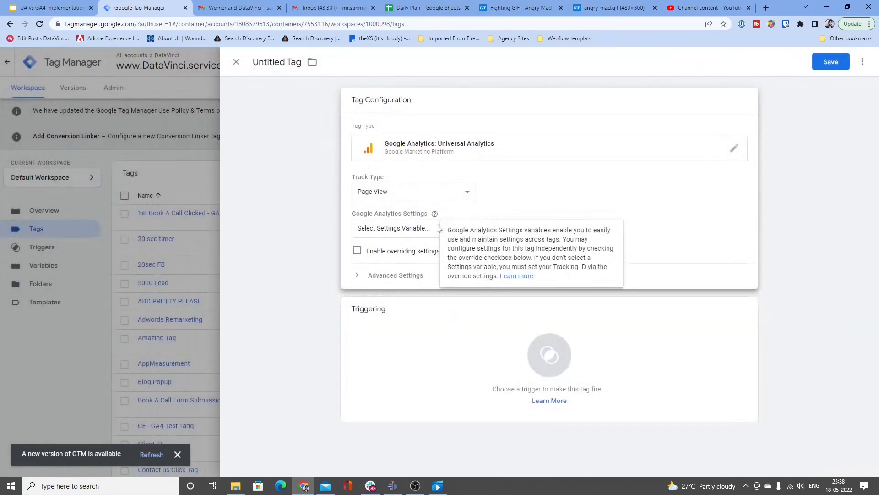
click(396, 194)
click(400, 214)
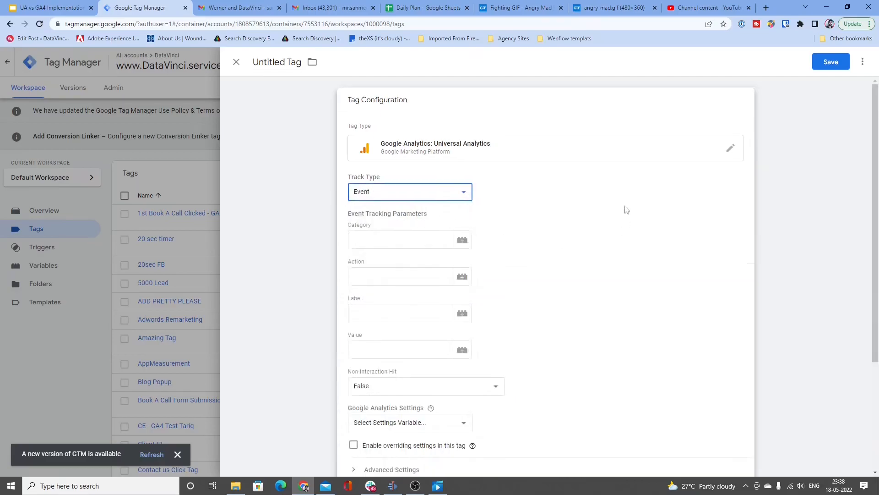
scroll(551, 275, down, 1)
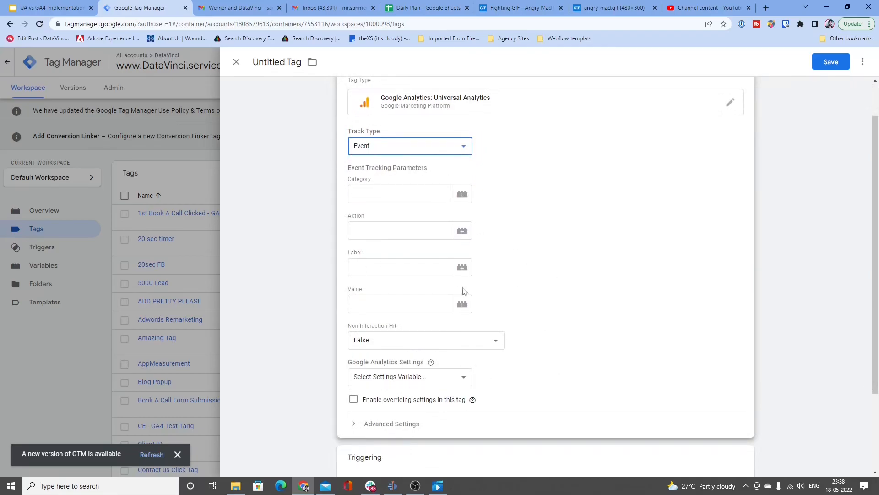
scroll(513, 365, up, 1)
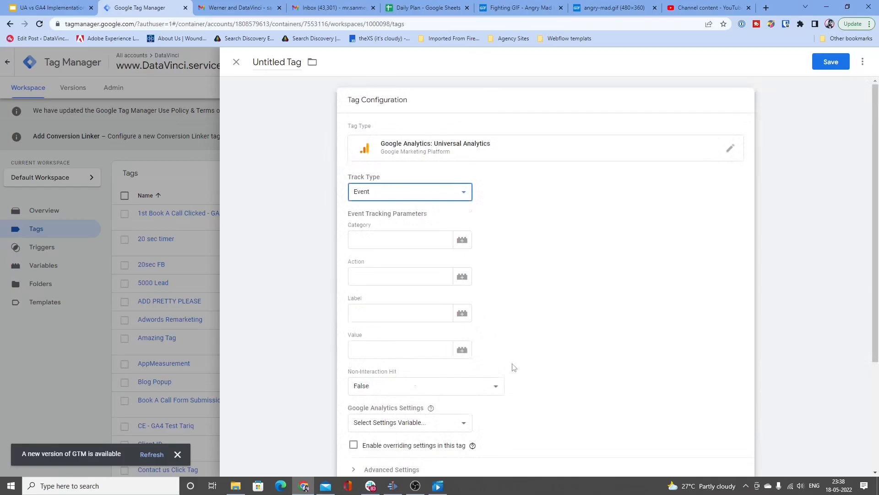
Step: Examine the Category, Action, Label and Value inputs under Event Tracking Parameters, leaving them all empty
click(385, 242)
click(383, 277)
click(380, 312)
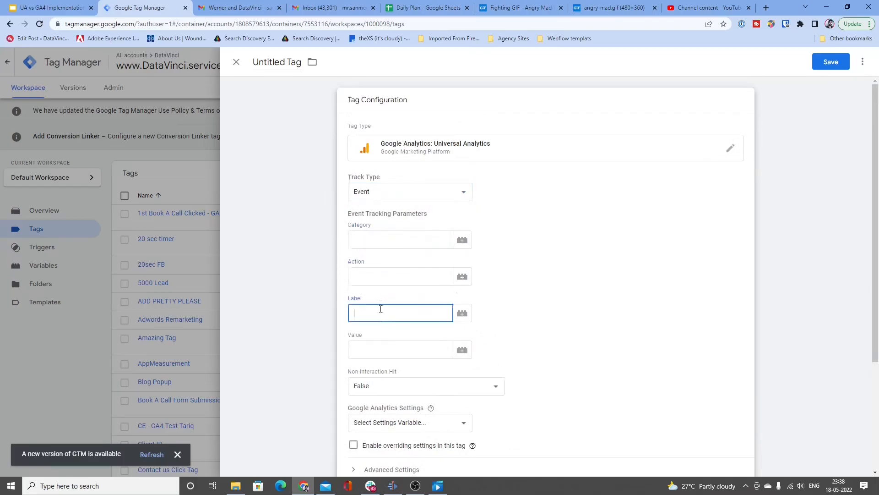
click(384, 350)
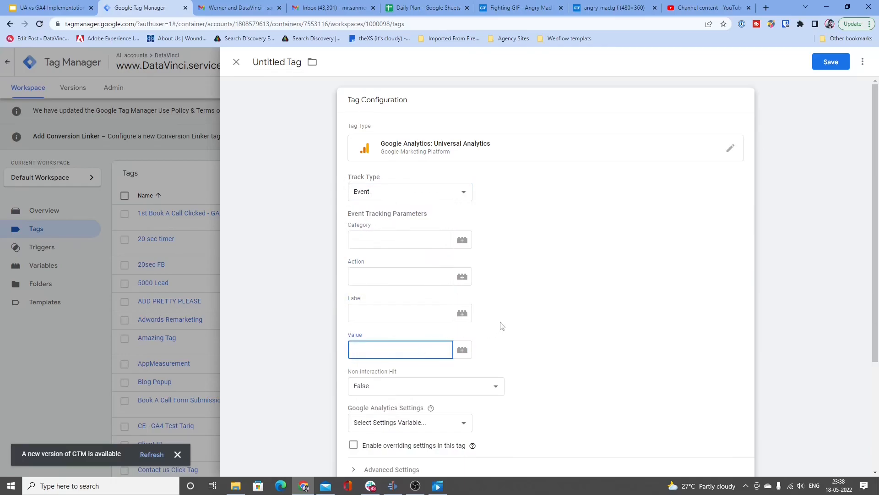
click(502, 326)
click(406, 240)
click(387, 277)
click(387, 312)
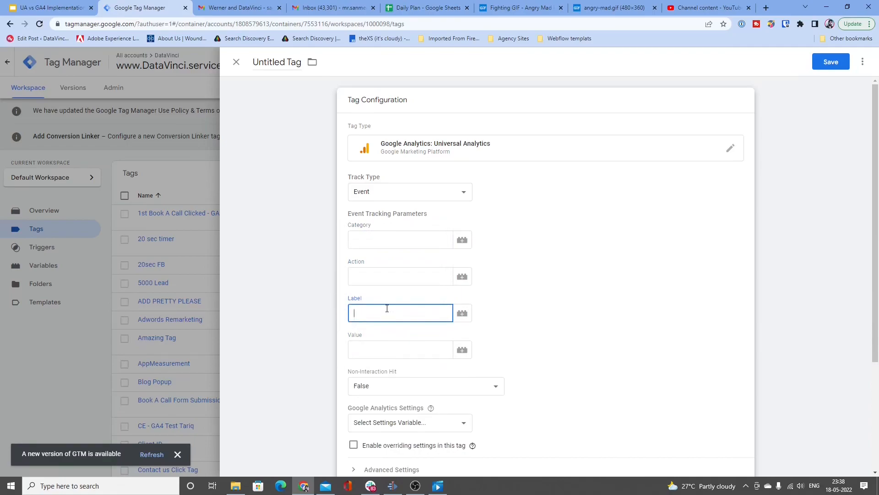
click(402, 345)
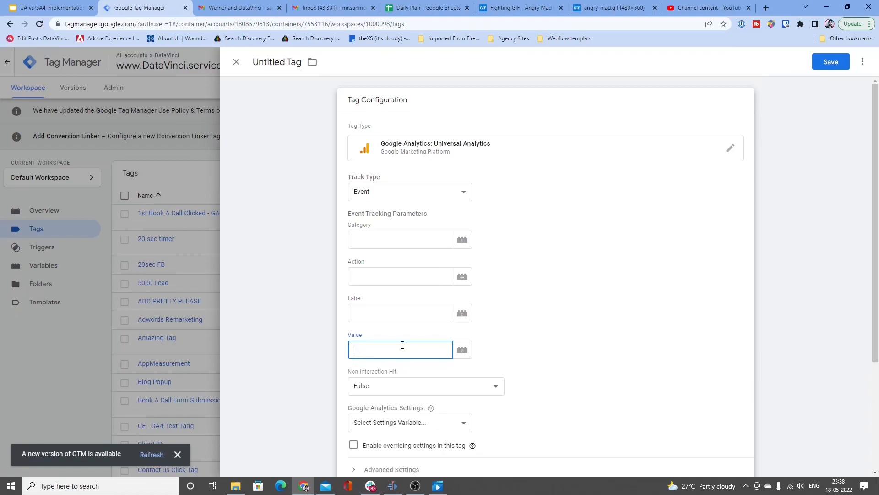
click(379, 277)
click(385, 316)
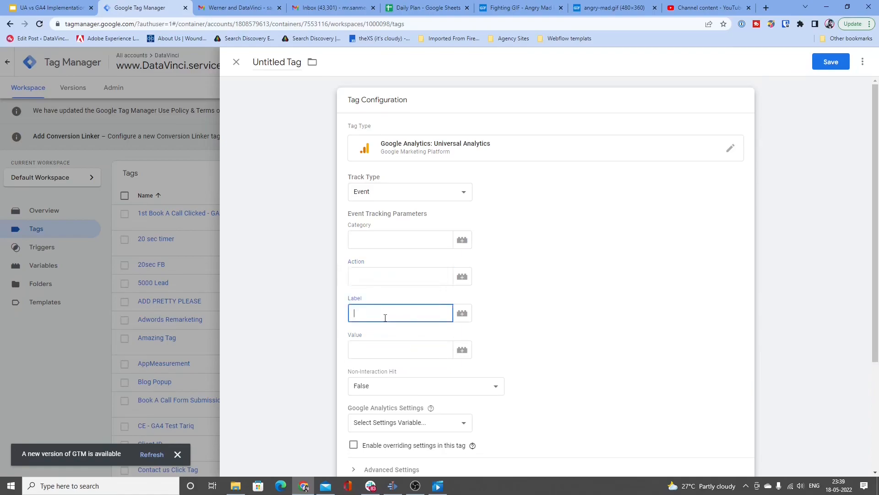
click(389, 346)
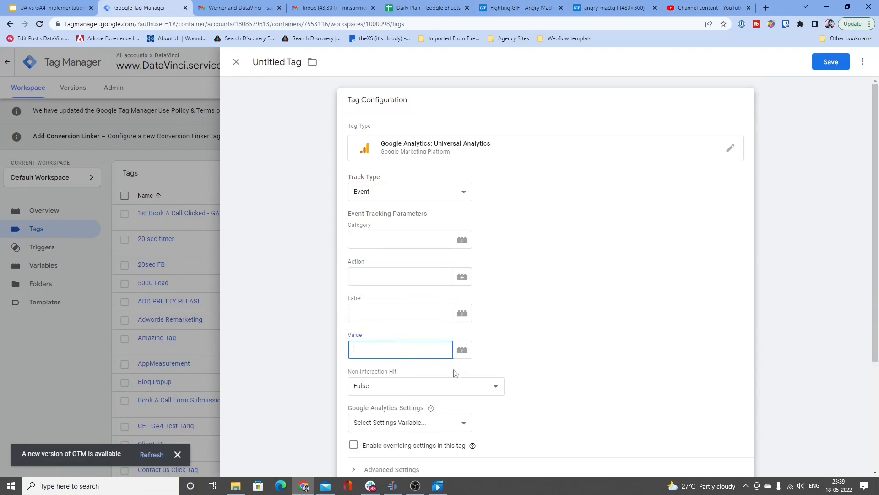
Step: Review the Non-Interaction Hit options of the Universal Analytics event tag, keeping the False setting
click(374, 384)
click(547, 383)
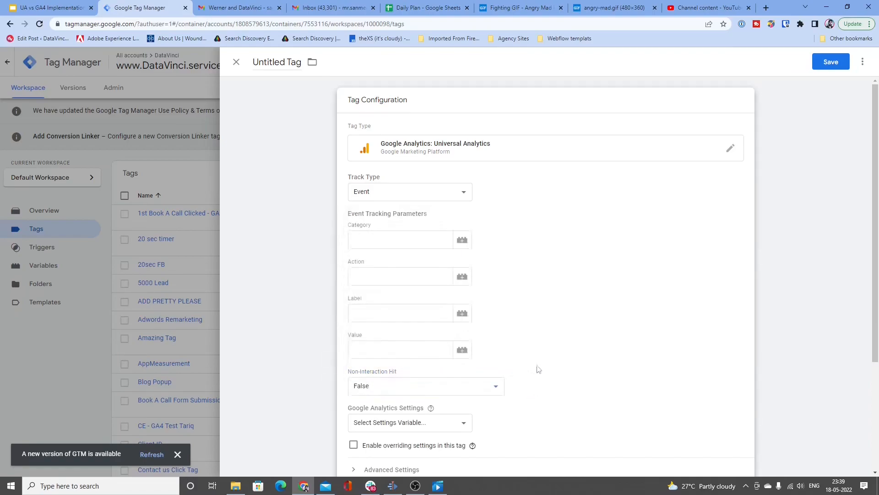
click(392, 391)
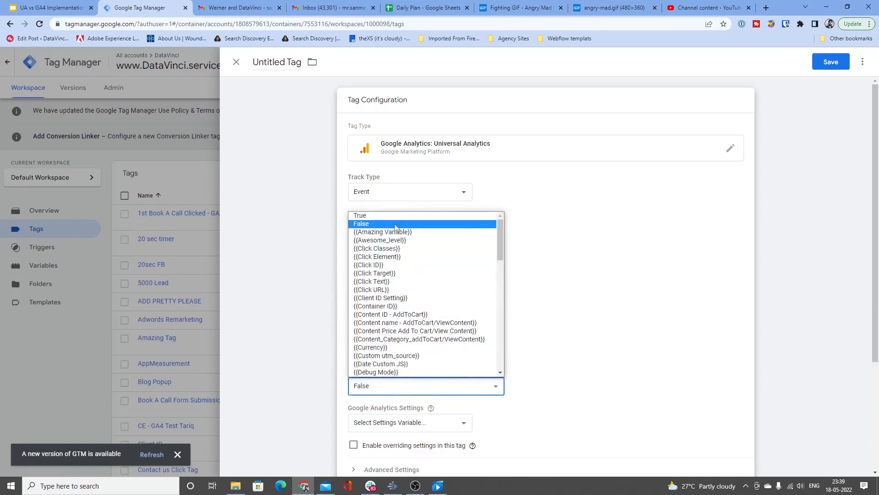
click(564, 285)
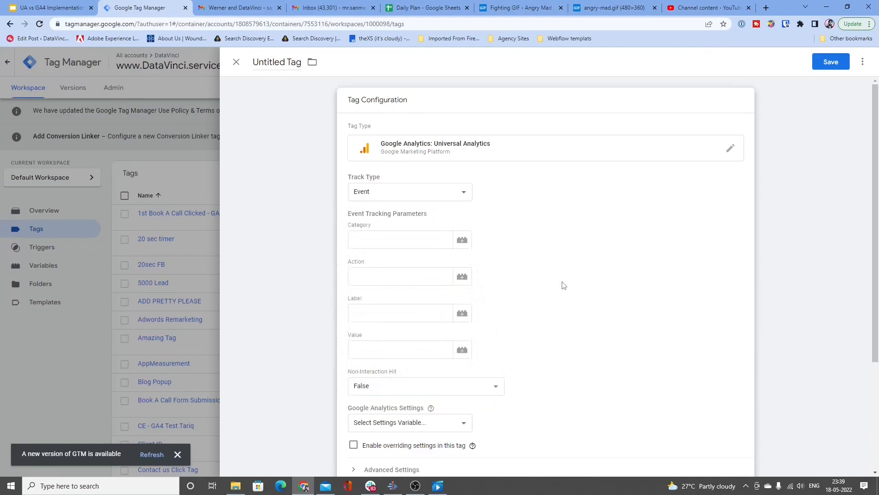
Step: Go through the Category, Action and Label hierarchy of the Universal Analytics event without entering values
click(397, 242)
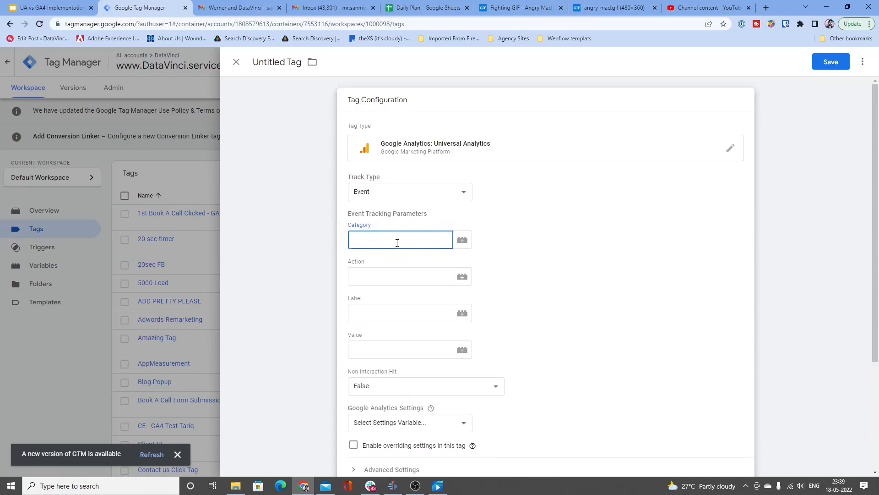
click(397, 276)
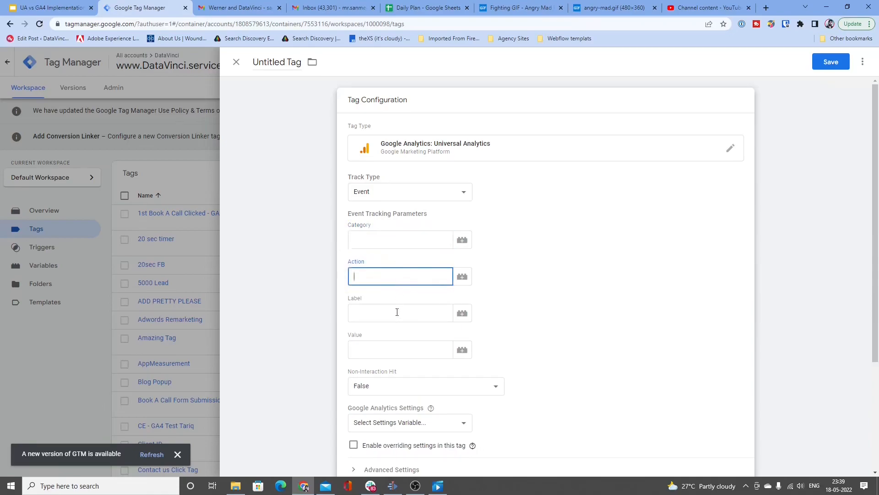
click(397, 311)
click(385, 238)
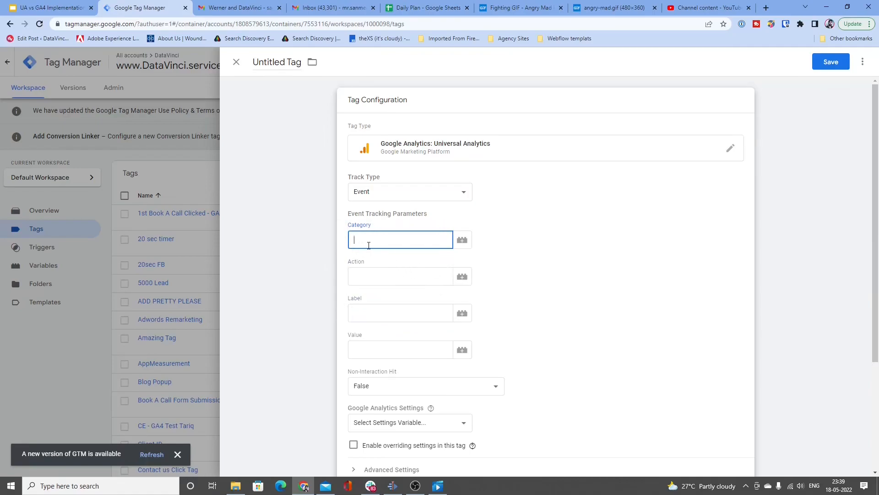
click(382, 280)
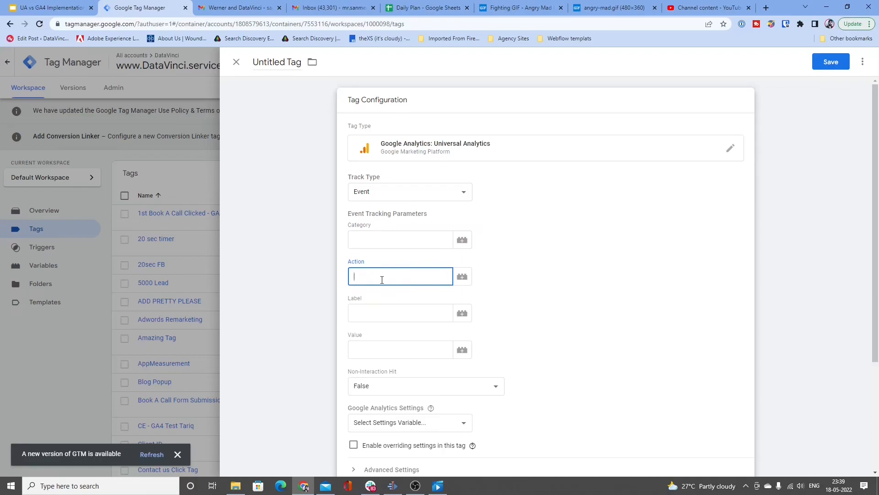
click(377, 317)
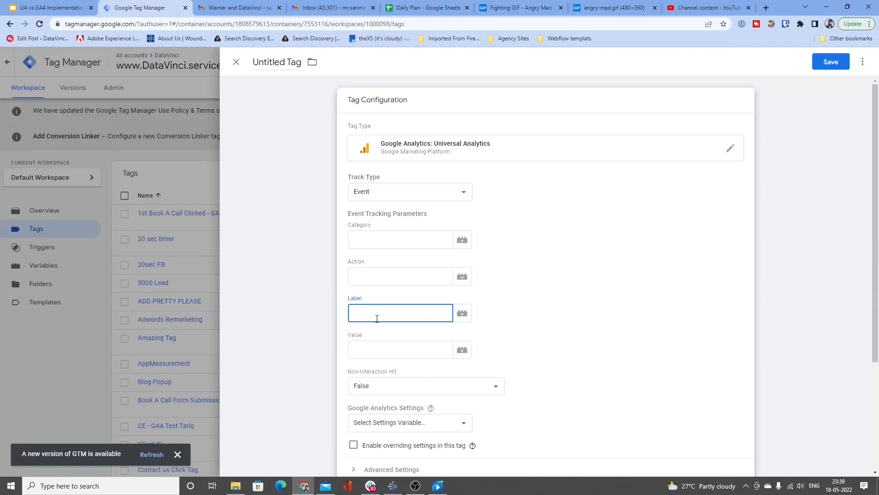
click(371, 239)
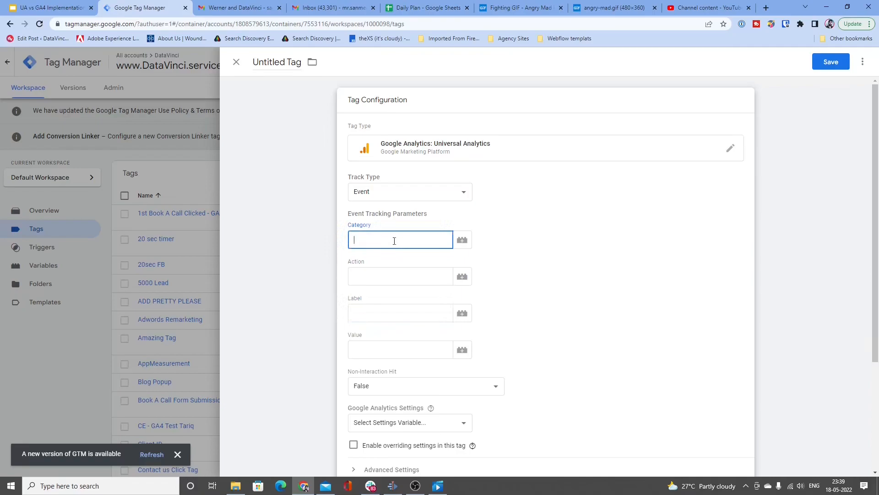
click(386, 281)
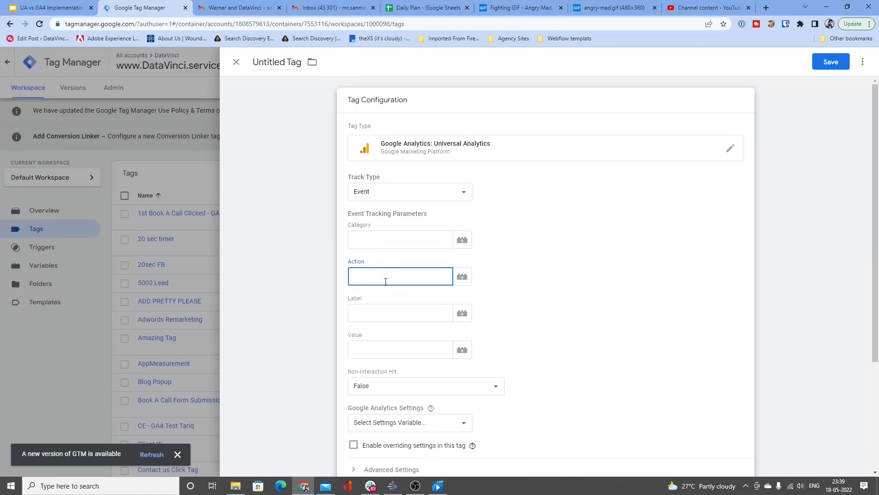
click(360, 309)
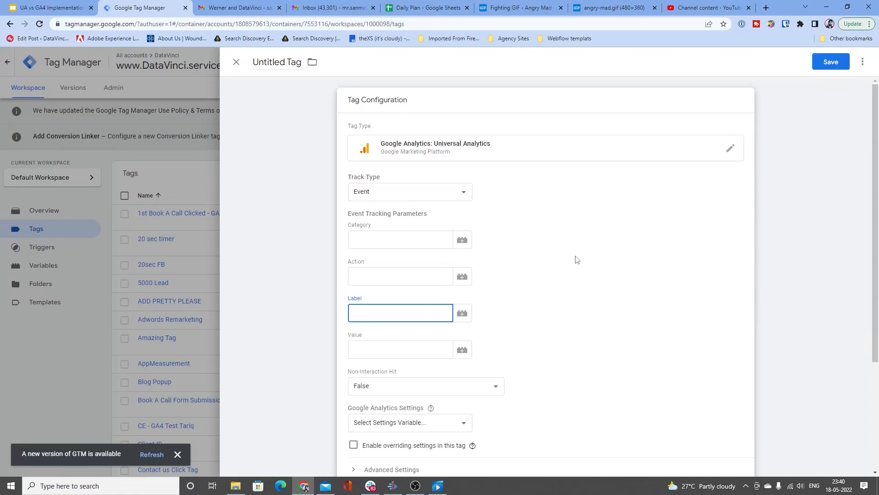
click(409, 234)
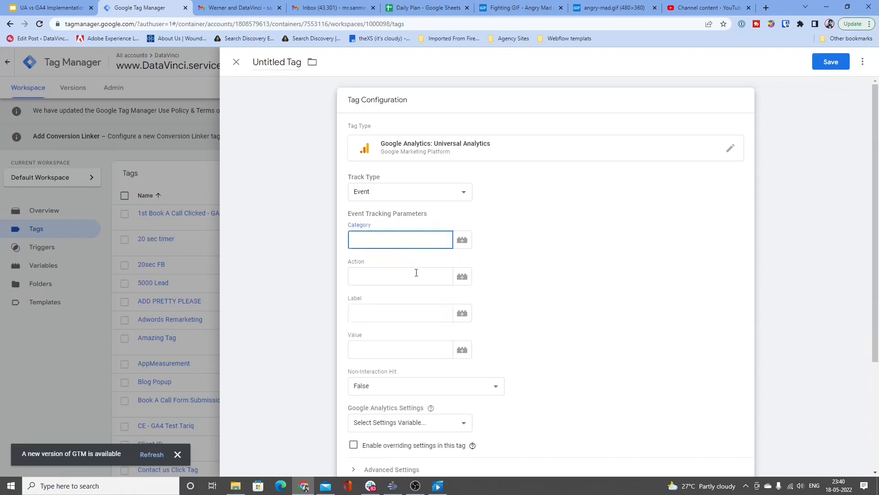
click(416, 273)
click(416, 308)
click(404, 275)
click(403, 246)
click(401, 274)
click(401, 311)
click(399, 275)
click(396, 239)
Step: Change the tag type to Google Analytics: GA4 Event
click(508, 160)
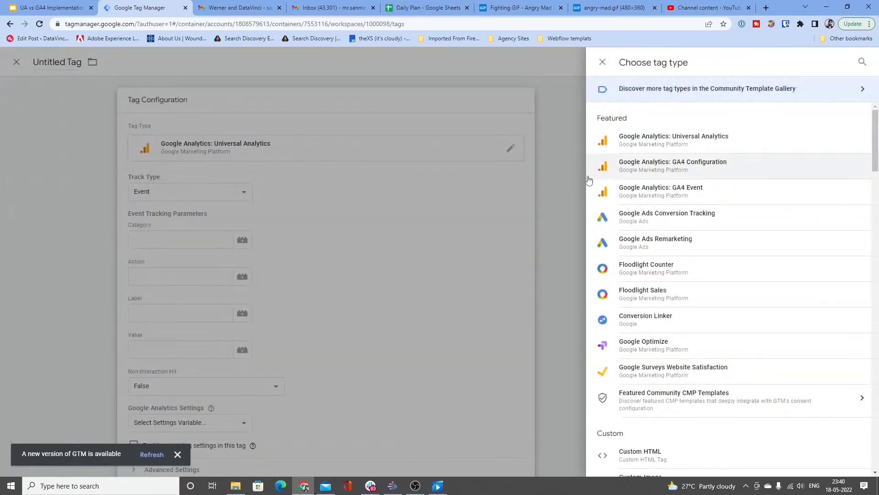
click(672, 198)
click(570, 147)
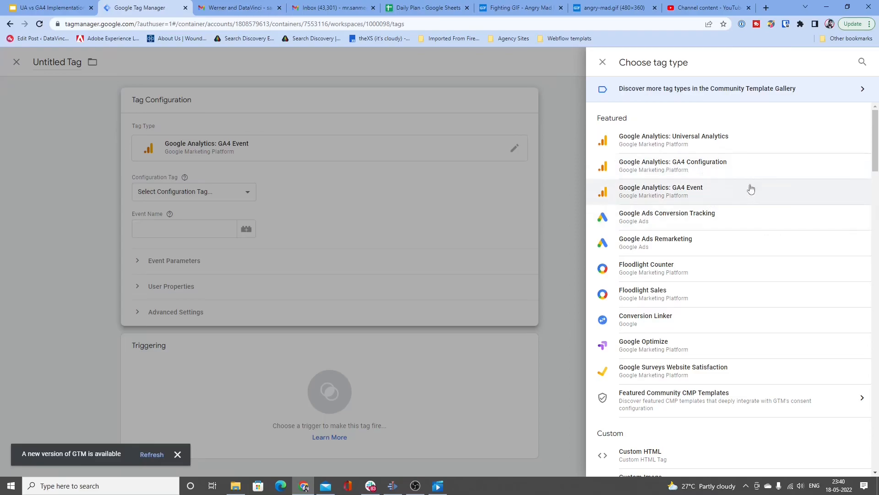
click(723, 200)
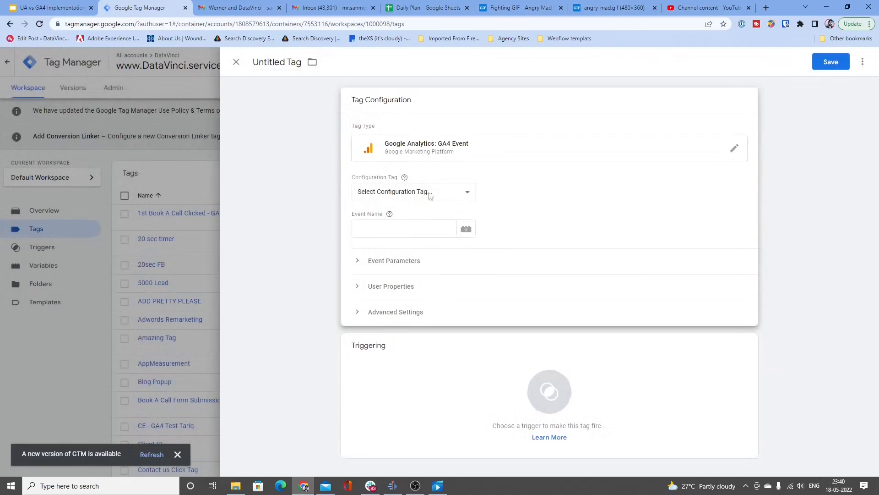
Step: Review the GA4 event tag's Configuration Tag options and Event Name input without choosing or entering anything
click(409, 191)
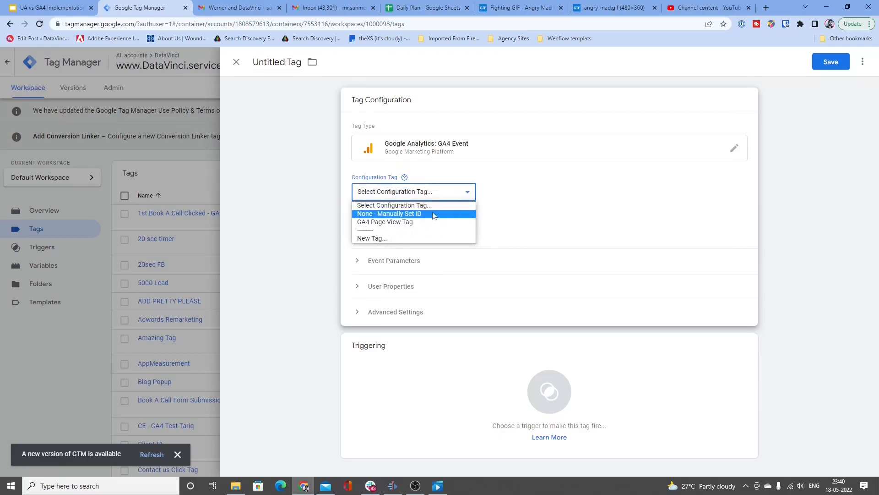
click(514, 202)
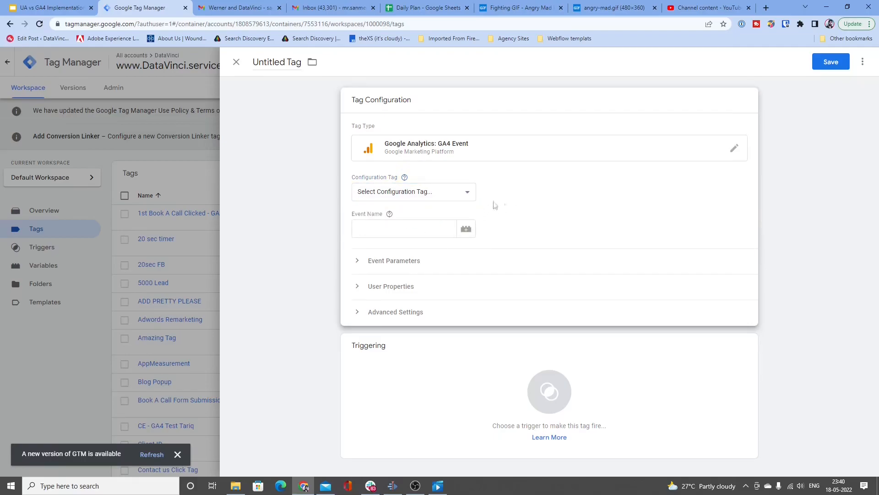
click(406, 231)
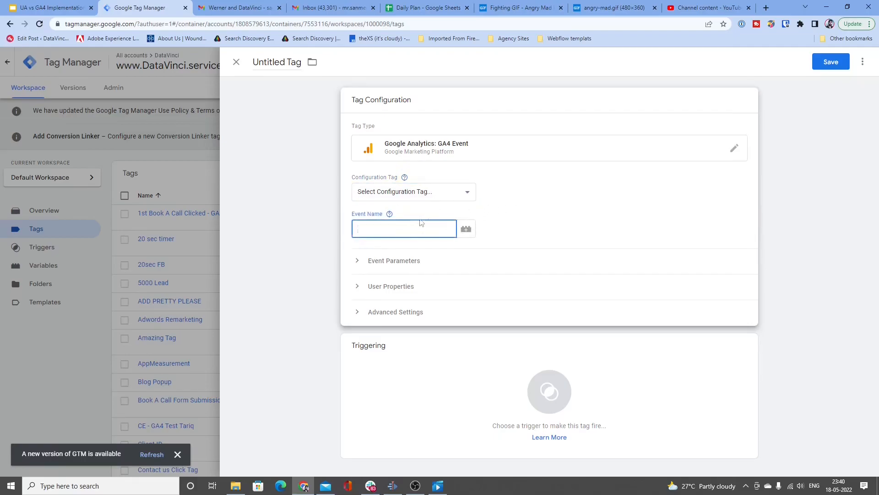
click(465, 194)
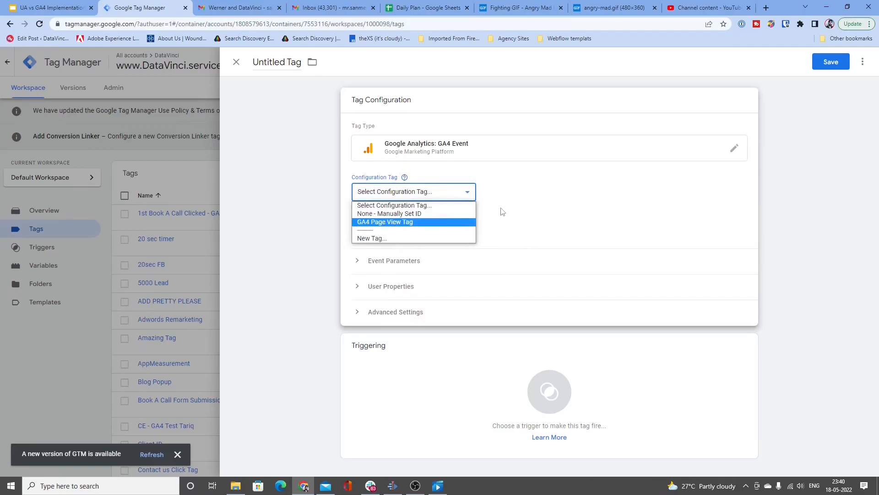
click(524, 220)
Step: Set the GA4 event tag's Event Name to video_interaction
click(412, 224)
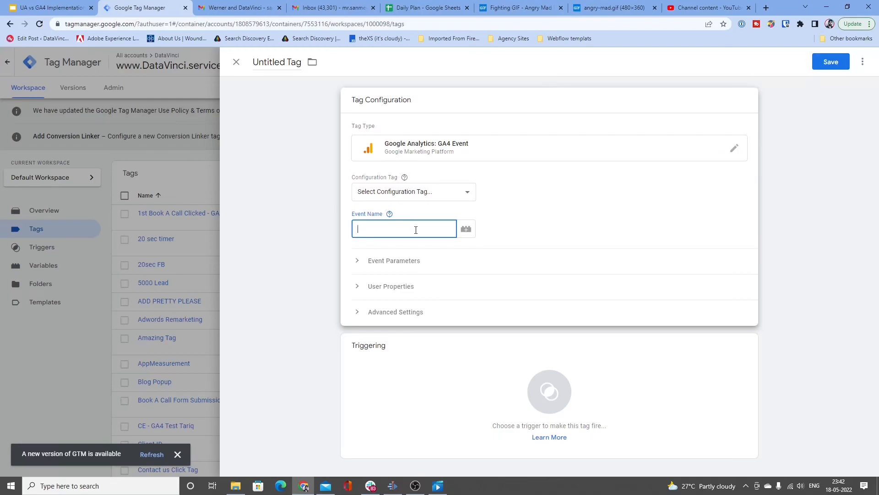
text(video_interaction)
Step: Add seven empty rows to the GA4 event tag's Event Parameters and look at the first Parameter Name inputs
click(426, 258)
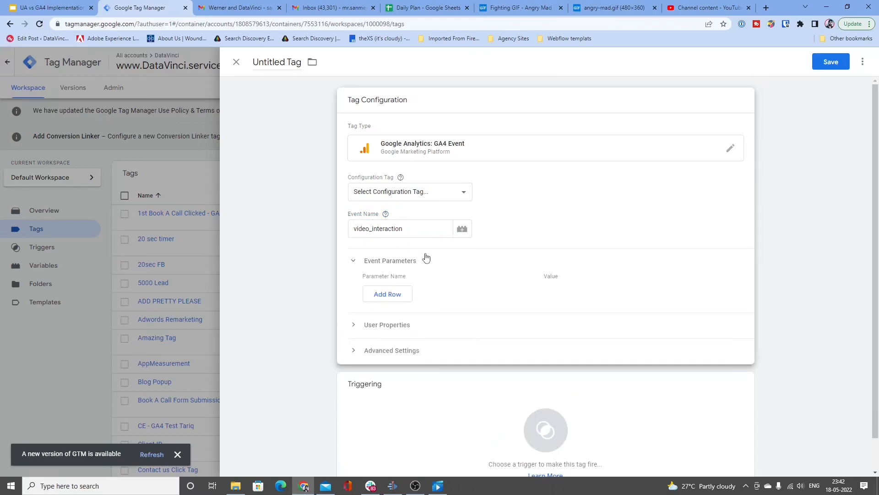
click(390, 296)
click(393, 317)
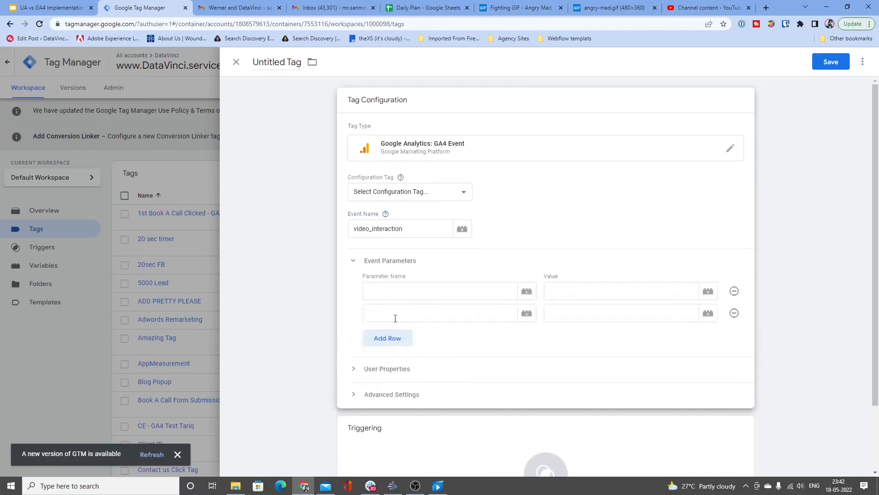
click(396, 343)
click(395, 360)
scroll(398, 355, down, 2)
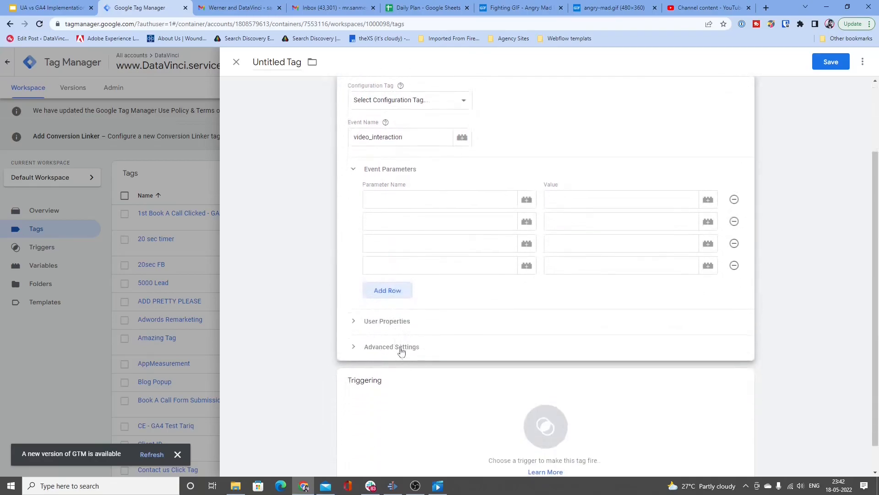
click(393, 294)
click(409, 310)
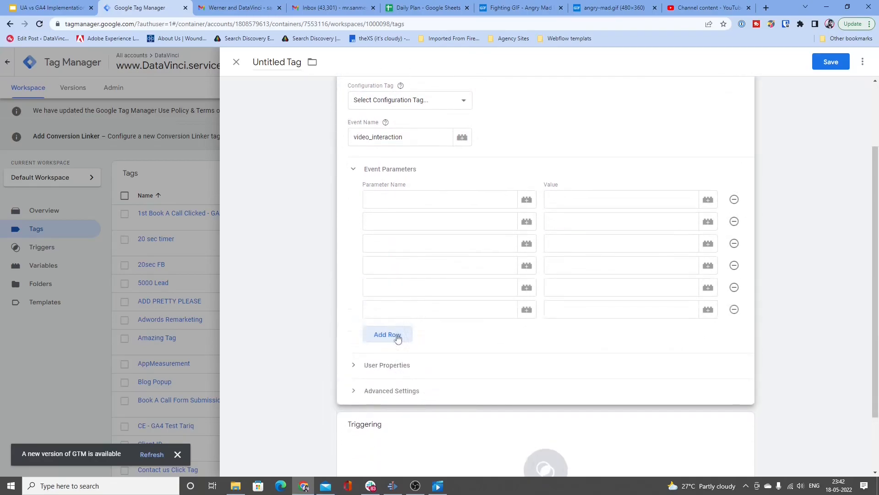
click(396, 336)
click(405, 204)
click(407, 223)
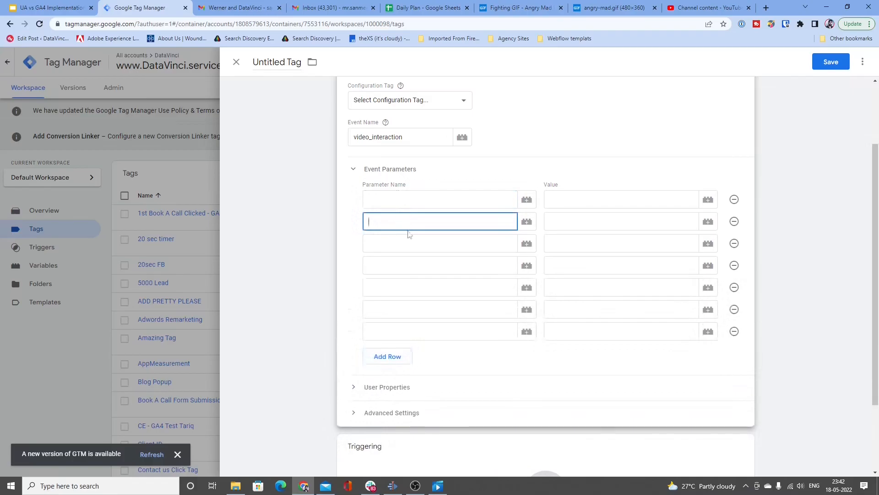
Step: Look over the empty Parameter Name inputs in the GA4 event tag's Event Parameters rows
click(403, 244)
click(407, 263)
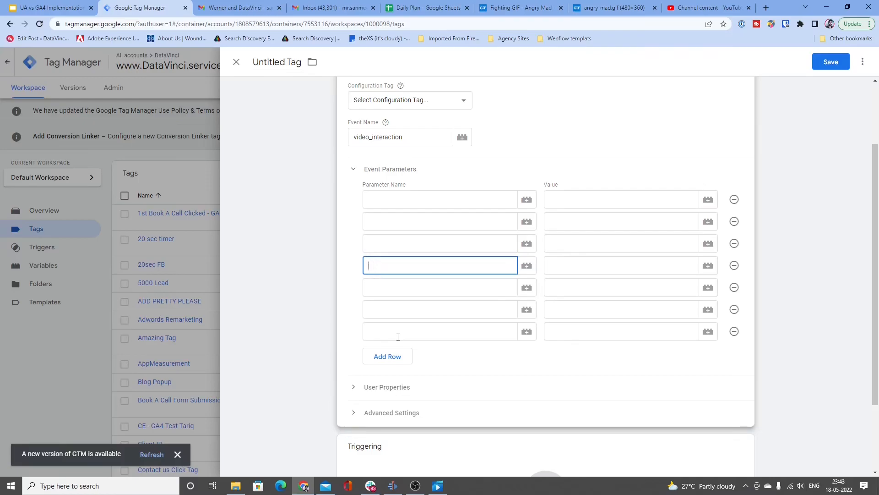
click(391, 204)
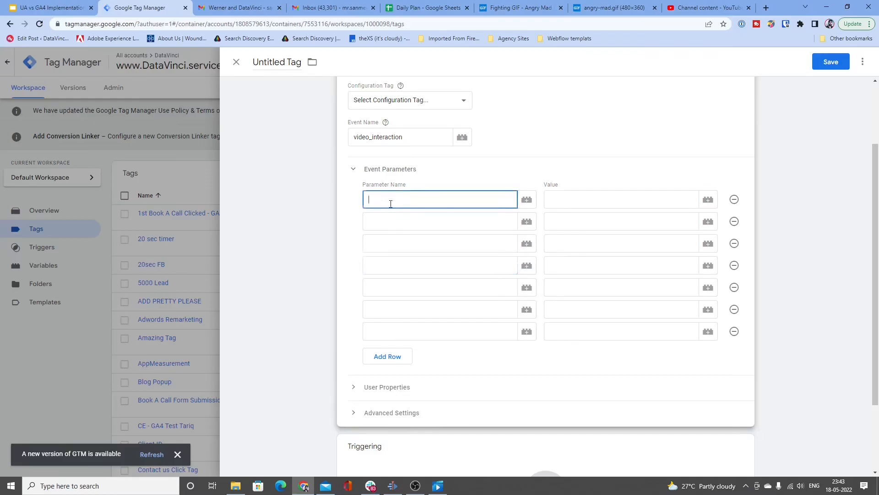
click(383, 222)
click(380, 248)
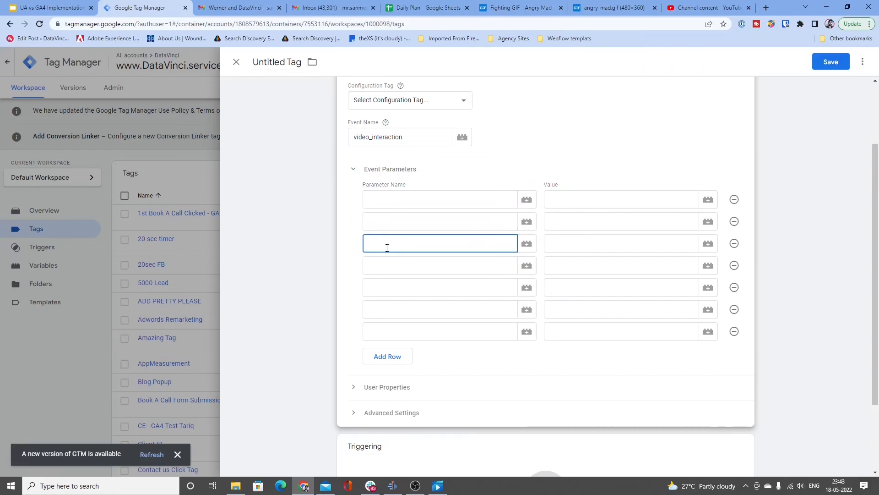
click(385, 200)
click(388, 239)
click(387, 225)
click(397, 254)
click(396, 270)
click(396, 288)
click(394, 308)
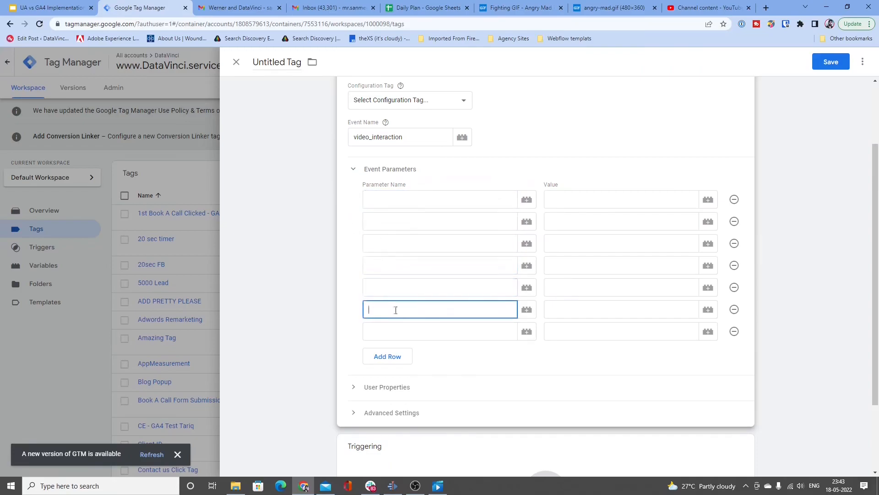
Step: Review the Event Name together with each blank parameter row available beneath it
double_click(362, 141)
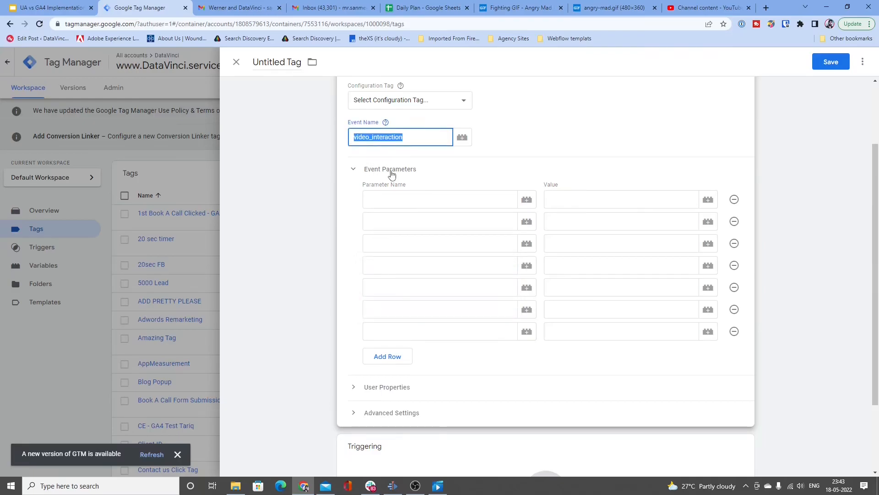
click(406, 205)
click(406, 222)
click(406, 242)
click(401, 266)
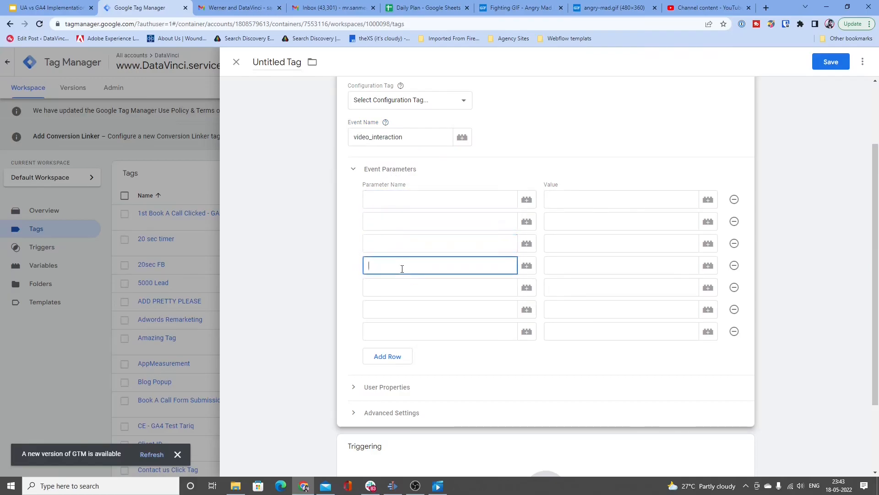
click(400, 288)
click(401, 310)
click(399, 330)
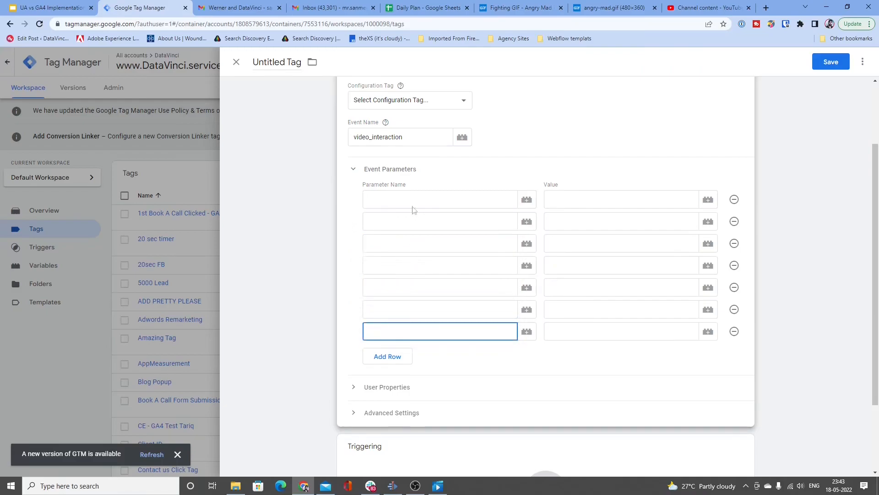
Step: Name the first event parameter video_name and leave its value empty
click(403, 194)
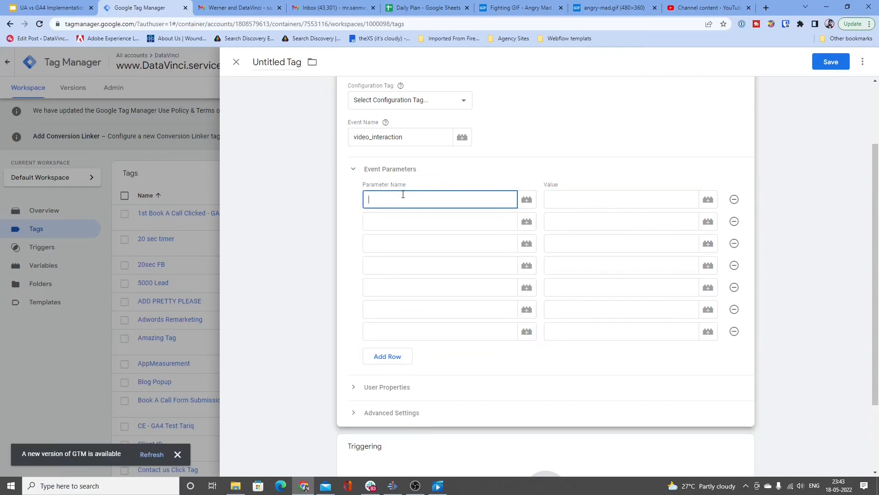
text(video_name)
key(Tab)
key(Tab)
key(Tab)
key(Tab)
key(Tab)
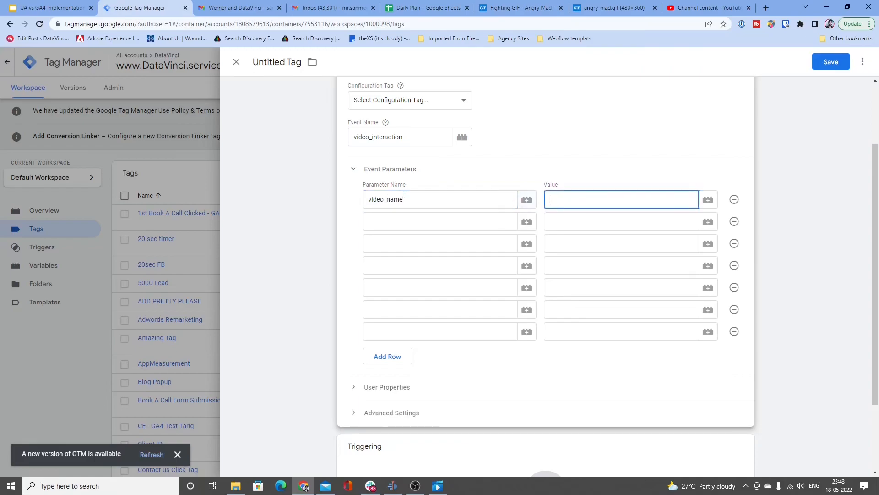
Step: Name the second event parameter video_interaction and the third interaction_timestamp
text(video )
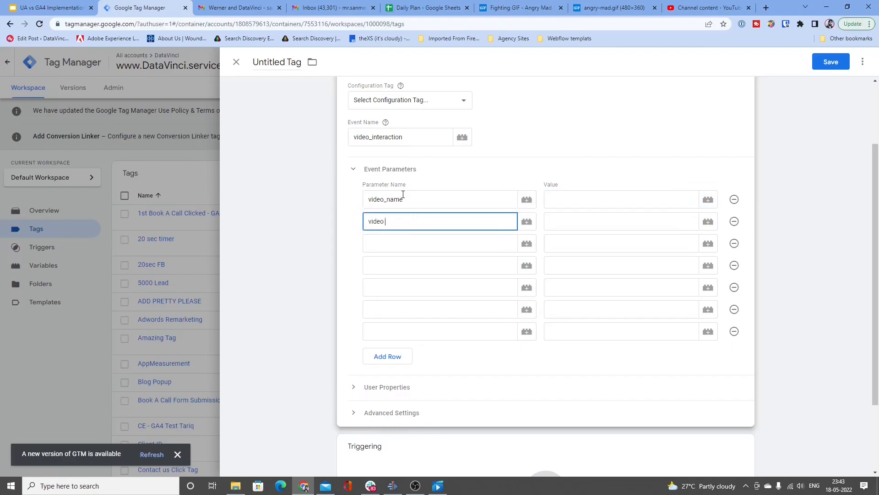
text(interaction)
key(Tab)
key(Tab)
key(Tab)
key(Tab)
key(Tab)
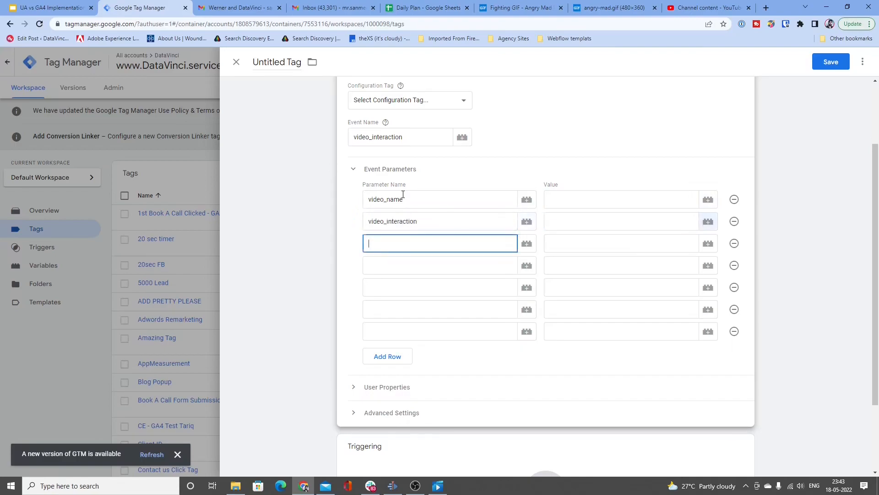
text(interaction_timestamp)
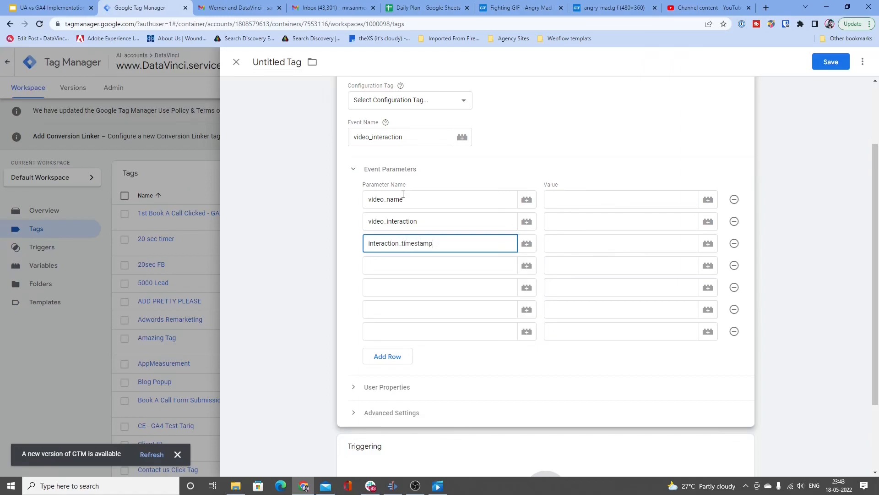
Step: Look at the unused parameter rows and the empty Value inputs beside the three named video parameters
click(389, 270)
click(389, 288)
click(392, 312)
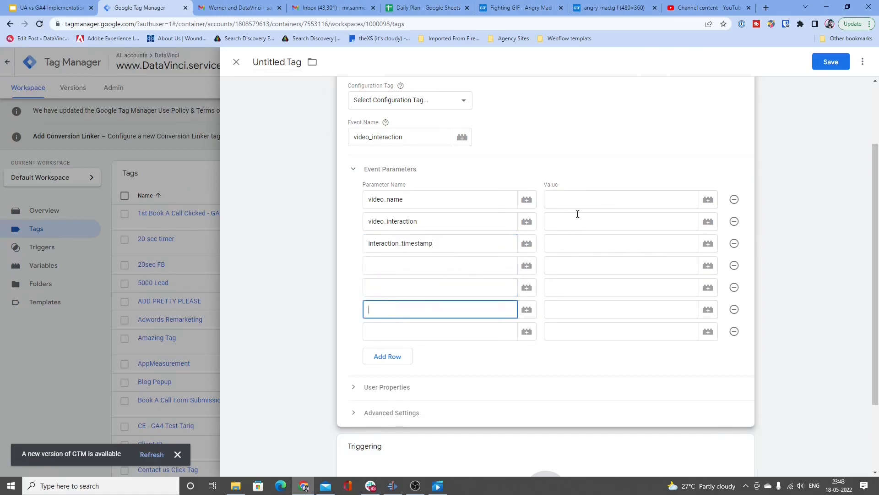
click(579, 199)
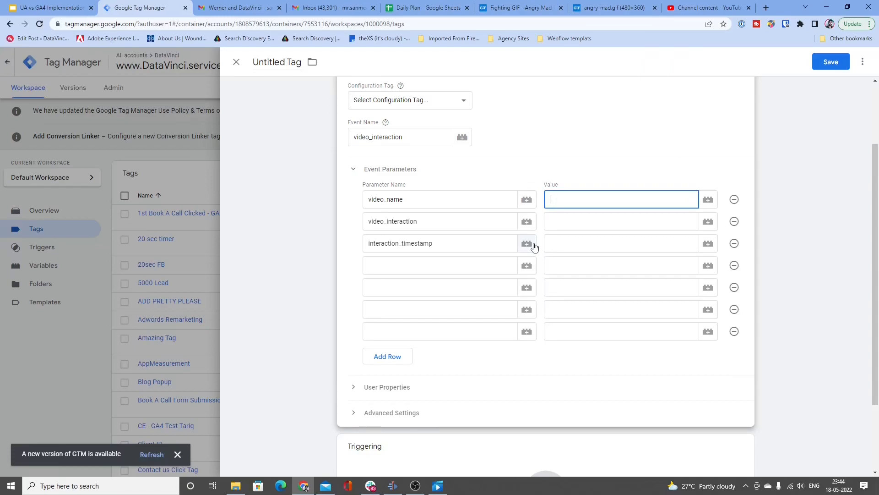
click(463, 203)
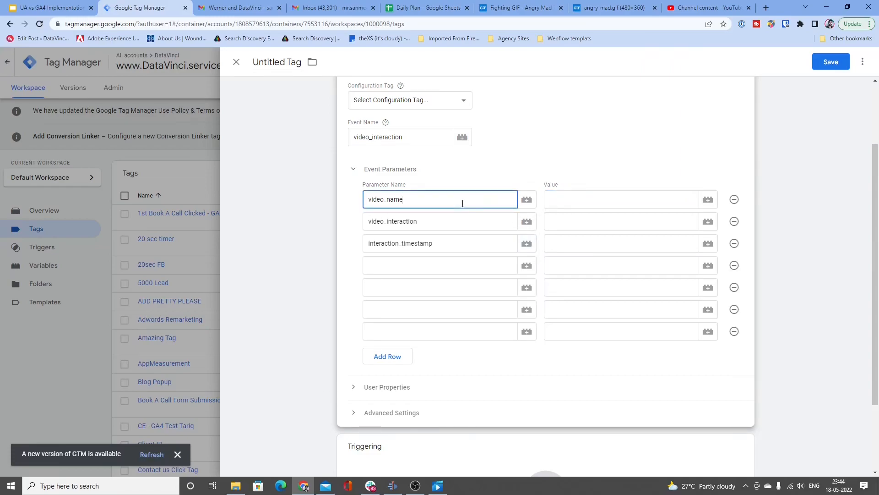
click(609, 204)
click(607, 225)
click(605, 248)
click(602, 222)
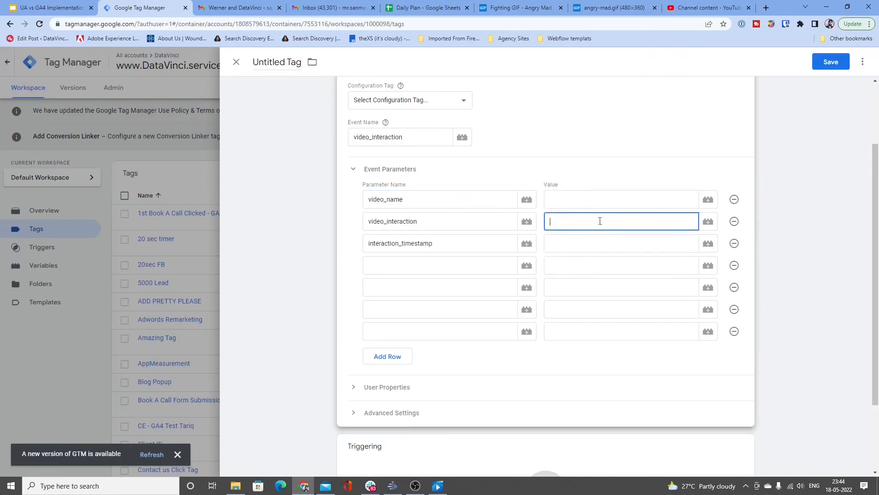
click(589, 200)
click(590, 221)
click(591, 240)
click(591, 220)
click(584, 201)
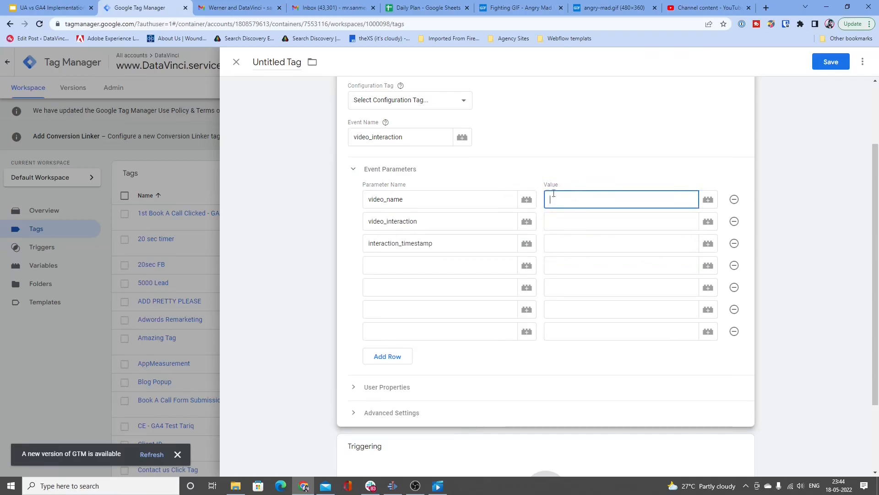
Step: Review the three video parameter names against the event name and the remaining empty rows
click(412, 199)
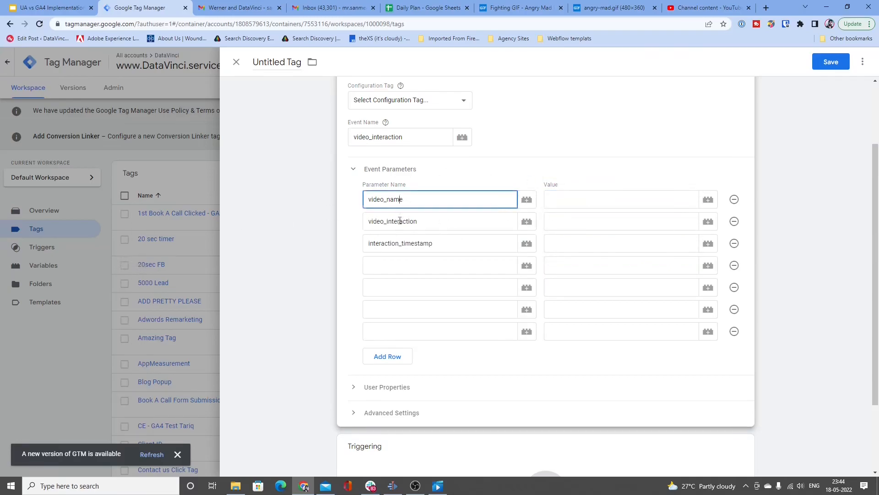
click(405, 221)
click(405, 258)
click(402, 244)
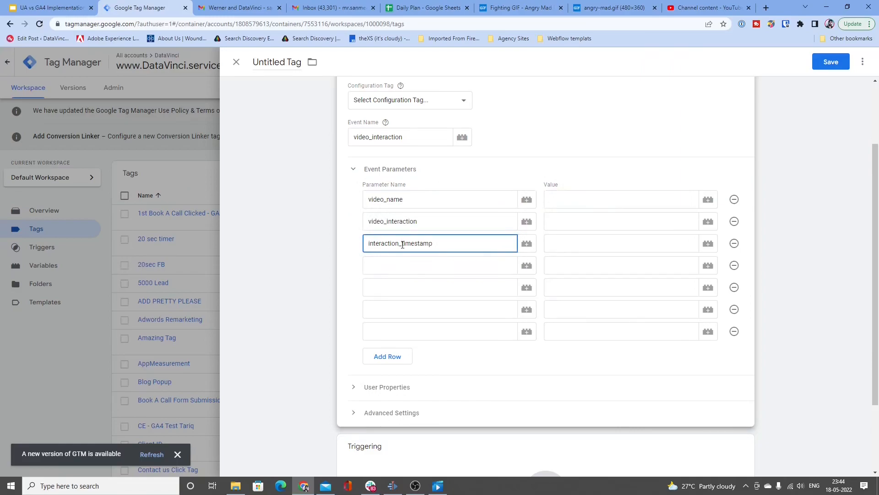
double_click(380, 138)
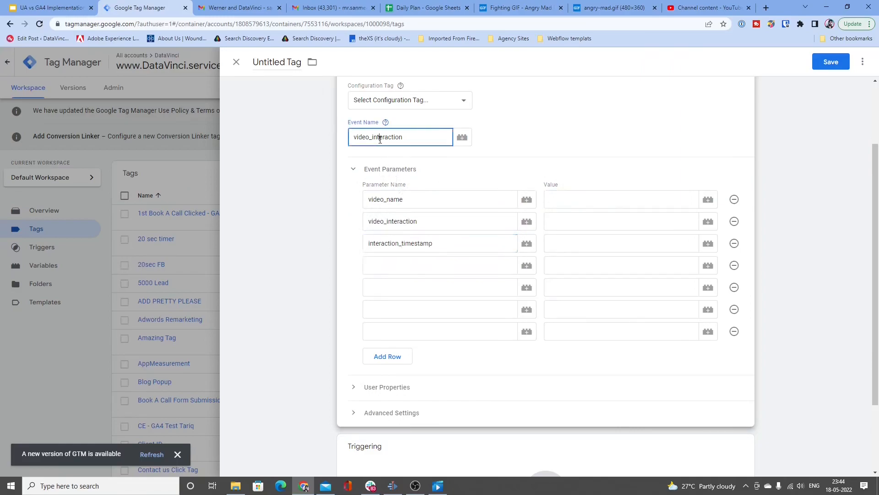
click(405, 198)
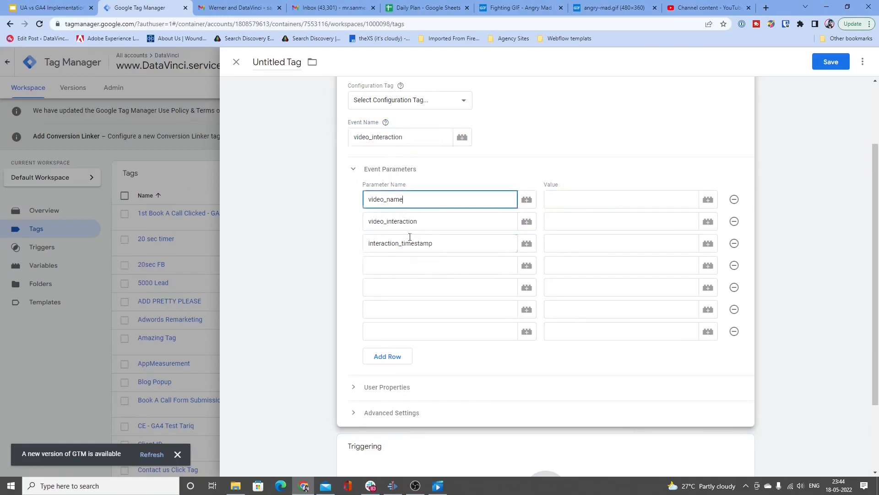
click(407, 222)
click(413, 245)
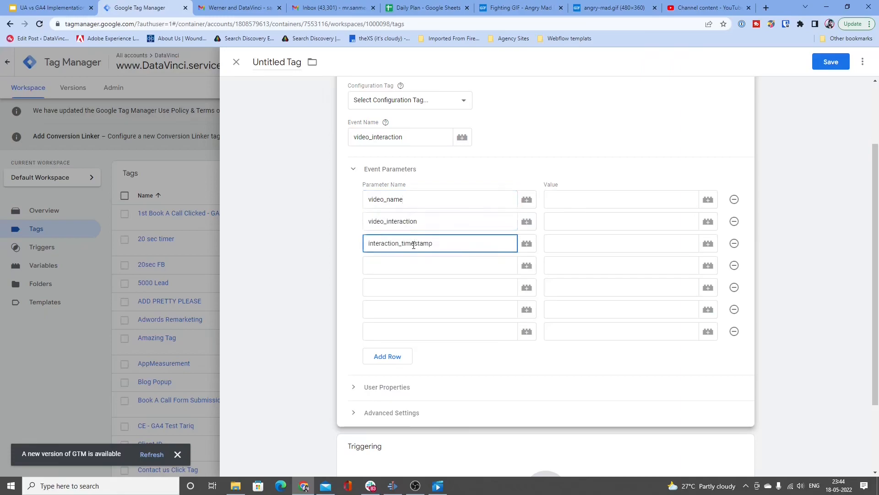
click(397, 199)
click(398, 225)
click(399, 244)
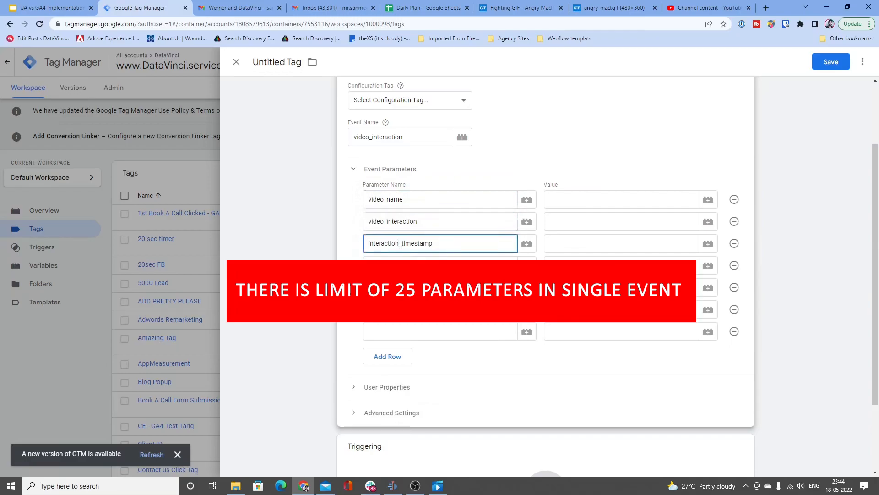
click(398, 265)
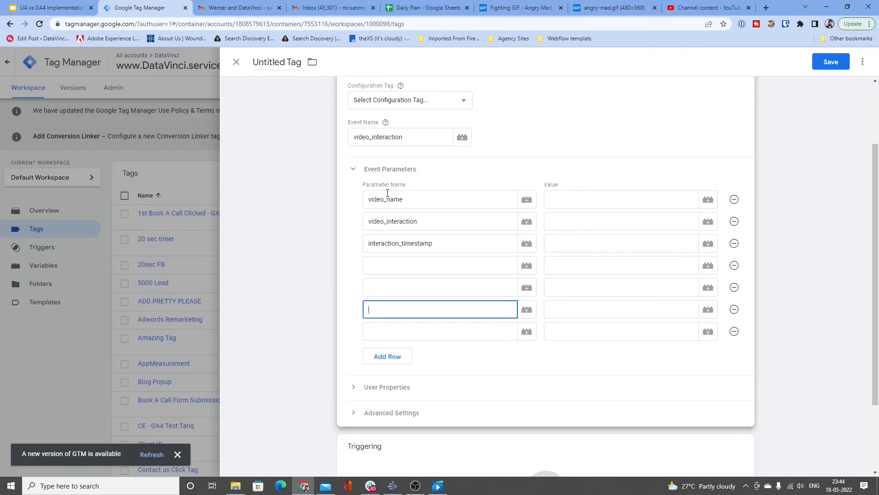
Step: Change the GA4 event tag's Event Name to navbar_interaction
double_click(395, 136)
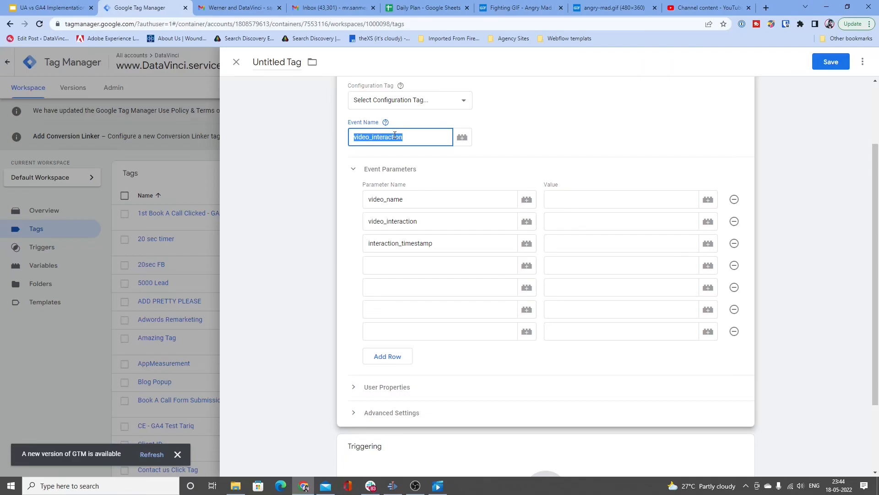
text(navbar))
text(interaction)
double_click(395, 136)
Step: Clear the parameter names interaction_timestamp, video_interaction and video_name from the Event Parameters rows
drag(440, 243, 357, 239)
key(BackSpace)
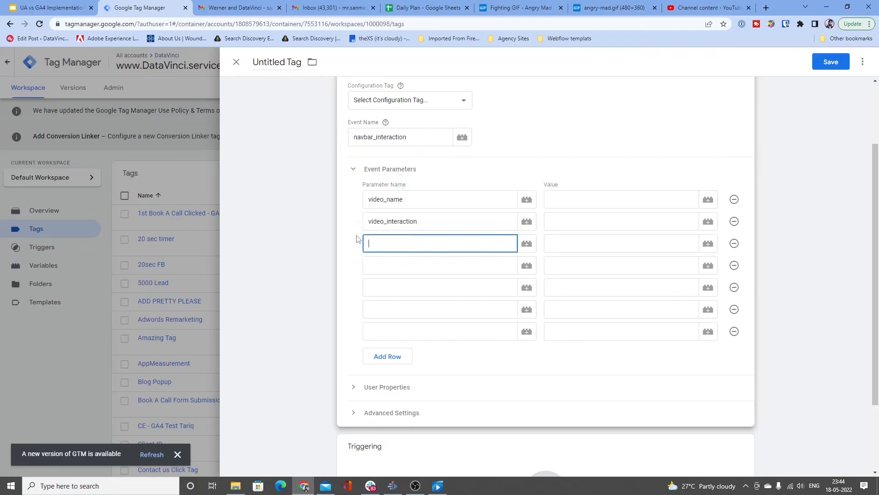
drag(425, 221, 357, 224)
key(BackSpace)
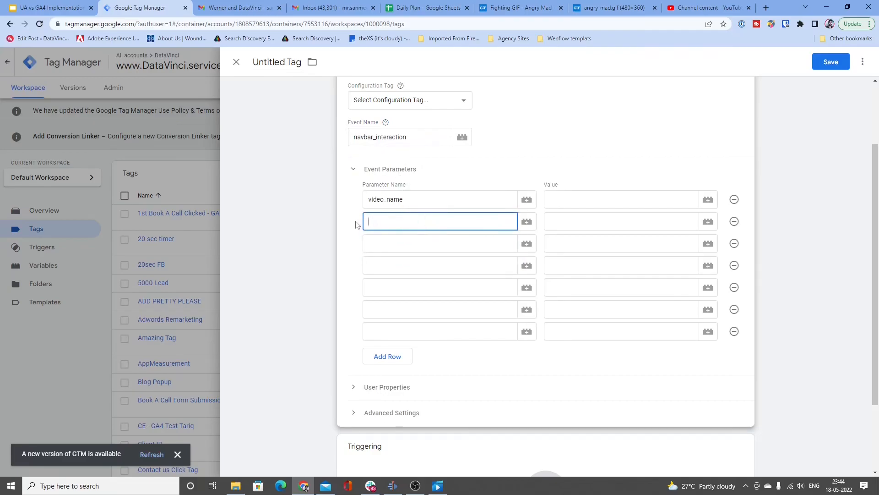
drag(402, 199, 347, 204)
key(BackSpace)
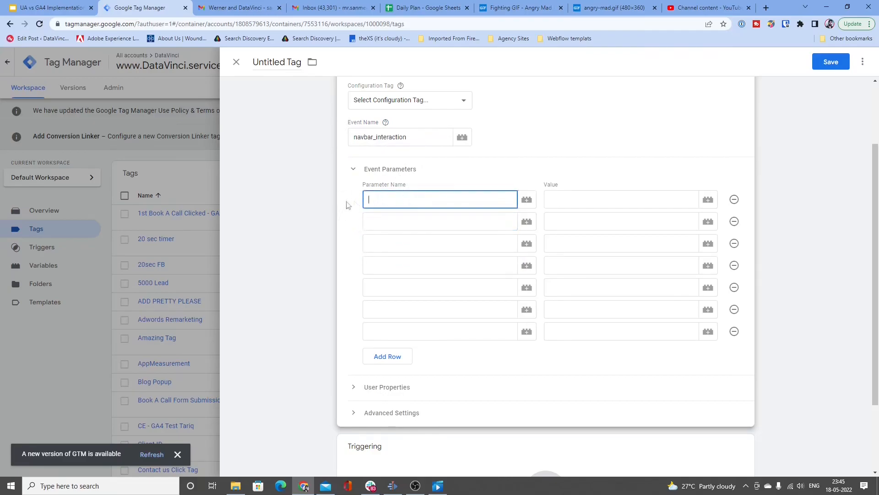
Step: Name the first parameter of the navbar_interaction event menu_item_name, leaving its value empty
text(menu)
text(_ti)
text(tem_name)
key(Tab)
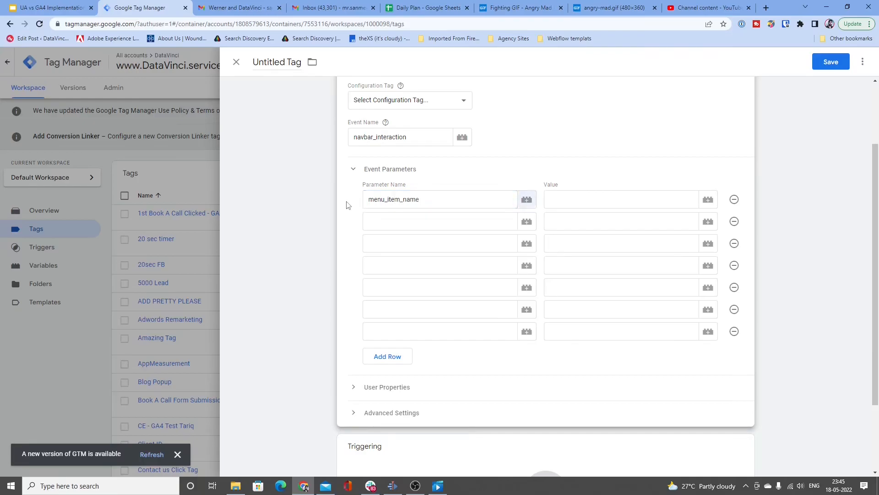
key(Tab)
key(Tab)
key(Tab)
key(Tab)
Step: Name the second event parameter page_url and the third menu_URL
text(p)
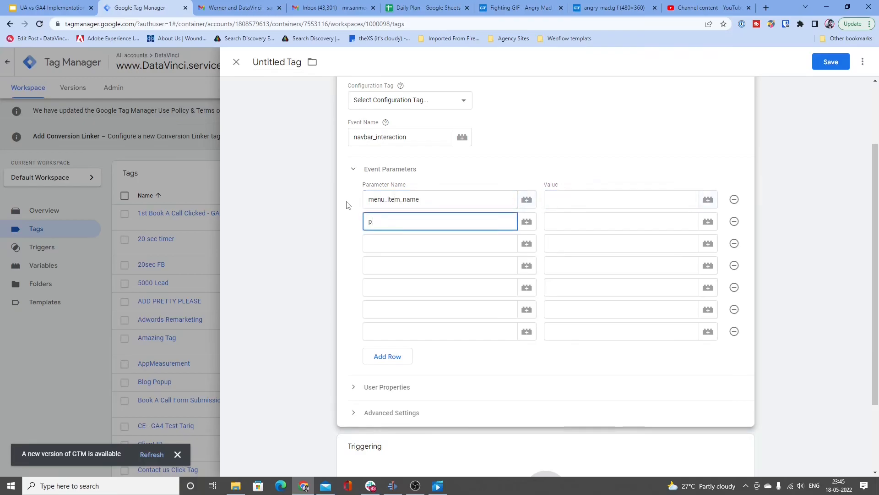
text(age_url)
double_click(408, 222)
click(421, 223)
click(434, 238)
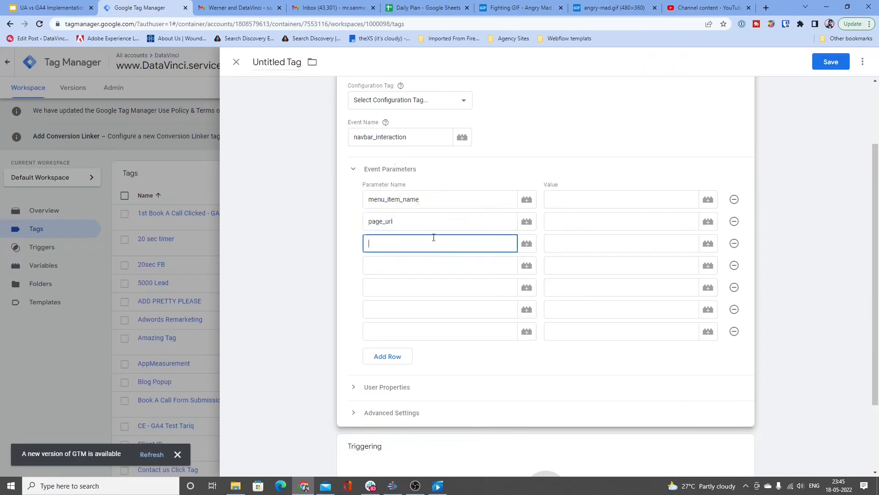
text(menu_URL)
Step: Review the menu_item_name, page_url and menu_URL parameters of the navbar_interaction event
click(424, 205)
click(424, 224)
click(426, 240)
click(444, 202)
click(444, 223)
click(438, 242)
click(433, 221)
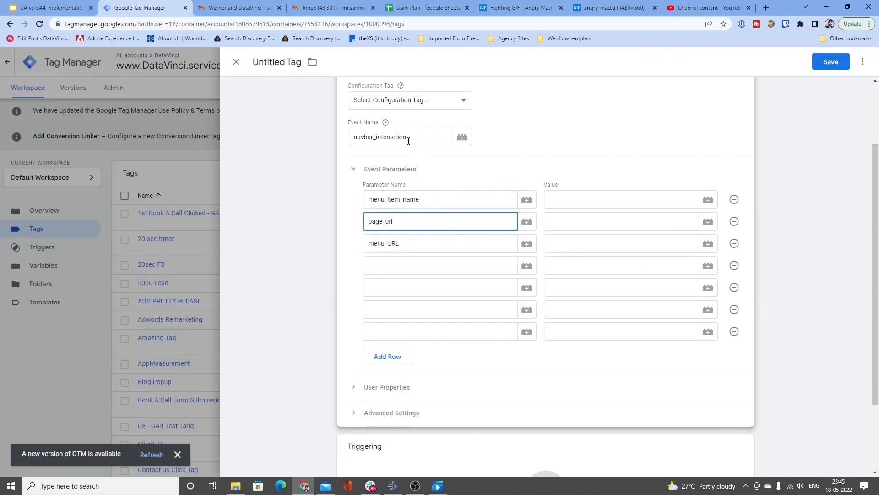
click(428, 200)
click(436, 221)
click(438, 240)
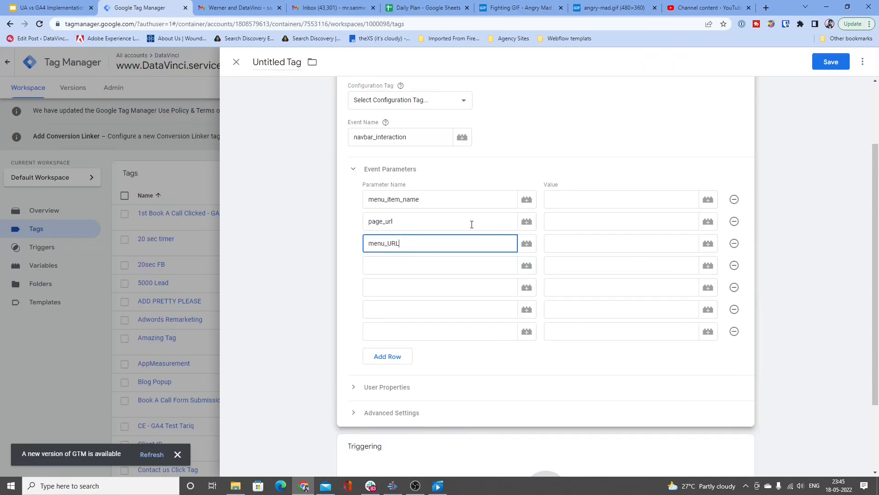
click(432, 196)
click(460, 242)
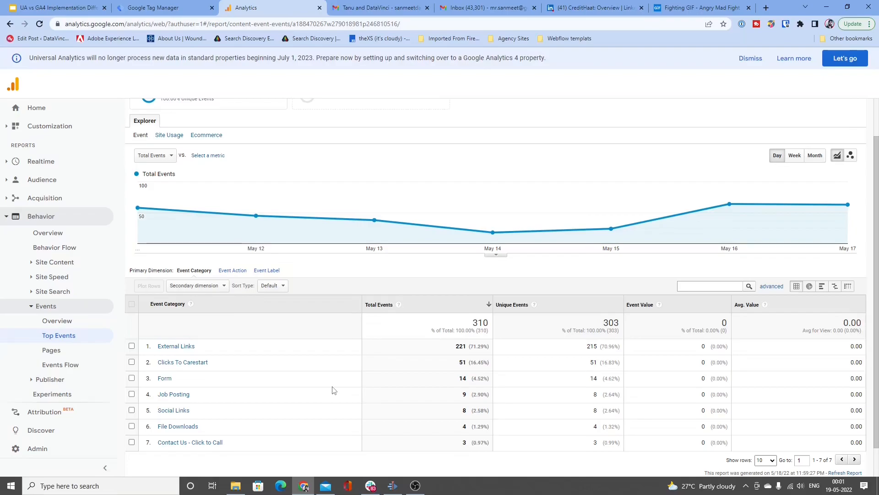
Step: Switch to Google Analytics and look through the Universal Analytics Top Events report by Event Category
scroll(334, 390, down, 1)
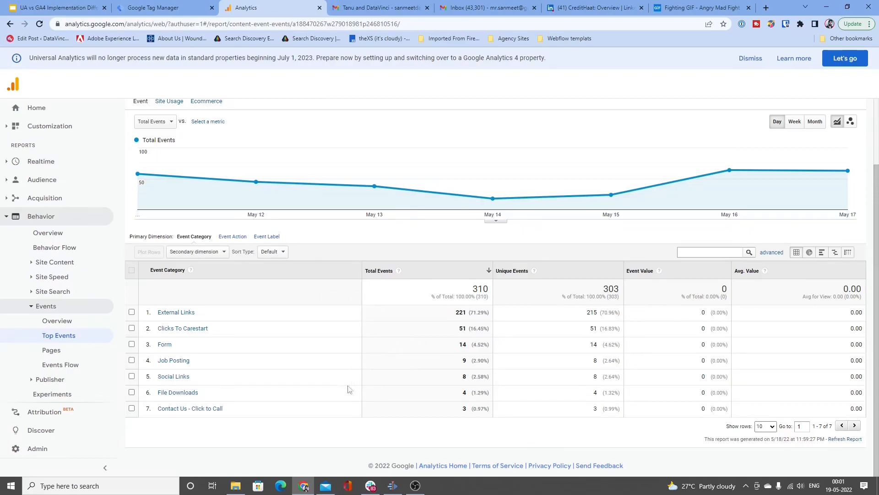
scroll(347, 389, up, 3)
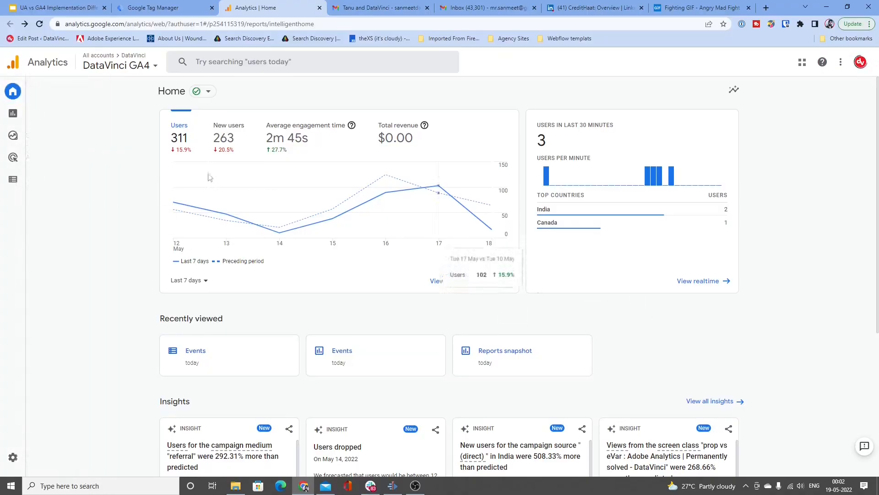
Step: Open the GA4 Engagement Events report and look at its table of event names
mouse_move(2, 99)
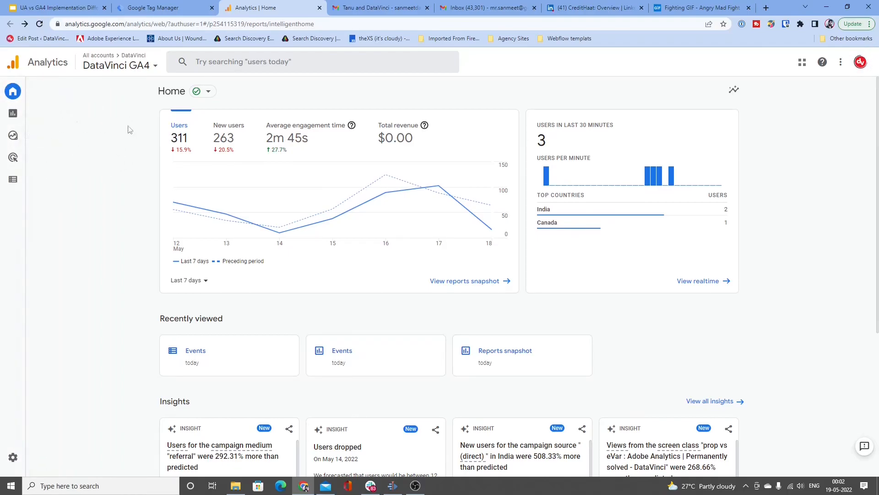
click(27, 116)
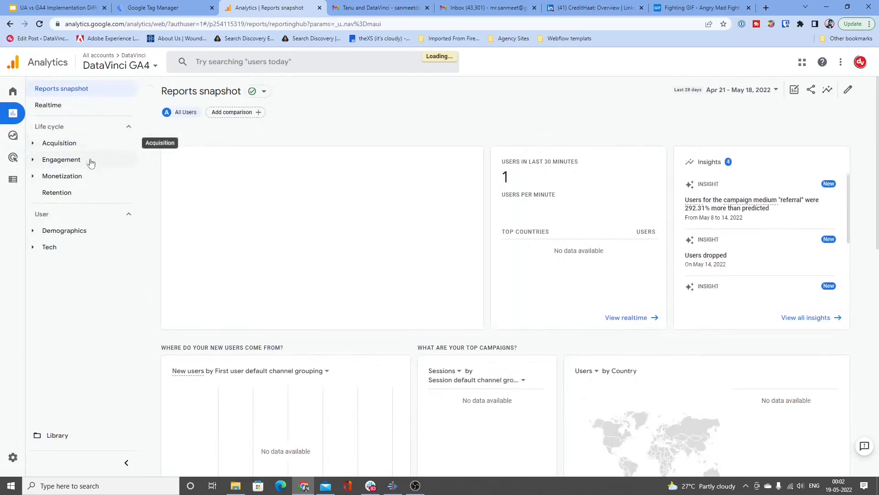
click(90, 162)
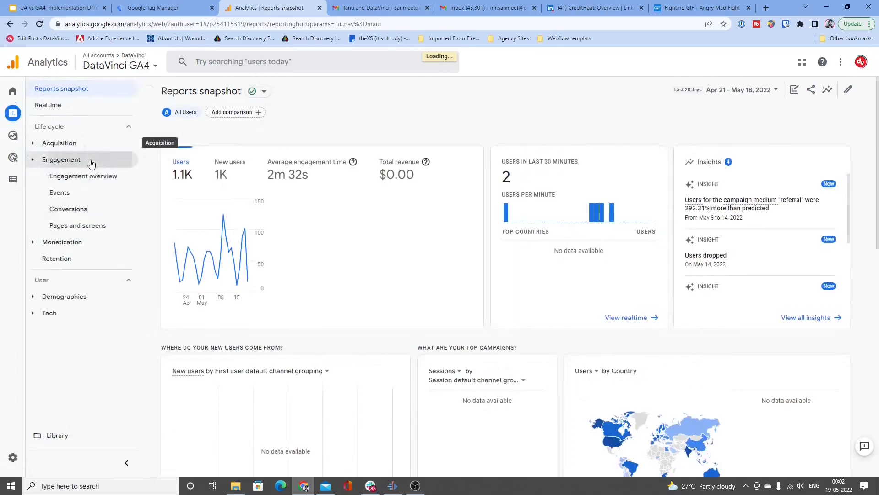
click(89, 194)
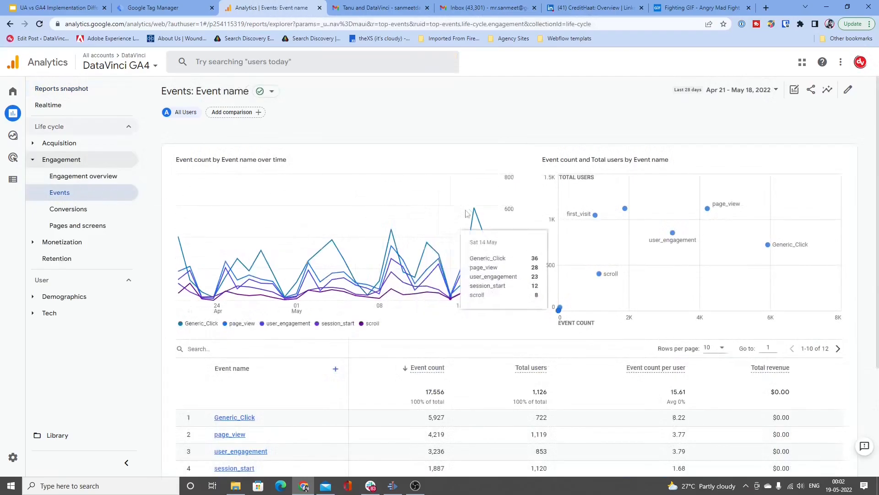
scroll(339, 238, down, 3)
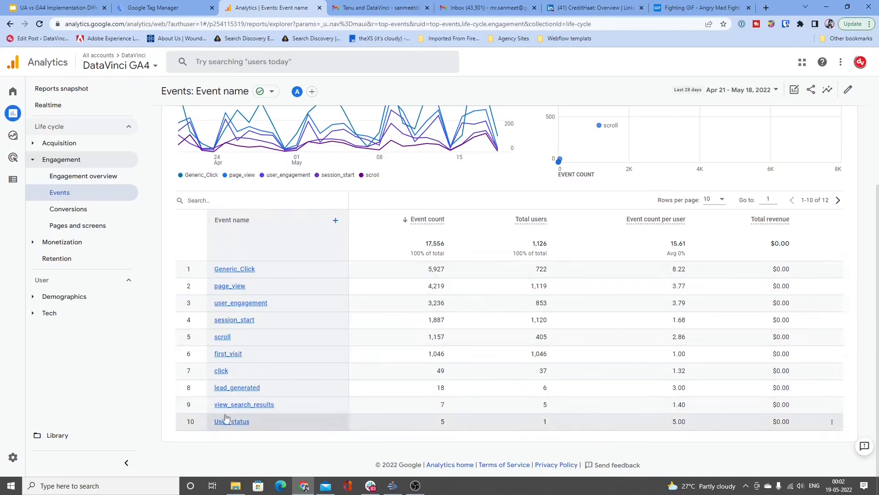
Step: Switch to Google Tag Manager and start a new Google Analytics: GA4 Event tag, ready for entering its Event Name
click(167, 6)
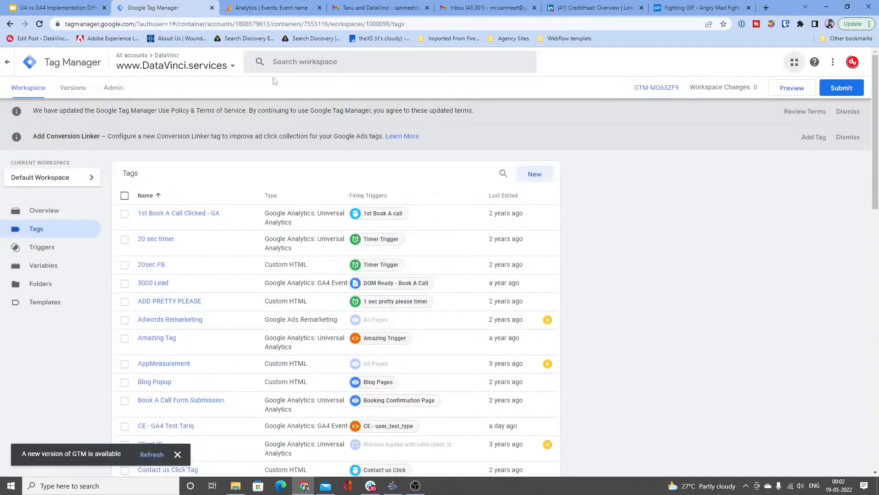
click(533, 172)
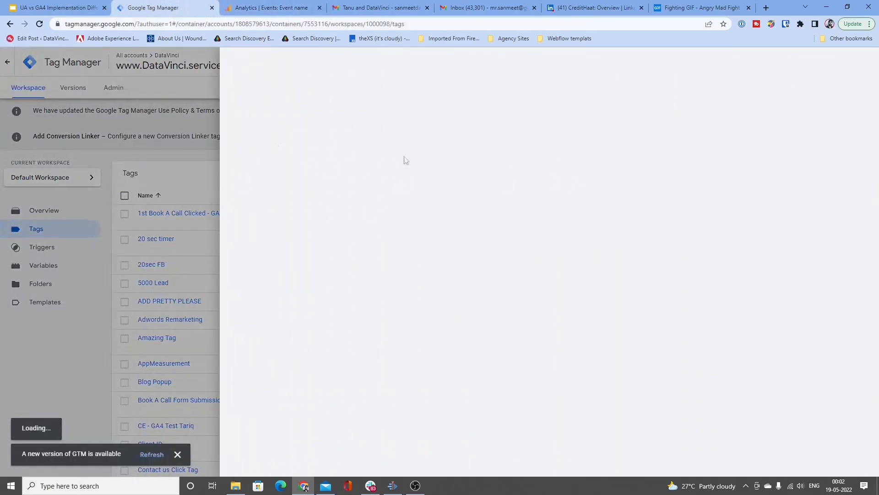
click(556, 181)
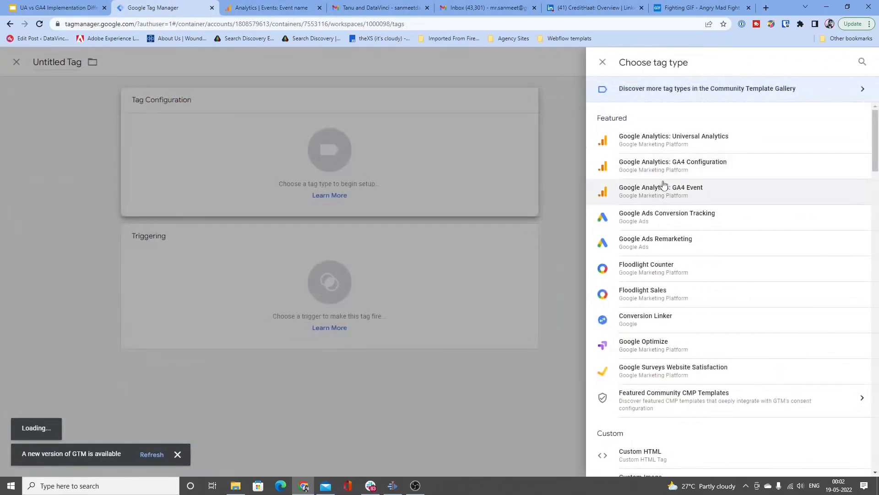
click(687, 202)
click(382, 228)
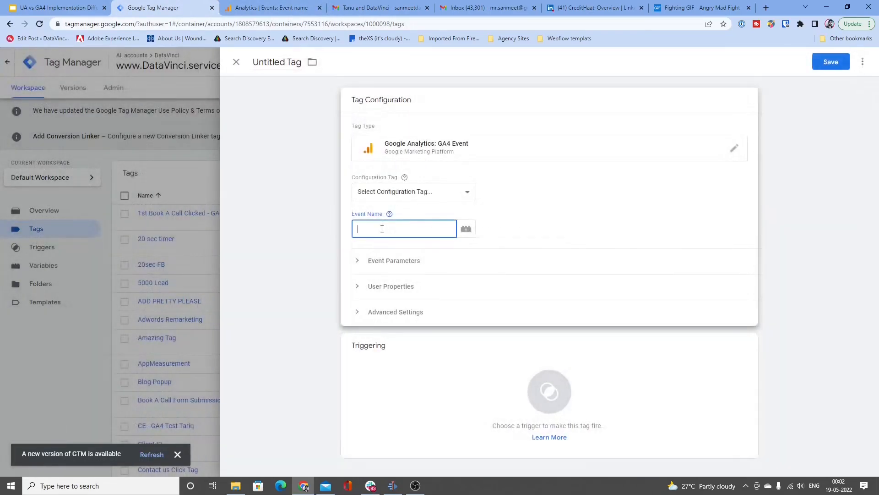
Step: Switch back to Google Analytics and sort the GA4 Events table by Event name in ascending order
click(284, 7)
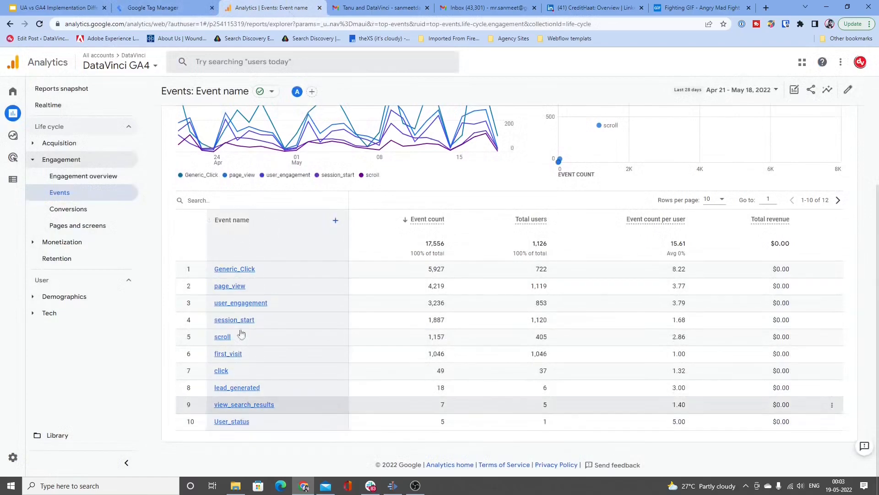
triple_click(214, 223)
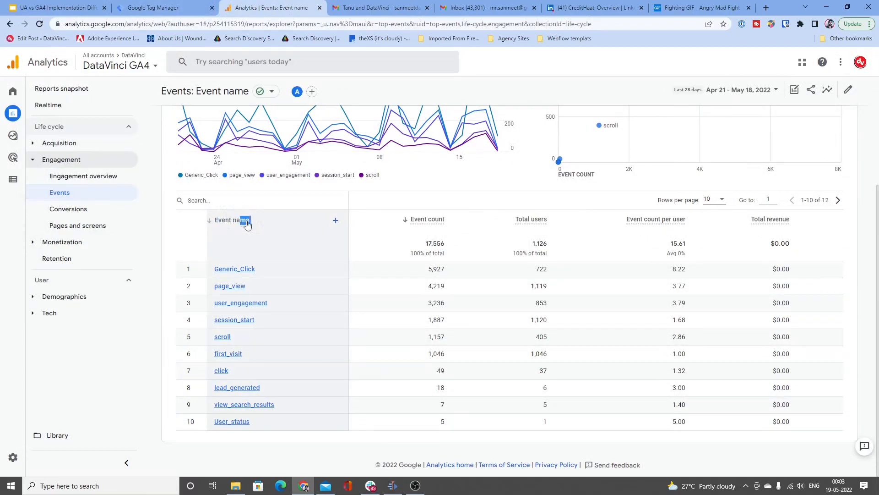
click(213, 223)
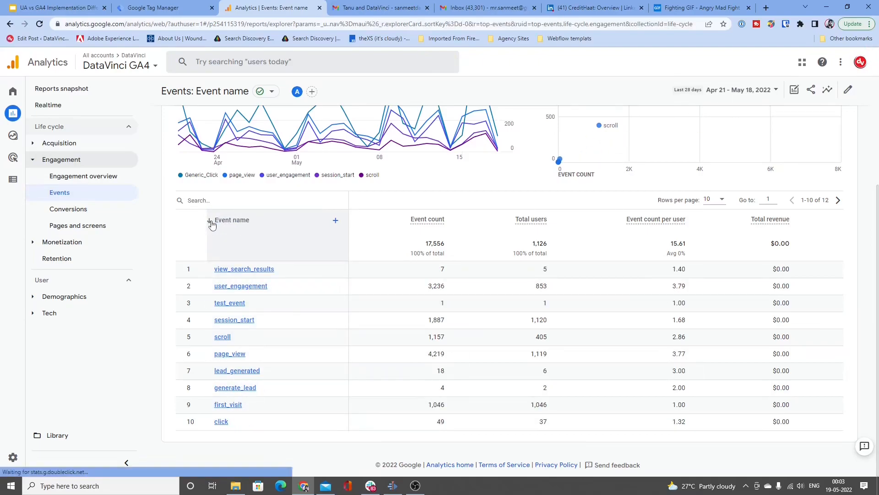
click(212, 224)
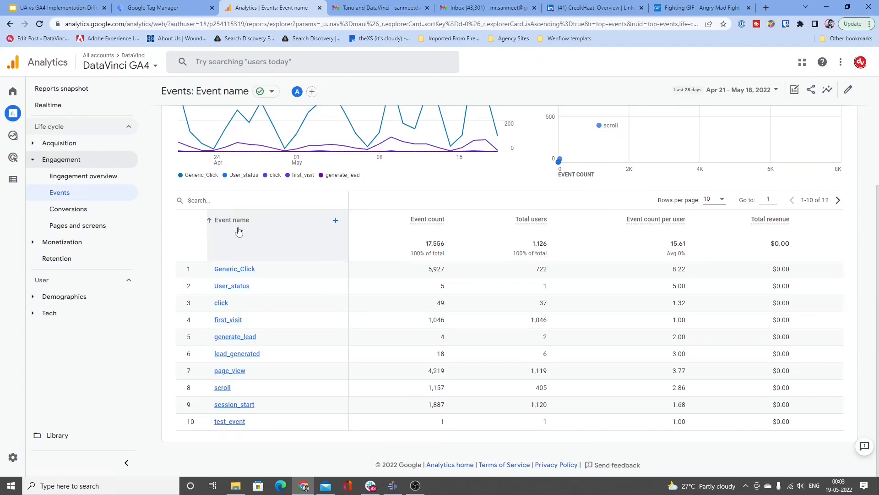
scroll(319, 253, up, 2)
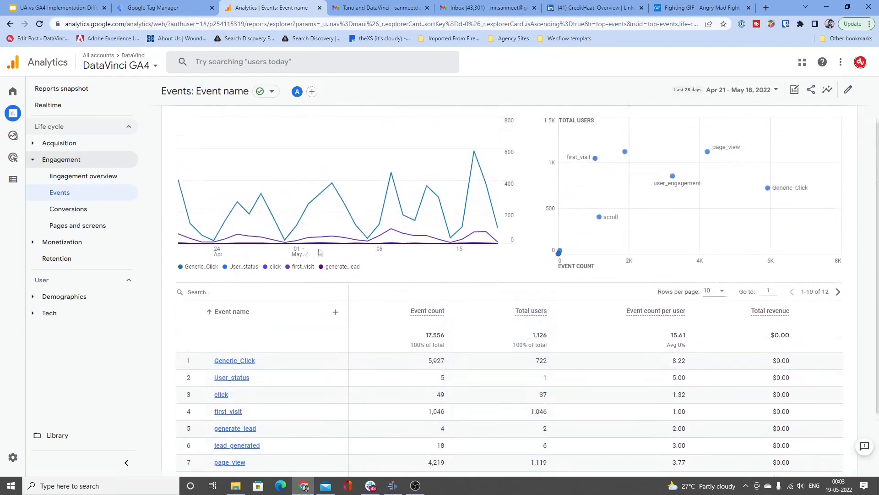
scroll(275, 287, down, 2)
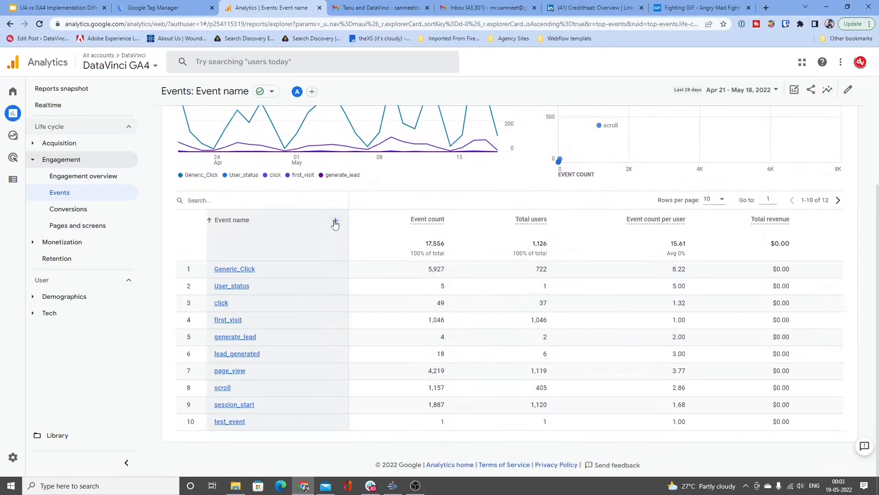
Step: Look at the event-scoped custom dimensions available as a secondary dimension for the Events table, without adding one
click(335, 224)
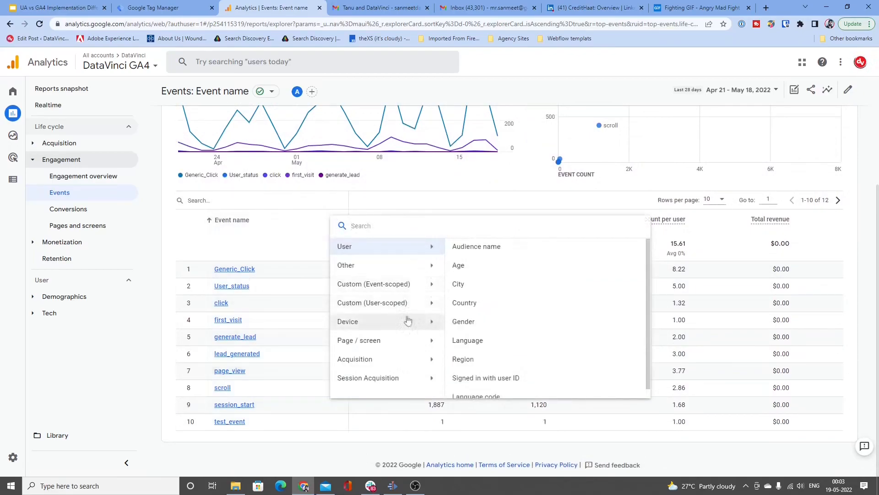
click(420, 284)
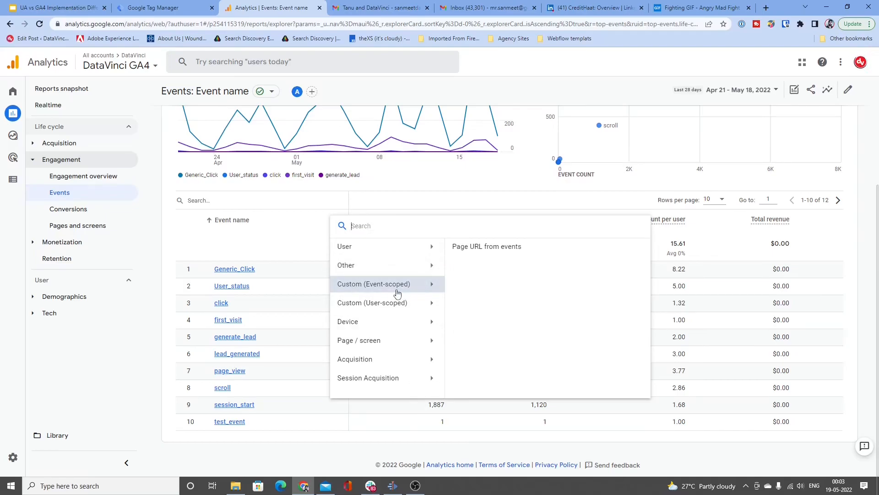
click(309, 276)
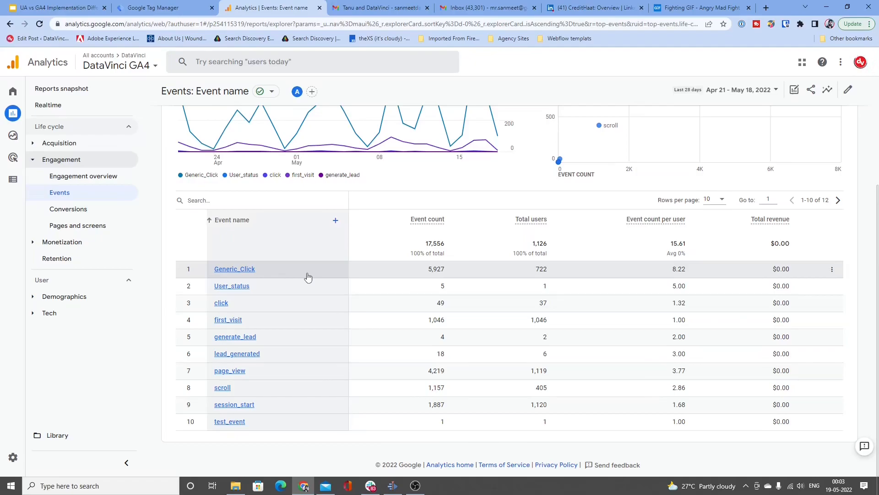
Step: Open the generate_lead event's report and check its Parameter name options for the last 30 minutes
click(248, 338)
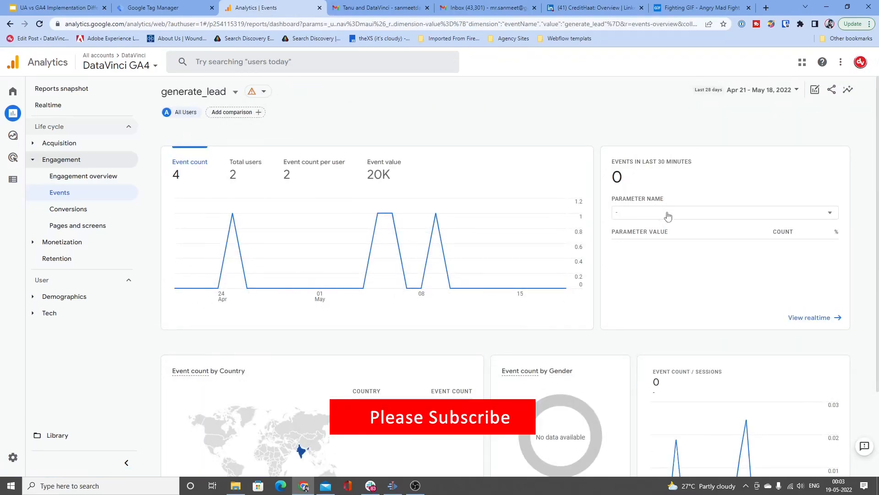
click(667, 213)
click(743, 259)
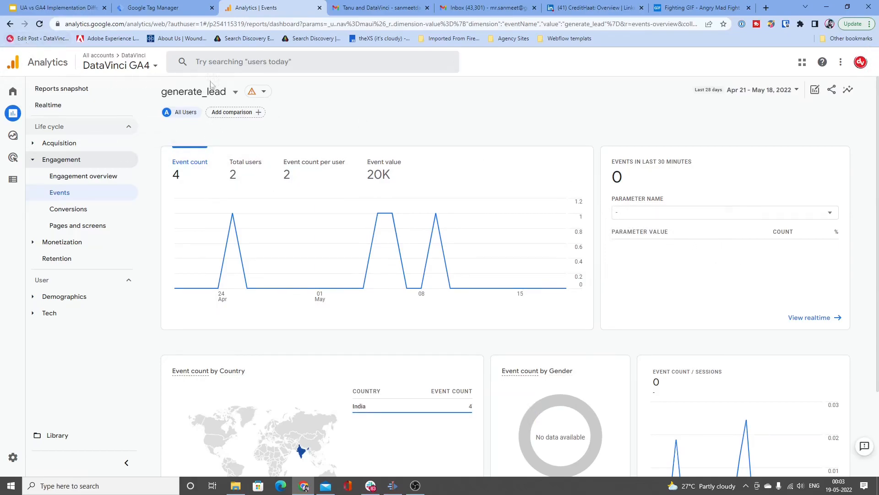
Step: Return to the Events table, open the session_start event's report and set its Parameter name to page_location
click(9, 25)
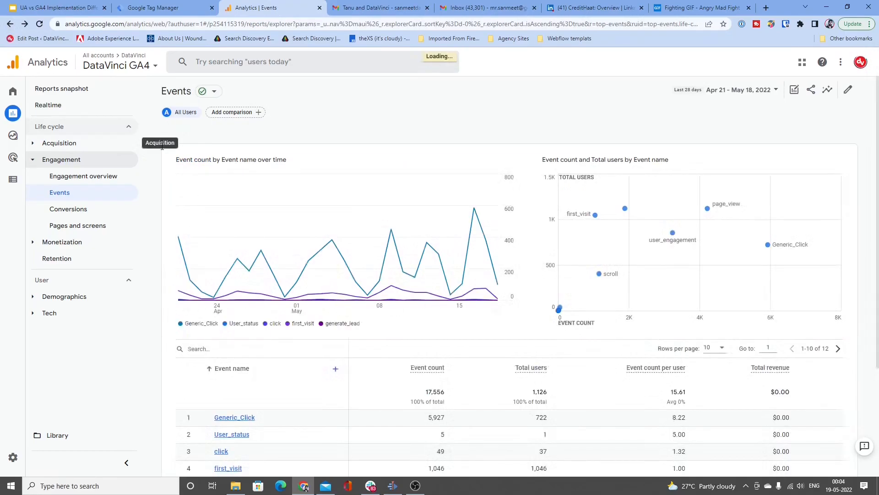
scroll(257, 361, down, 2)
scroll(256, 360, down, 3)
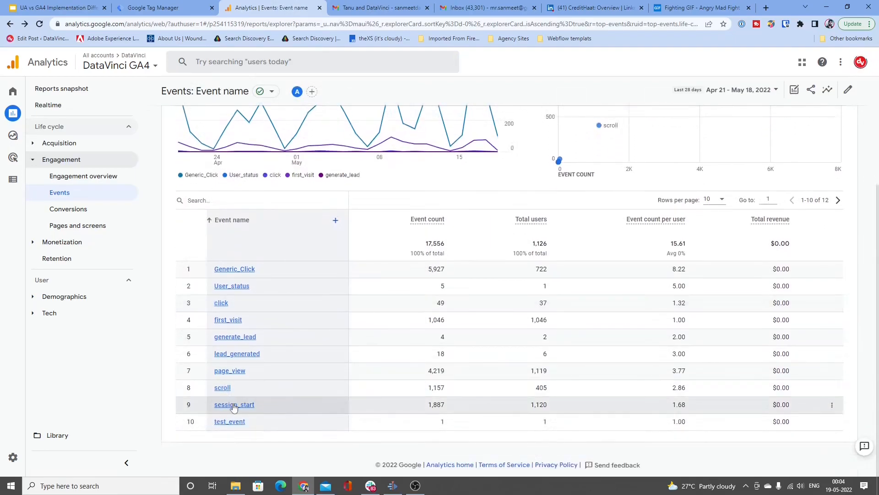
click(234, 405)
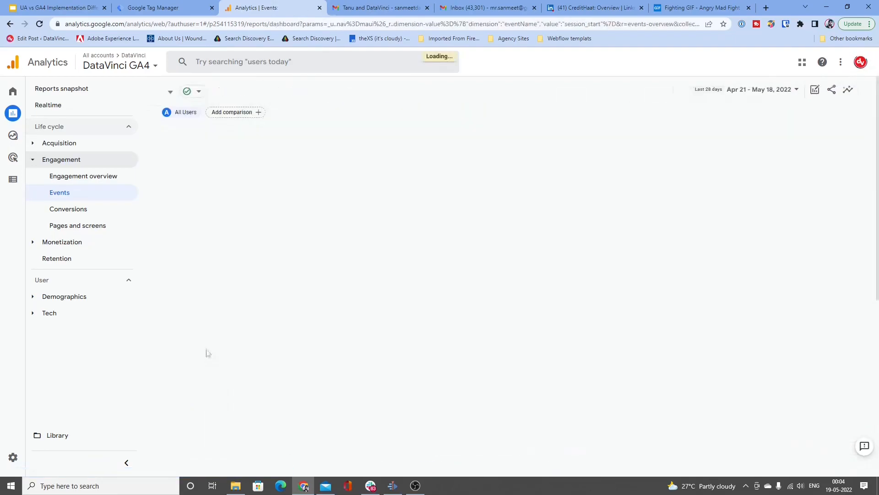
click(668, 219)
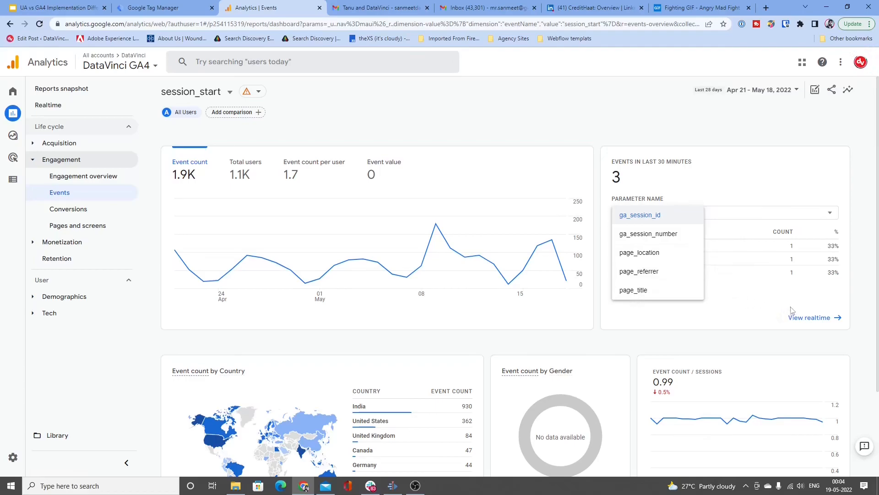
click(652, 252)
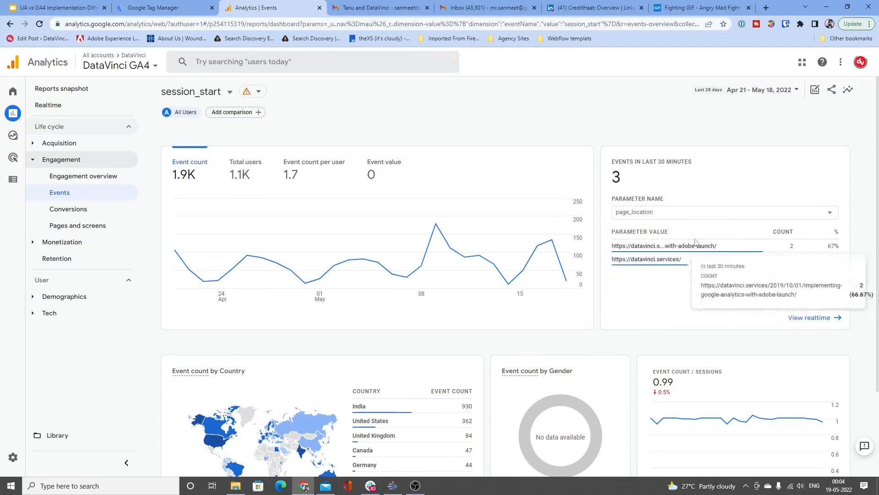
Step: Review the session_start report's cards, page_location values and the other parameter names available for the event
scroll(695, 242, down, 1)
scroll(701, 216, up, 1)
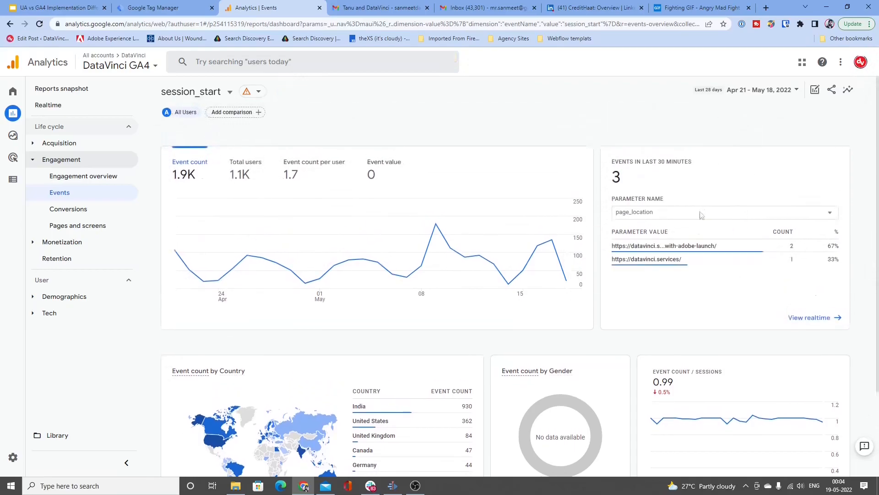
scroll(567, 291, down, 3)
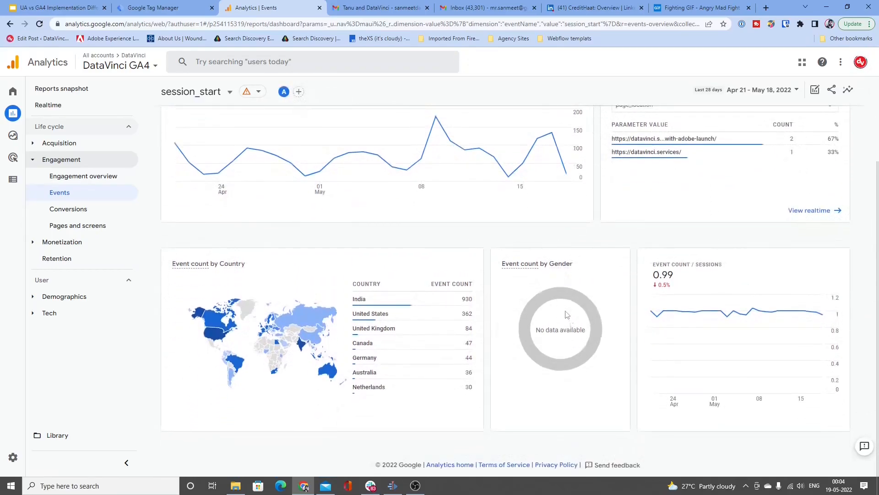
scroll(566, 315, up, 3)
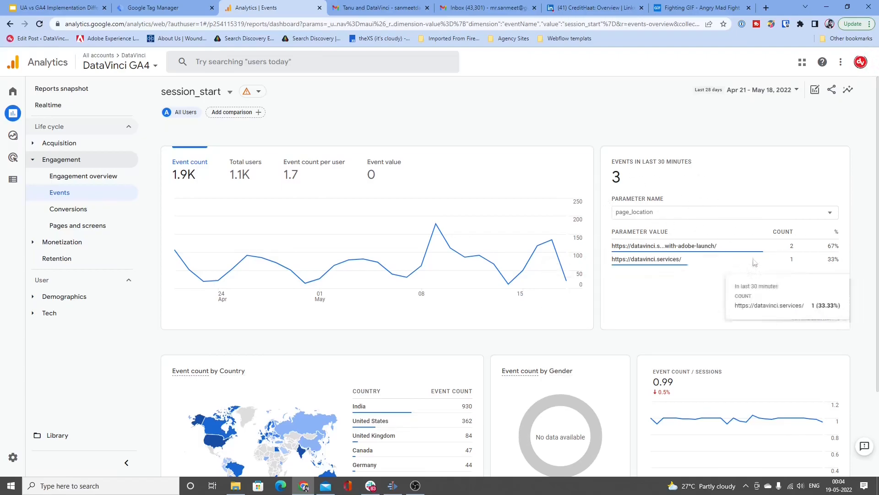
click(674, 217)
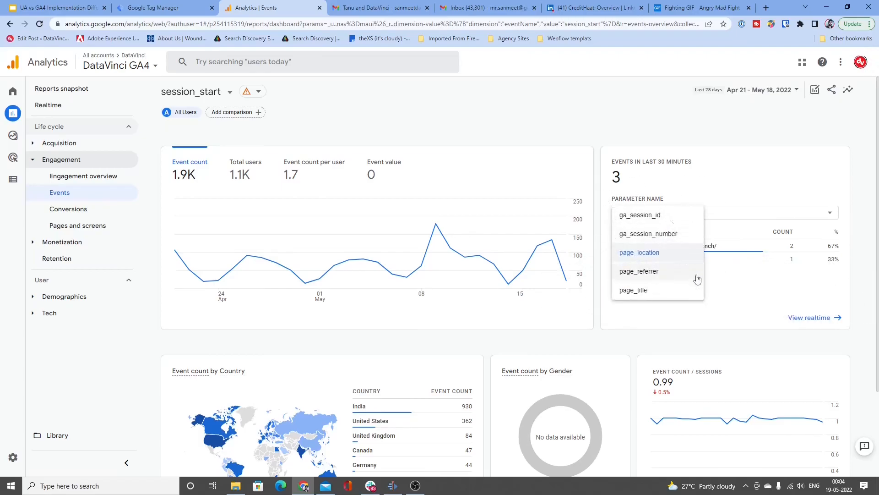
click(726, 316)
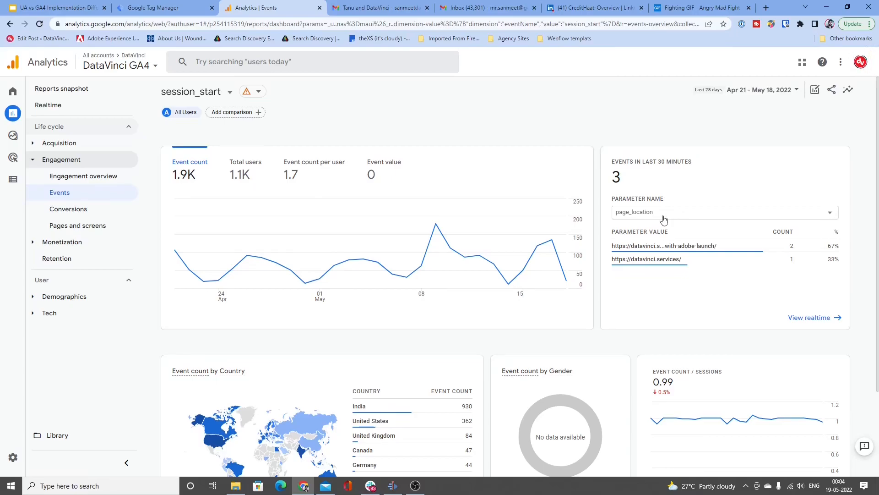
Step: Open the property's custom definitions and start a new custom dimension
mouse_move(1, 317)
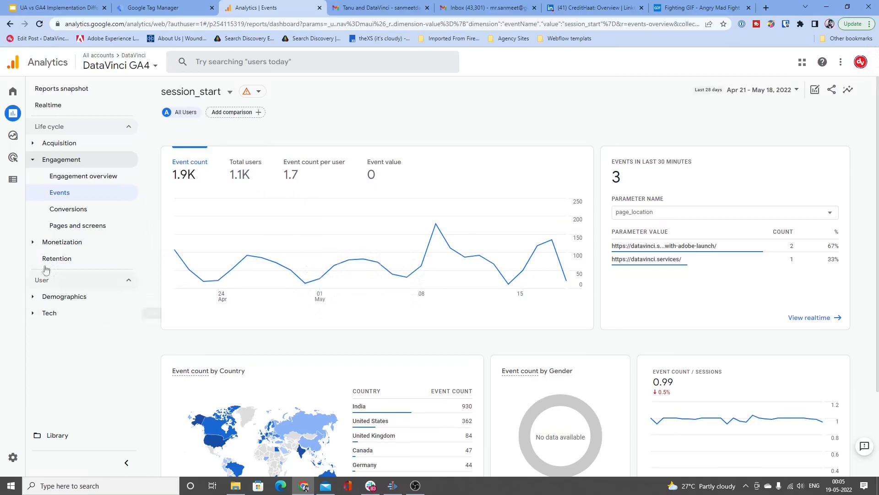
mouse_move(25, 245)
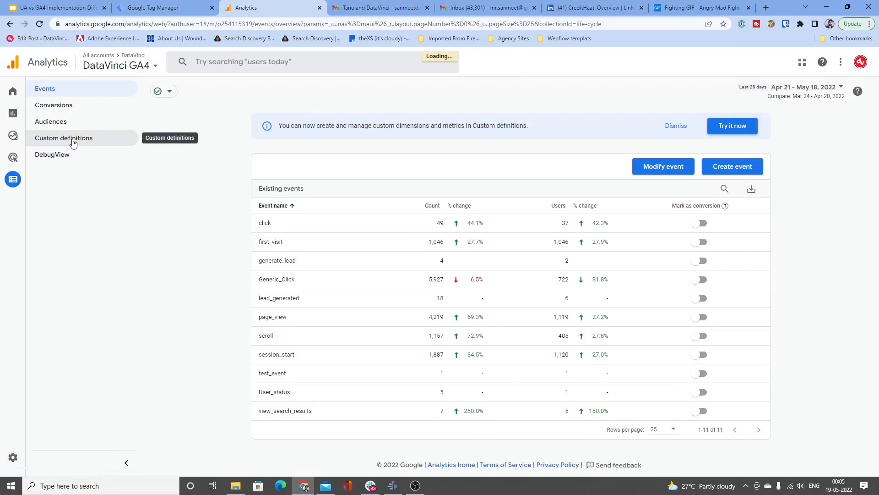
click(72, 141)
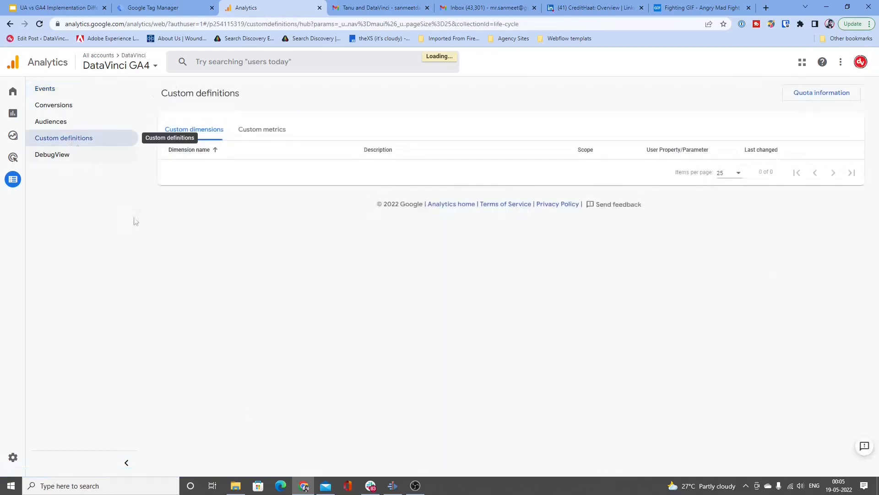
click(785, 133)
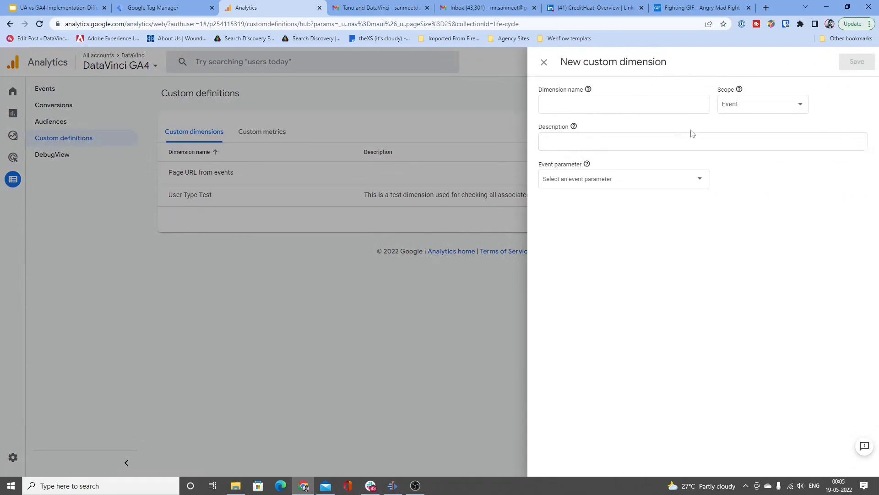
Step: Switch the new dimension's scope to User to compare its property field, and set the scope back to Event
click(730, 106)
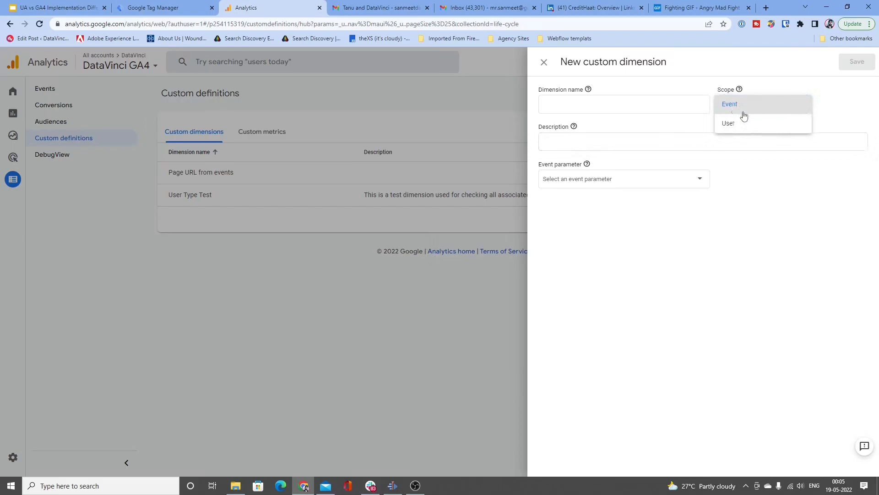
click(748, 107)
click(748, 107)
click(751, 124)
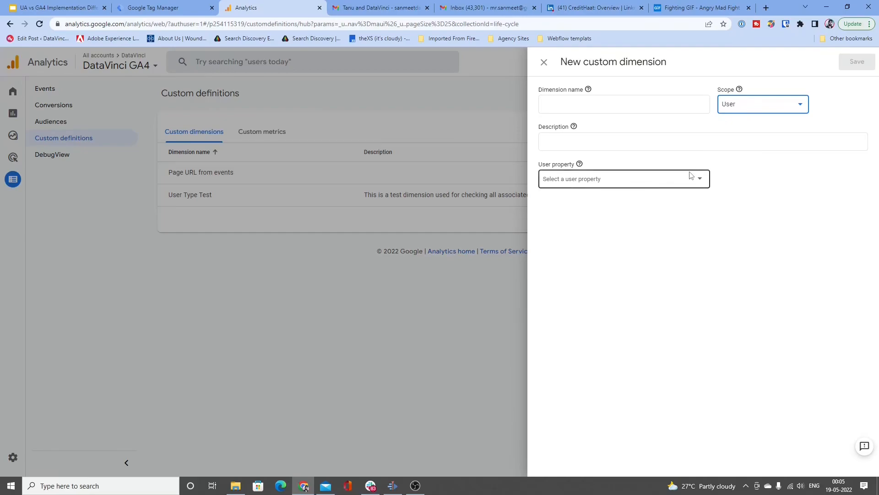
click(762, 110)
click(762, 87)
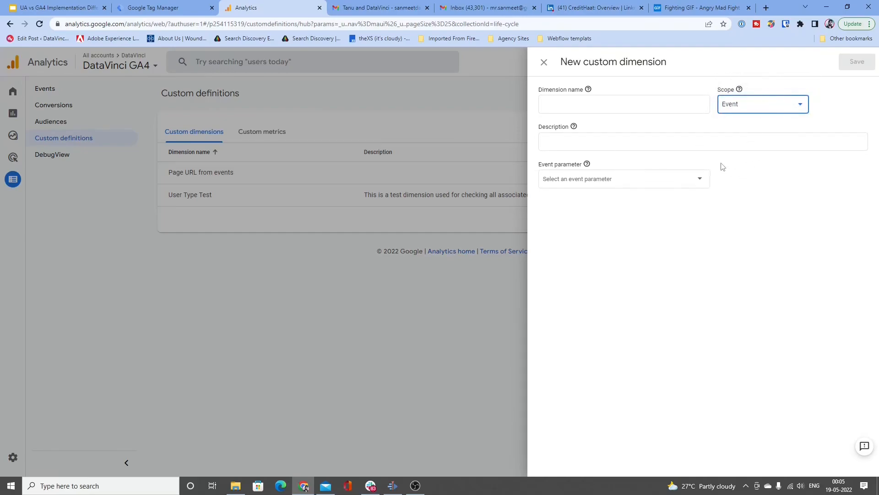
Step: Look through the available event parameters and choose percent_scrolled for the new custom dimension
click(600, 104)
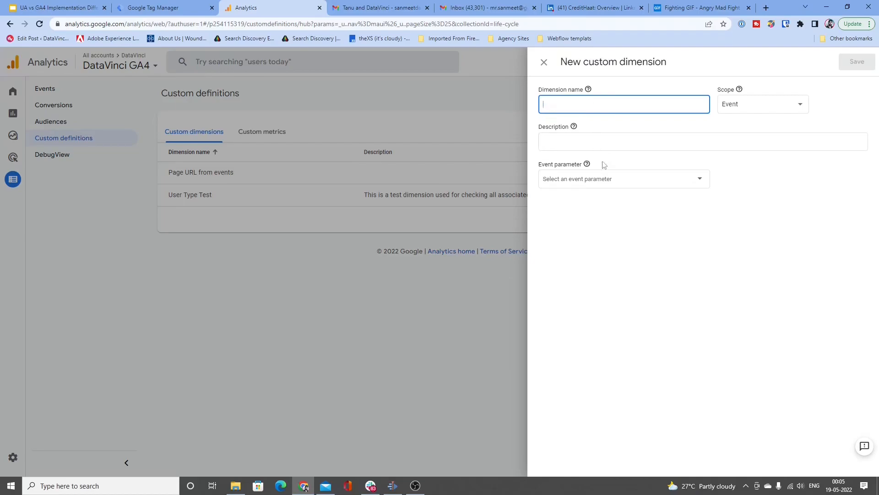
click(609, 179)
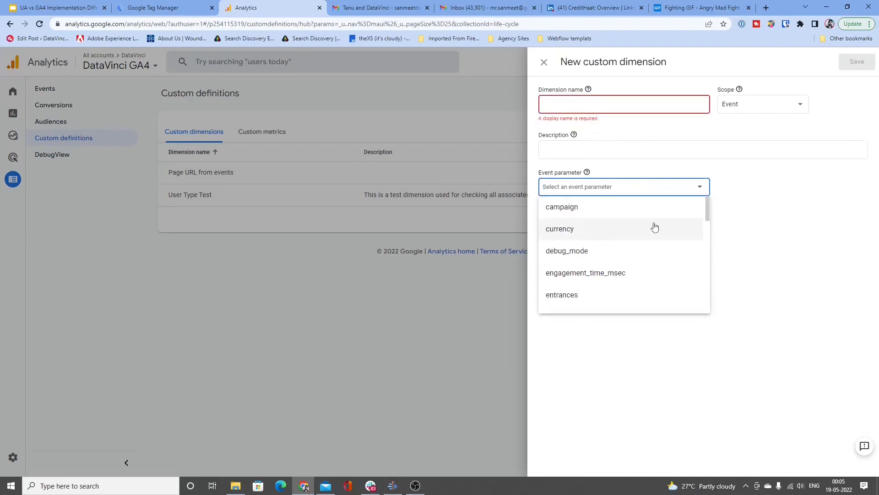
scroll(654, 227, down, 1)
scroll(654, 227, down, 2)
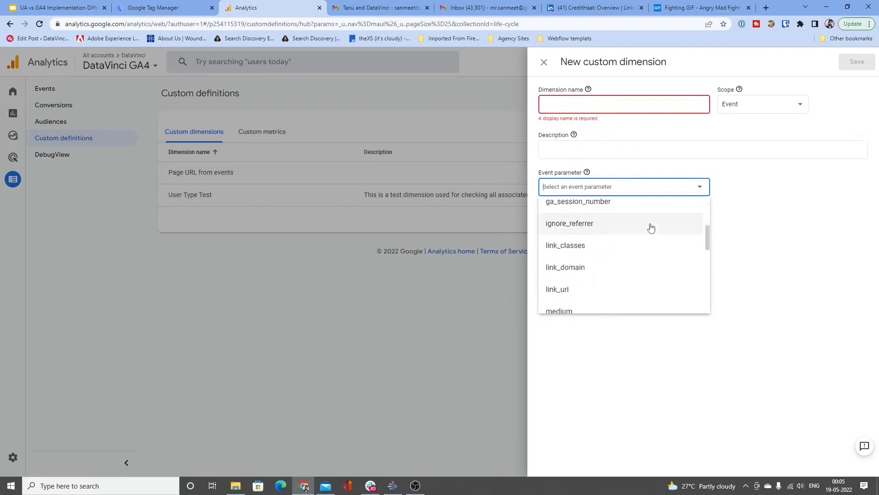
scroll(650, 228, down, 8)
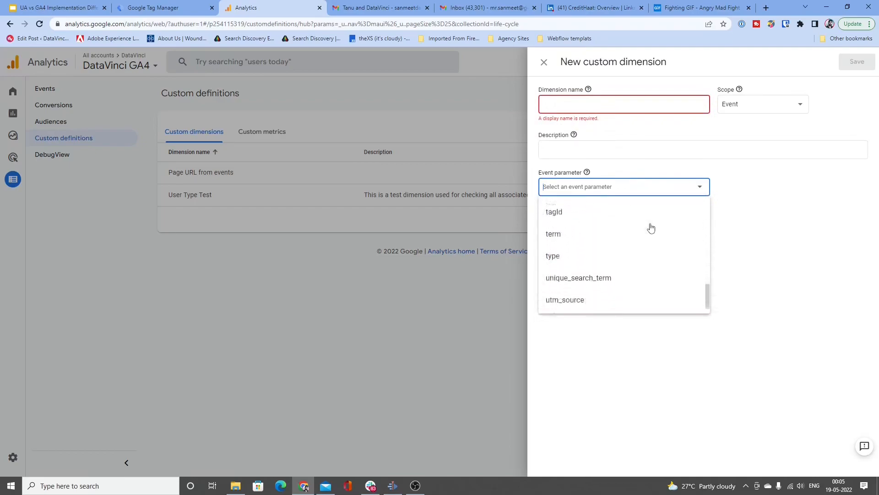
scroll(656, 303, up, 12)
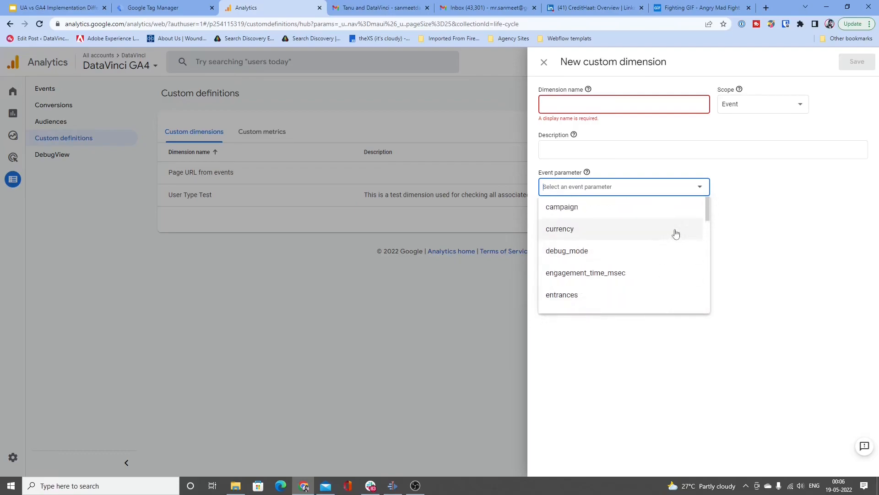
scroll(676, 234, down, 3)
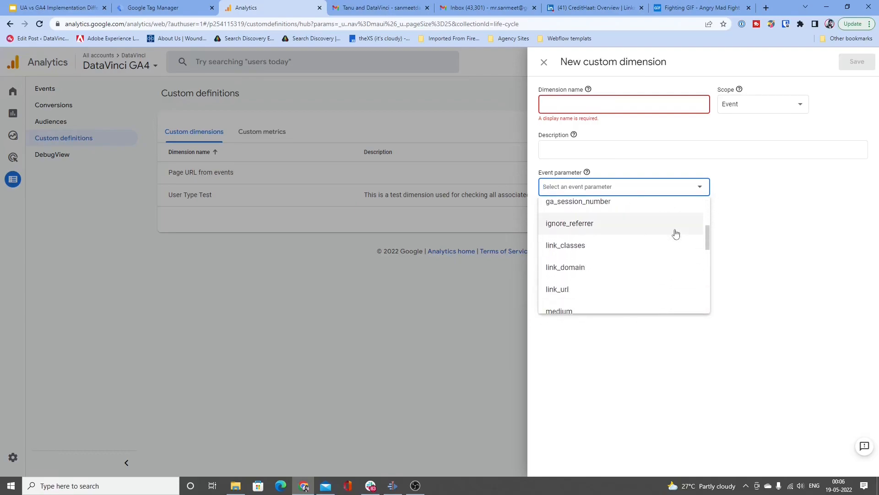
scroll(676, 234, down, 2)
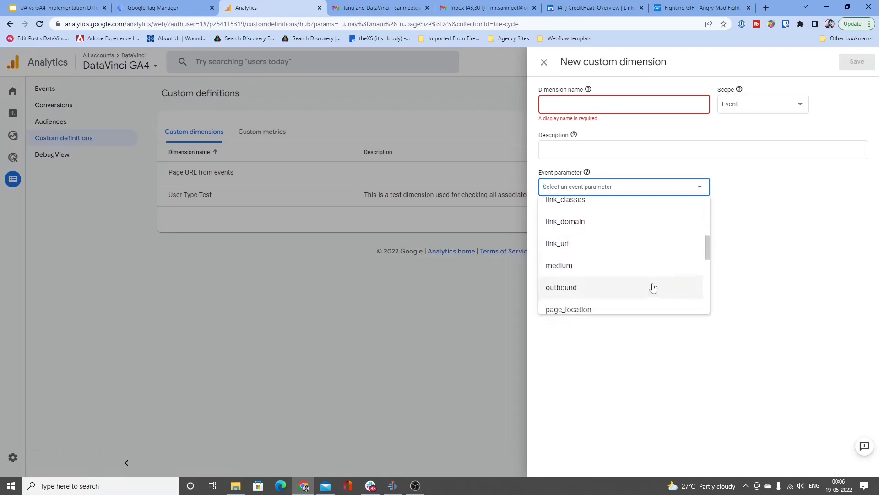
scroll(637, 265, down, 2)
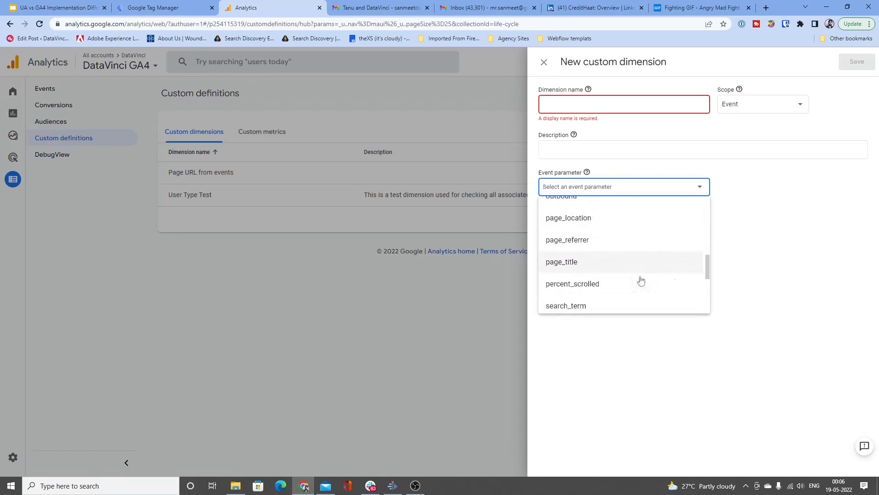
click(643, 285)
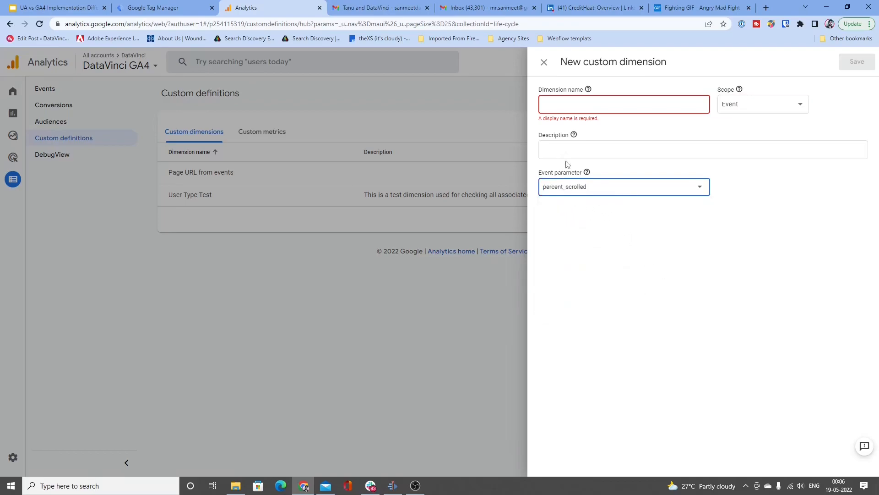
Step: Name the custom dimension Percent Scrolled, leave its description empty and save it
click(551, 102)
text(Percent Scrolled)
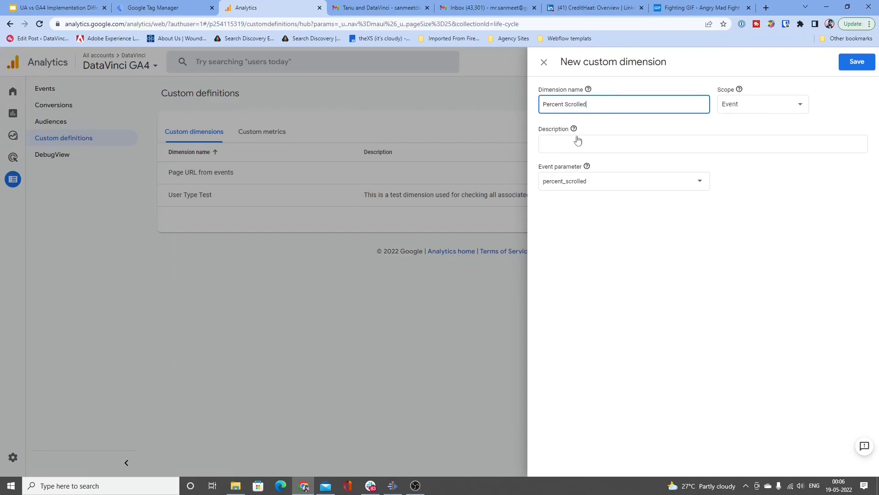
click(579, 141)
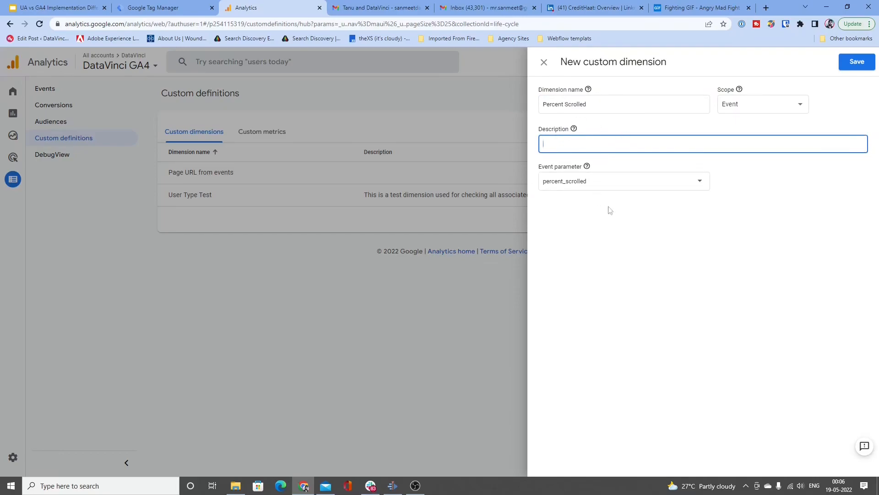
click(855, 63)
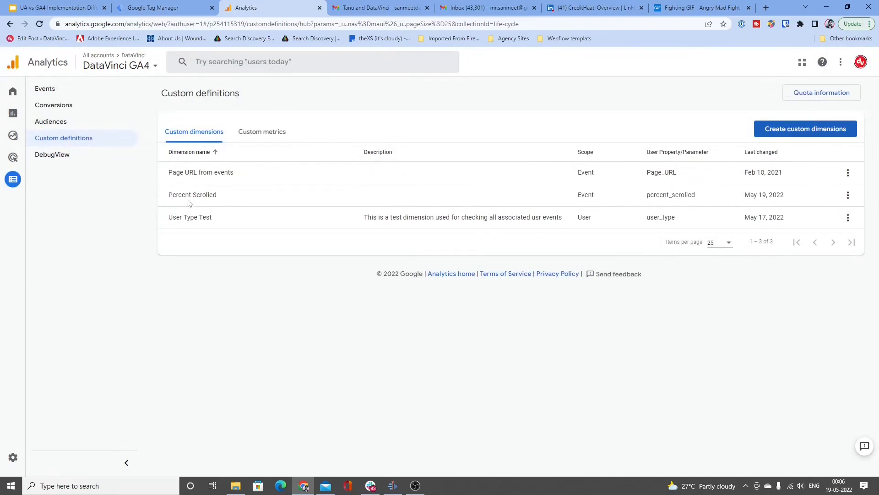
triple_click(187, 196)
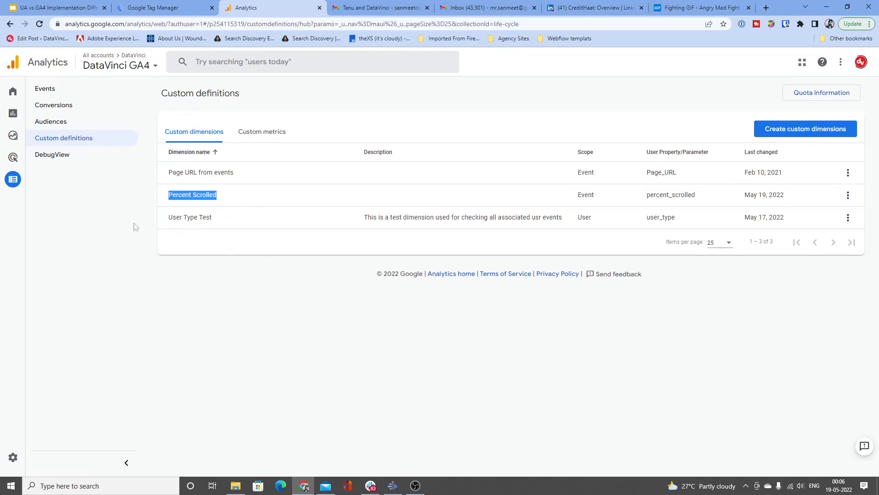
Step: Go to the explorations and create a new blank exploration
mouse_move(15, 187)
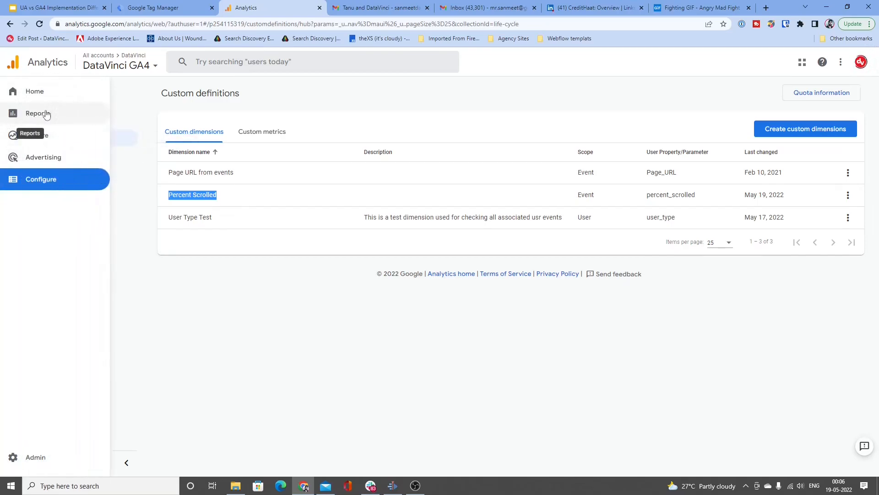
click(39, 136)
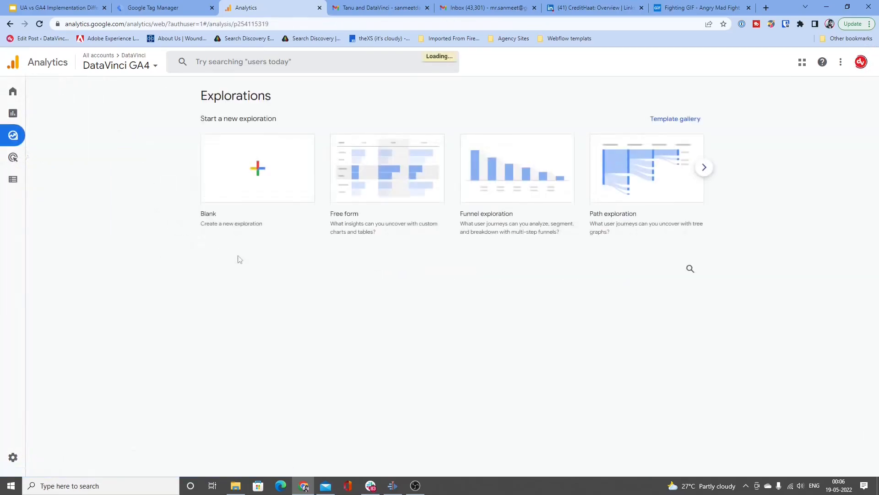
click(259, 189)
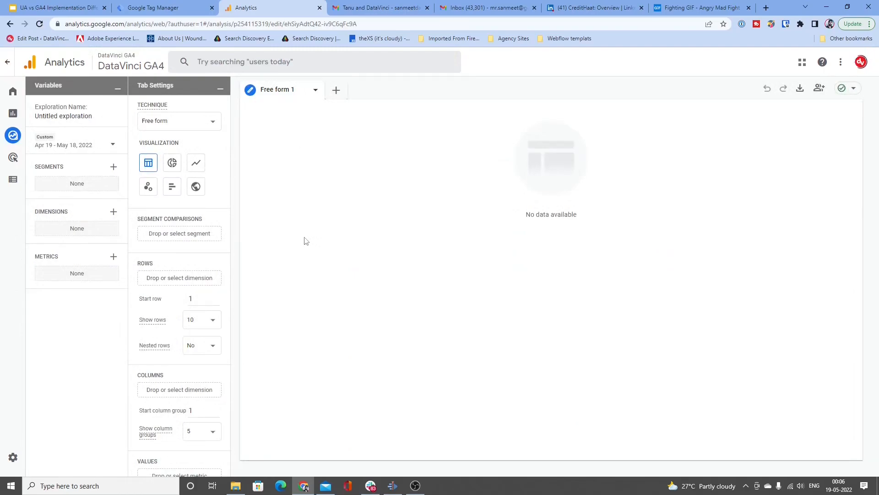
Step: Search the dimensions for "scroll" and import the custom Percent Scrolled dimension into the exploration
click(113, 211)
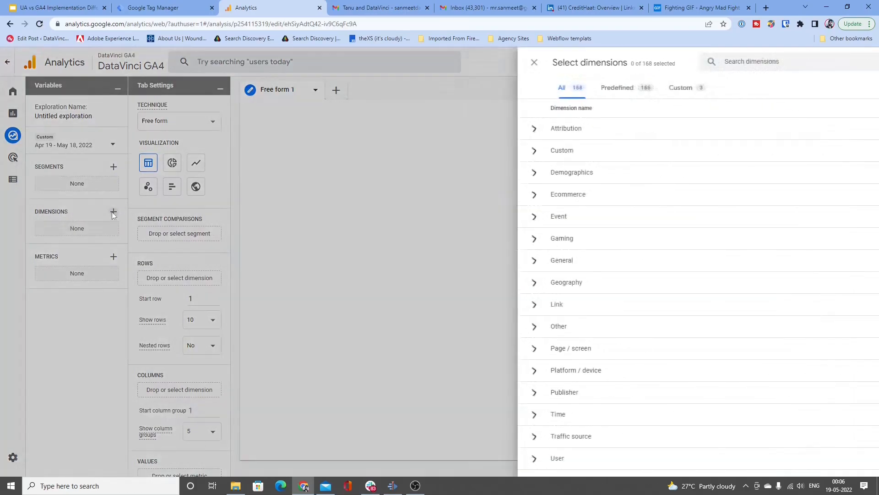
click(423, 68)
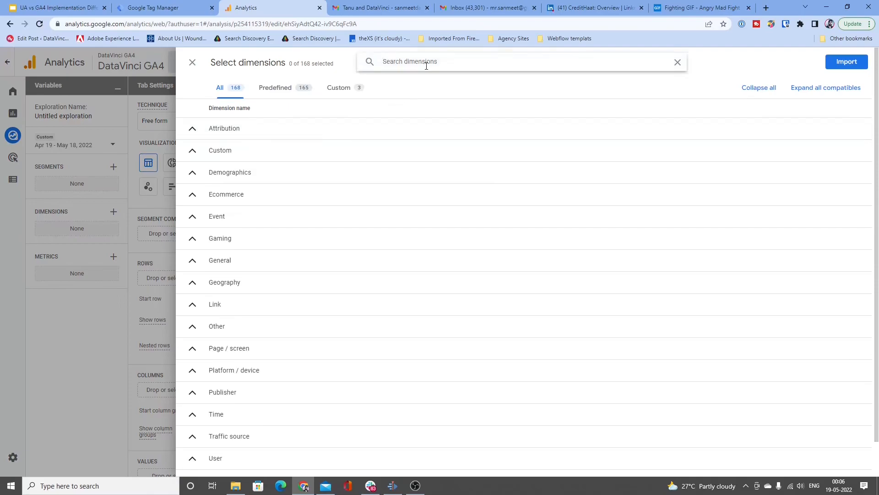
text(scr)
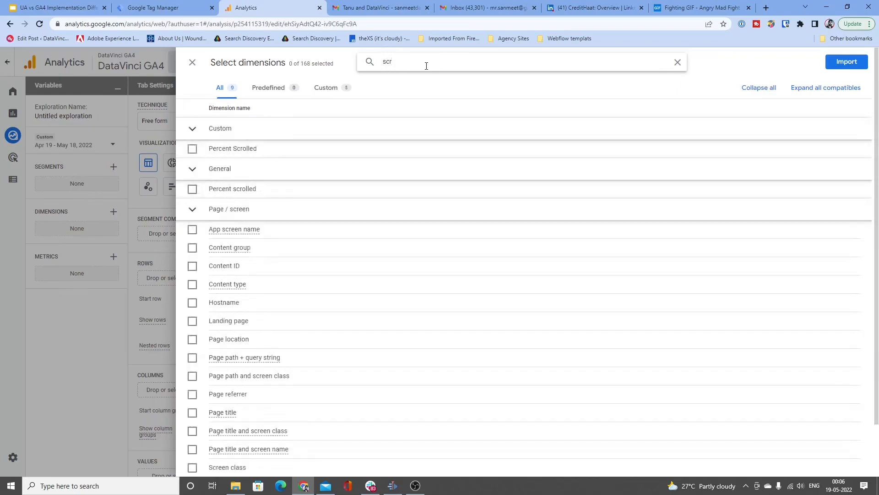
text(oll)
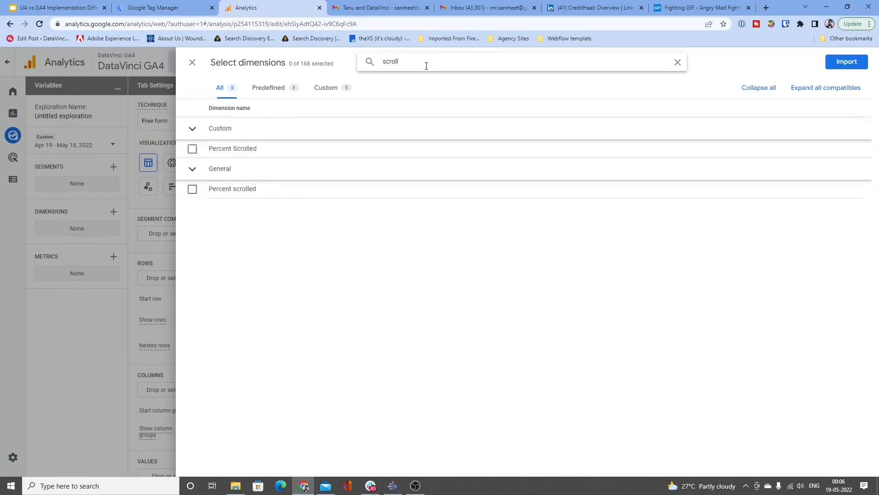
click(261, 148)
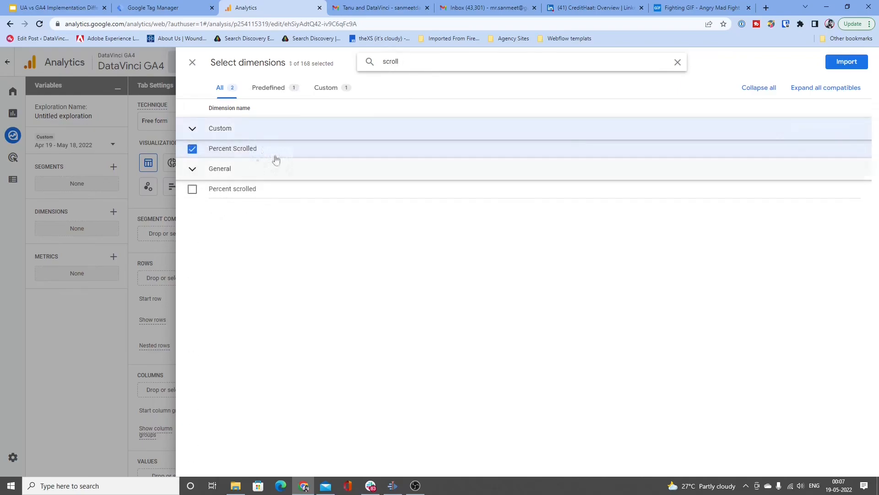
click(847, 61)
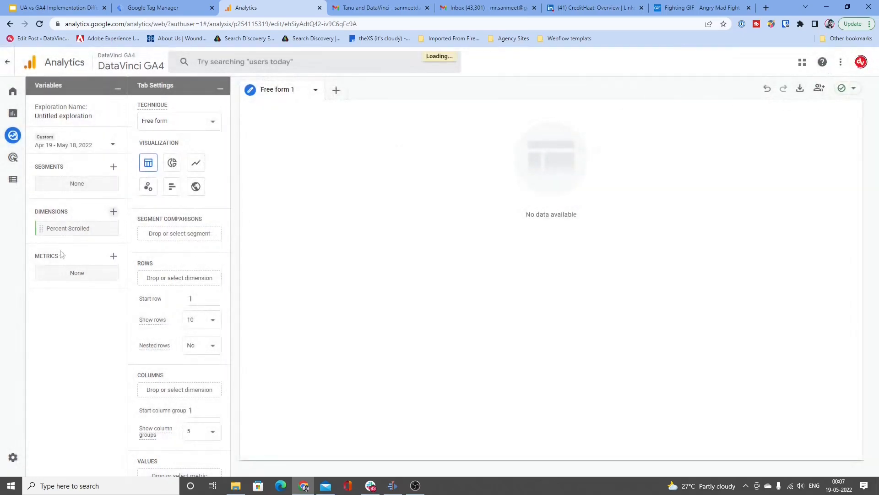
Step: Search the dimensions for "page path" and import Page path + query string into the exploration
click(113, 212)
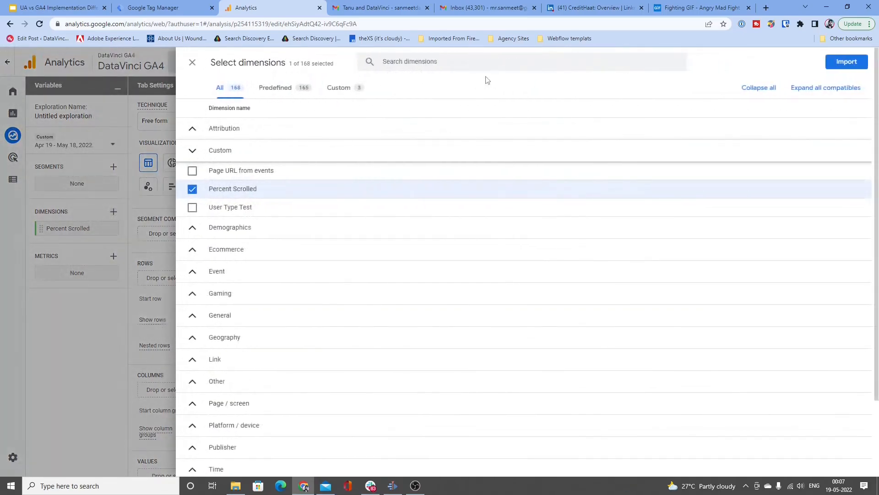
click(471, 64)
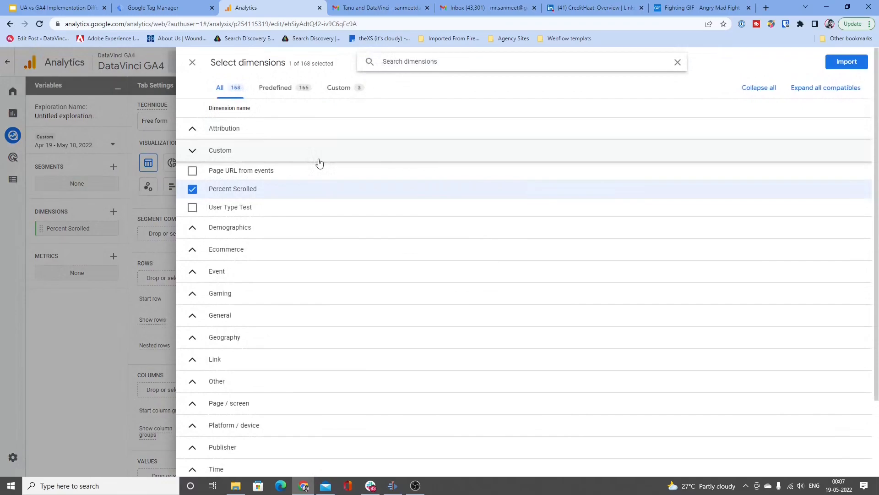
text(page URL)
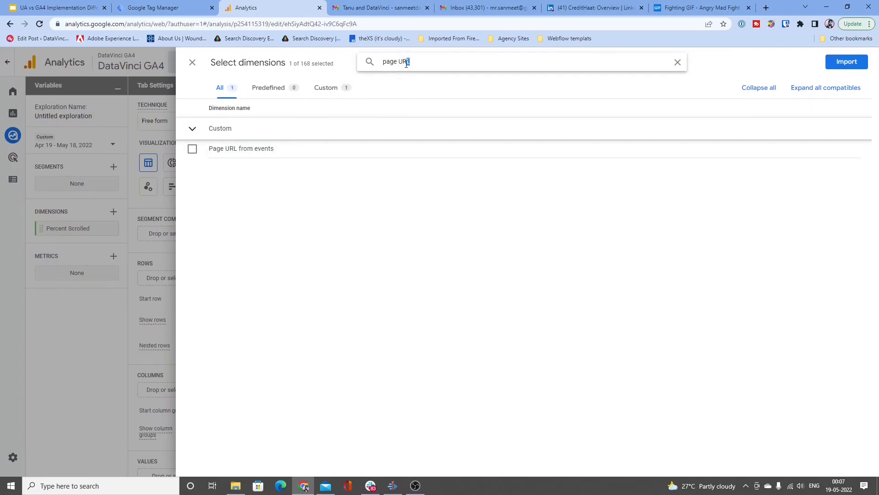
drag(407, 64, 396, 67)
key(End)
key(BackSpace)
text(p)
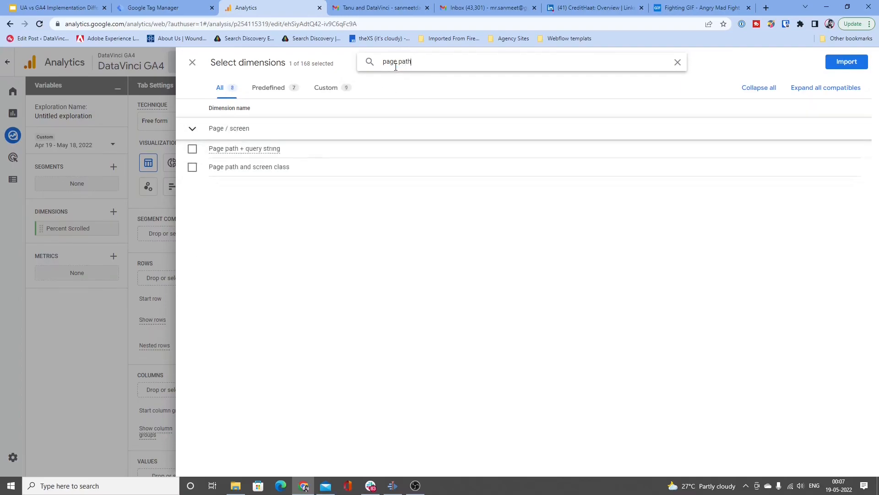
click(311, 146)
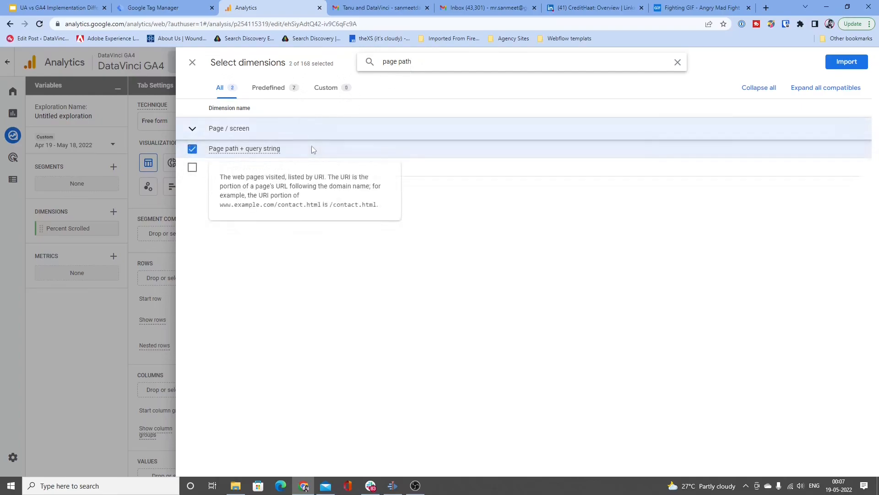
click(845, 69)
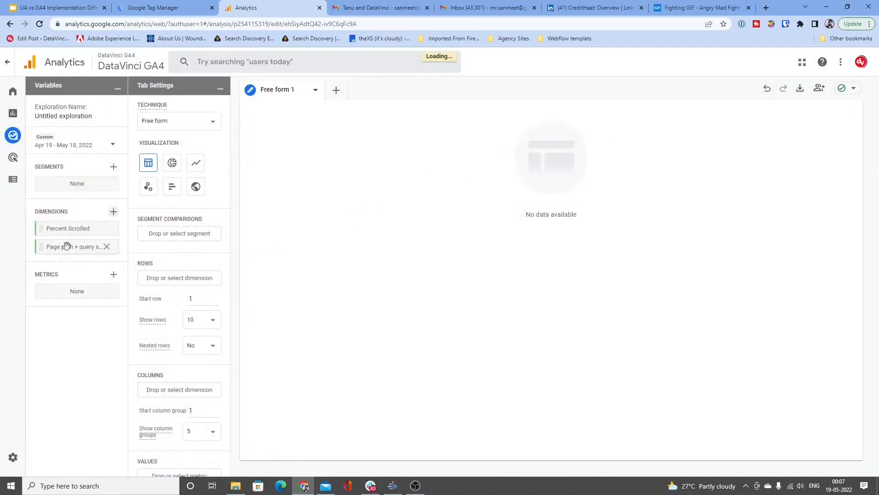
Step: Search the metrics for "events" and import Events per session and Click events Generic into the exploration
click(113, 275)
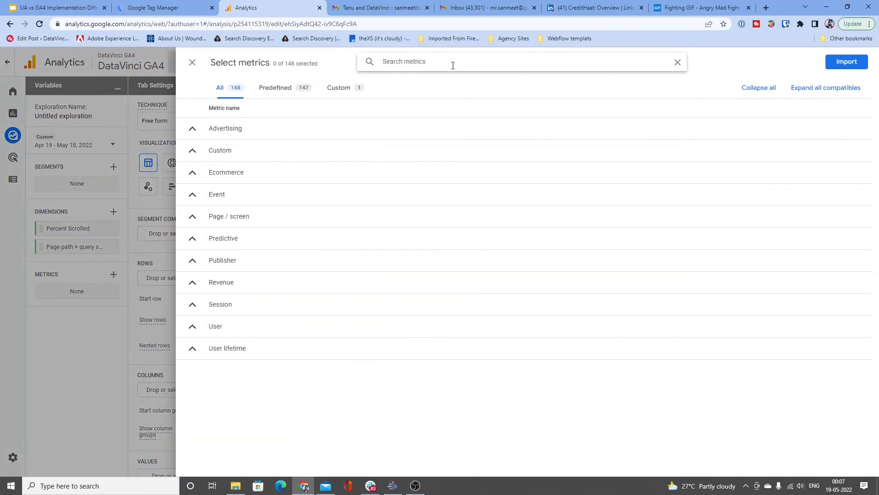
text(events)
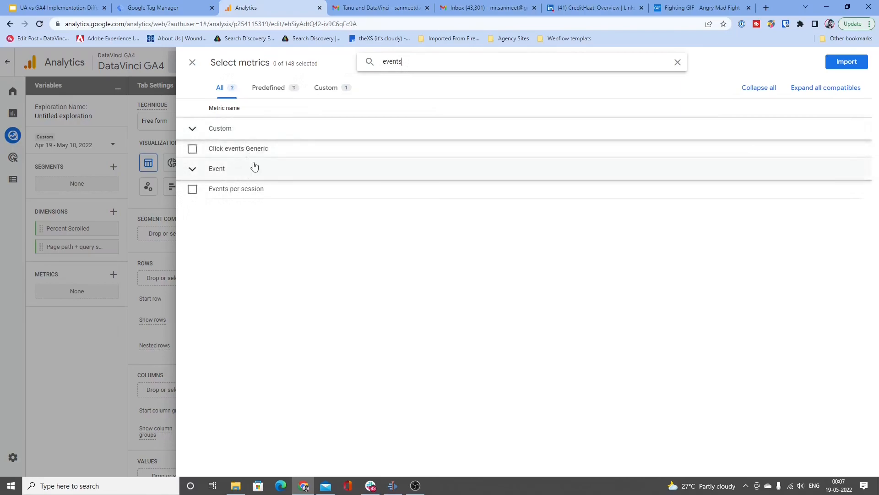
click(250, 189)
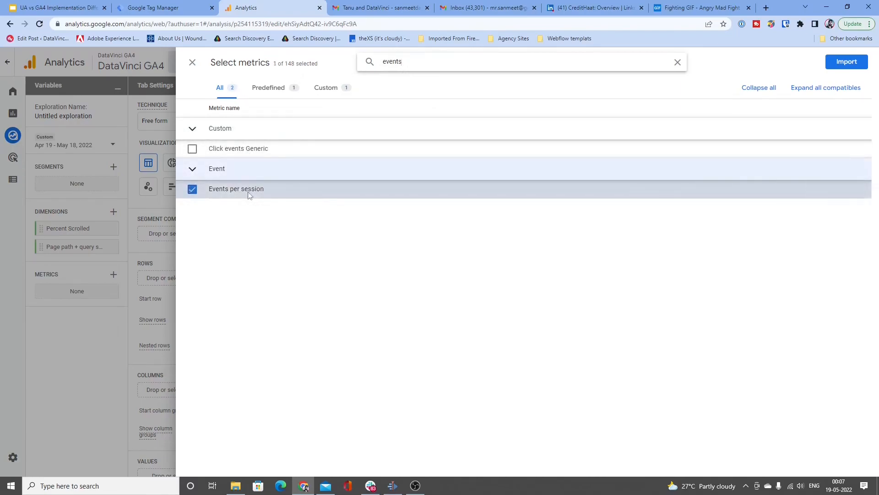
click(275, 149)
click(847, 63)
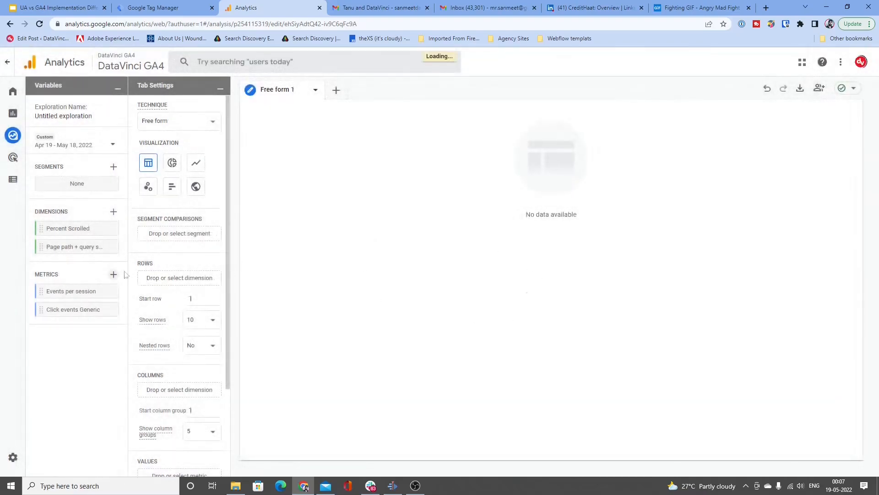
Step: Add Percent Scrolled as the exploration's column dimension and Events per session as its value
scroll(183, 280, down, 2)
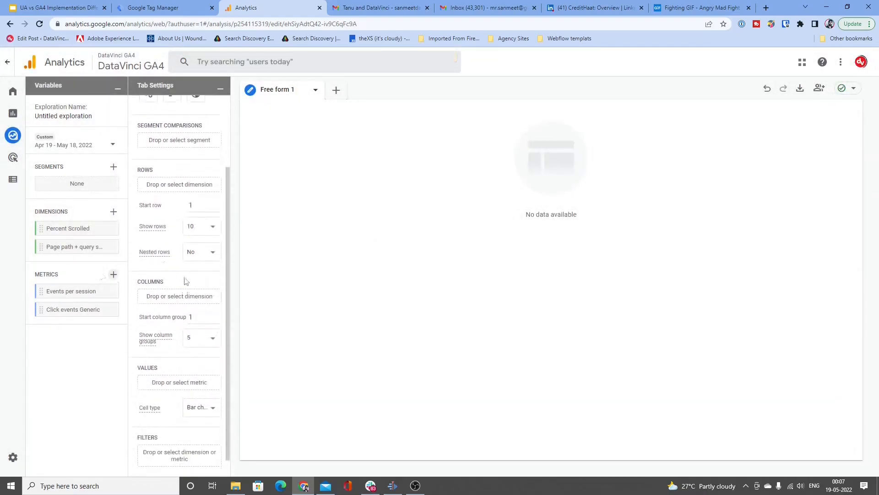
scroll(185, 281, up, 2)
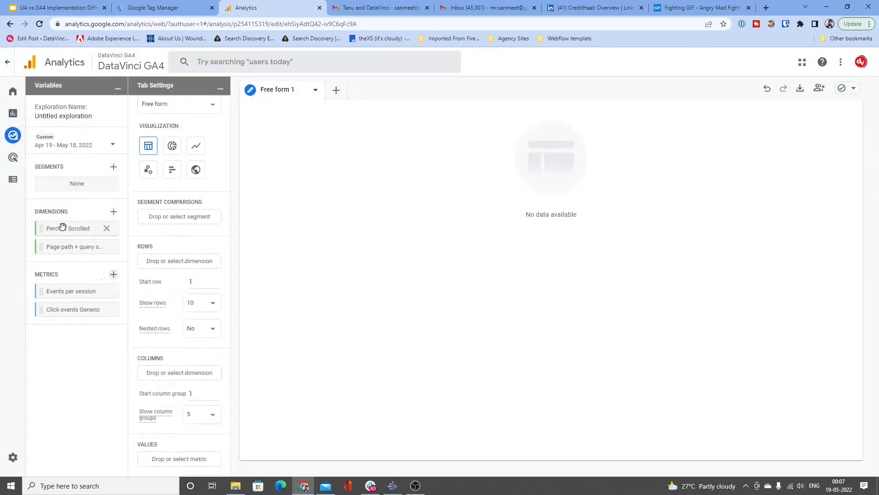
drag(62, 226, 177, 372)
scroll(169, 280, down, 2)
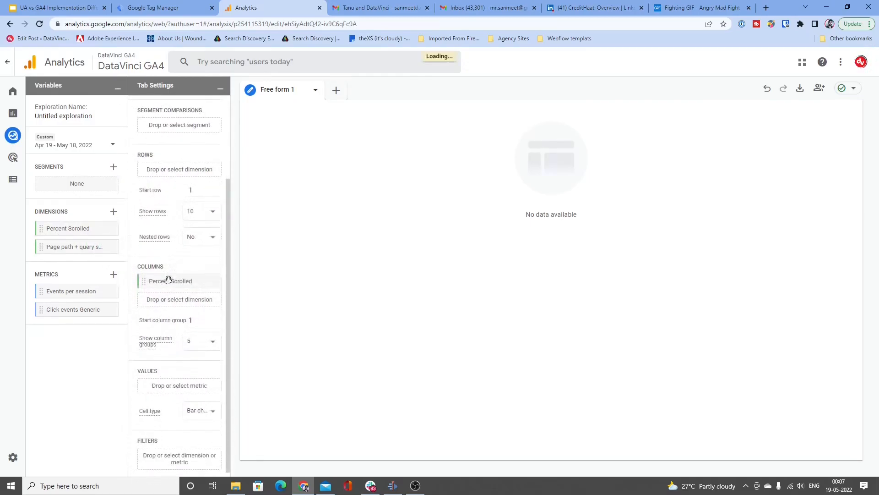
drag(72, 292, 189, 387)
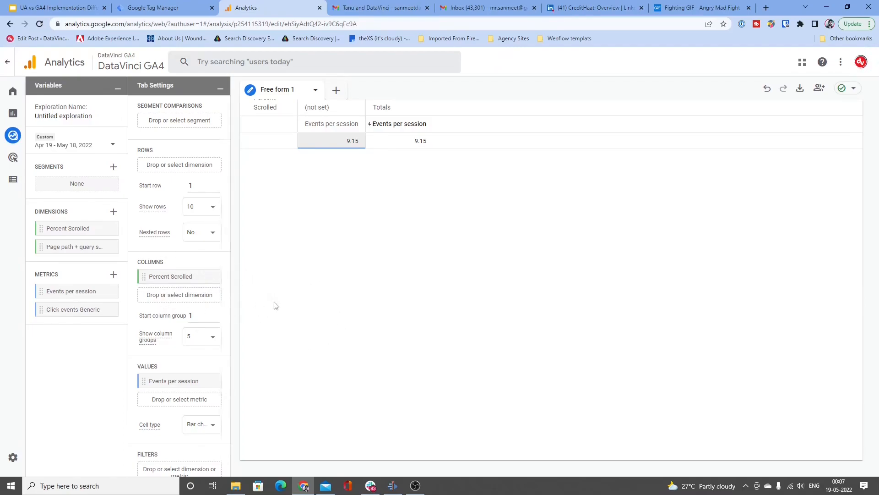
scroll(206, 281, up, 3)
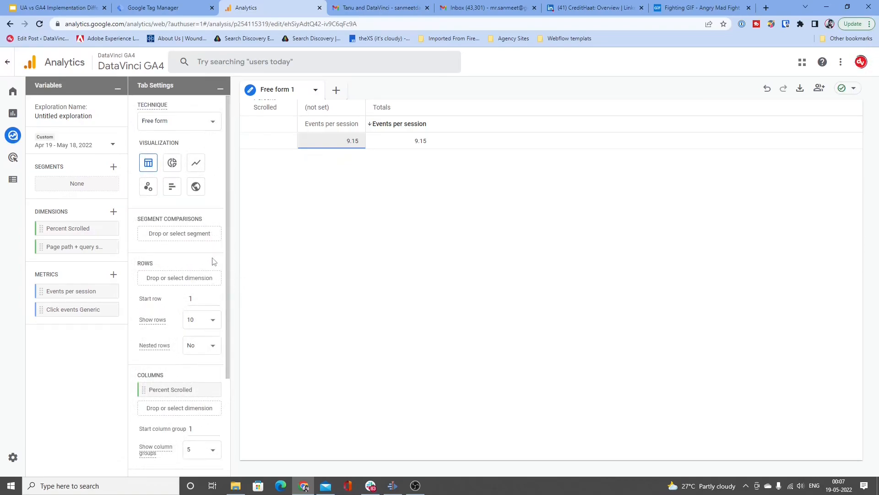
Step: Switch to Google Tag Manager and close the untitled GA4 Event tag, discarding its unsaved changes
click(180, 7)
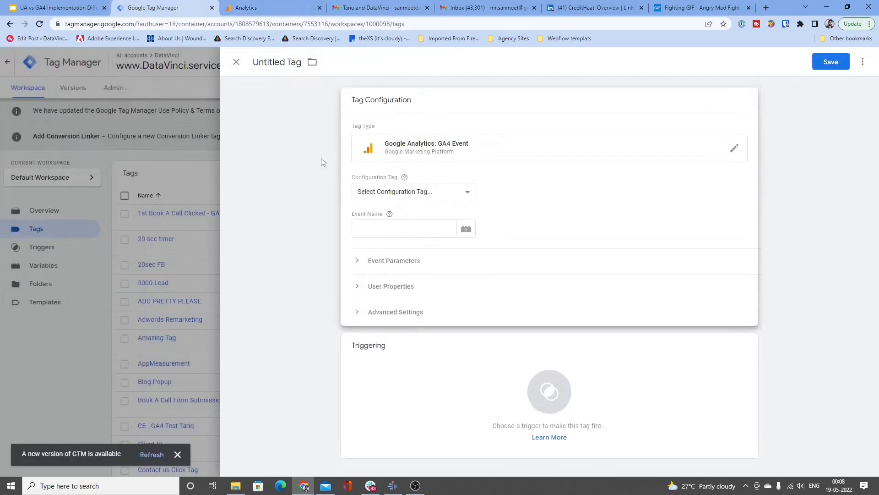
click(280, 4)
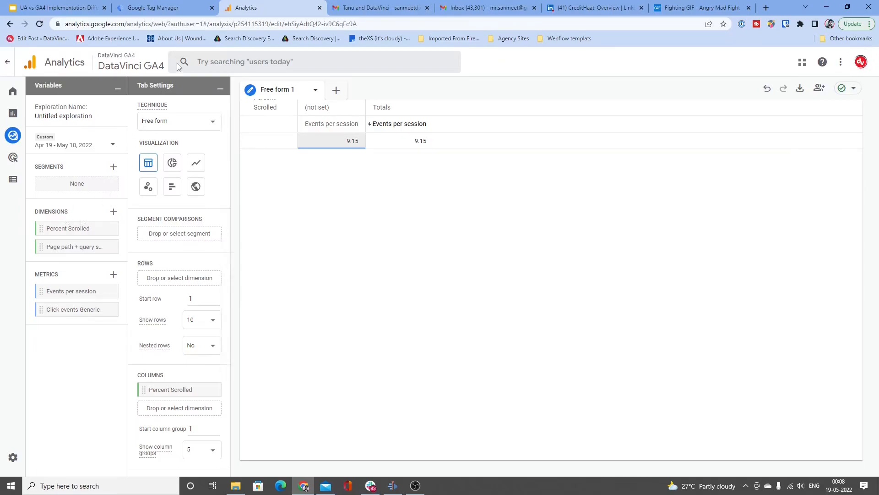
click(202, 5)
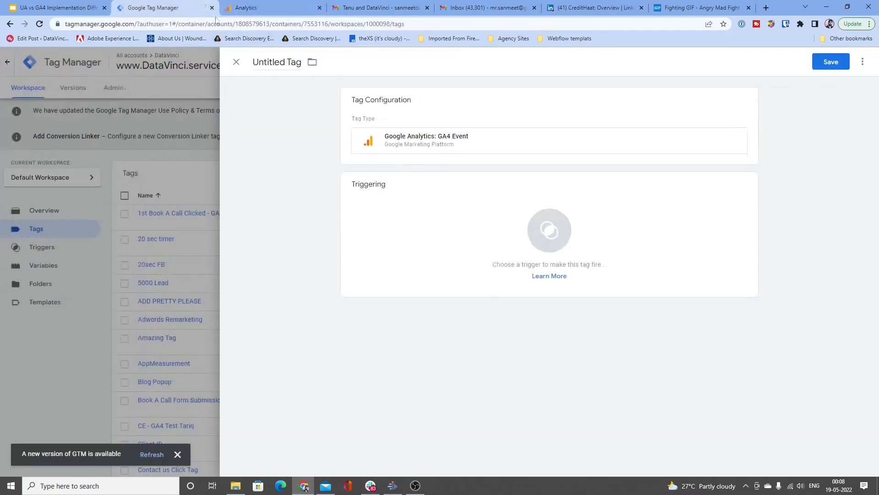
click(236, 62)
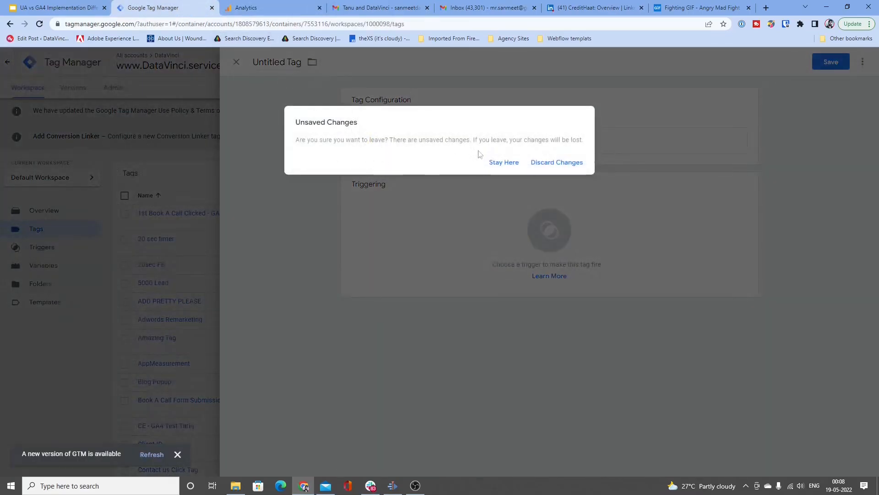
click(538, 164)
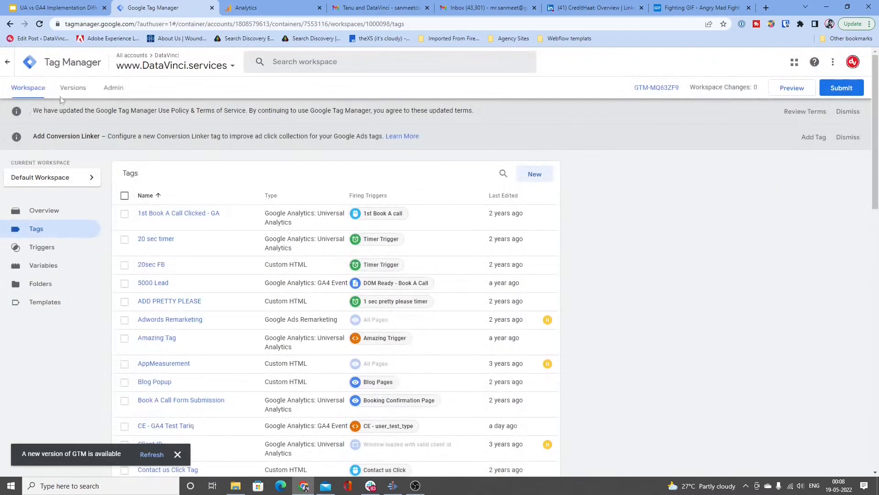
Step: Switch to Google Analytics, select the DataVinci Universal Analytics property in the admin area and open its custom dimensions
click(259, 7)
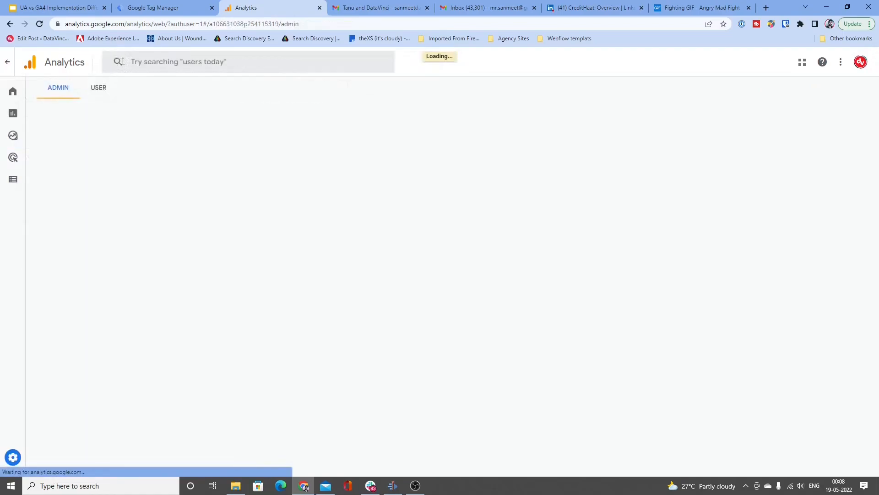
click(384, 128)
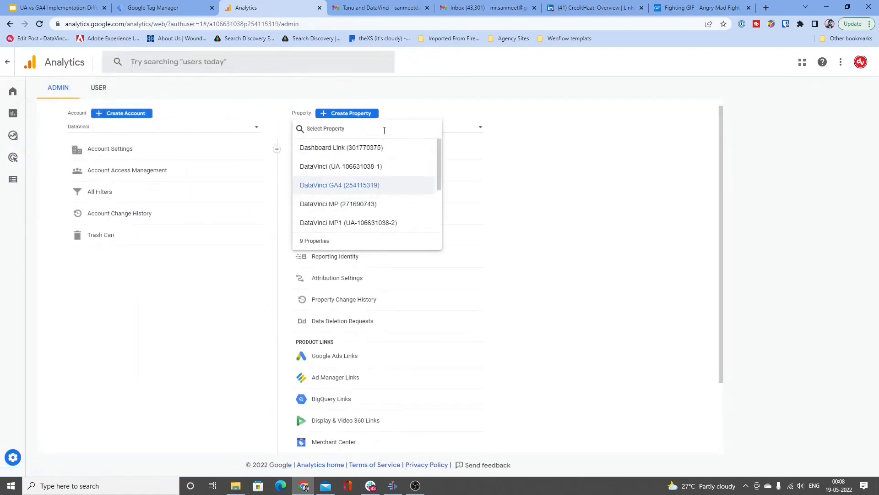
click(385, 166)
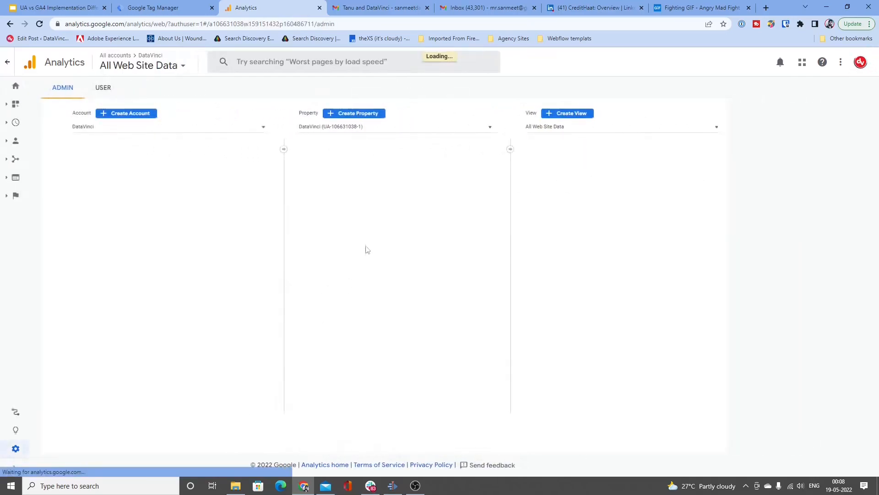
scroll(393, 392, down, 2)
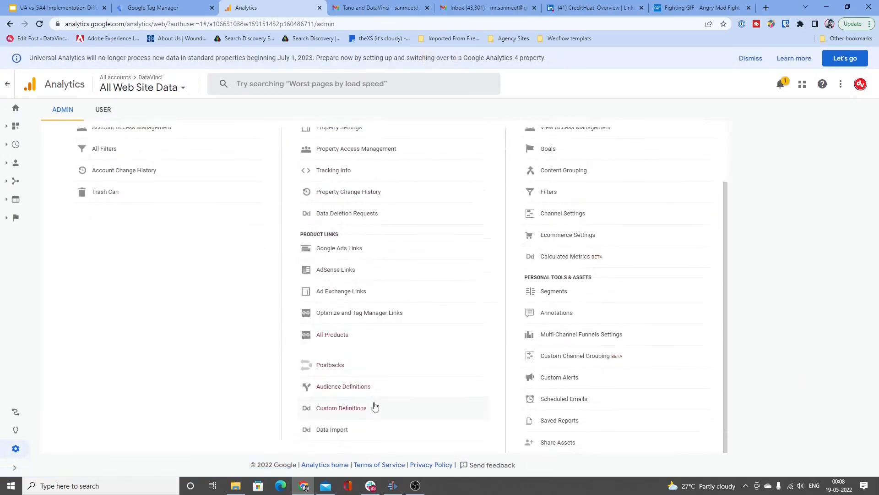
click(375, 407)
click(372, 425)
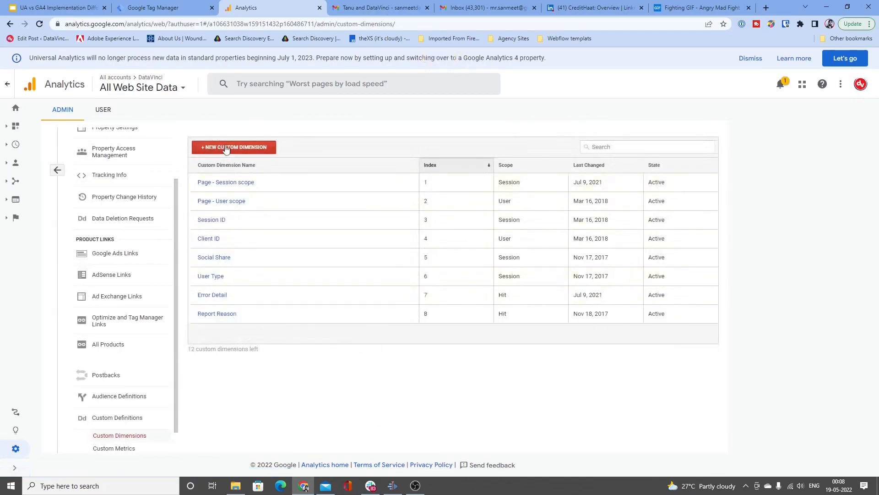
Step: Examine the new custom dimension form, the Report Reason dimension's example code and its scope options, leaving both forms without saving
click(226, 147)
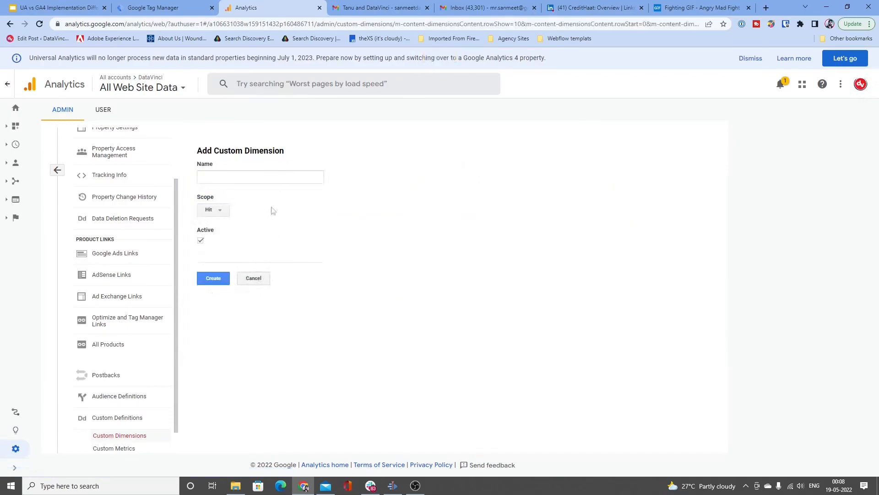
click(250, 280)
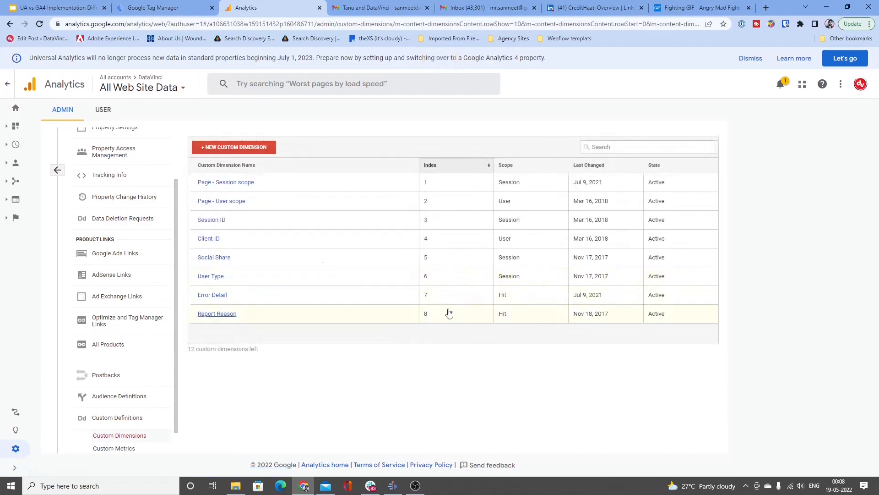
double_click(424, 314)
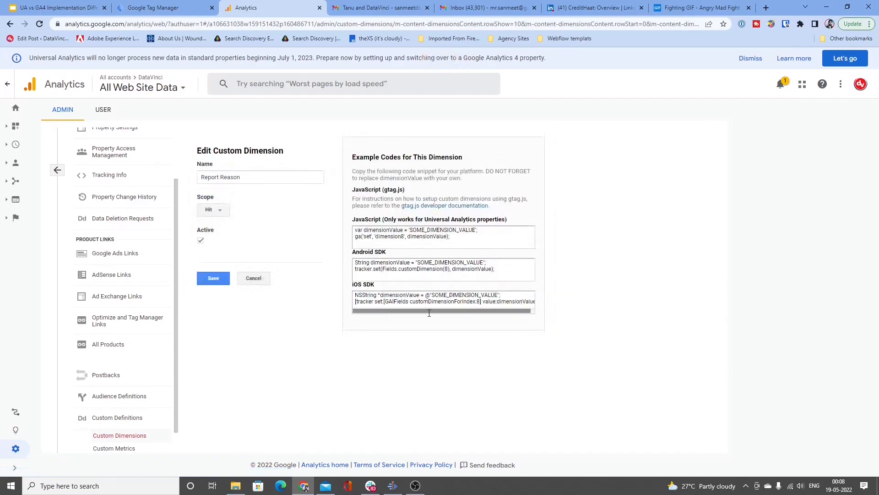
click(215, 210)
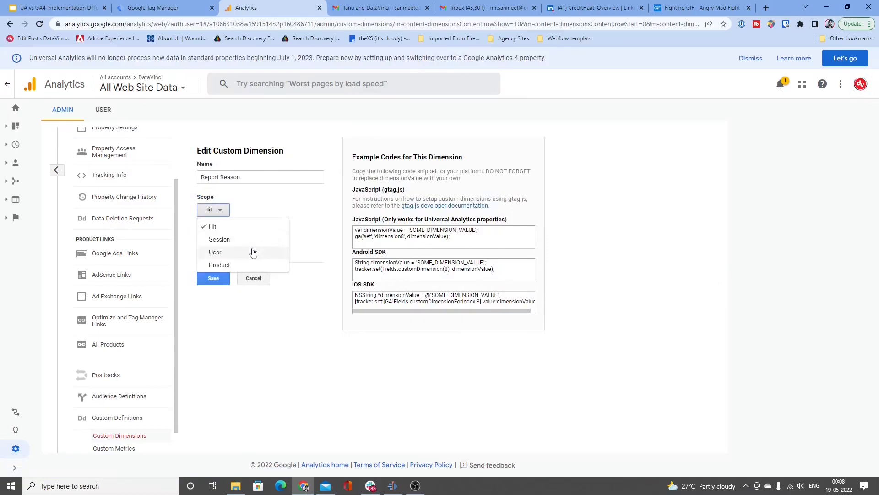
click(264, 322)
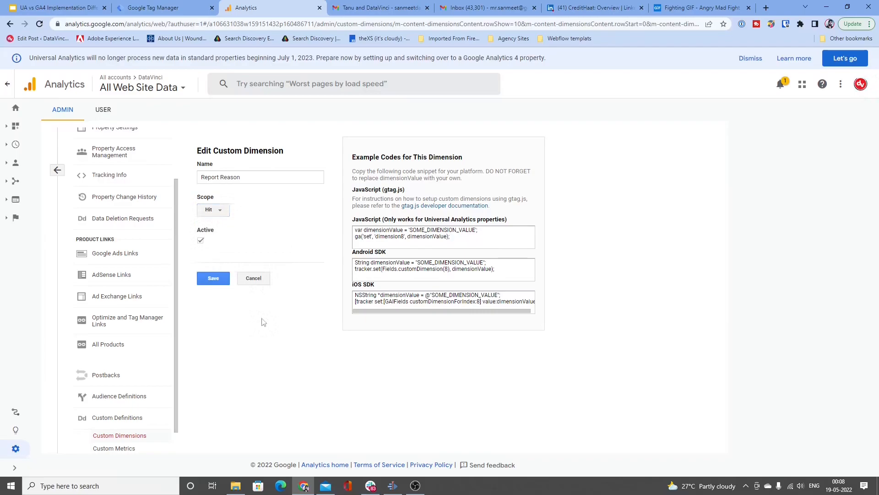
click(214, 211)
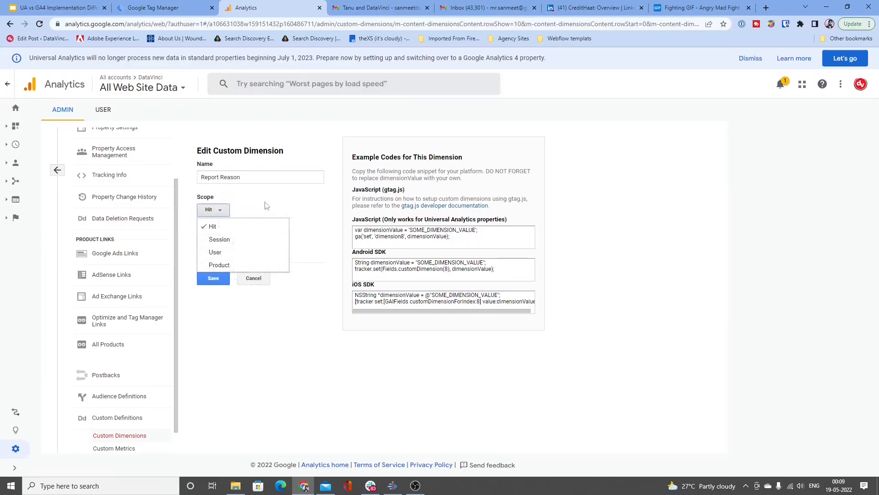
click(266, 205)
click(218, 211)
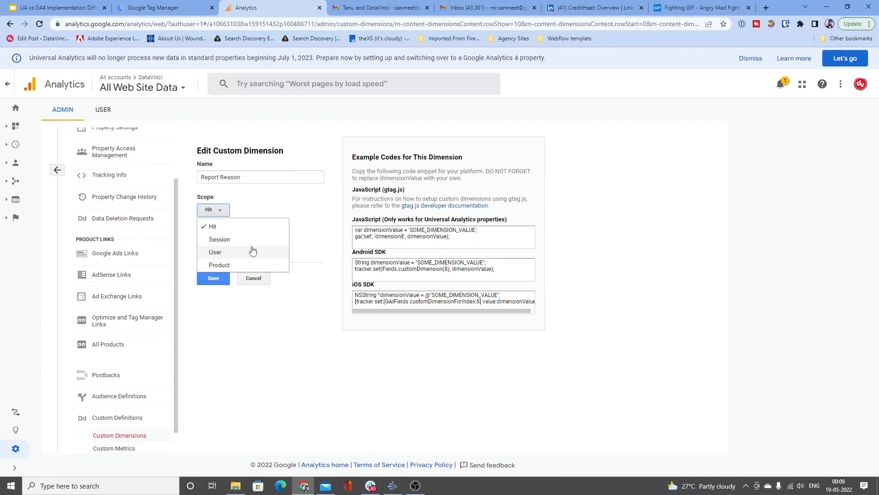
click(323, 210)
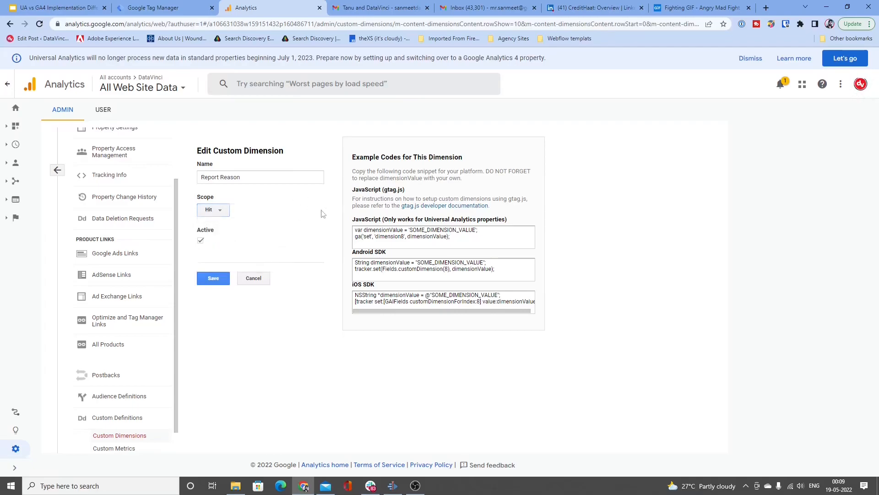
click(254, 278)
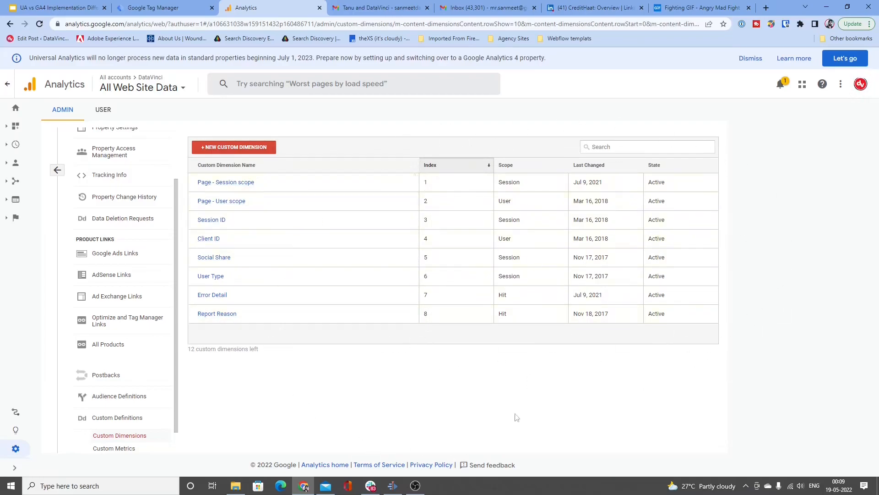
Step: Switch to Google Tag Manager and start a new Google Analytics: Universal Analytics tag with the track type Event
click(203, 6)
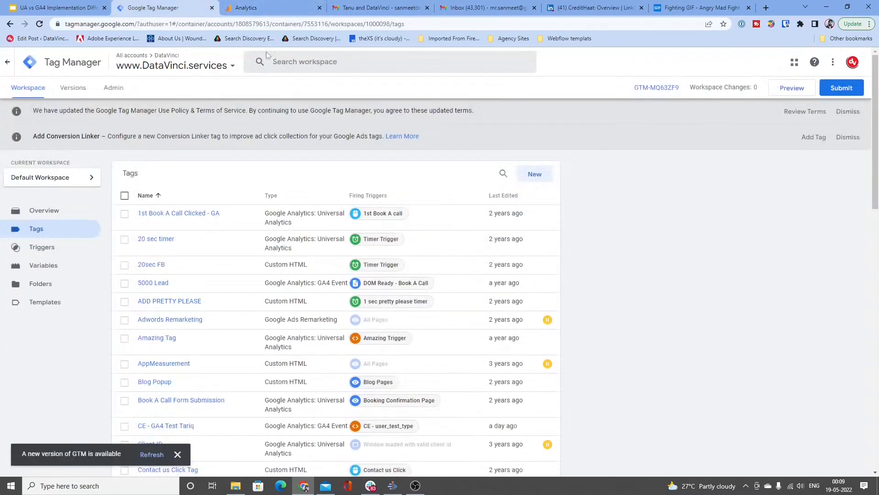
click(534, 174)
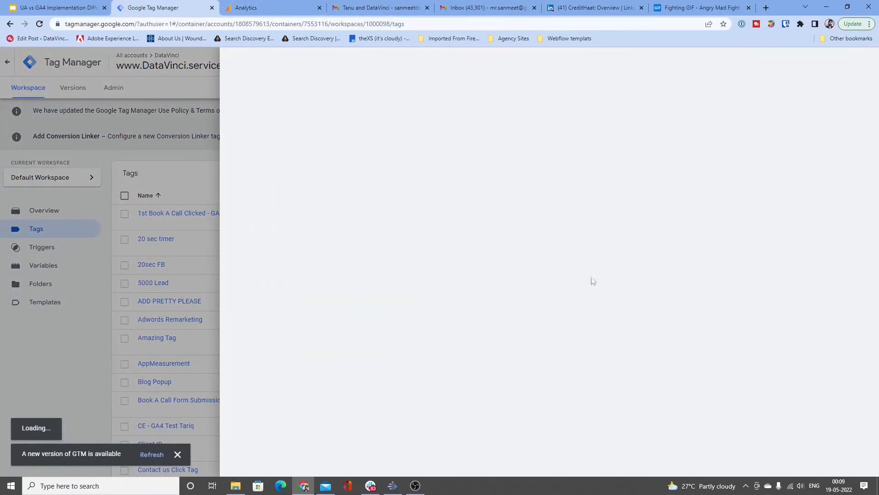
click(495, 193)
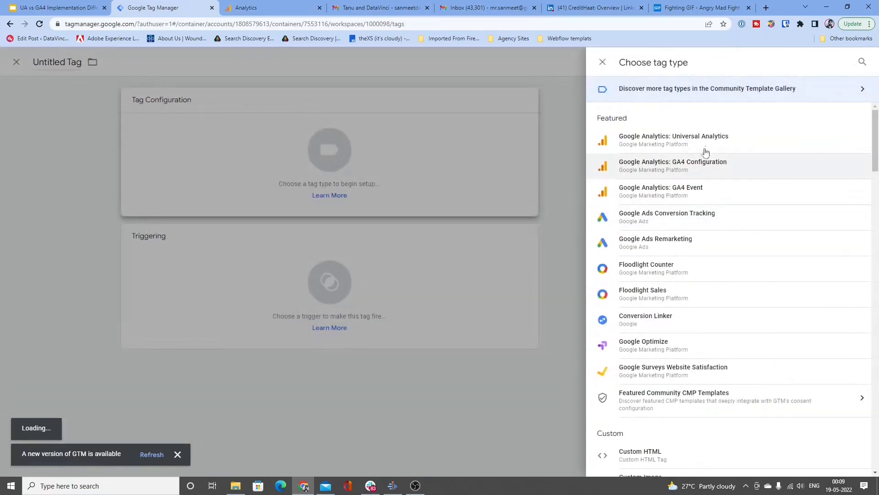
click(735, 147)
click(420, 195)
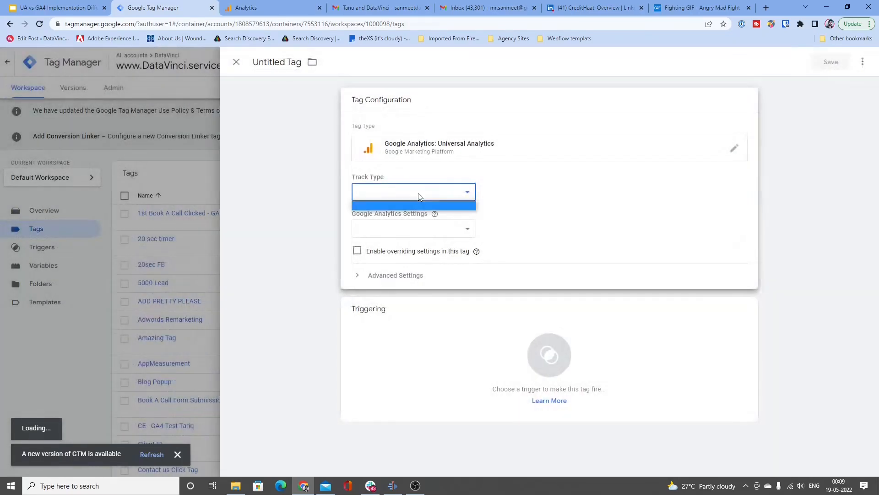
click(409, 214)
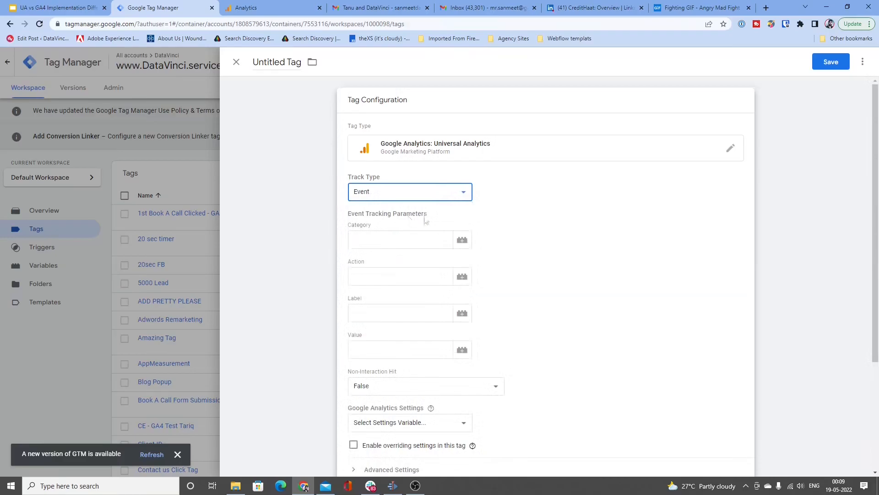
scroll(466, 209, down, 1)
scroll(465, 209, down, 3)
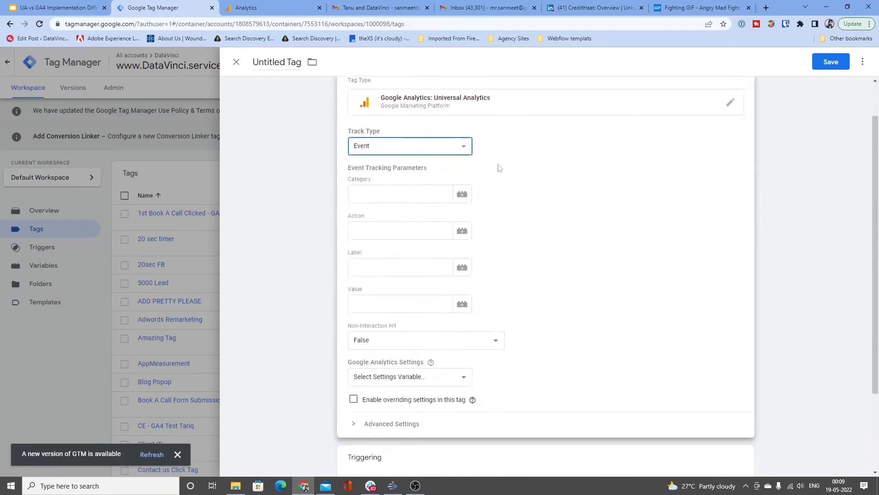
click(439, 275)
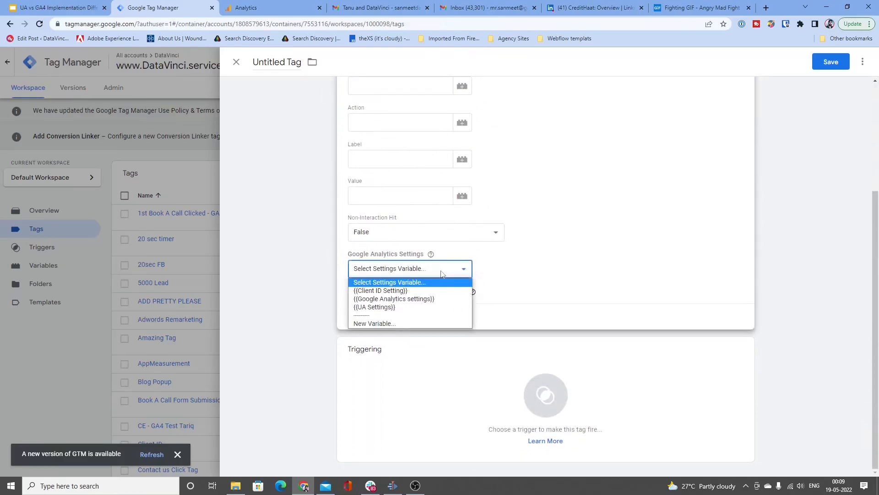
click(422, 323)
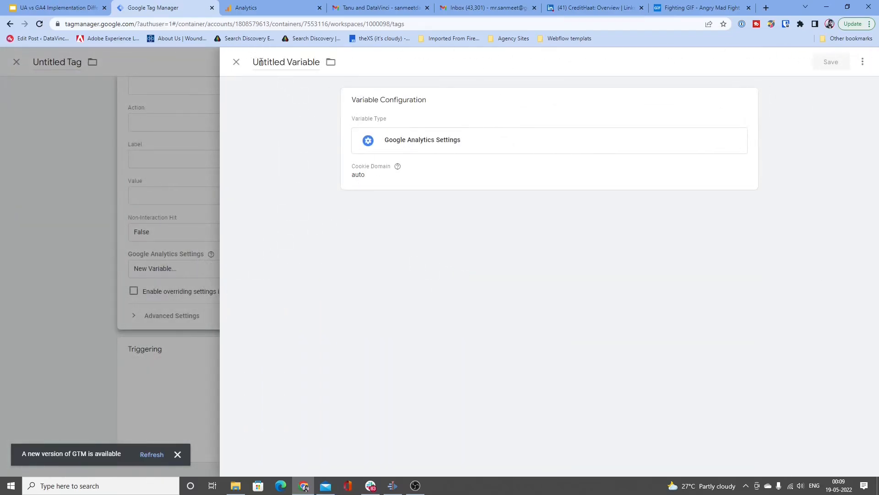
click(236, 62)
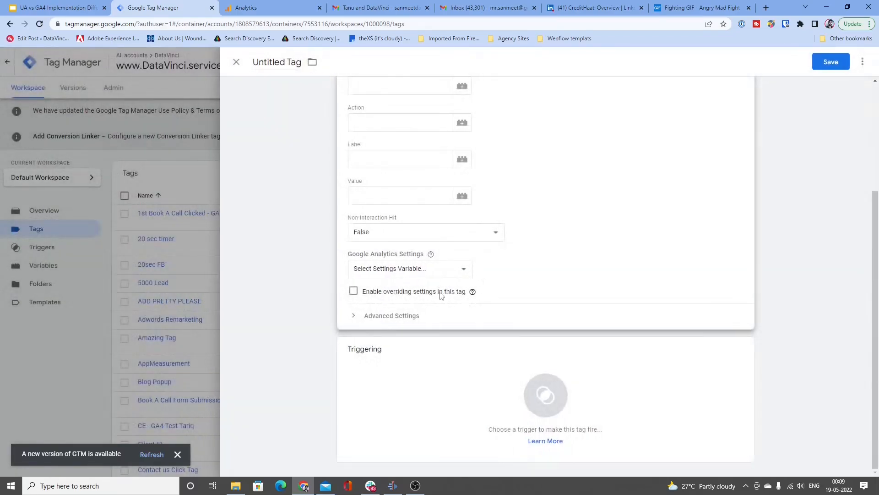
Step: Enable overriding settings in the Universal Analytics tag and choose {{Google Analytics settings}} as its settings variable
click(354, 291)
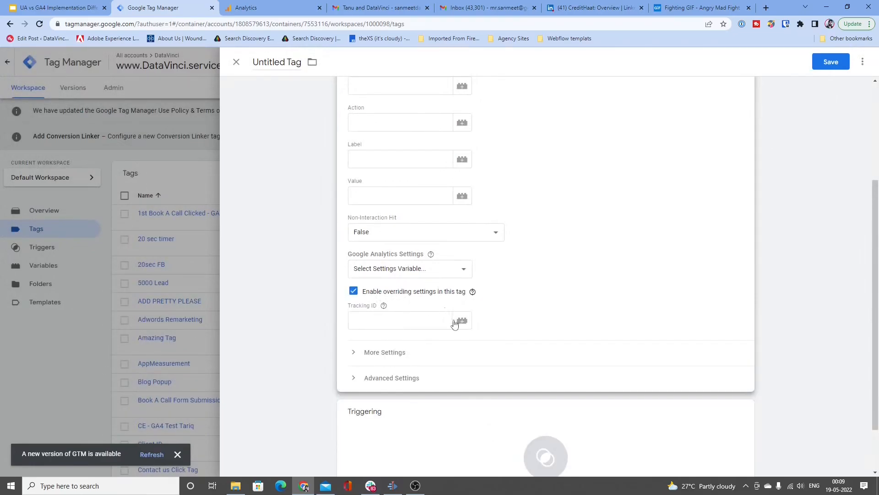
click(435, 320)
click(456, 273)
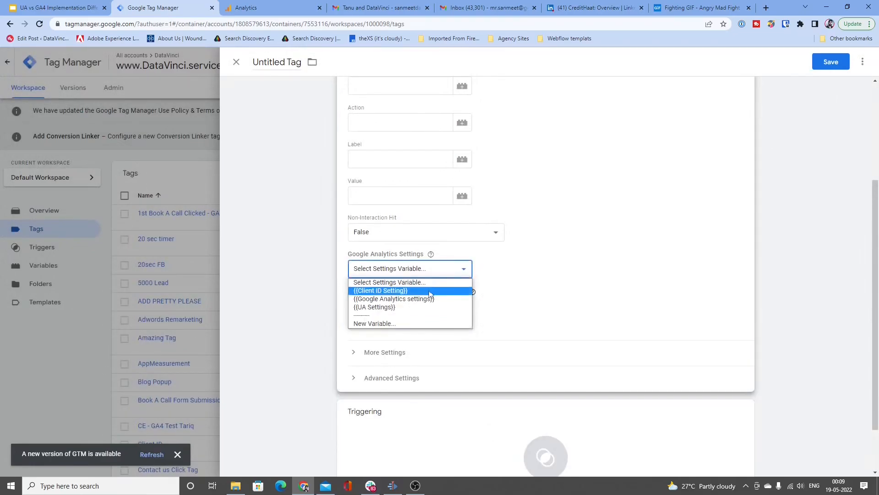
click(458, 299)
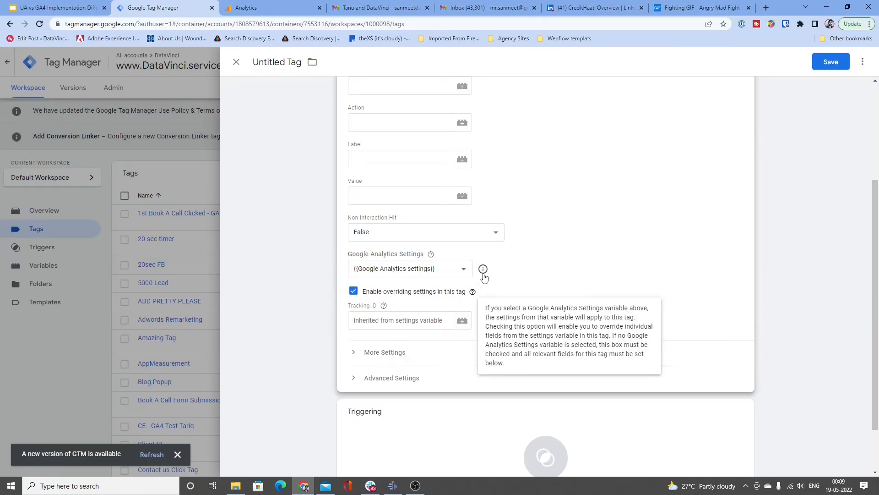
Step: Add a custom dimension row with index 9 to the tag and check the custom dimension indexes in Google Analytics
click(449, 351)
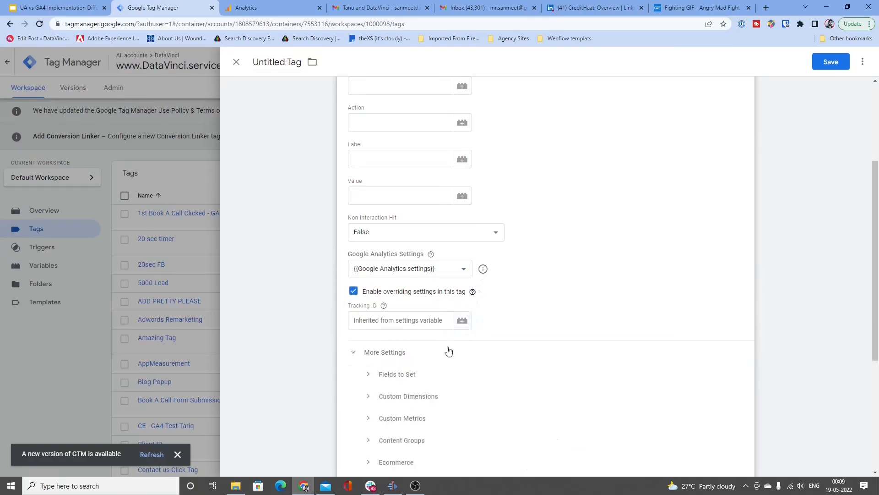
scroll(441, 338, down, 2)
click(428, 305)
click(451, 336)
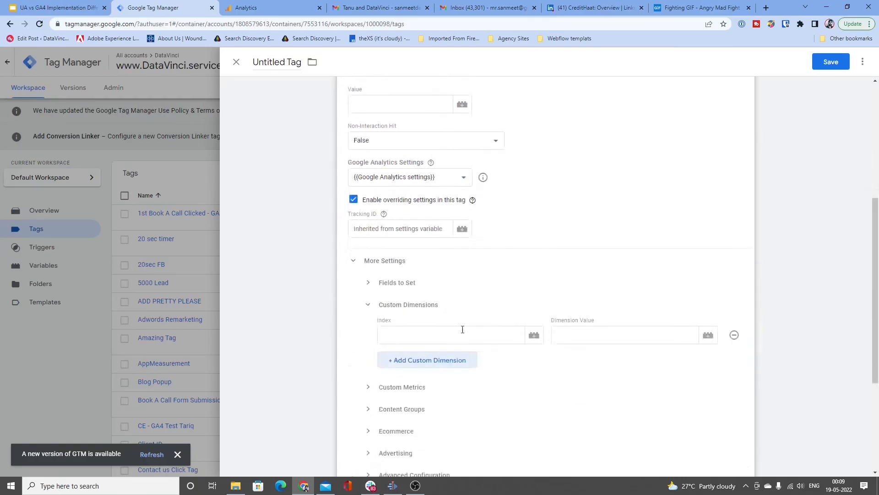
click(464, 329)
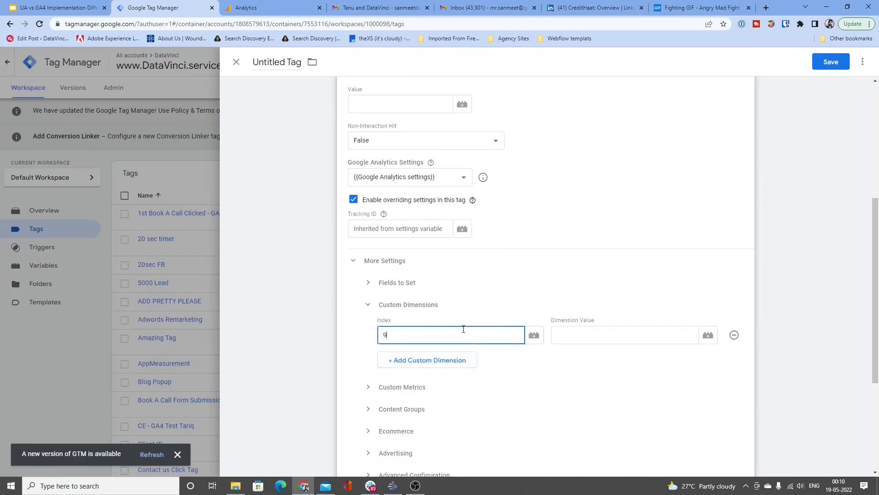
click(578, 339)
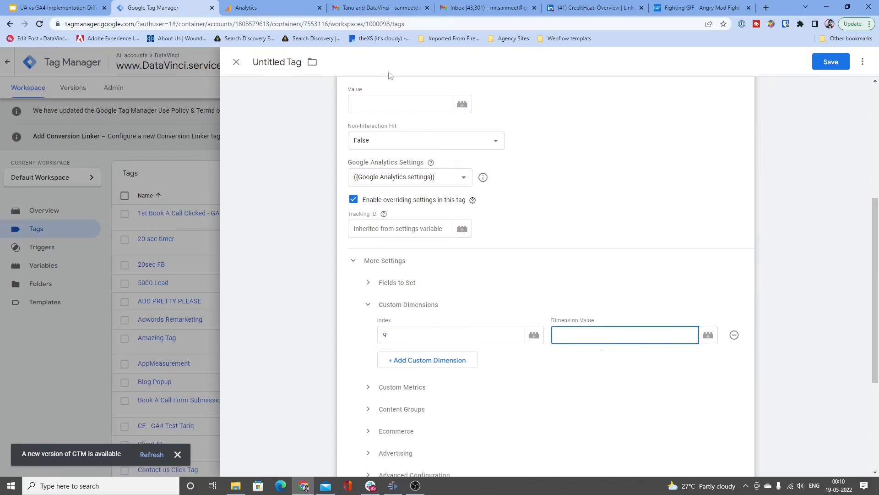
click(275, 8)
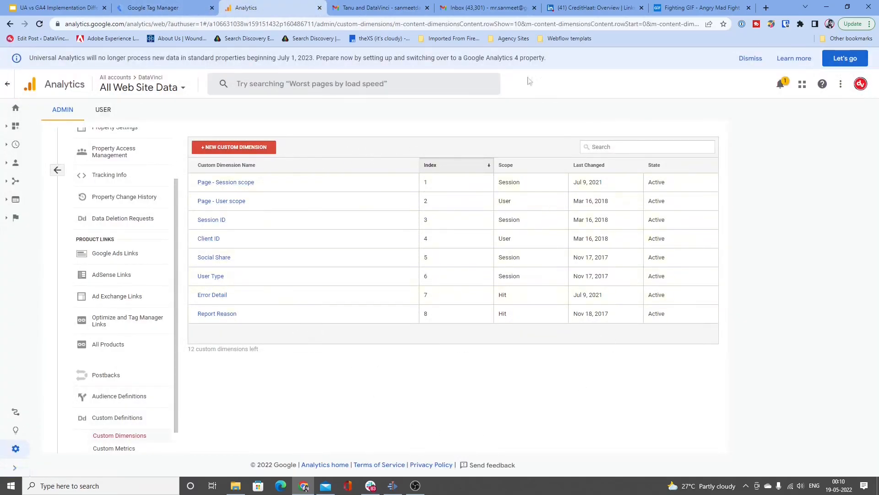
click(151, 8)
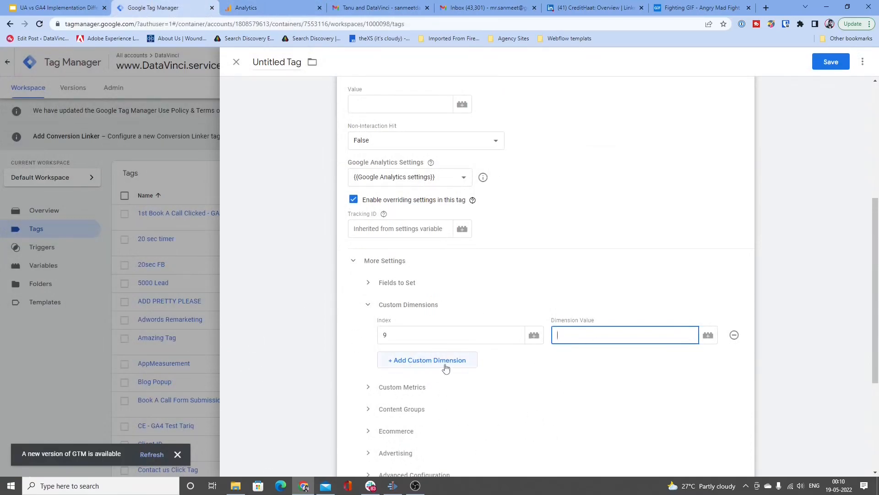
Step: Discard the untitled Universal Analytics tag and start a new tag of type Google Analytics: GA4 Event
click(237, 62)
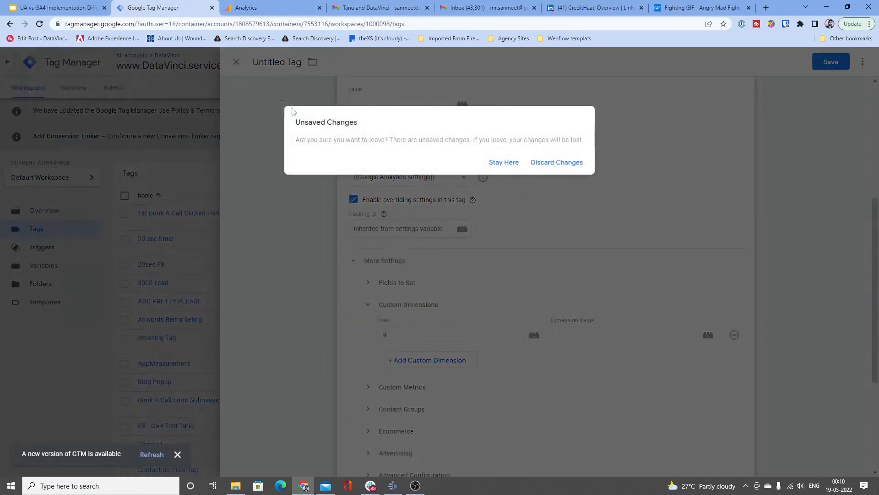
click(545, 165)
click(524, 177)
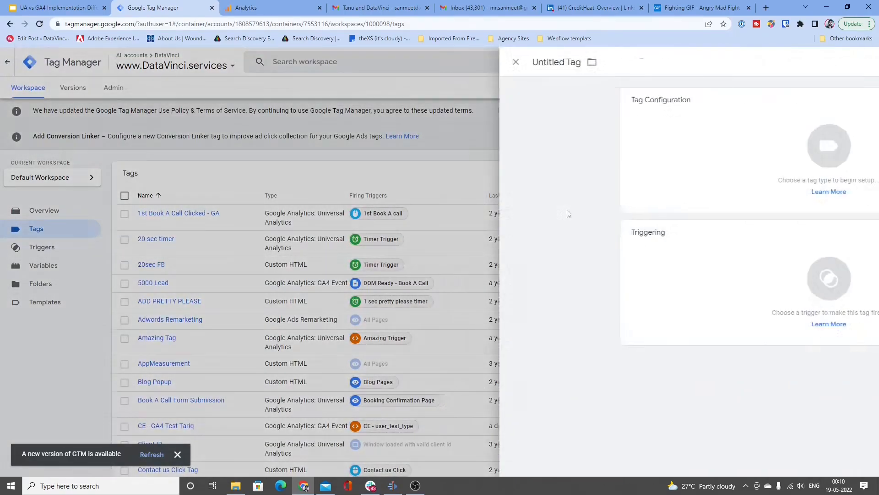
click(540, 190)
key(ctrl+shift+Tab)
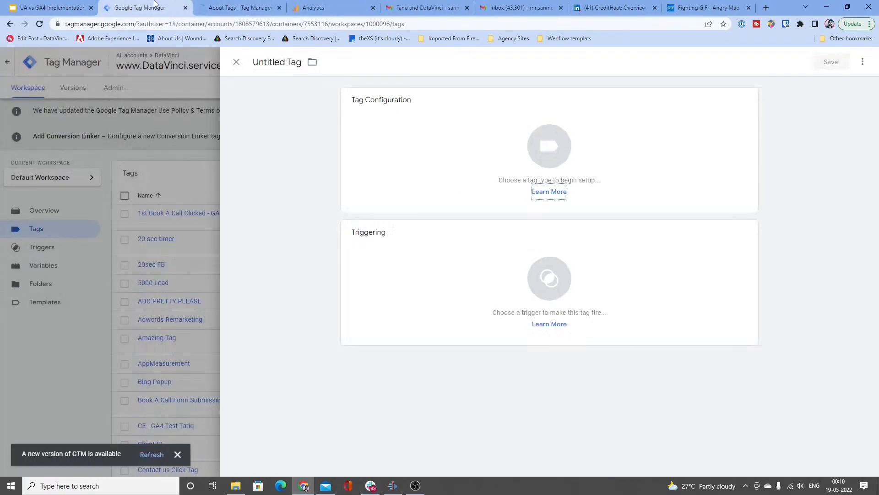
click(499, 156)
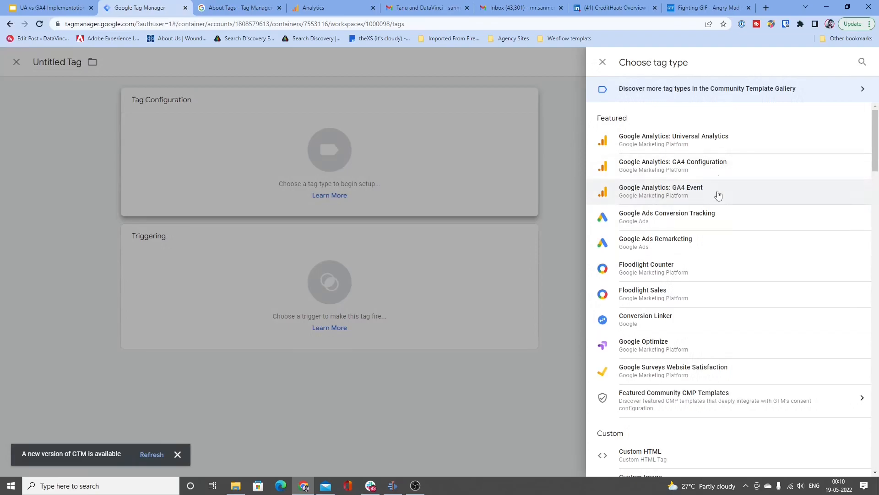
click(719, 193)
Step: Add three event parameters named x, y and z to the GA4 Event tag, leaving their values empty
click(415, 260)
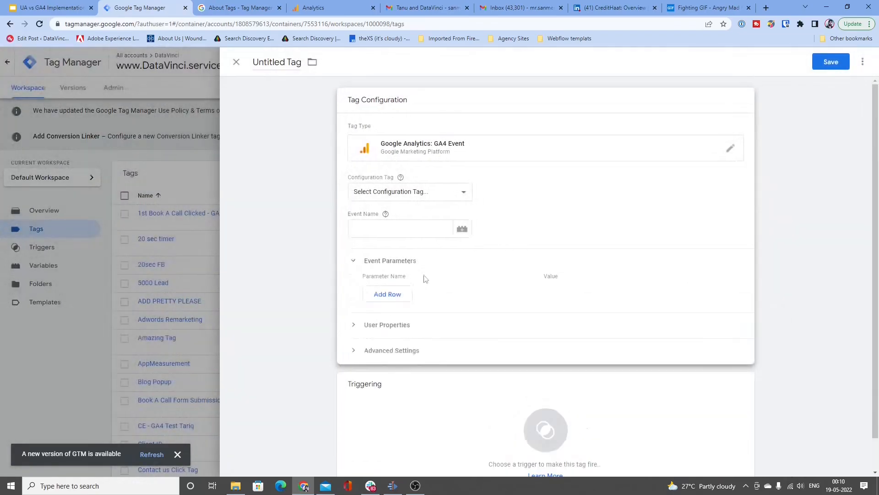
click(405, 296)
click(399, 292)
text(x)
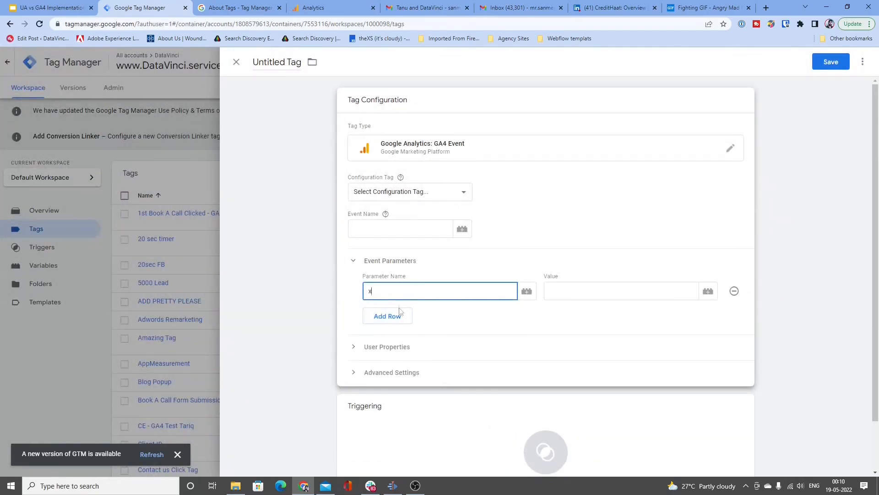
click(399, 313)
click(389, 308)
text(y)
click(387, 337)
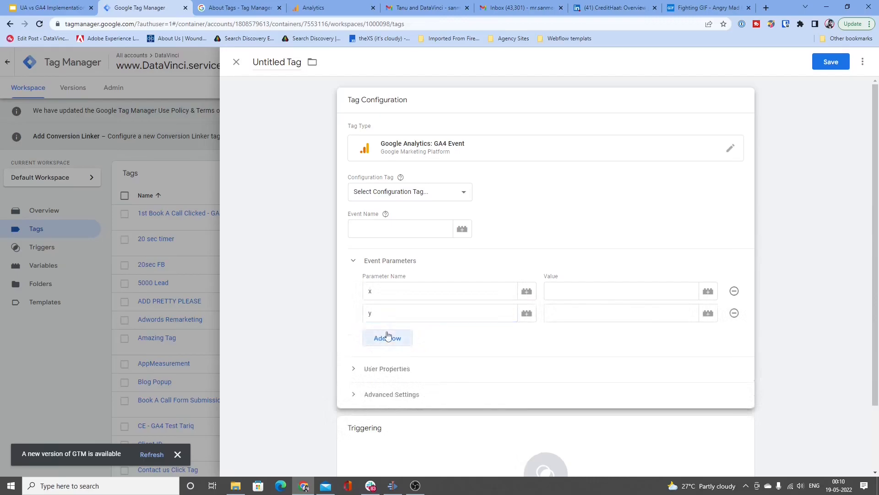
click(387, 336)
text(z)
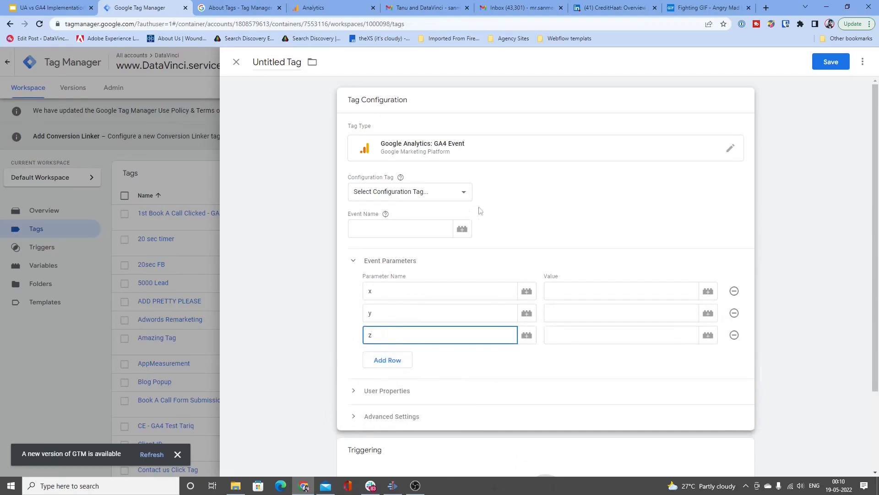
Step: Compare the Universal Analytics custom dimension list in Google Analytics with the GA4 Event tag's parameters in Tag Manager
click(330, 8)
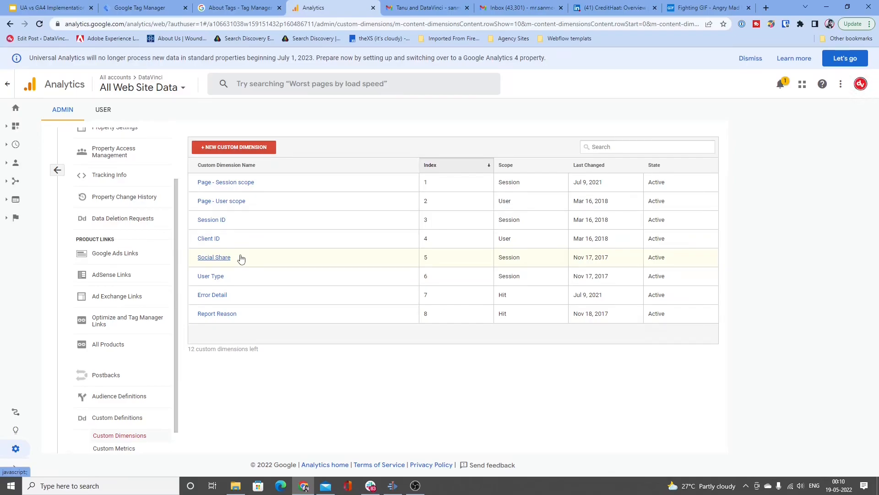
click(139, 8)
click(321, 7)
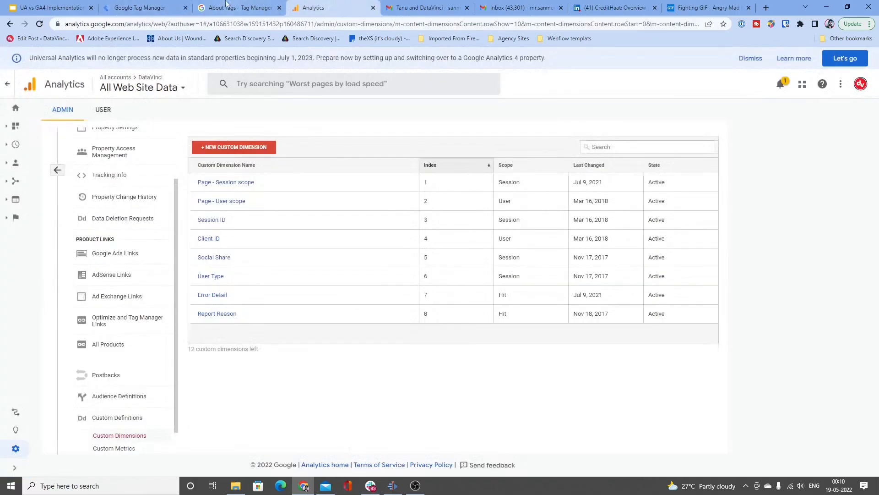
click(140, 7)
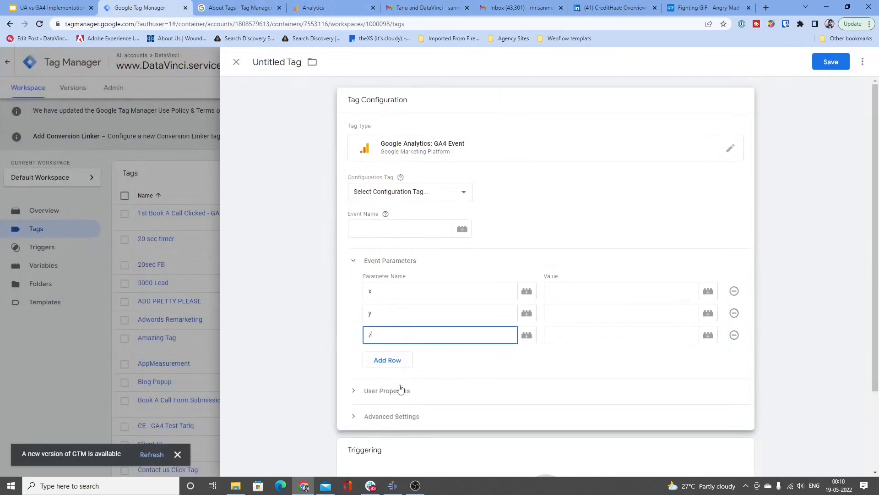
Step: Switch to Google Analytics, select the DataVinci GA4 property and open its list of existing events
click(319, 5)
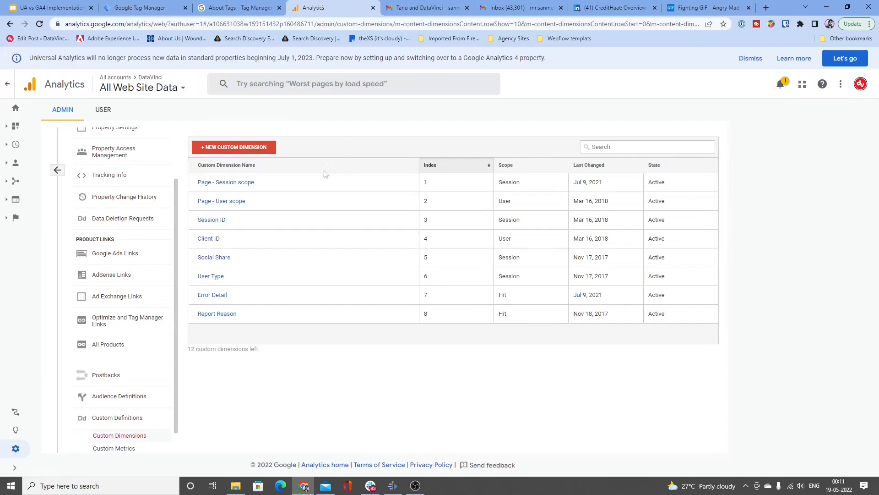
click(183, 90)
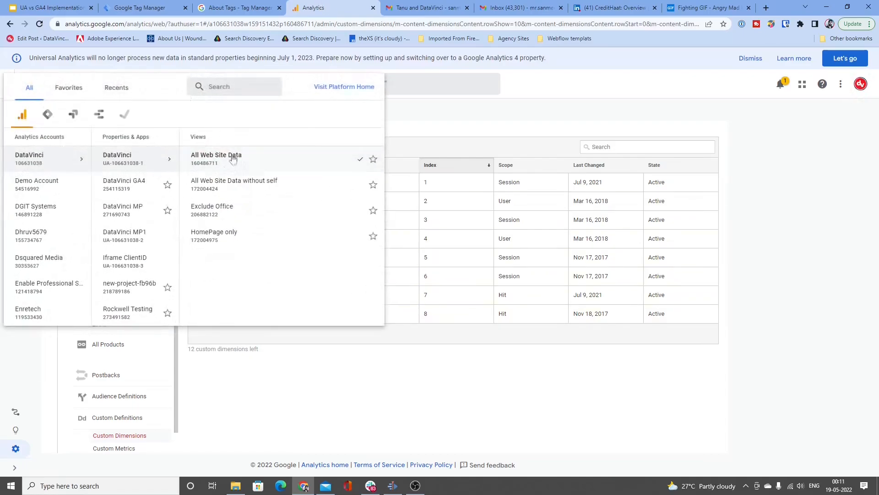
click(154, 188)
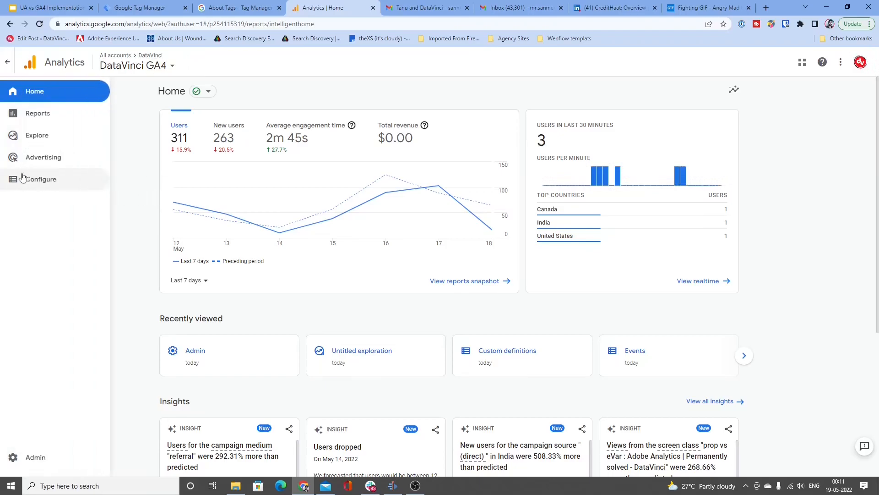
click(58, 183)
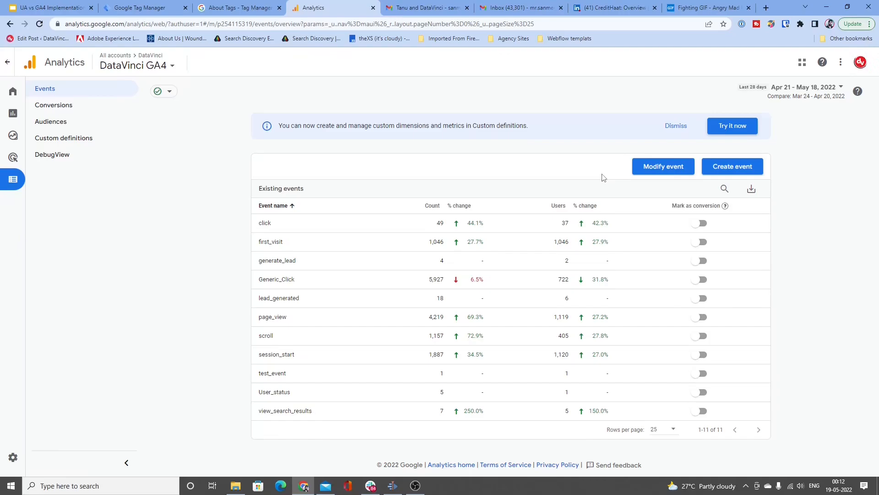
Step: Start a new event modification with the matching condition event_name equals link_click
click(663, 167)
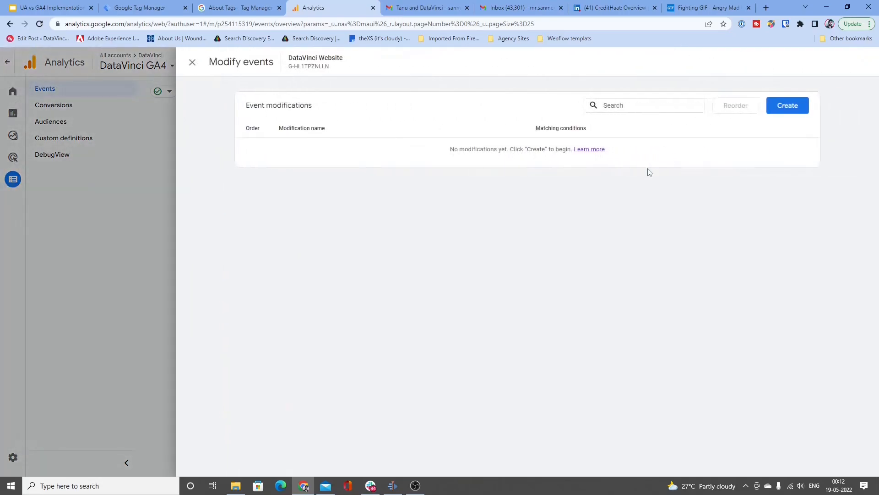
click(778, 109)
click(617, 243)
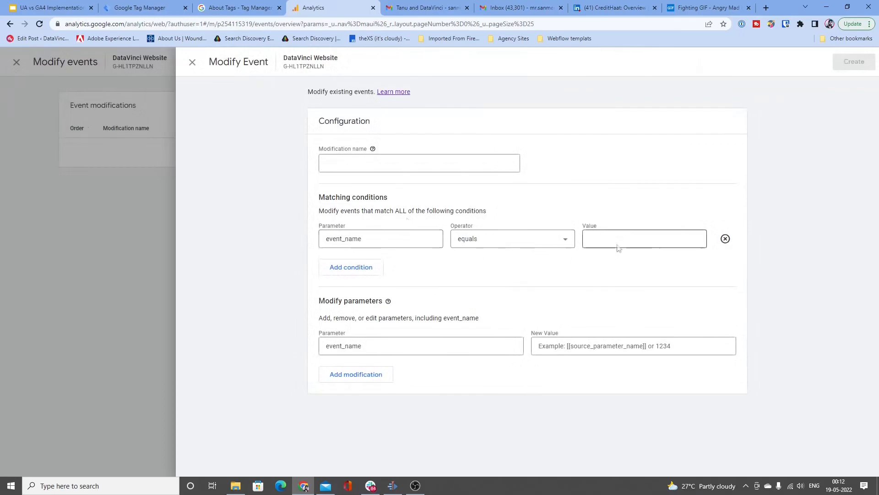
text(link)
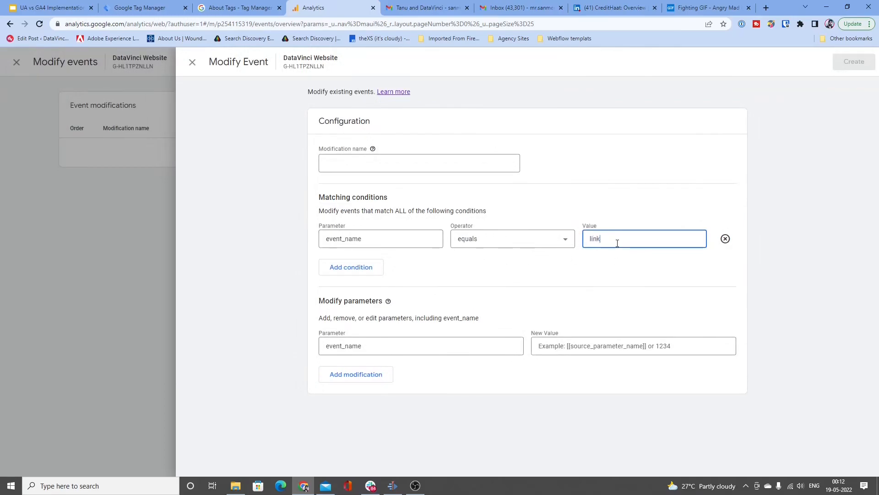
text(_click)
Step: Set the new value of the event_name parameter to linkClick in the modification
click(549, 350)
text(link)
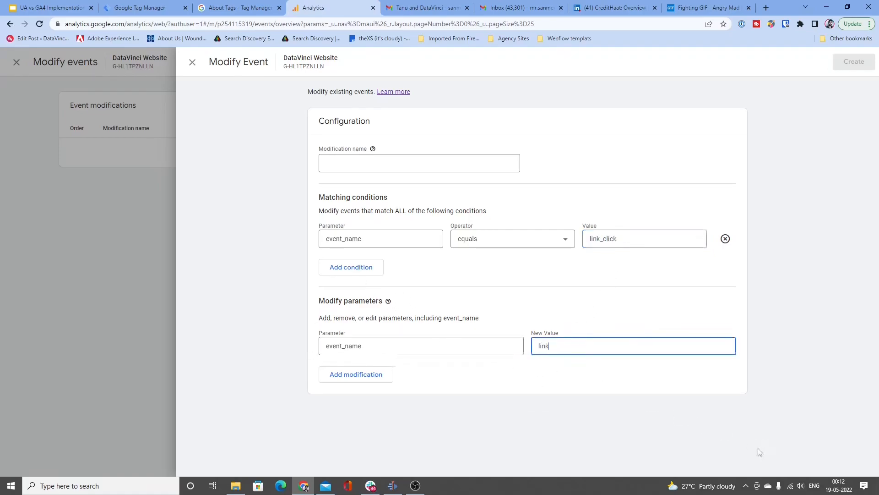
text(Click)
Step: Change the matching condition so that event_name equals (ignore case) transaction
click(427, 160)
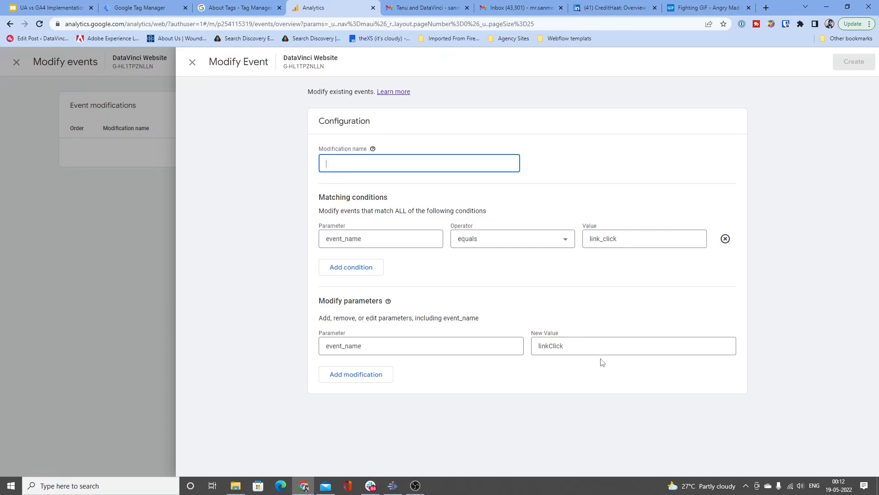
drag(590, 243, 622, 241)
click(564, 238)
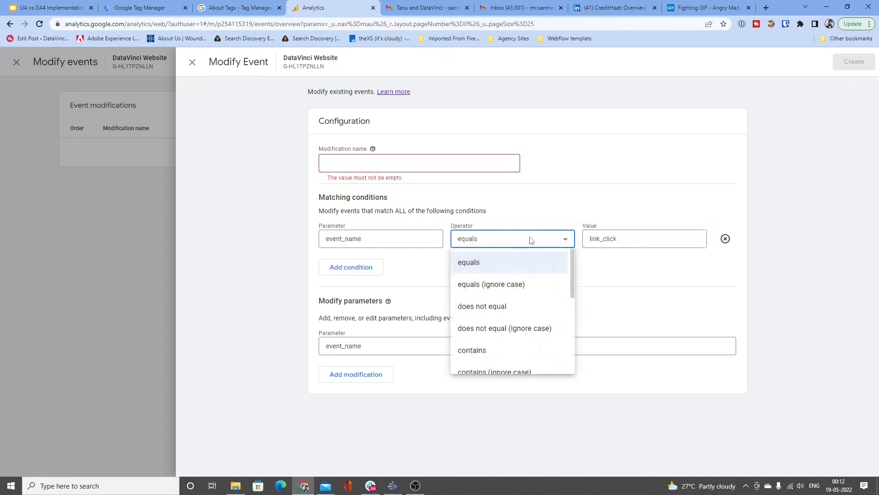
click(542, 282)
double_click(591, 238)
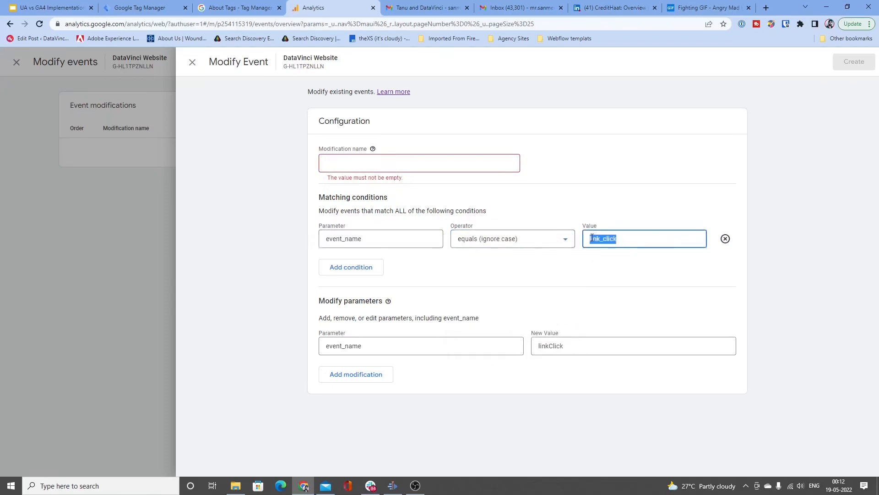
key(BackSpace)
text(transaction)
Step: Set the new event_name value to purchase, name the modification "transaction to purchase" and create it
double_click(558, 346)
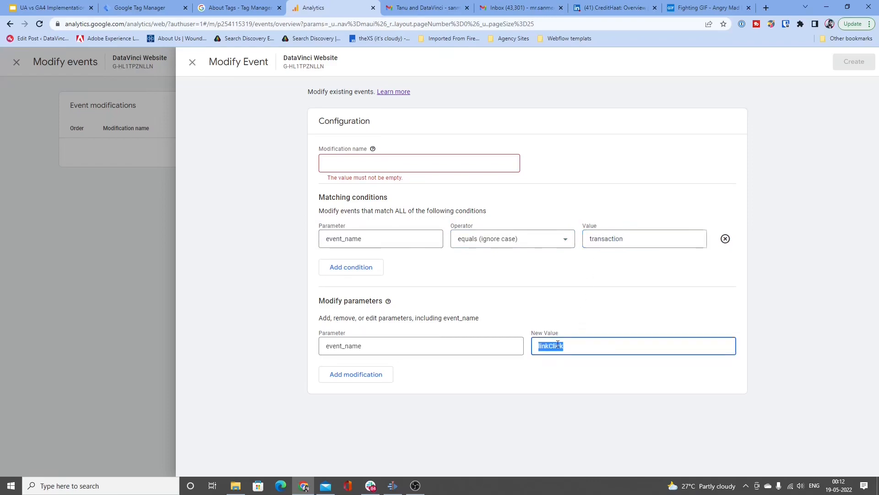
text(purchase)
click(377, 161)
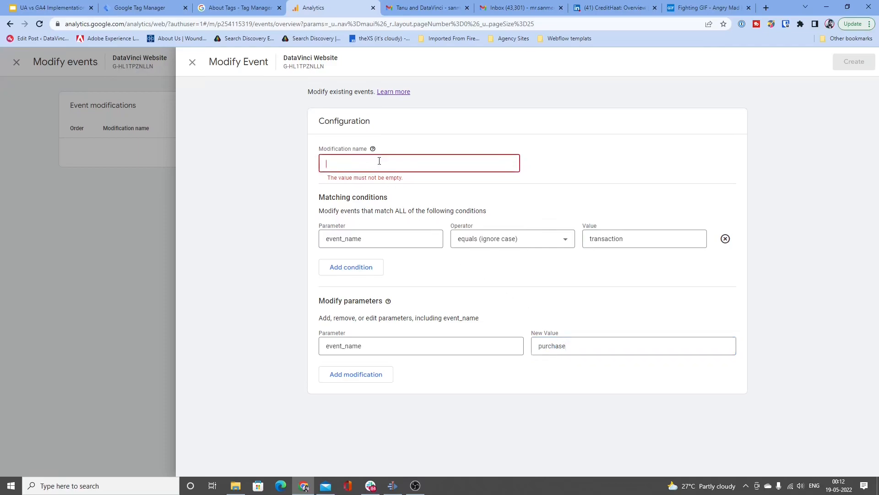
text(transaction to purchase)
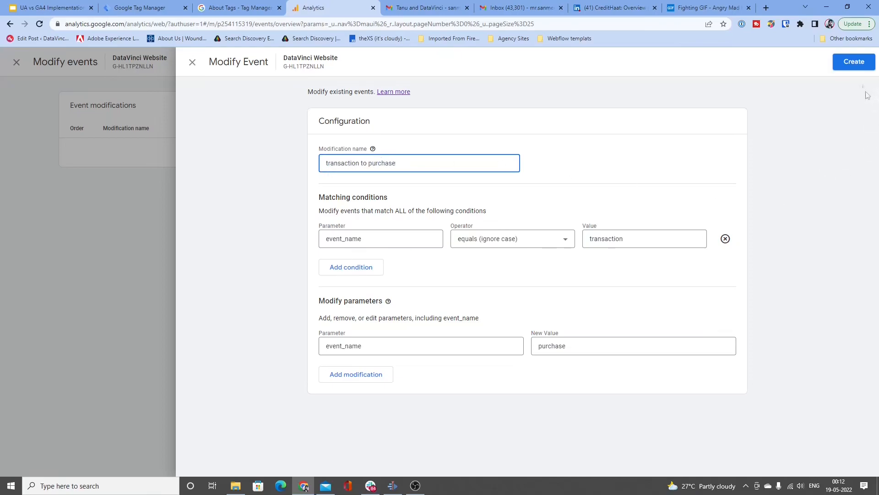
click(855, 61)
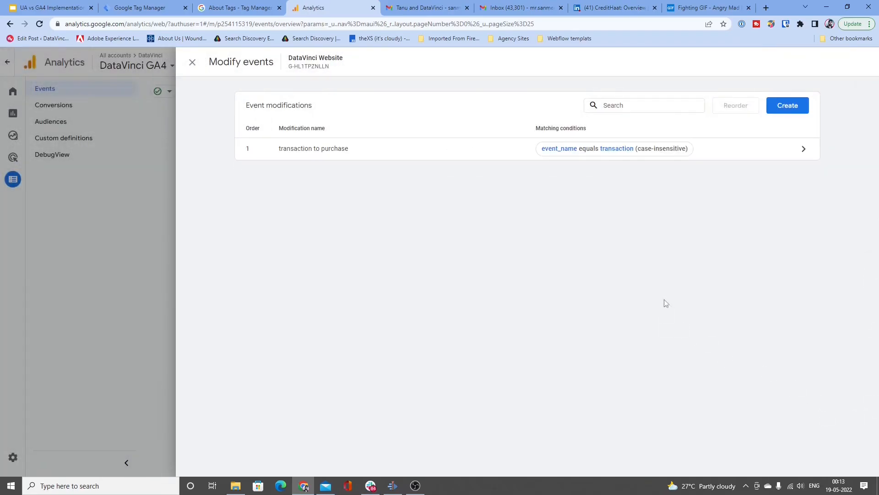
Step: Start another event modification with the matching conditions event_name equals X and affiliation equals Y
click(799, 106)
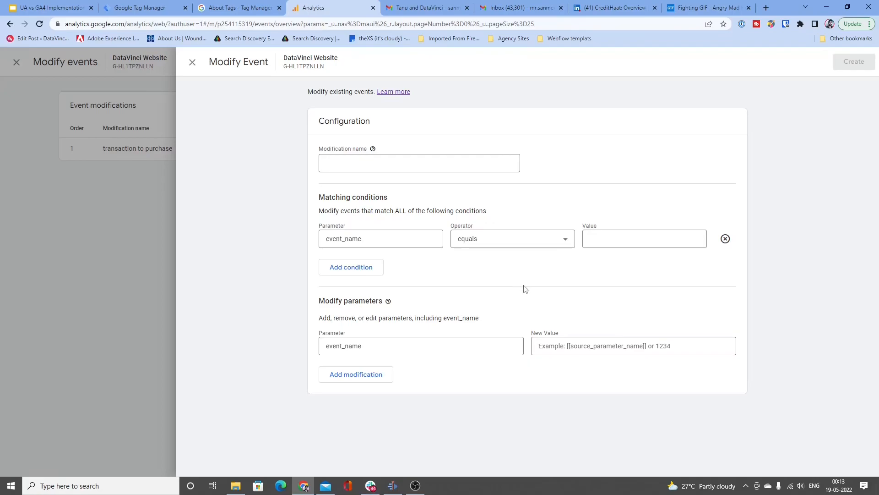
click(633, 240)
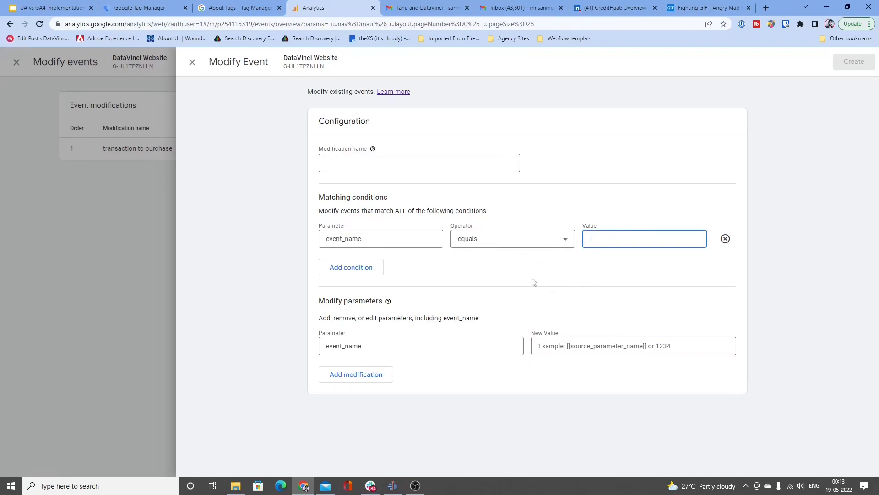
click(364, 271)
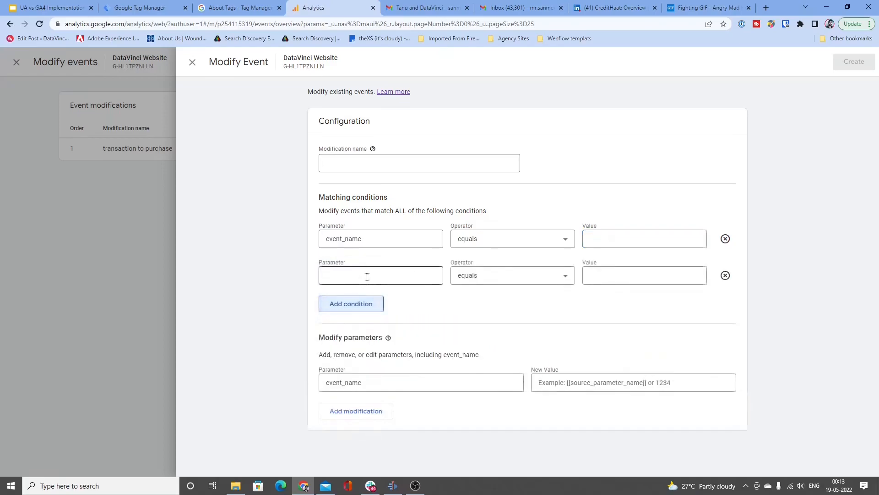
click(401, 277)
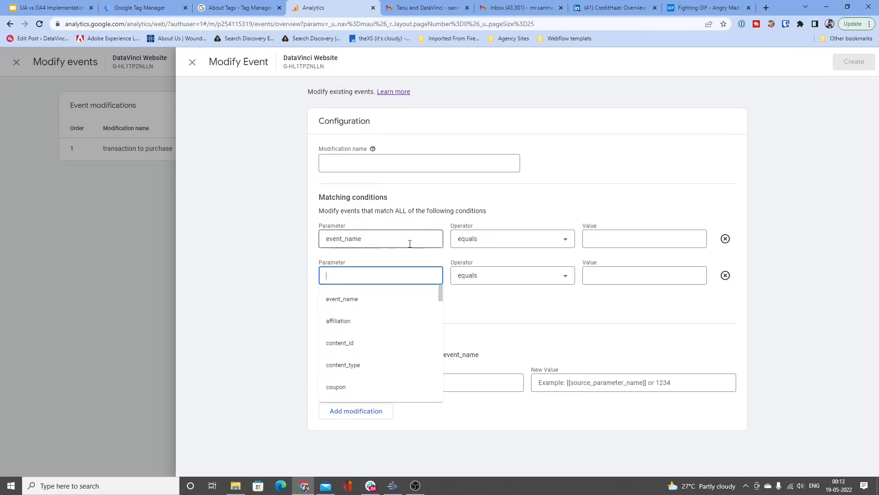
click(396, 322)
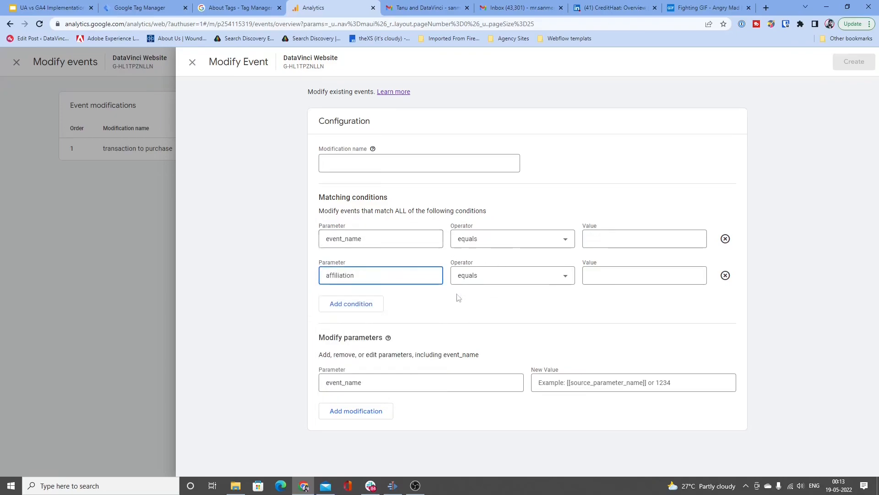
click(362, 239)
click(409, 284)
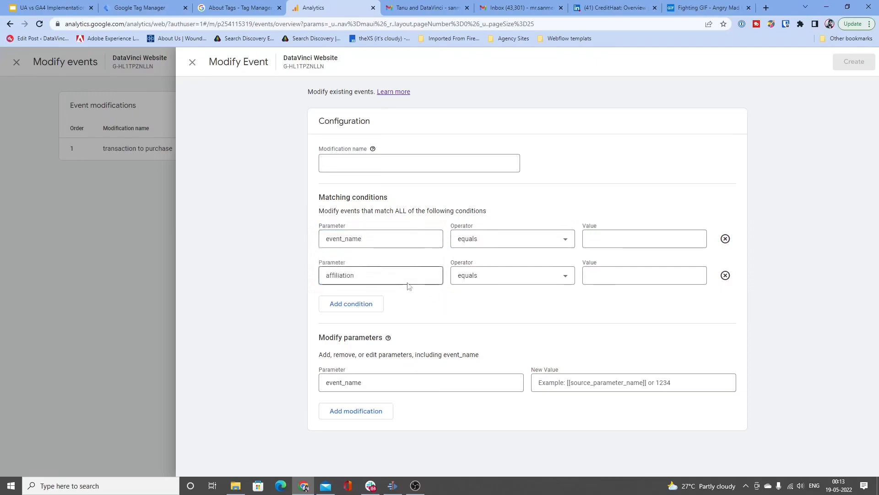
click(596, 239)
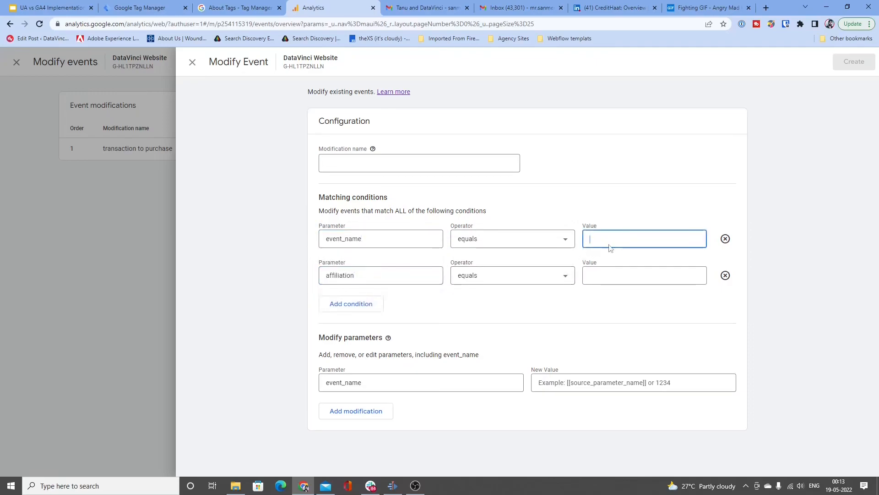
text(X)
click(612, 273)
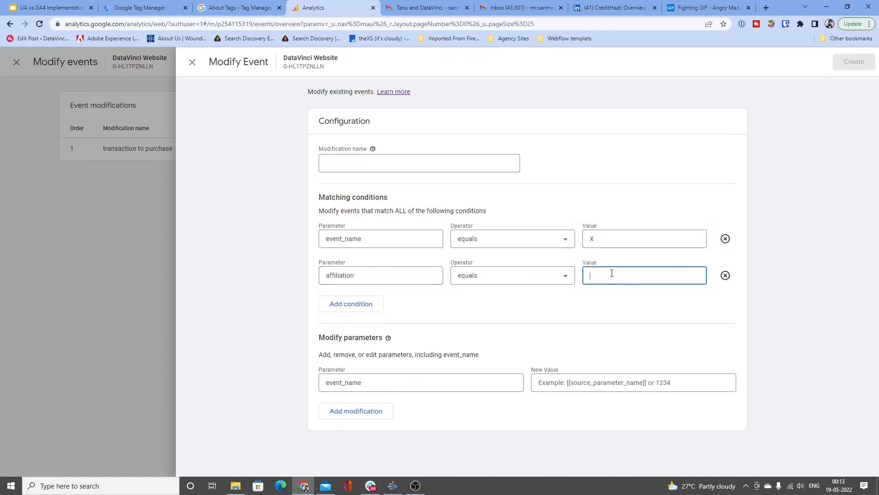
text(Y)
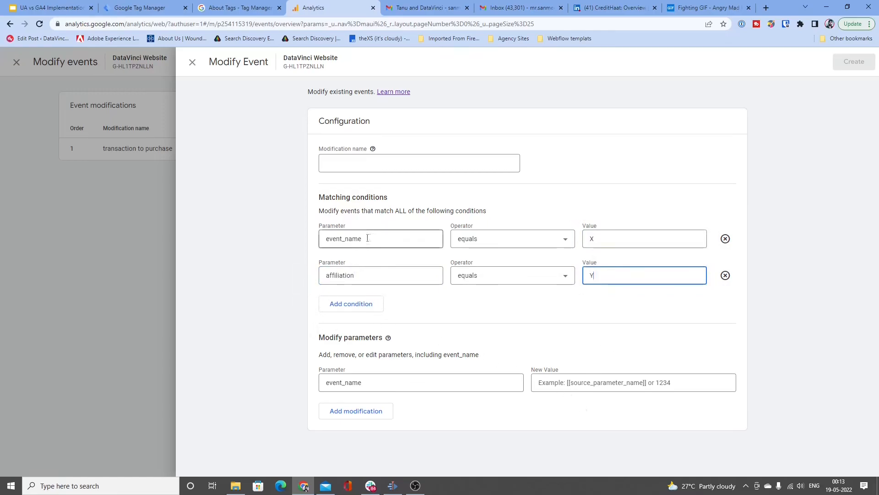
Step: Set the new event_name value to Z, and close the modification form, discarding its unsaved changes
click(609, 382)
text(Z)
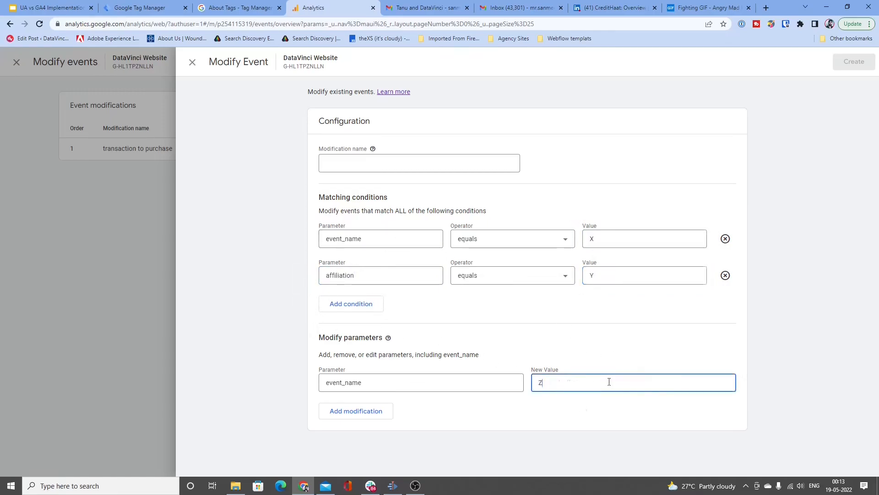
click(590, 347)
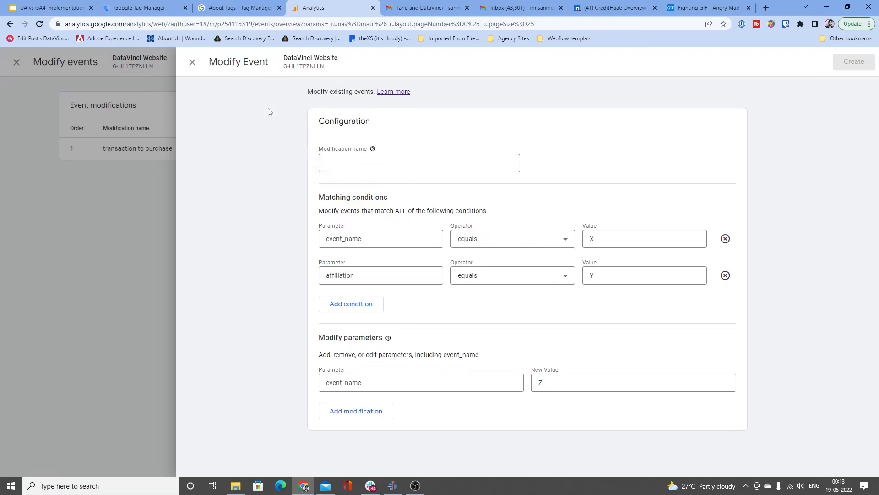
click(192, 62)
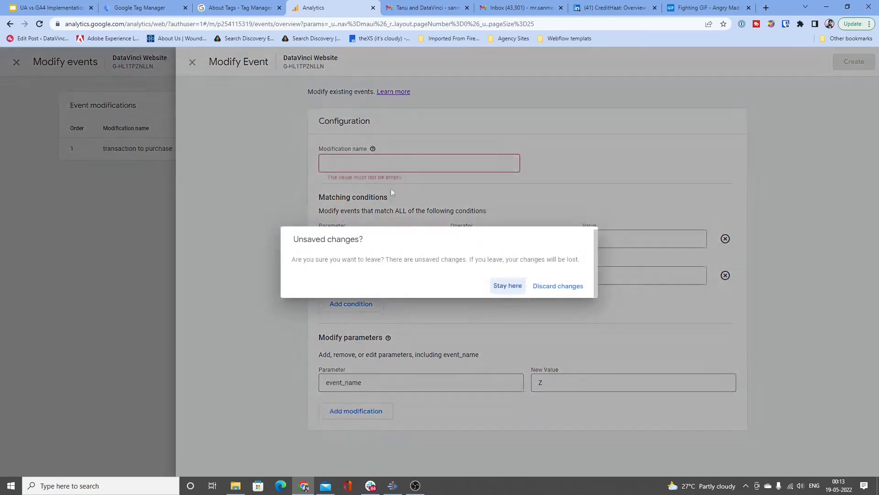
click(542, 288)
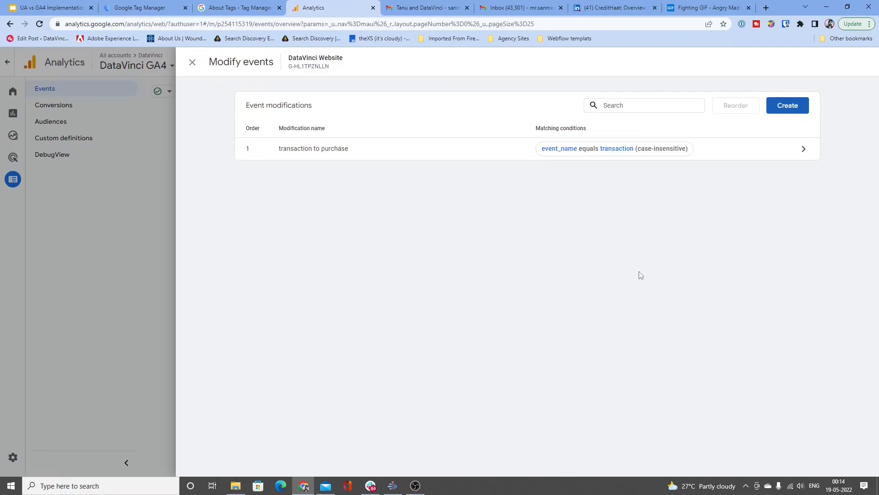
Step: Switch to Tag Manager and set the untitled tag to Universal Analytics with track type Event to show its Category, Action and Label fields
click(164, 7)
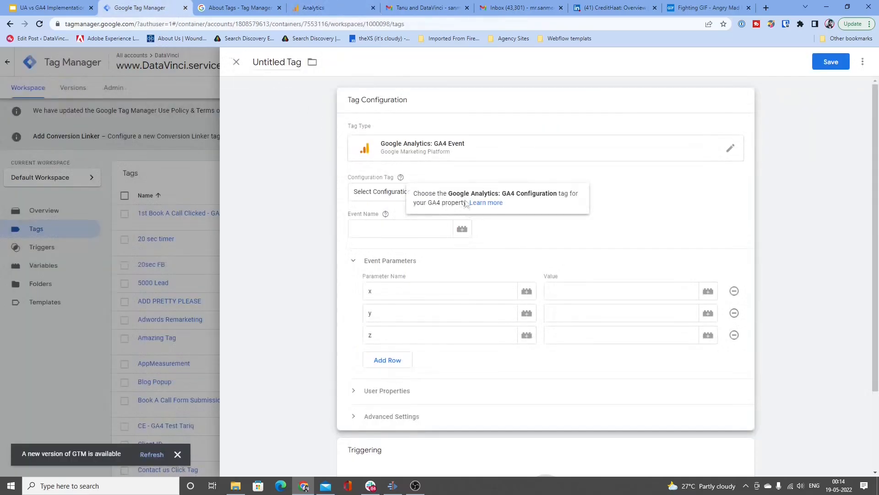
click(510, 161)
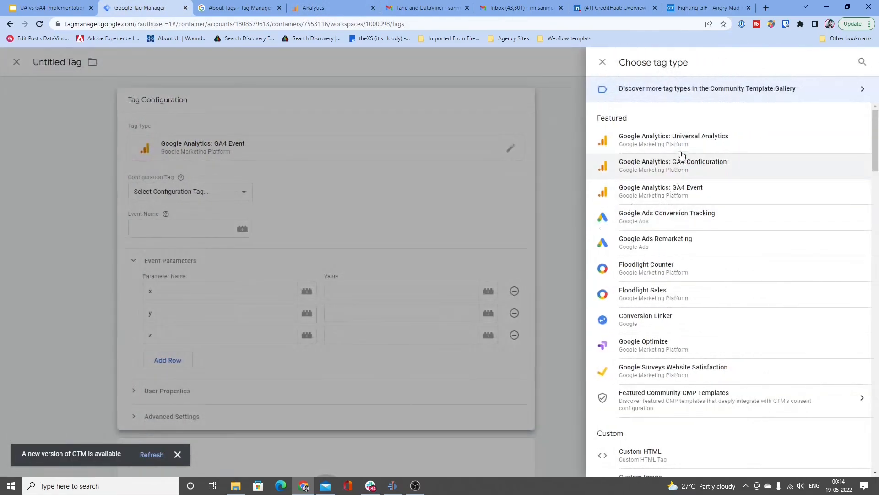
click(682, 155)
click(423, 194)
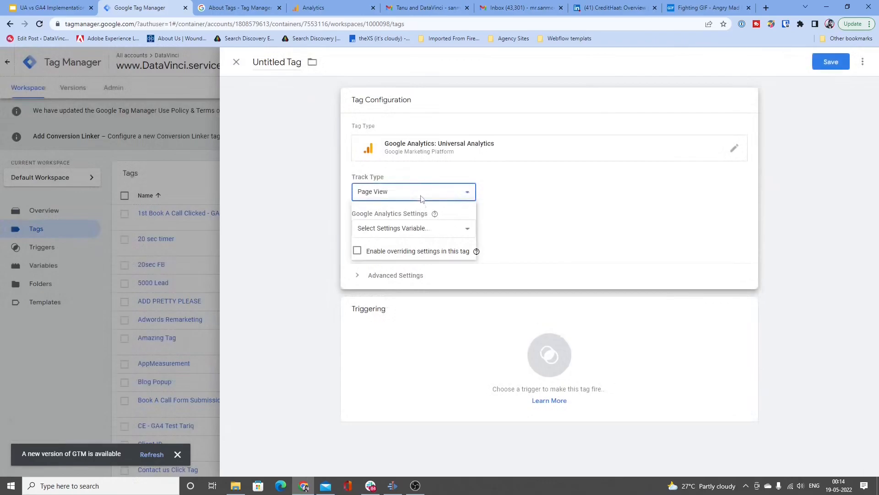
click(420, 213)
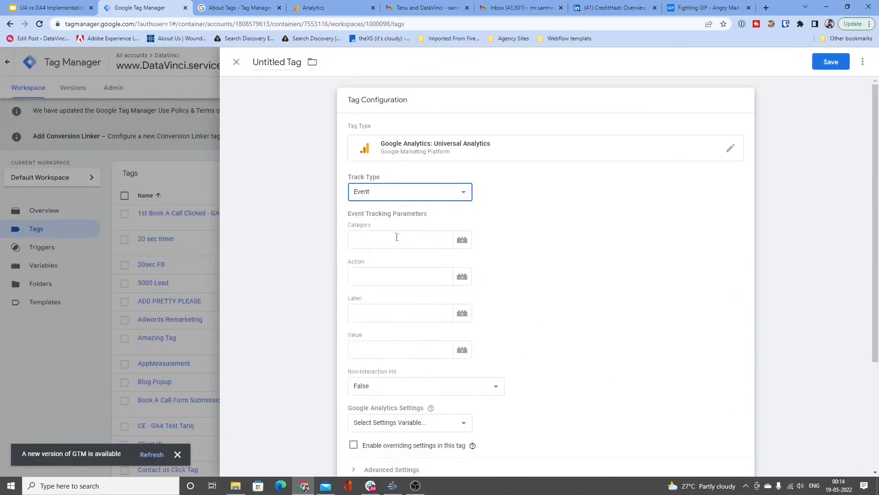
click(397, 240)
click(397, 280)
click(397, 311)
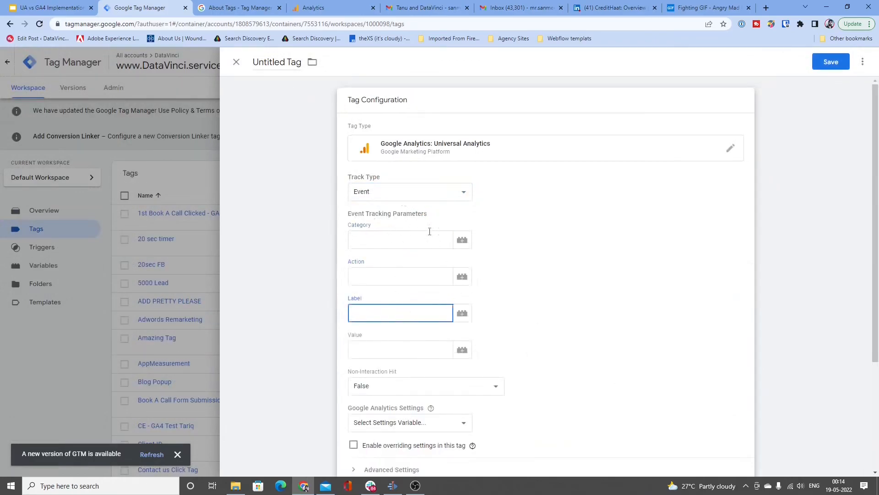
Step: Set the tag type to Google Analytics: GA4 Event and add an empty fourth row to its event parameters
click(556, 156)
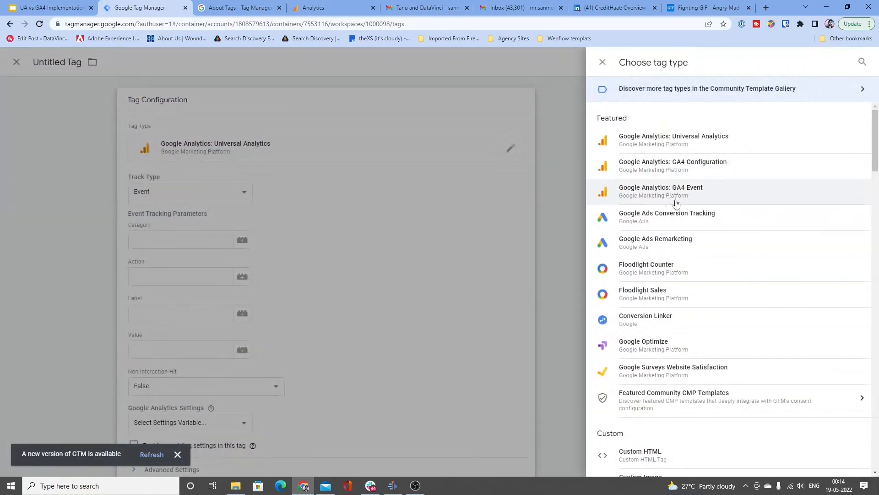
click(669, 191)
click(411, 228)
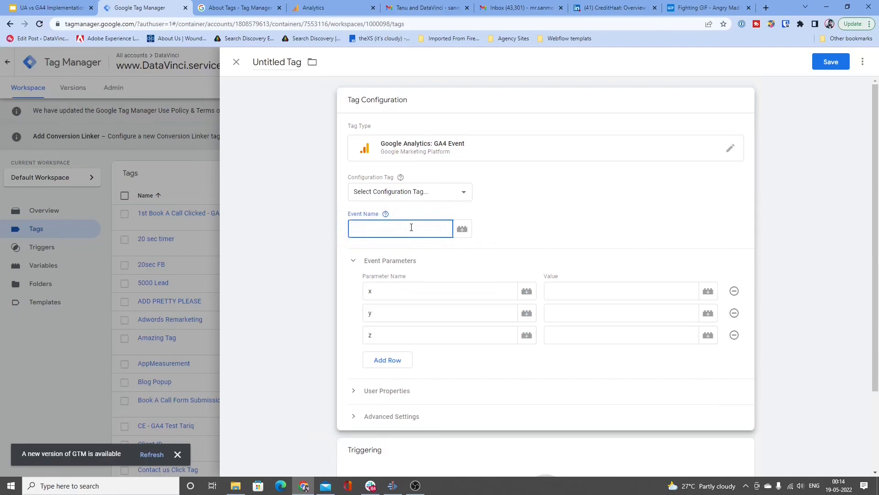
click(406, 293)
click(403, 313)
click(405, 336)
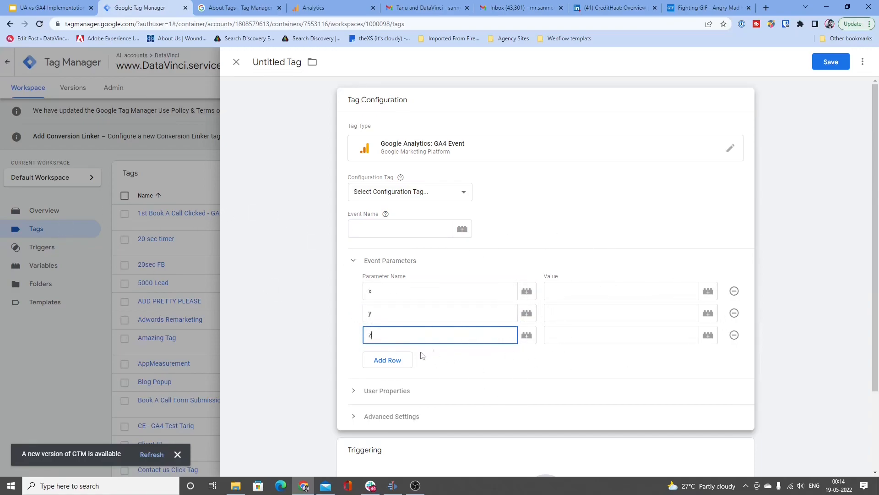
click(406, 364)
click(405, 365)
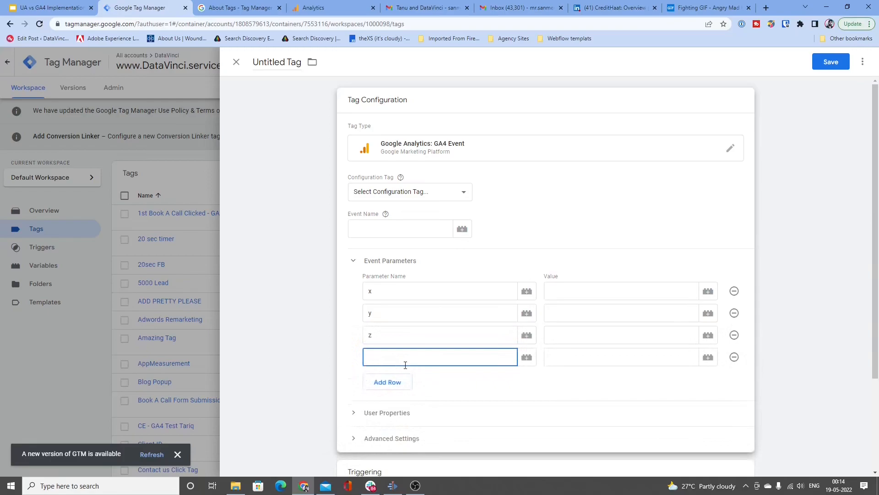
click(383, 230)
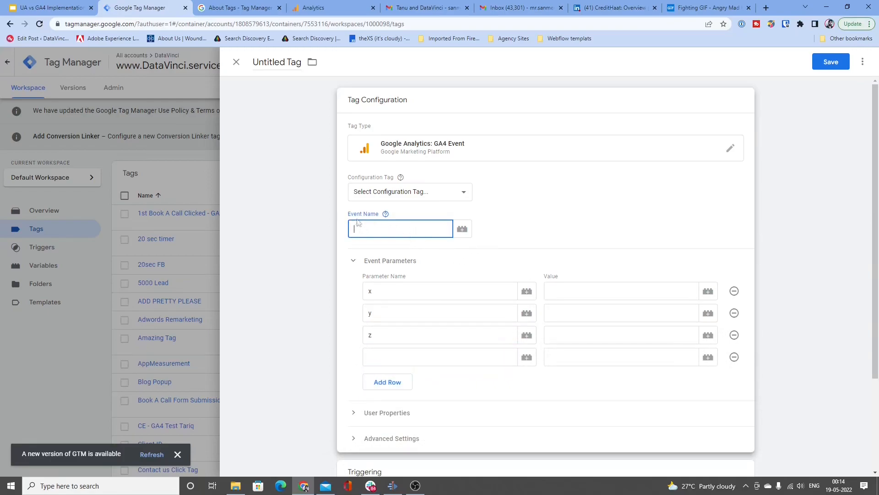
click(345, 219)
drag(345, 217, 371, 216)
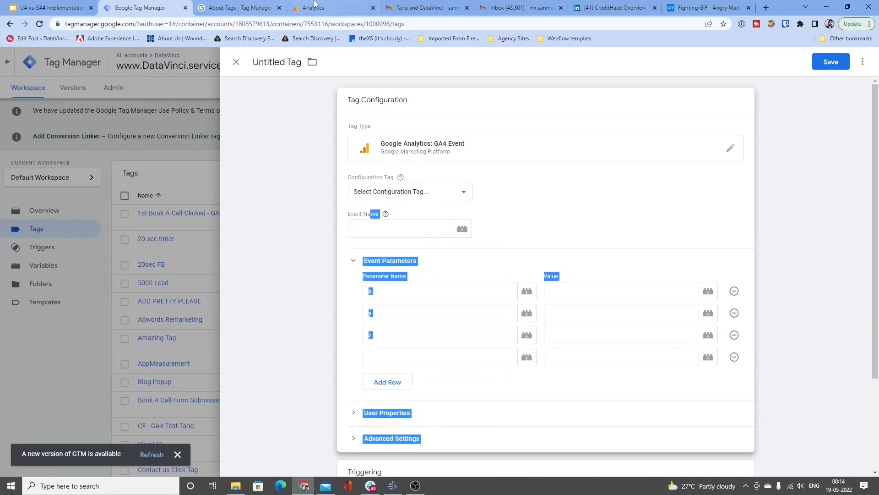
click(458, 270)
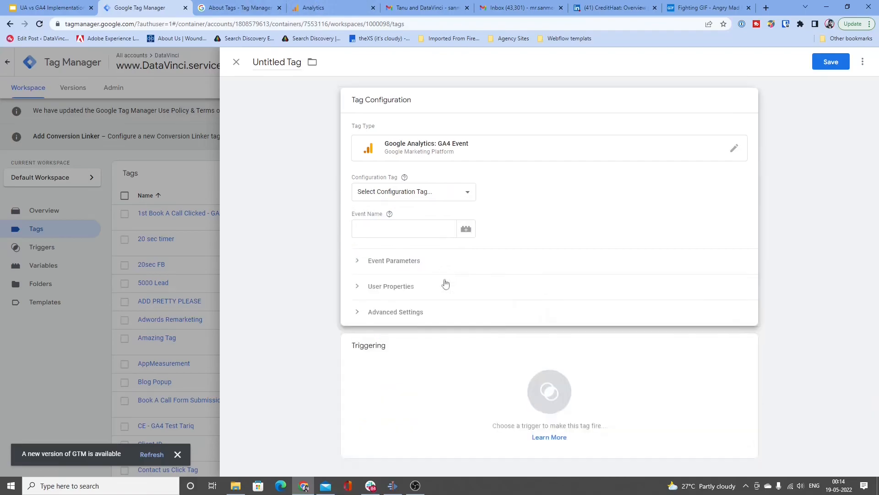
click(403, 269)
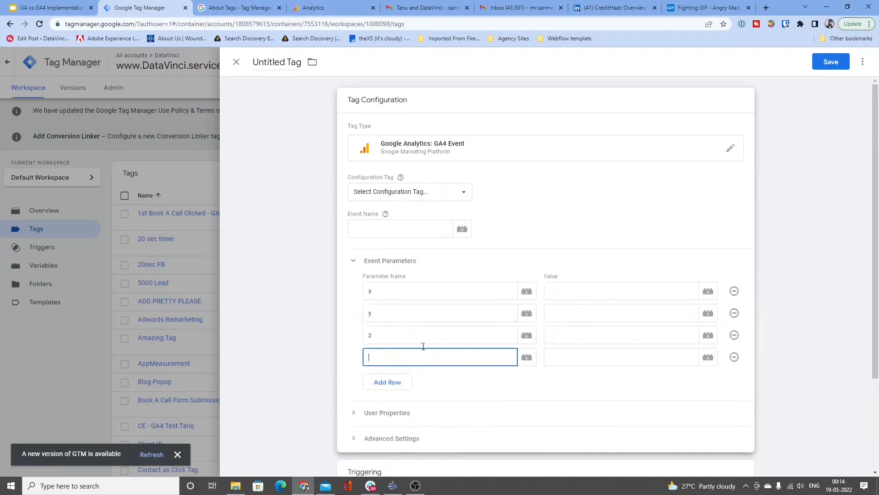
Step: Switch to Google Analytics, close the event modifications list and return to the GA4 Event tag in Tag Manager
click(338, 6)
click(193, 62)
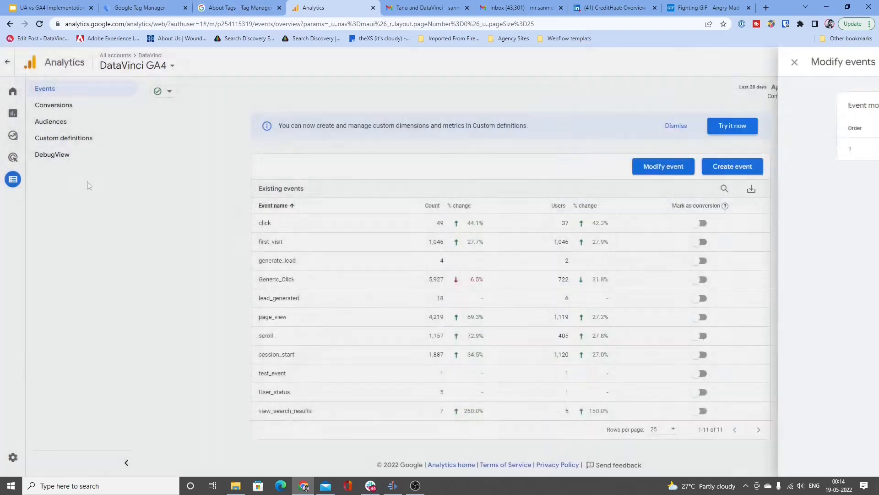
click(257, 7)
click(177, 5)
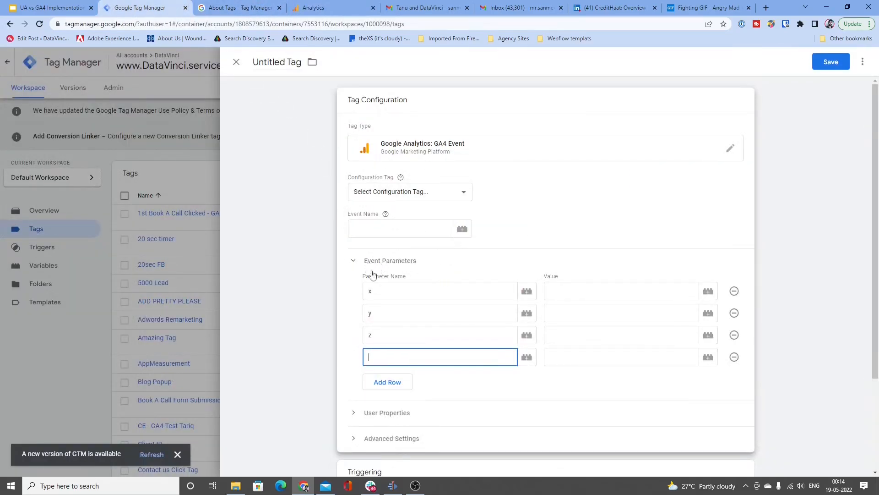
Step: Switch to Google Analytics, start a new custom dimension in the custom definitions and view its Event and User scope options
drag(365, 261, 419, 262)
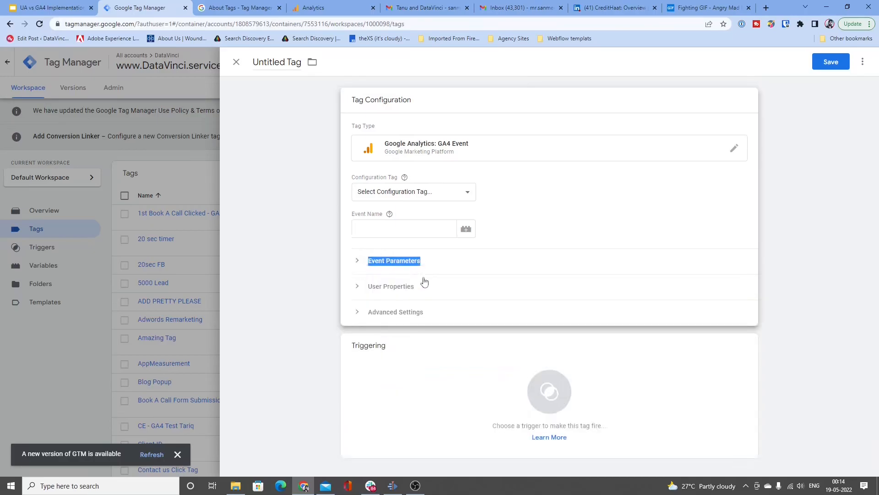
click(422, 267)
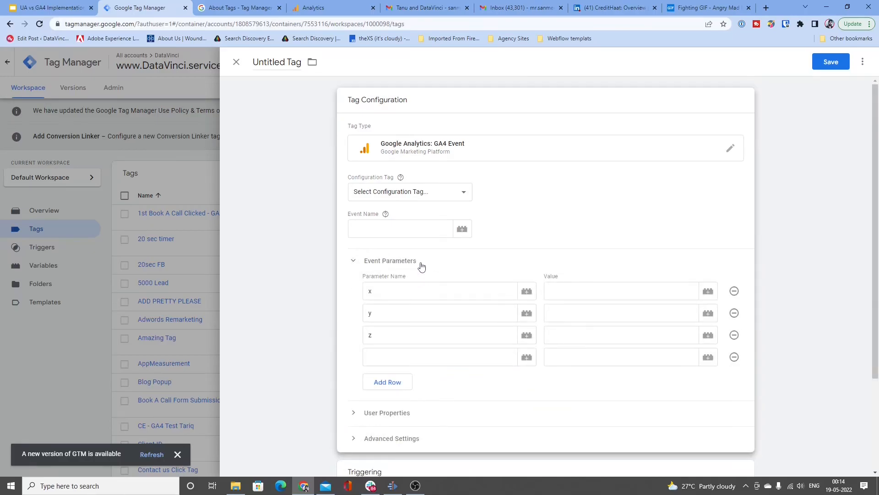
click(323, 6)
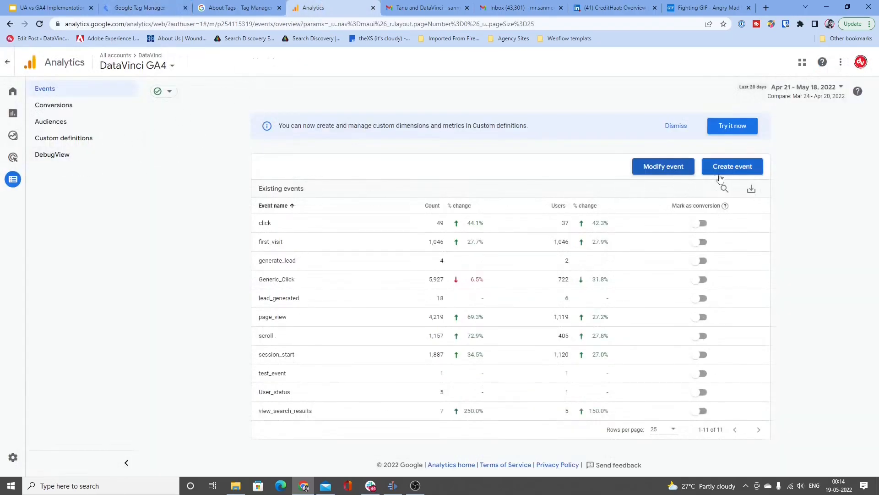
click(64, 138)
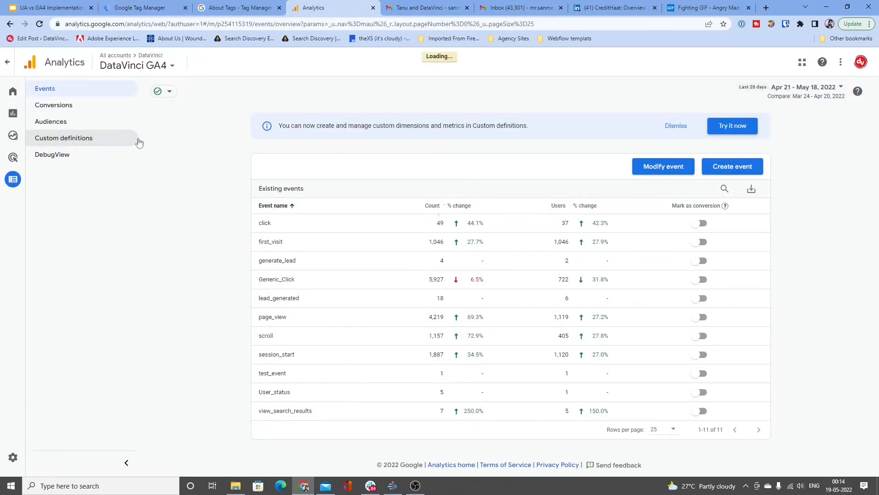
click(808, 130)
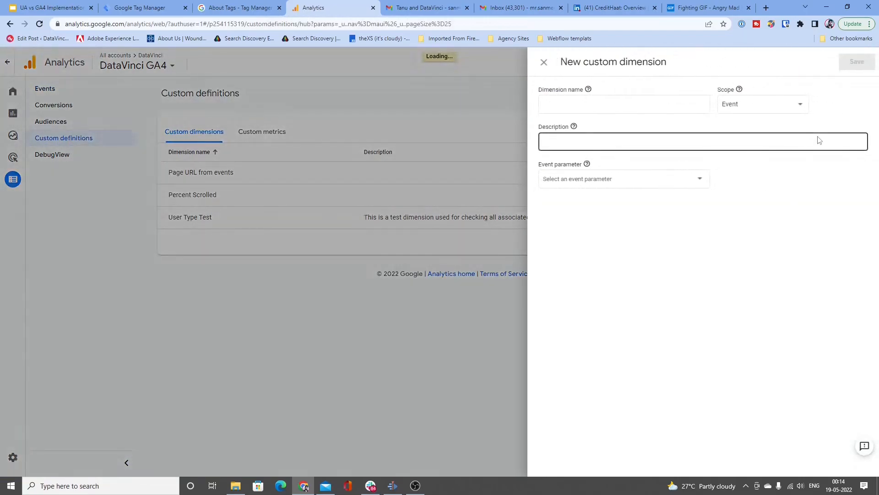
click(765, 108)
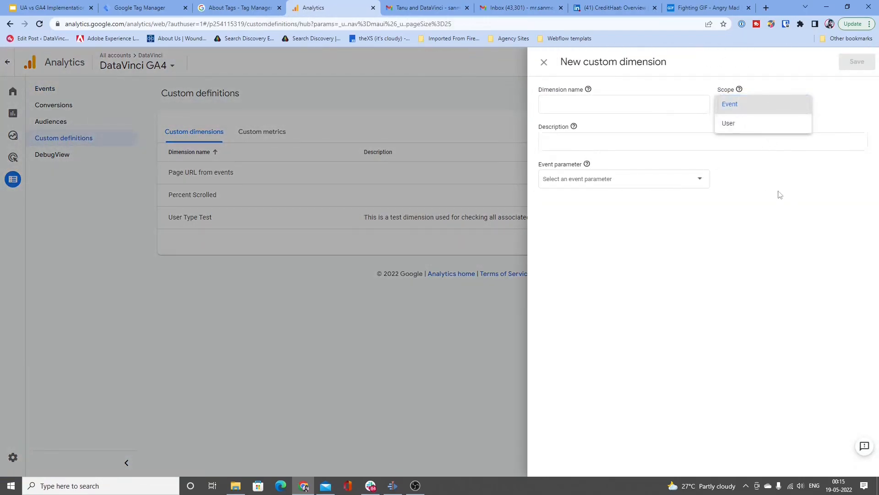
click(779, 195)
Step: Show the GA4 Event tag's User Properties in Tag Manager, and close the new custom dimension form in Google Analytics without saving
click(140, 7)
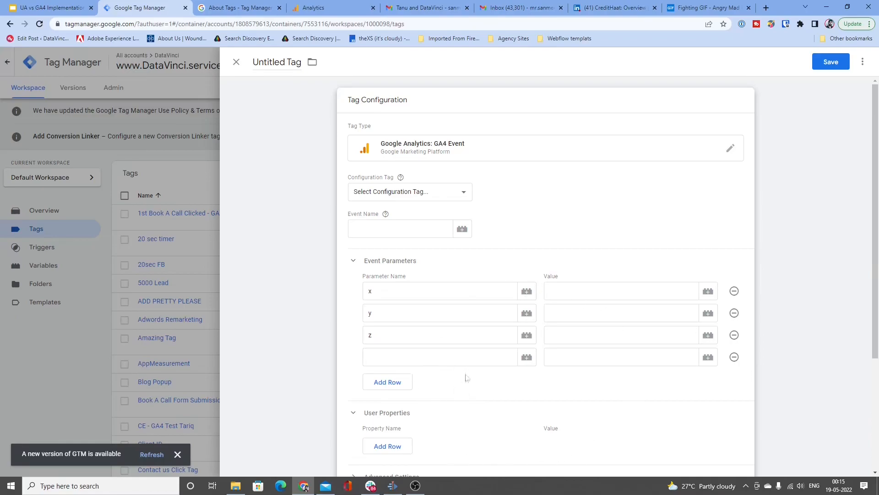
click(332, 10)
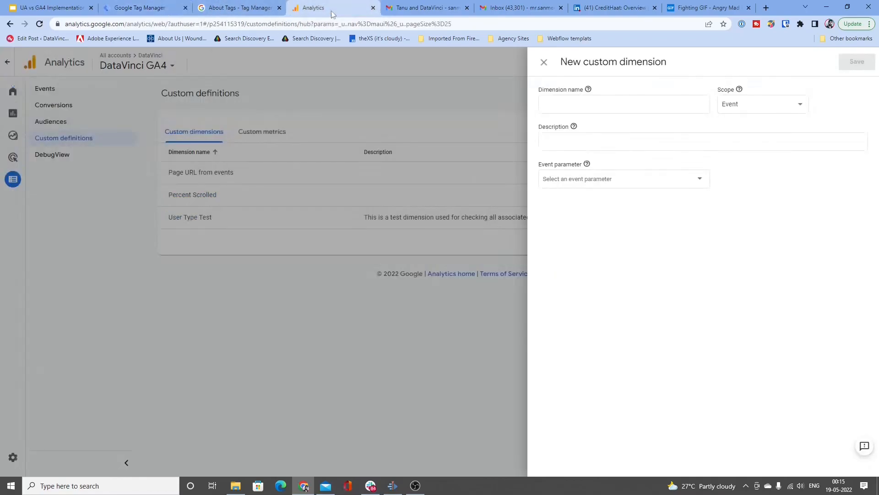
click(365, 309)
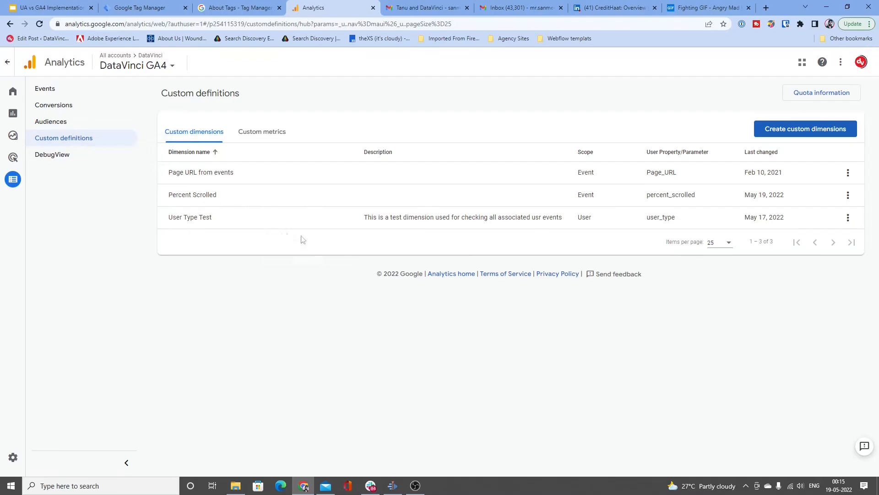
Step: Compare the GA4 Event tag's parameters in Tag Manager with the custom dimensions listed in Google Analytics
click(156, 8)
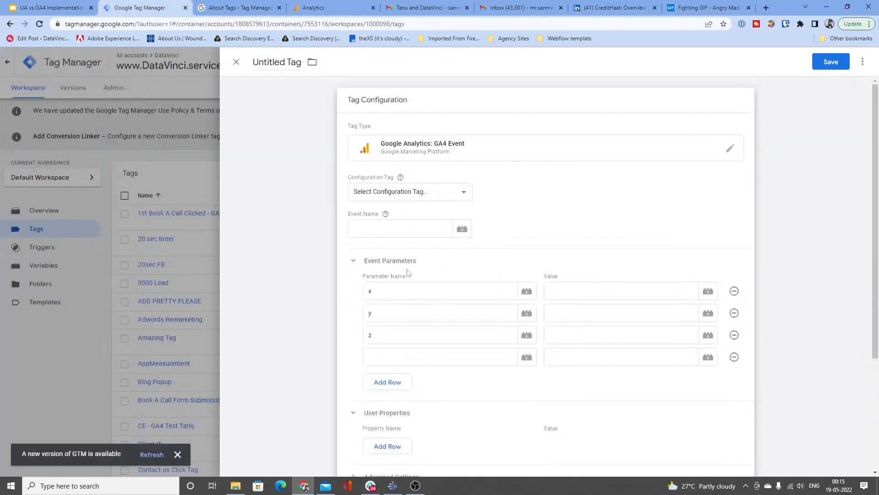
click(266, 11)
click(348, 9)
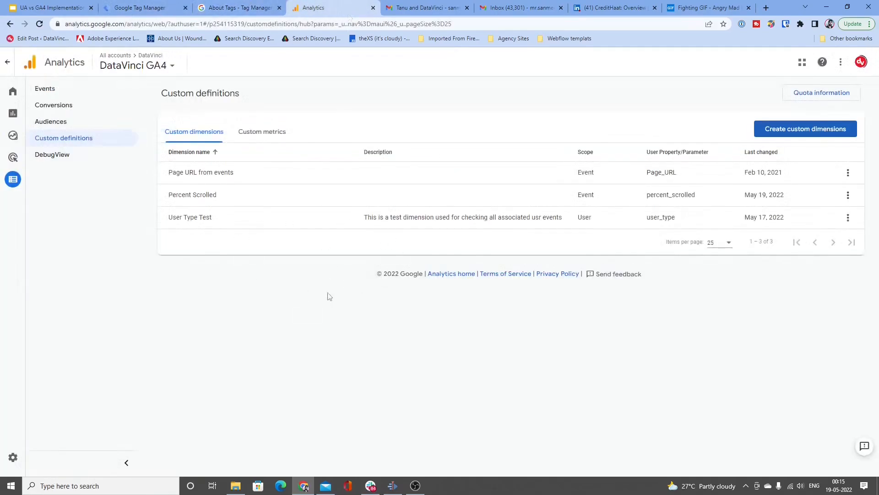
click(134, 10)
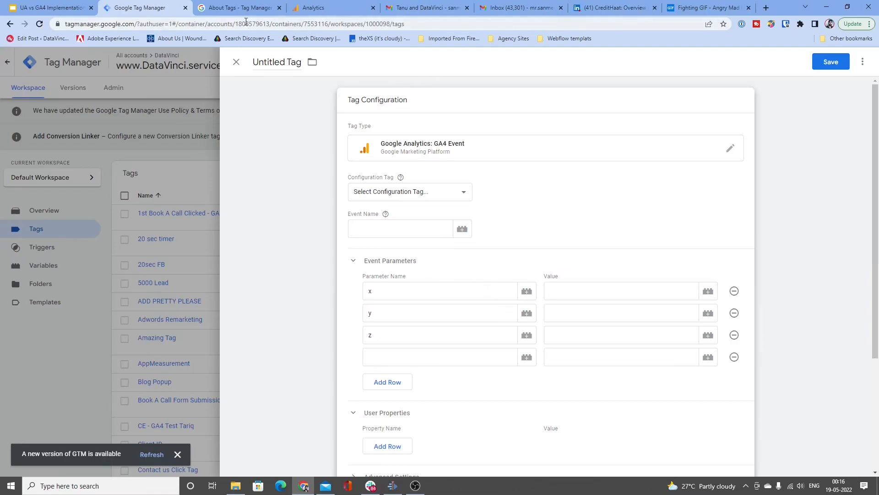
Step: Return to the presentation's agenda slide and advance it to cross out "Custom dimensions in UA vs GA4"
click(316, 8)
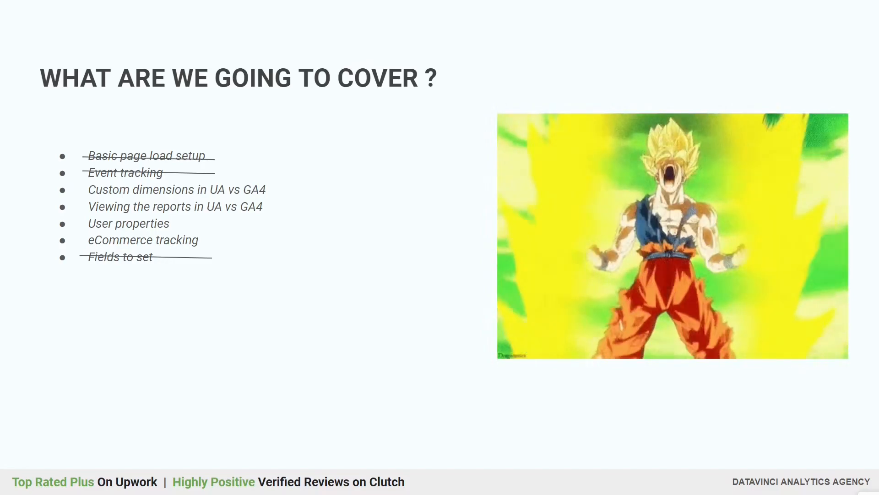
key(Right)
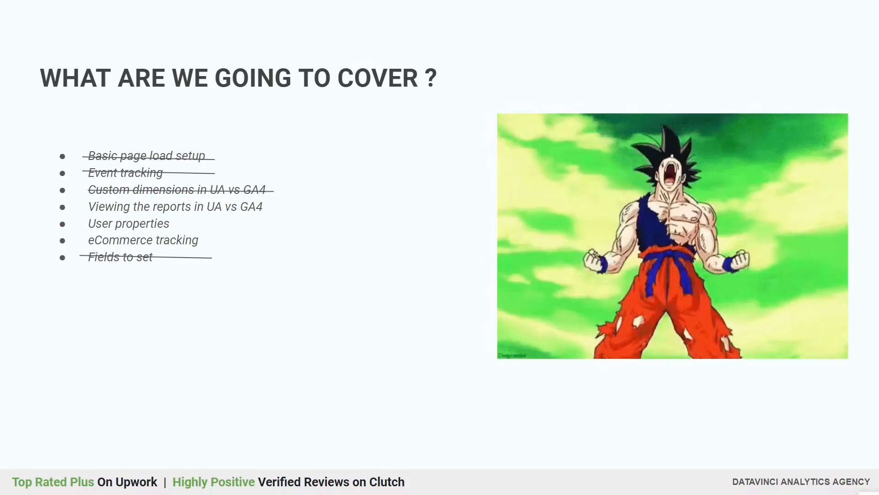
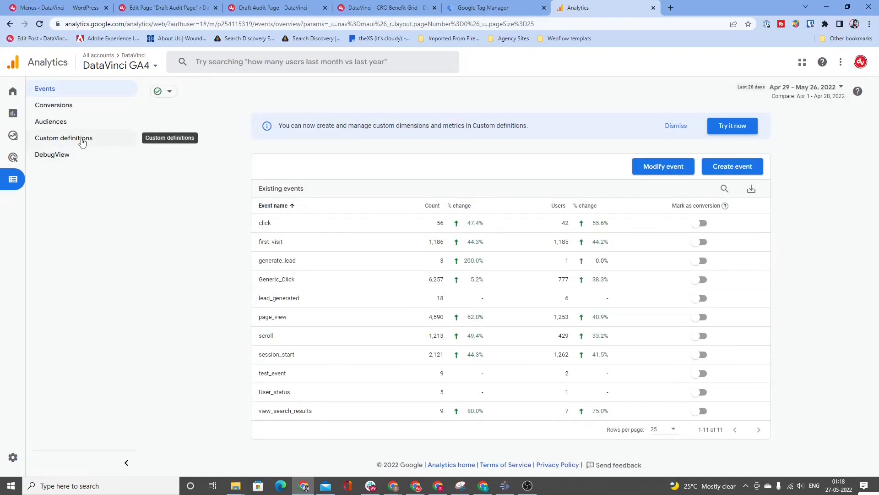
Step: Open the custom definitions in Google Analytics, start a new custom dimension and show its scope options
click(83, 142)
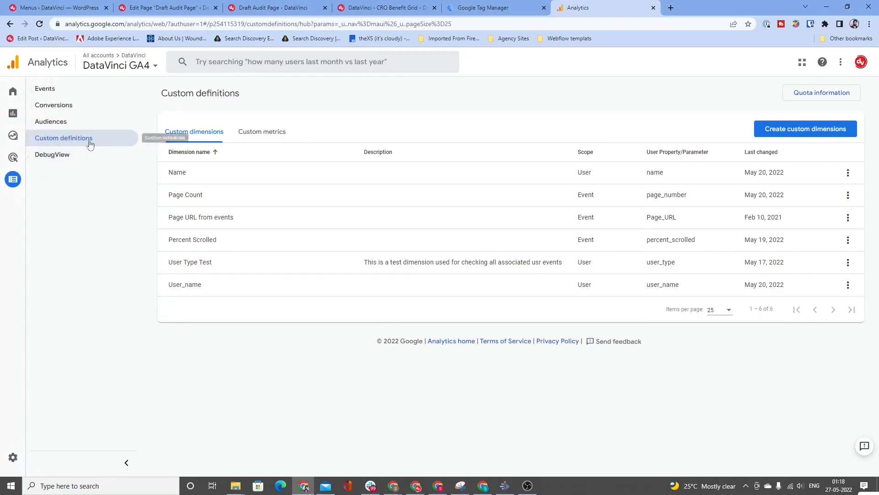
click(785, 130)
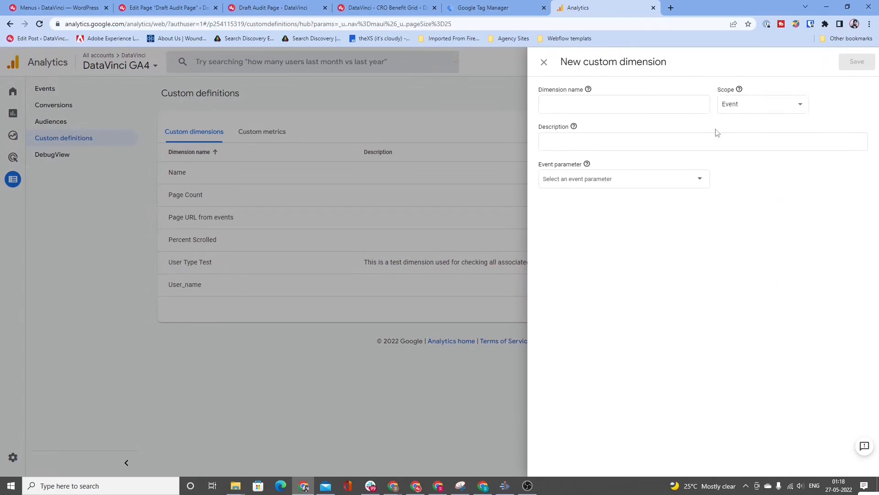
click(740, 109)
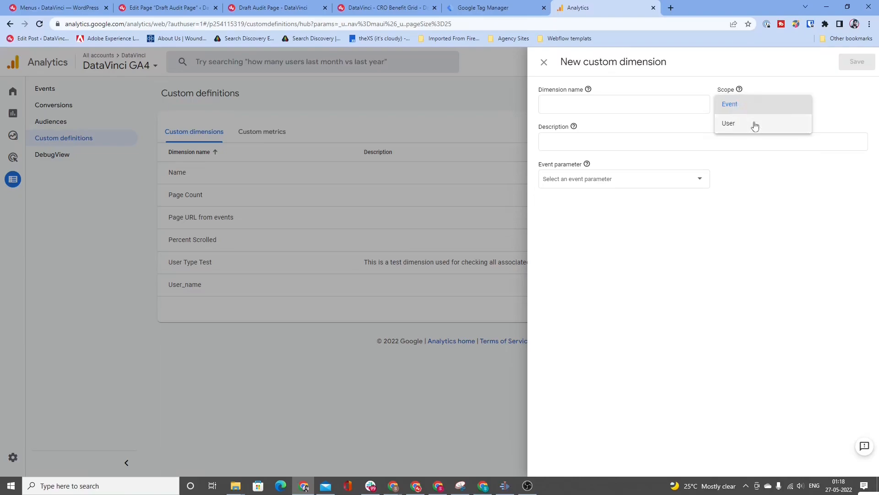
Step: Switch to Google Tag Manager and filter the accounts list by "da"
key(ctrl+shift+Tab)
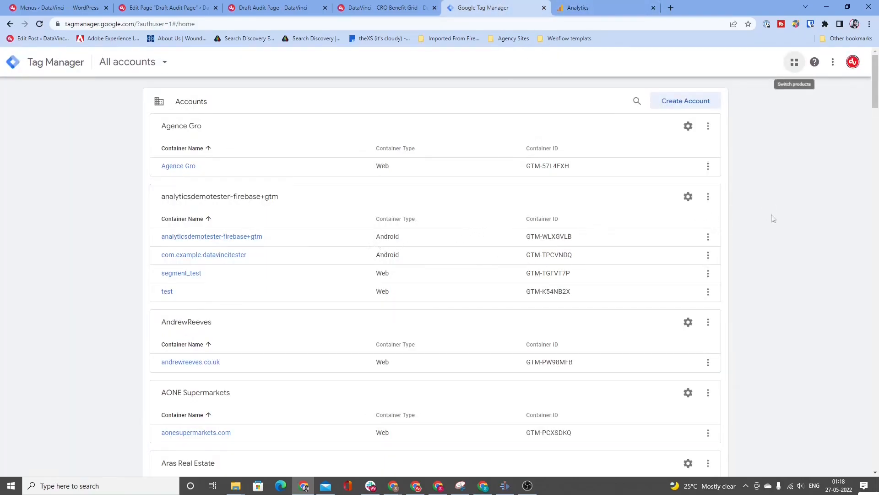
scroll(775, 218, down, 1)
scroll(774, 218, down, 9)
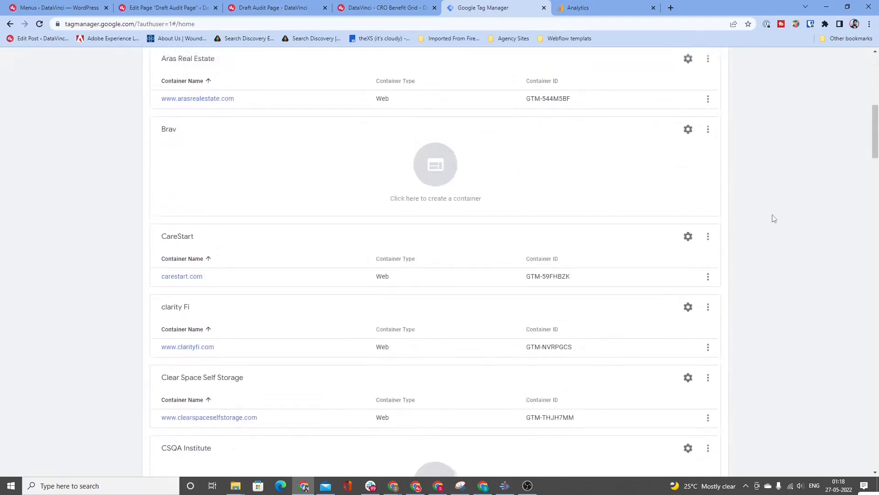
scroll(774, 219, up, 10)
click(636, 101)
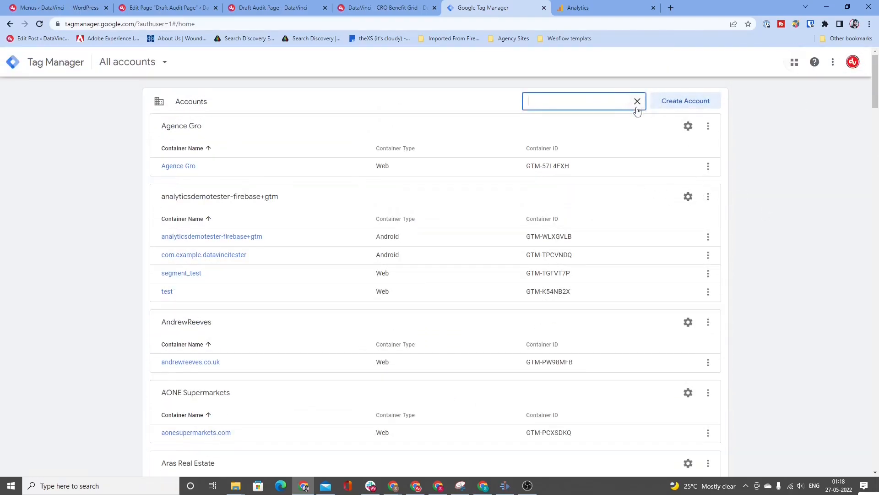
text(da)
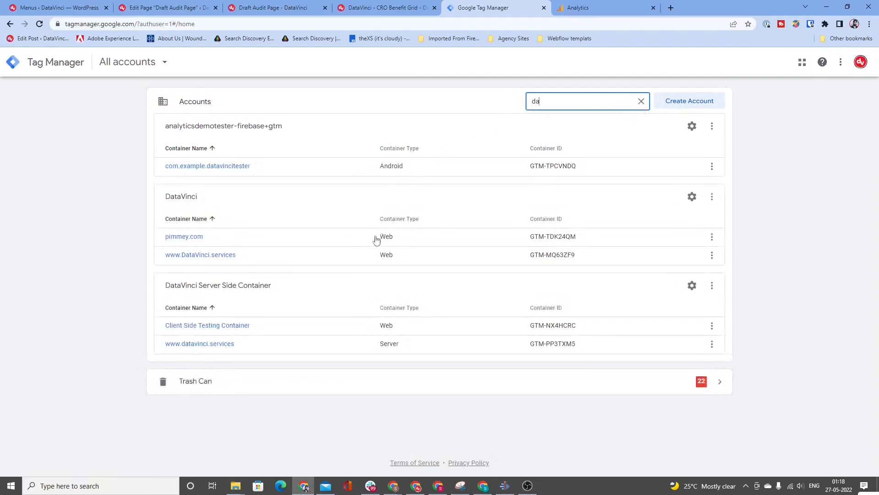
click(219, 351)
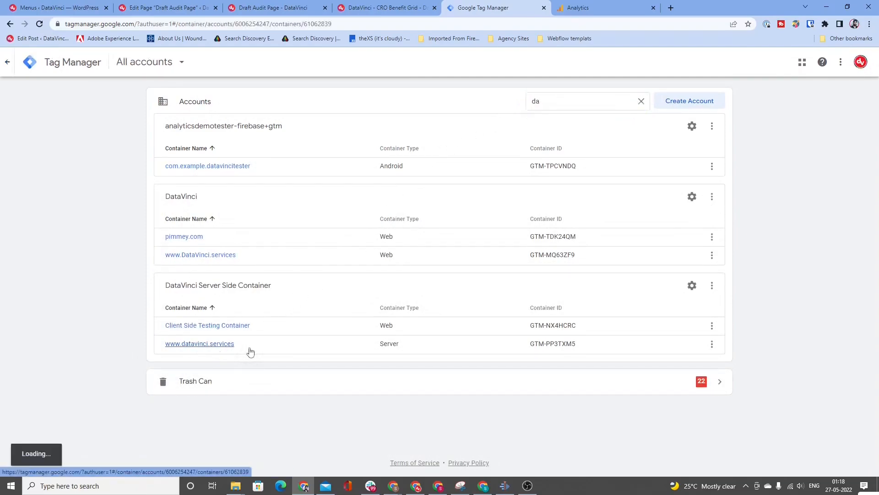
click(229, 350)
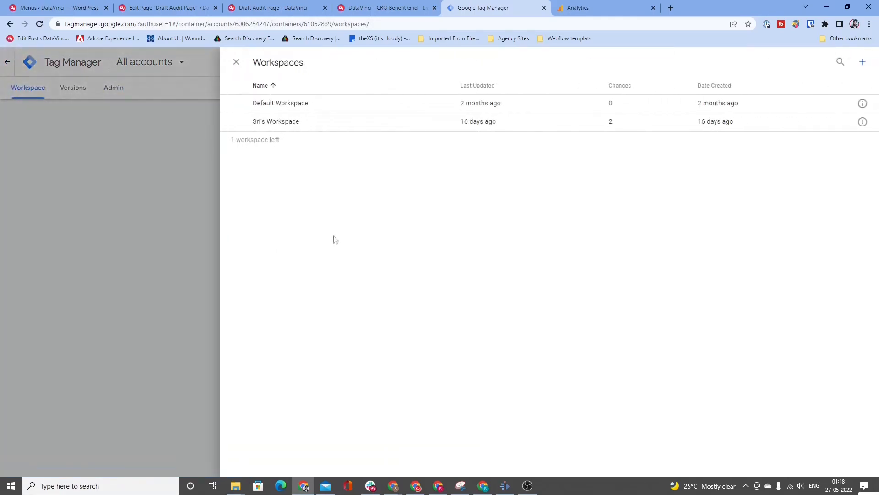
click(304, 108)
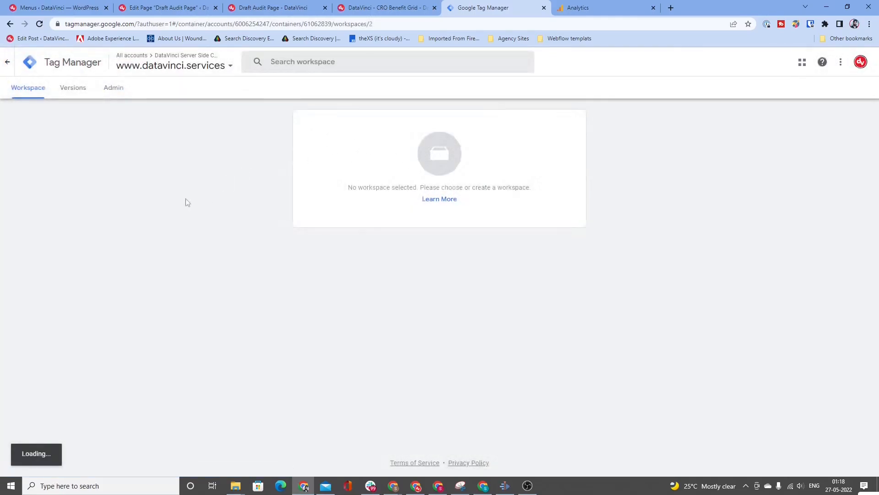
click(63, 195)
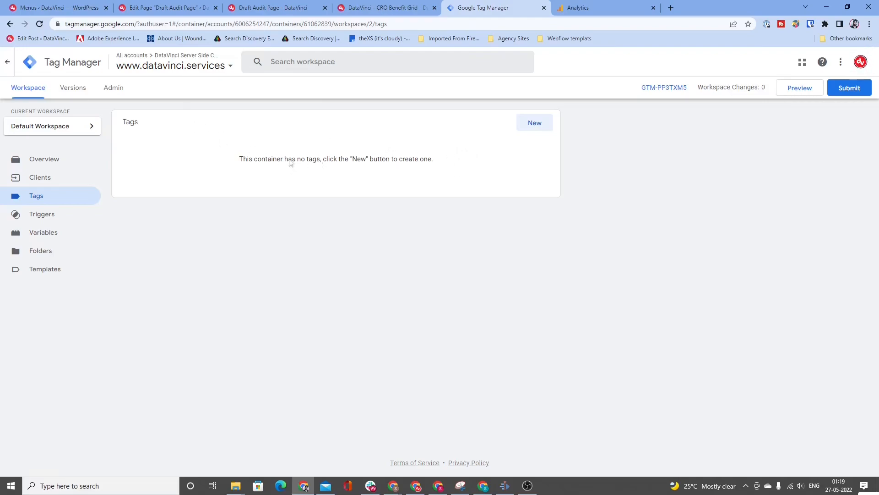
click(7, 62)
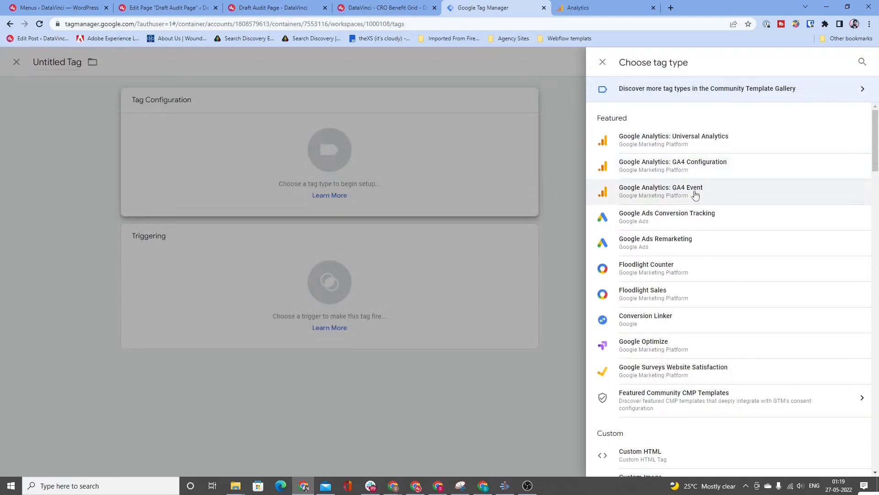
Step: Make the new tag a Google Analytics: GA4 Configuration tag, add a user property row and show its Fields to Set
click(692, 171)
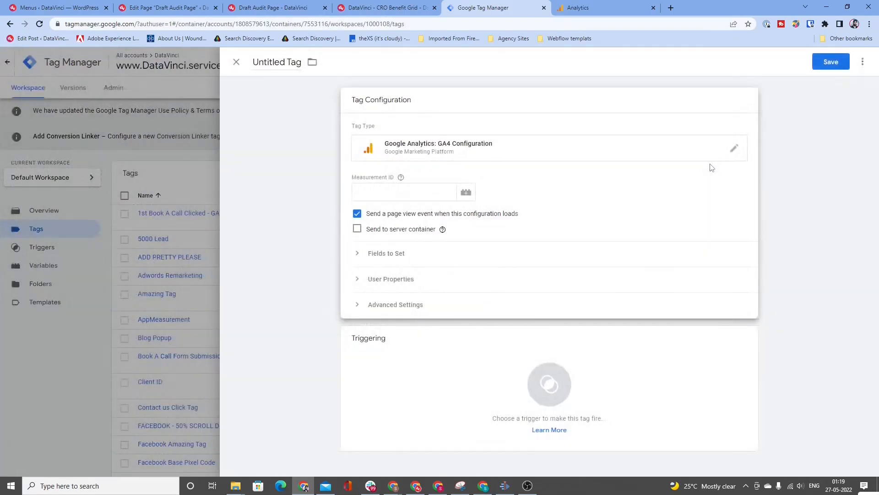
click(377, 279)
click(387, 312)
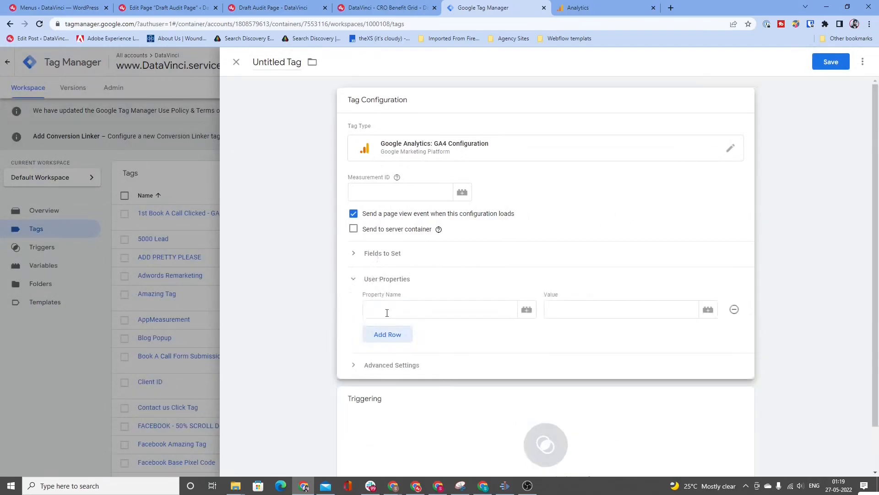
click(387, 311)
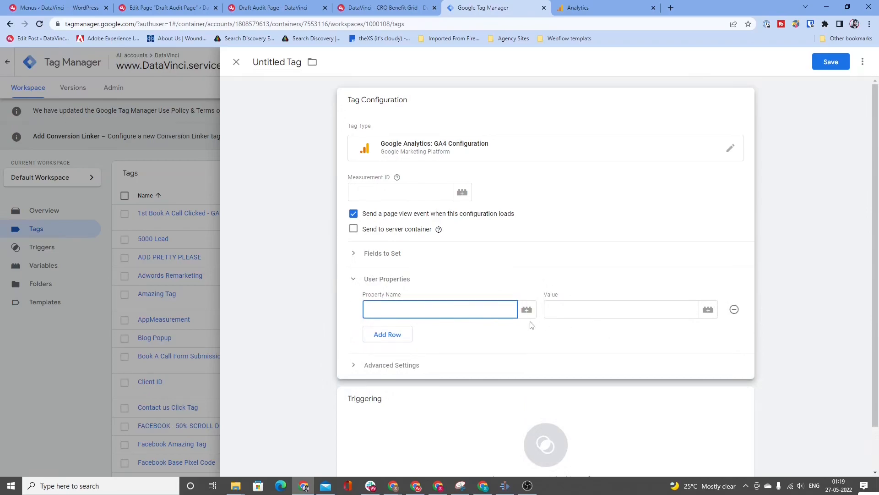
click(407, 260)
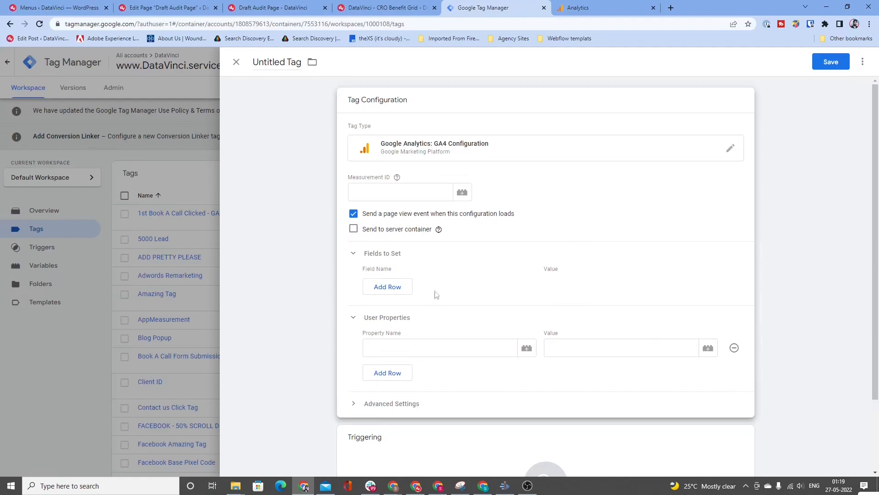
Step: Name the GA4 Configuration tag's user property login_status and bring up the variable suggestions for its value with "{{"
click(462, 344)
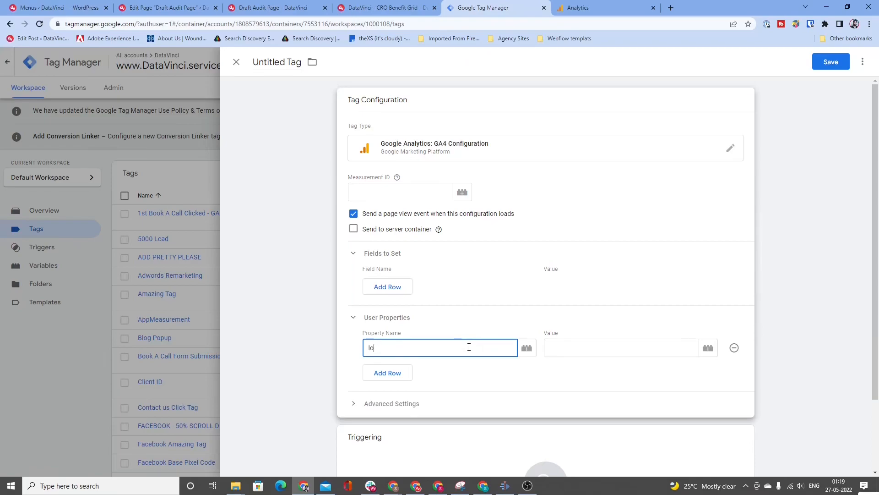
text(gin_status)
key(Tab)
key(Tab)
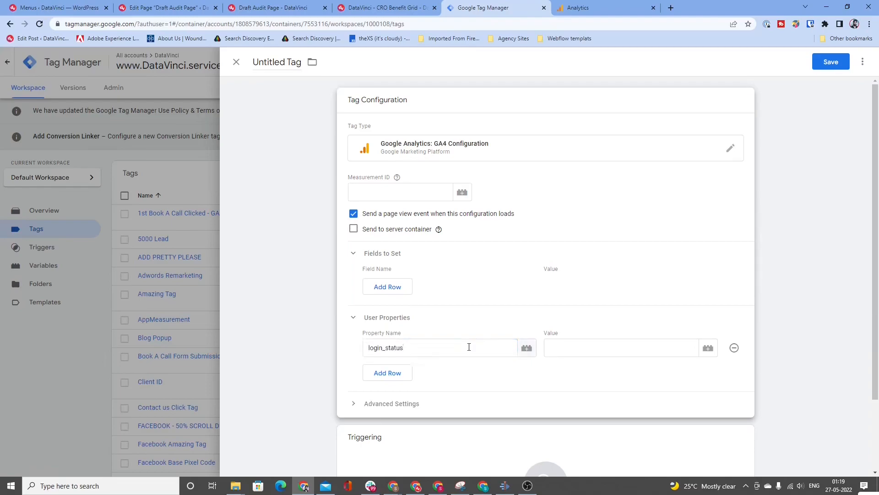
text({{)
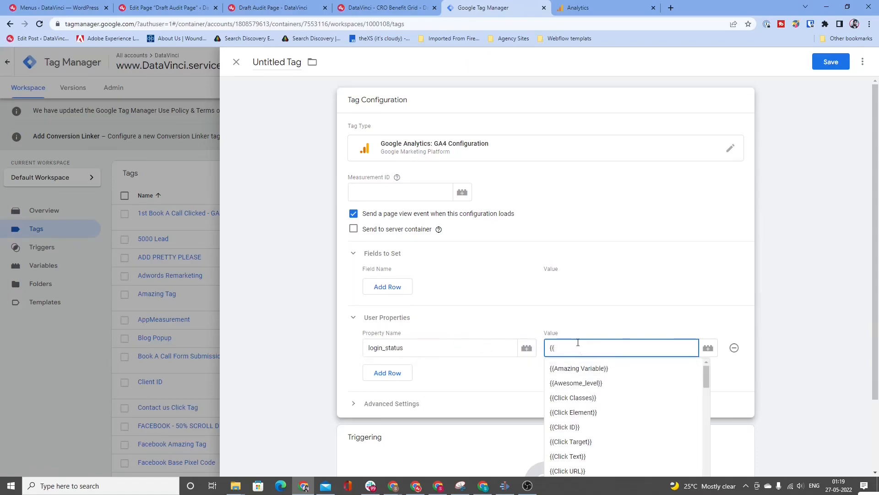
Step: Change the tag type to Google Analytics: GA4 Event and add an empty row to its User Properties
click(604, 148)
click(715, 191)
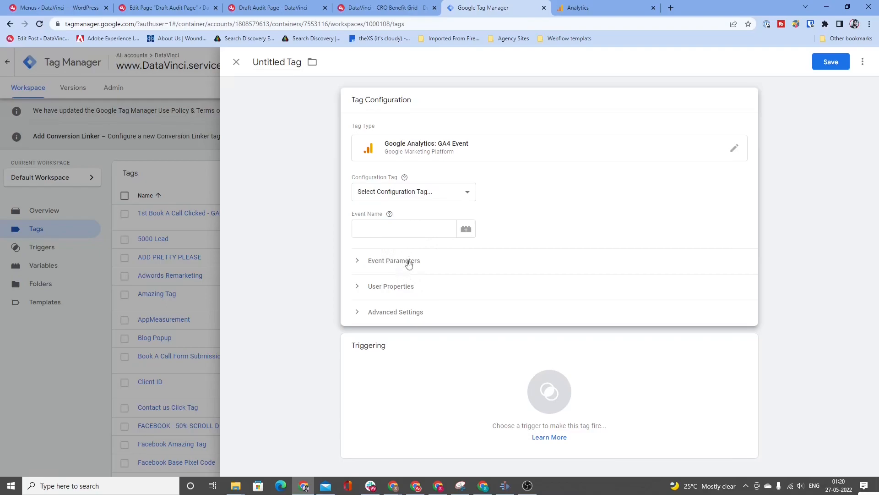
click(399, 287)
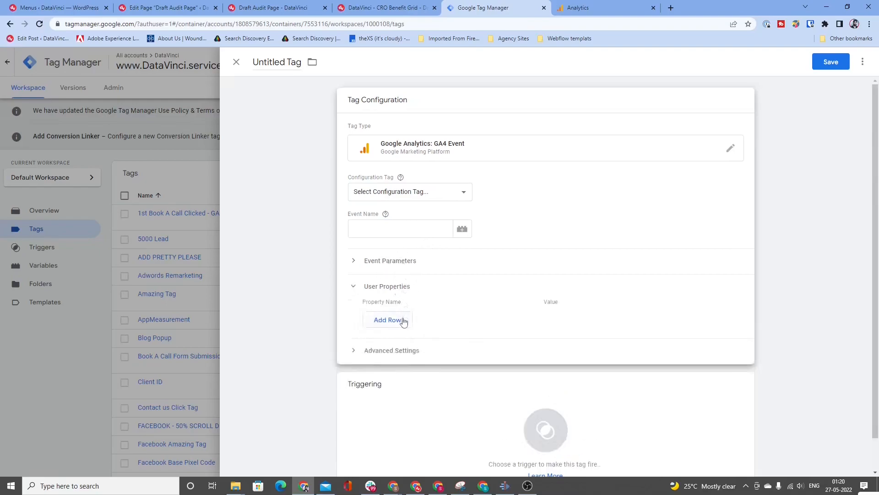
click(419, 315)
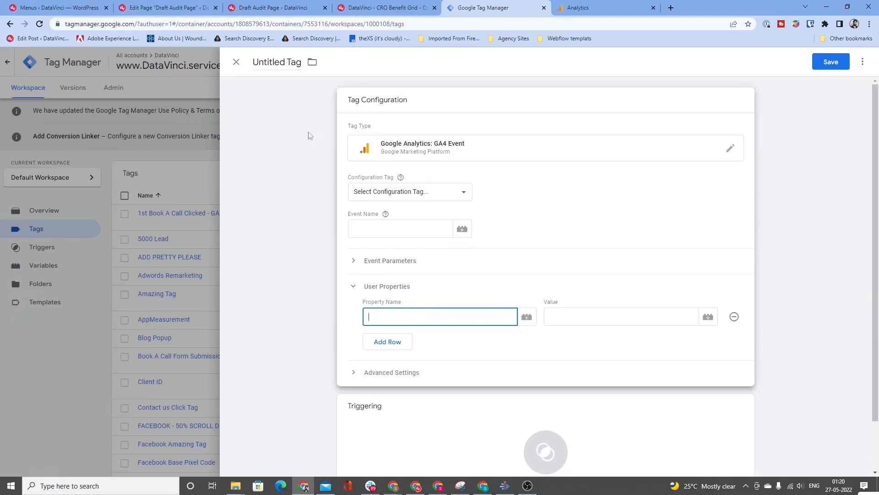
Step: Revisit the custom dimension scope options in Google Analytics, and open a blank Google Sheets spreadsheet in a new browser tab
click(573, 8)
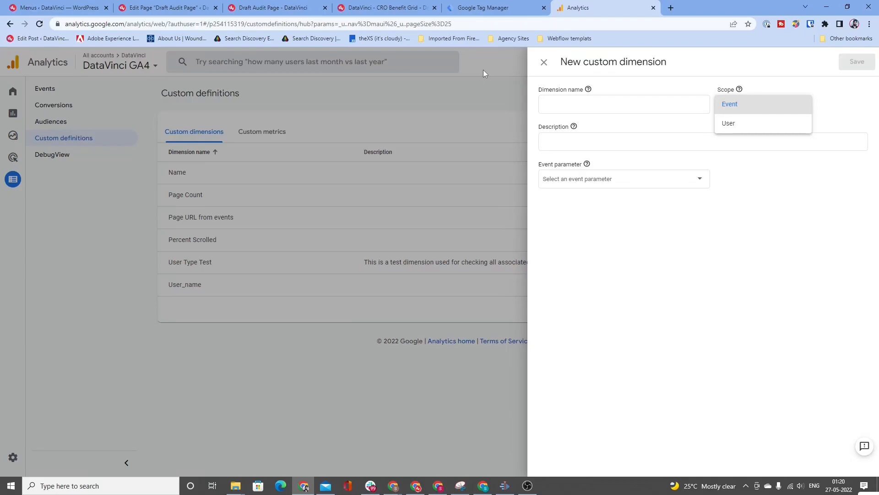
click(671, 8)
text(Google sheets)
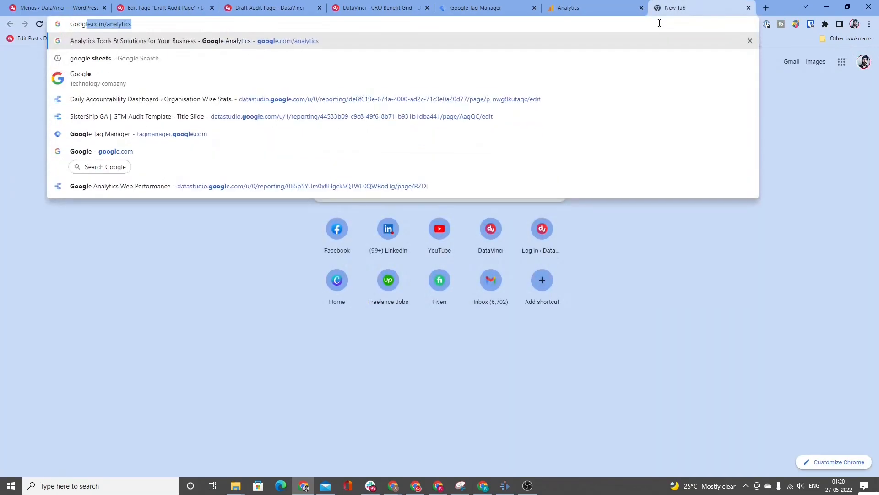
key(Return)
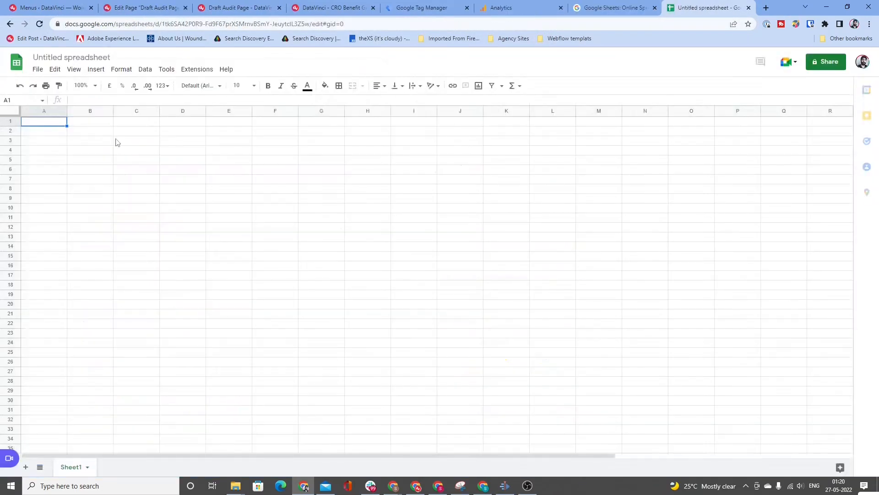
key(Down)
key(Right)
key(Up)
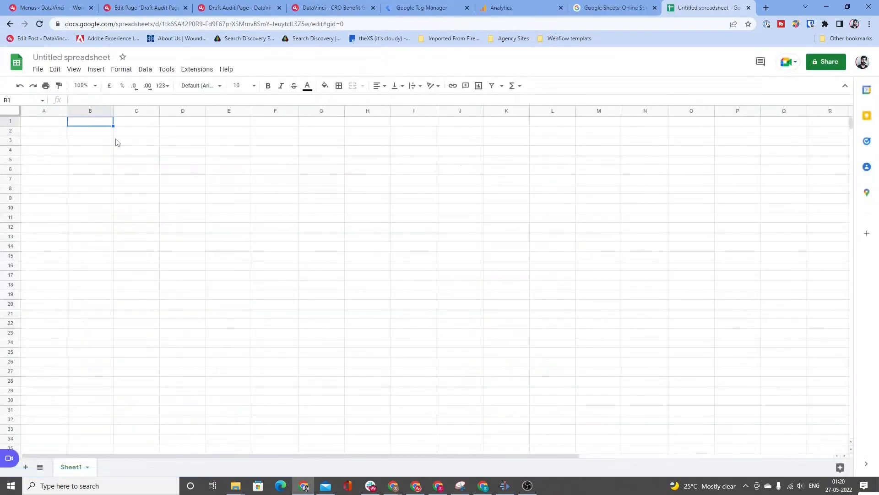
key(Down)
key(Down)
key(Down)
key(Down)
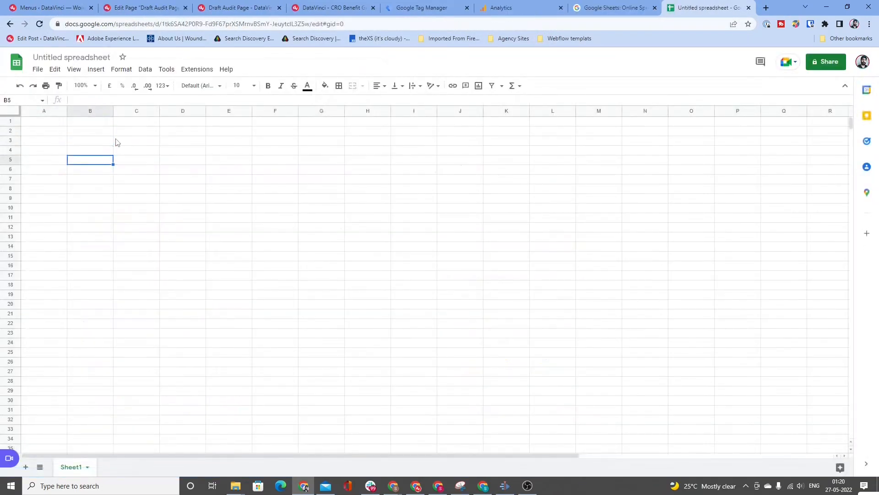
key(Up)
key(Up)
key(Up)
key(Up)
key(Down)
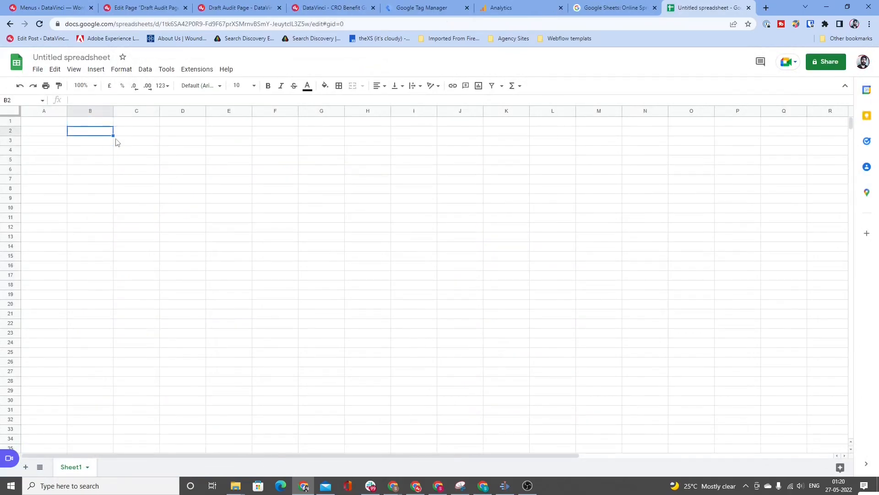
Step: Enter the row labels Session 1, Session 2 and Session 3 in cells A2 to A4
key(Left)
text(S)
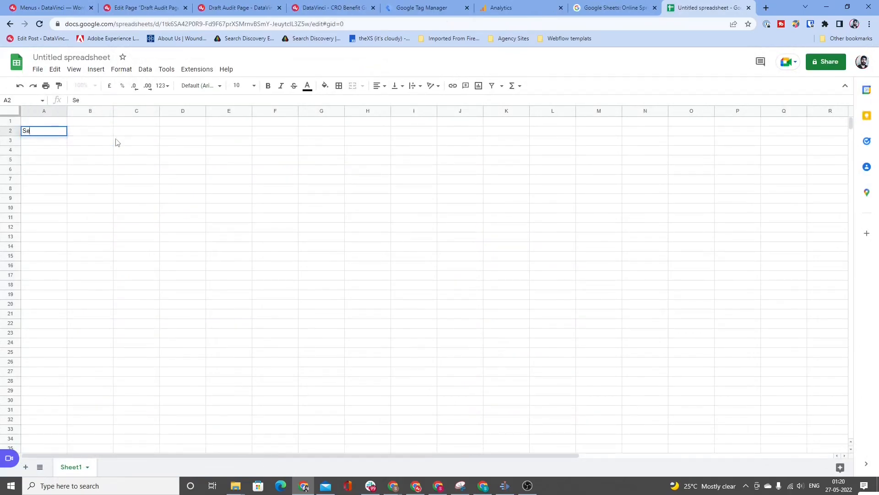
text(ession 1)
key(Return)
text(Session 2)
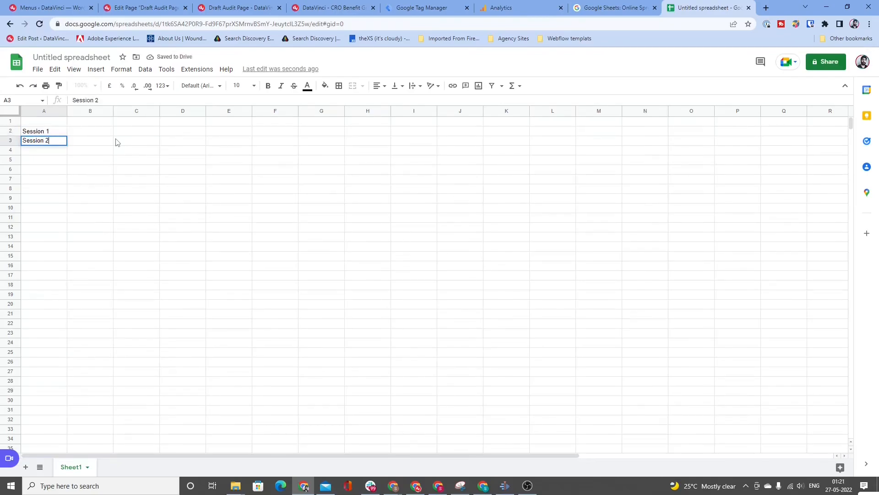
key(Return)
text(Session )
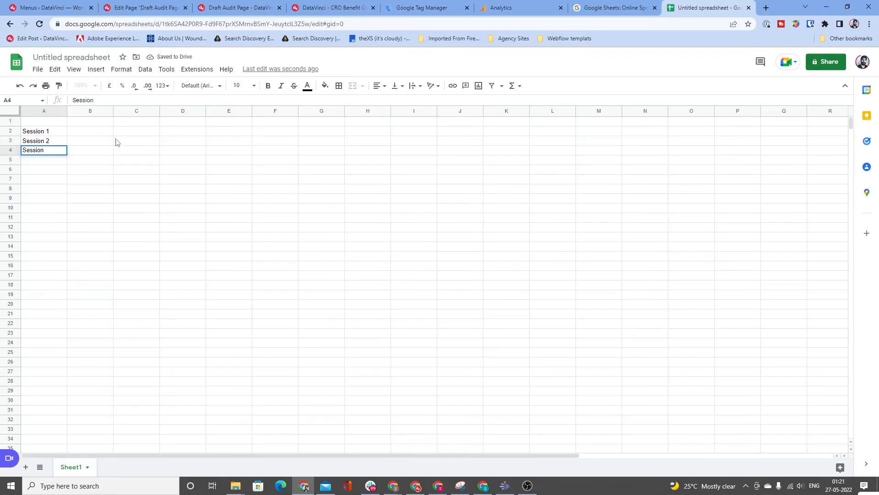
text(3)
key(Return)
Step: Enter the column heading Hit 1 in cell B1
key(Up)
key(Up)
key(Up)
key(Up)
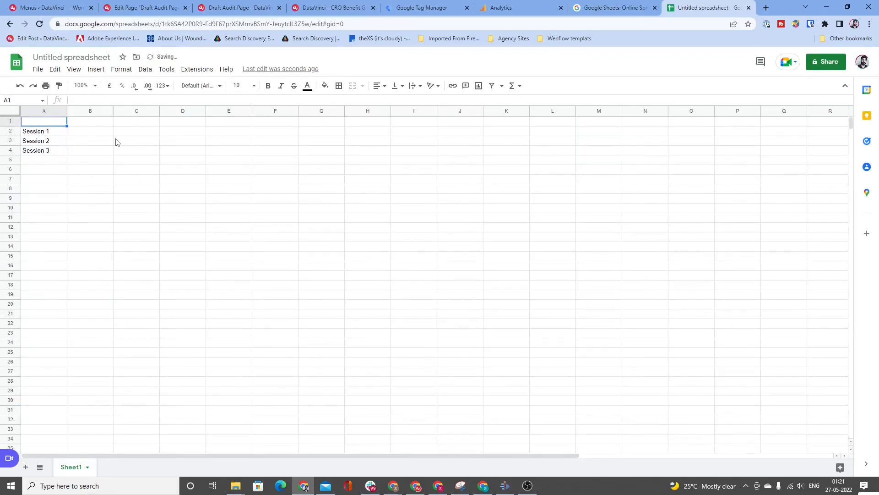
key(Right)
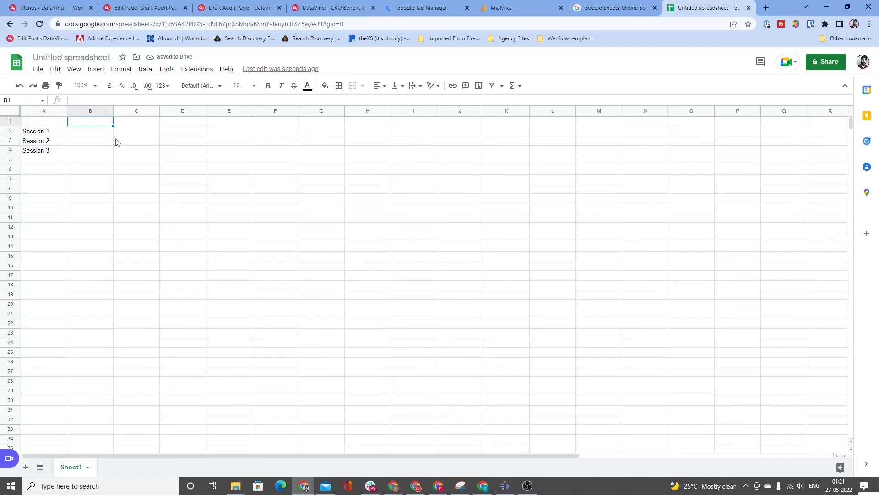
text(Hit)
key(BackSpace)
key(BackSpace)
key(BackSpace)
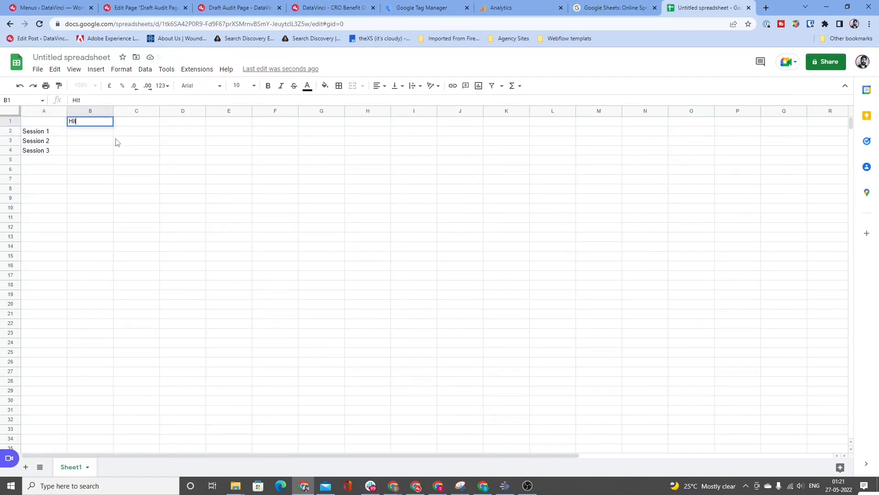
key(Tab)
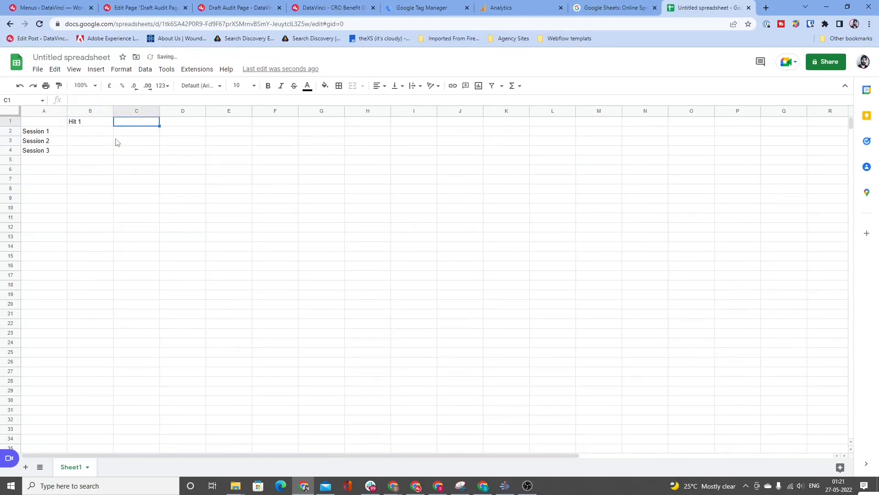
Step: Enter the column headings Hit 2, Hit 3, Hit 4 and Hit 5 in cells C1 to F1
text(Hit 2)
key(Return)
key(Up)
key(Tab)
text(Hit 3)
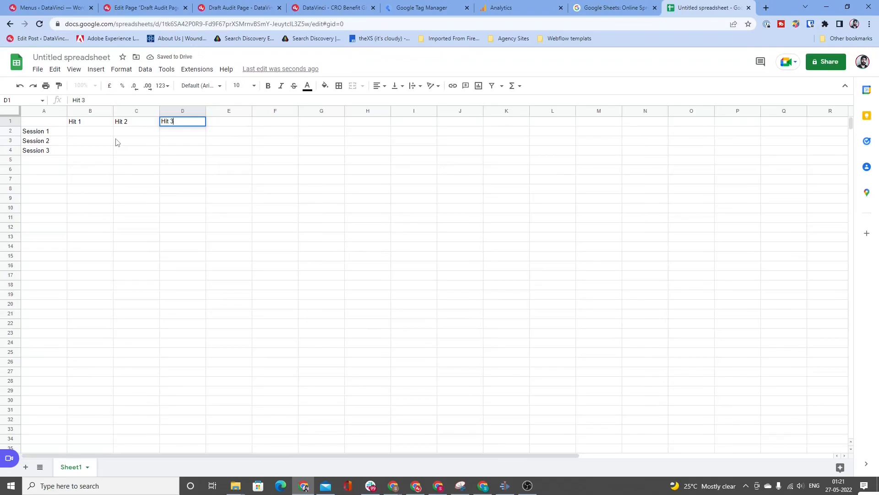
key(Tab)
text(Ho)
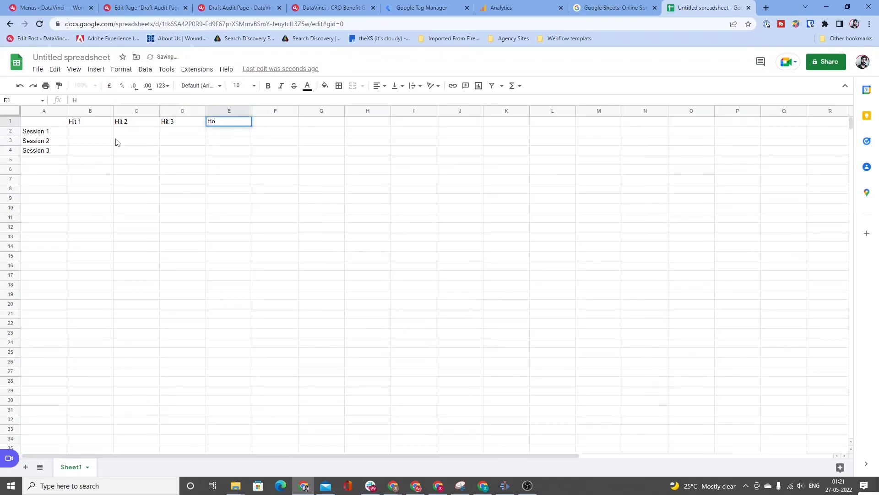
key(BackSpace)
text(it 4)
key(Tab)
text(H)
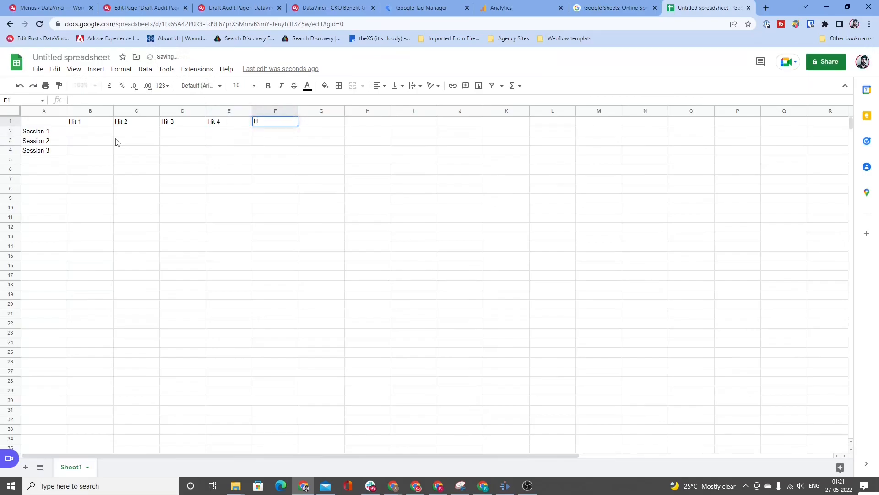
text(it 5)
key(Down)
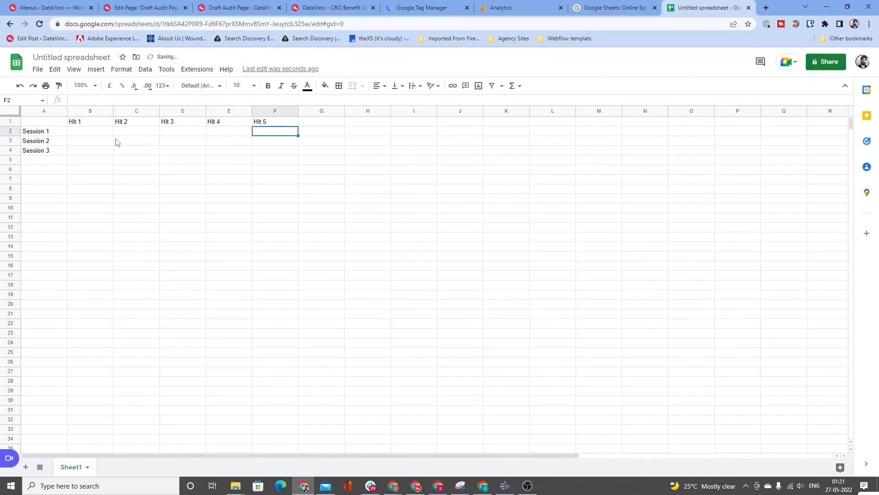
key(Left)
key(Left)
key(Left)
key(Left)
key(Left)
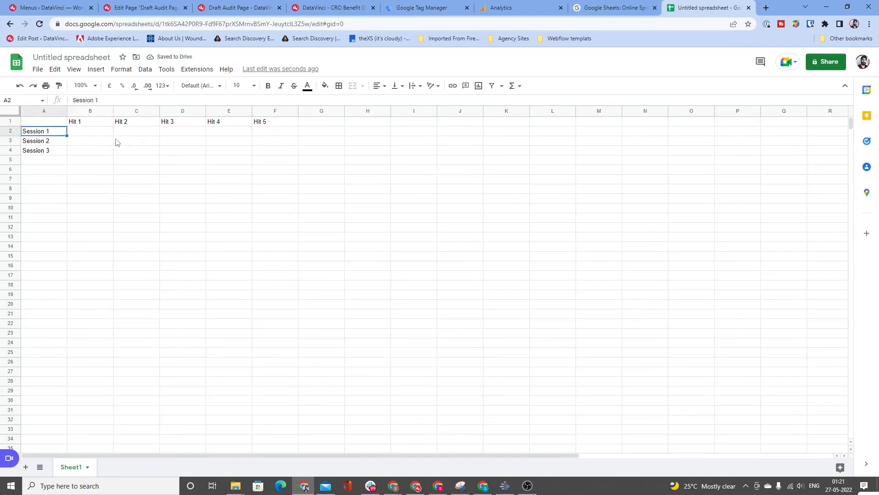
key(shift+Down)
key(shift+Down)
key(shift+Down)
Step: Centre-align the Hit 1 to Hit 5 column headings in cells B1 to F1
key(Up)
key(Right)
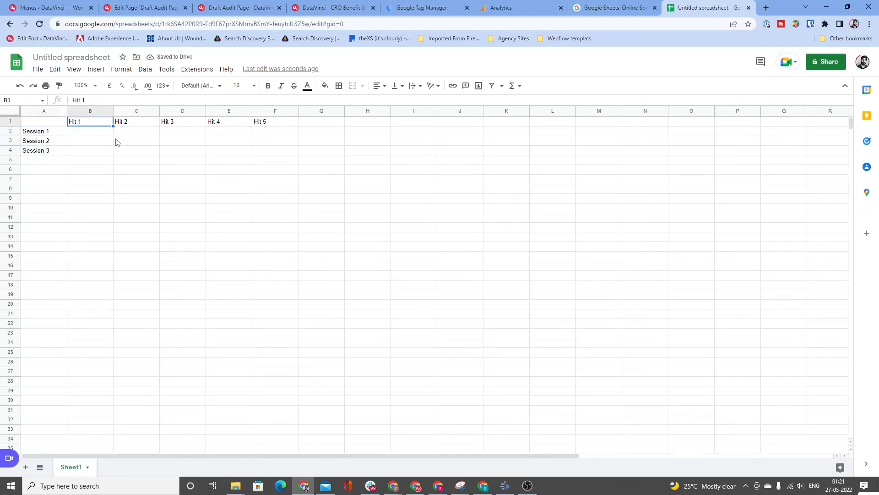
key(shift+Right)
key(shift+Right)
key(shift+Right)
key(shift+Right)
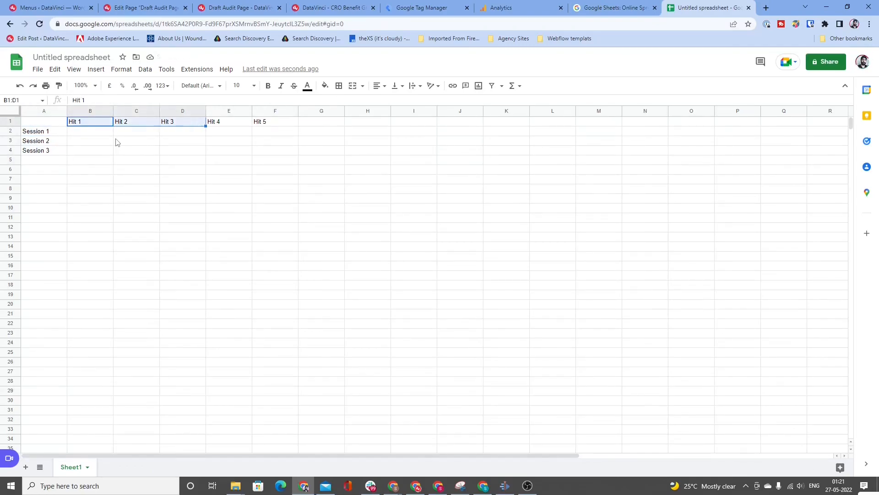
key(Left)
key(Right)
key(shift+Right)
key(shift+Right)
key(shift+Right)
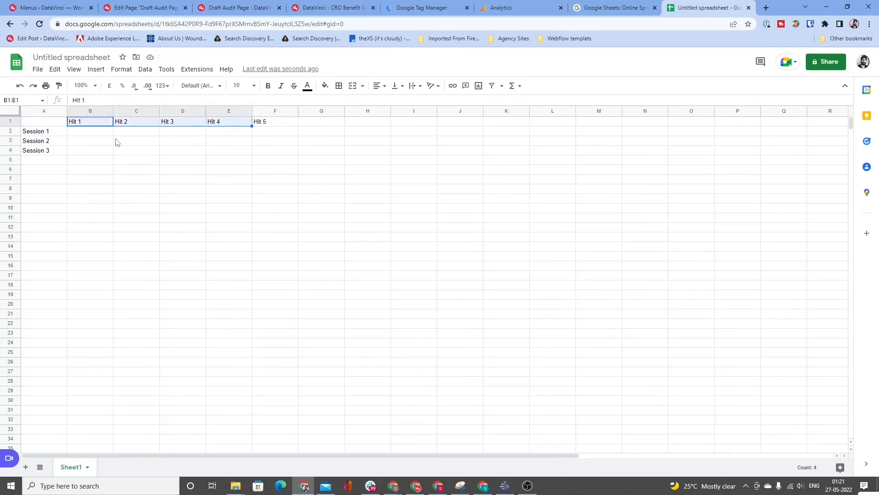
key(shift+Right)
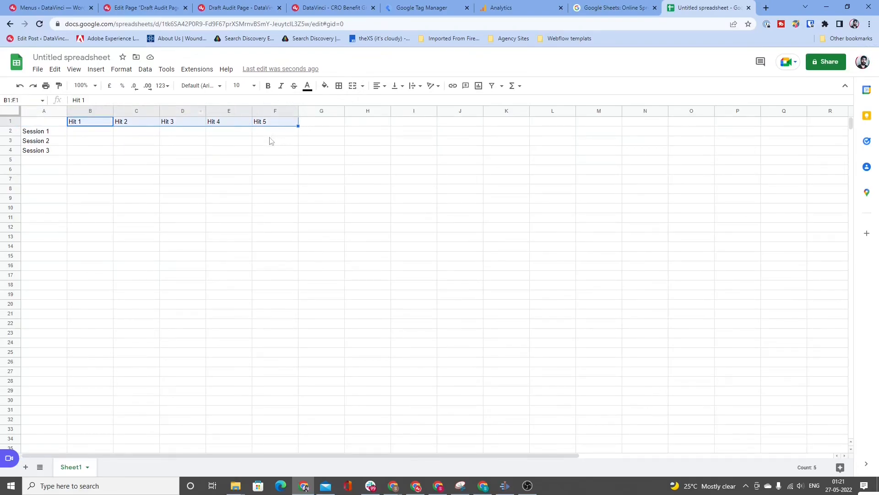
click(378, 85)
click(392, 103)
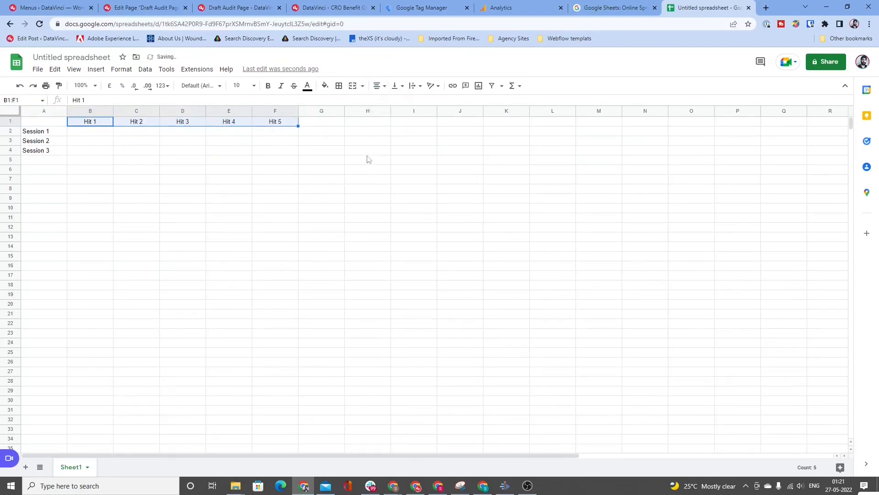
click(181, 141)
key(Left)
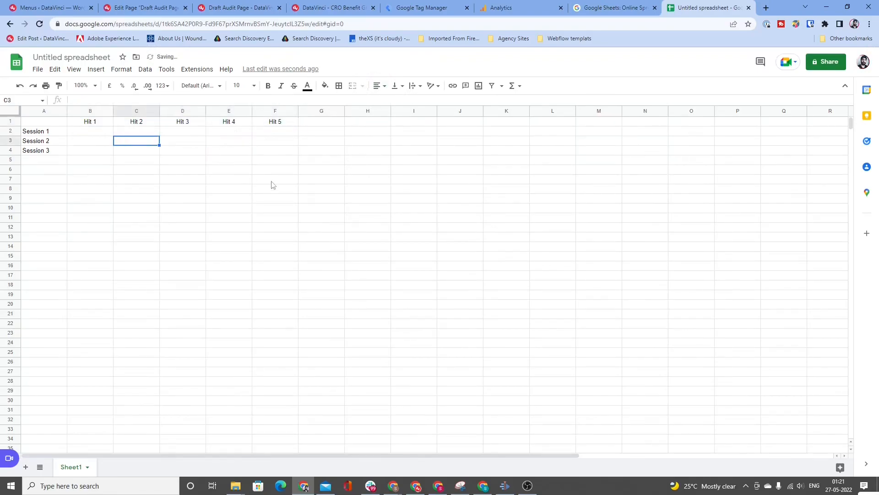
key(Right)
key(Right)
key(Left)
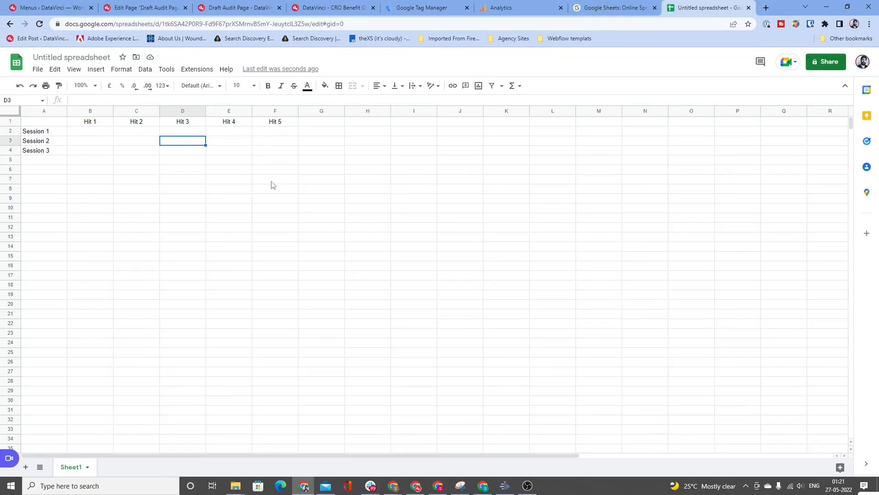
key(Right)
key(Left)
key(Left)
key(Left)
key(Left)
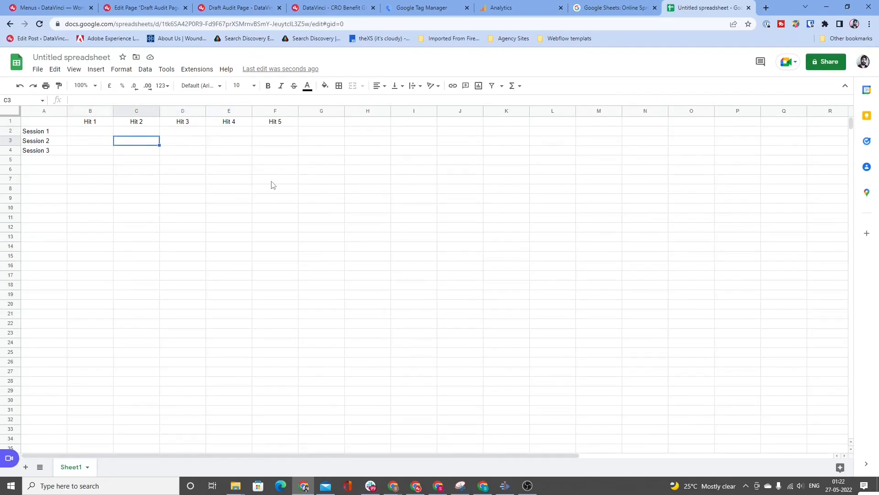
key(Right)
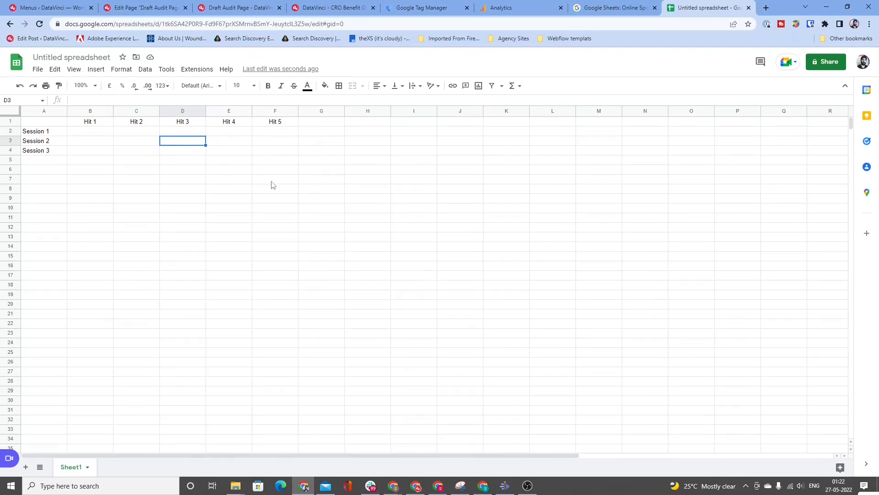
Step: Enter X in B2 and fill it across to F2, marking all five hits of Session 1
key(Left)
key(Up)
key(Left)
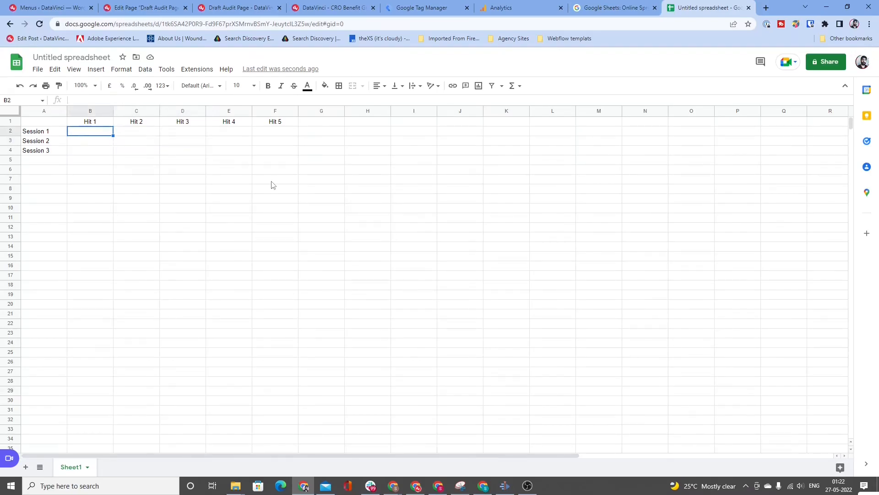
key(shift+Right)
key(shift+Right)
key(shift+Right)
key(shift+Right)
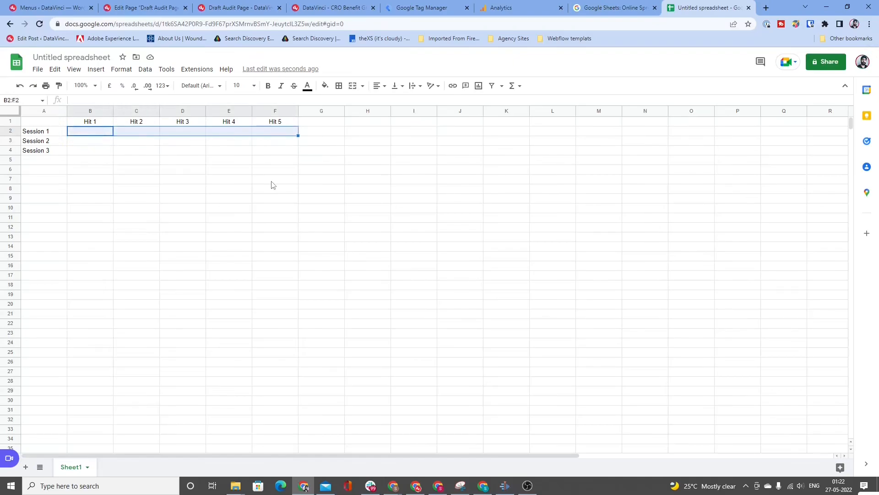
text(X)
key(Left)
key(Right)
key(shift+Right)
key(shift+Right)
key(shift+Right)
key(shift+Right)
key(ctrl+r)
key(Down)
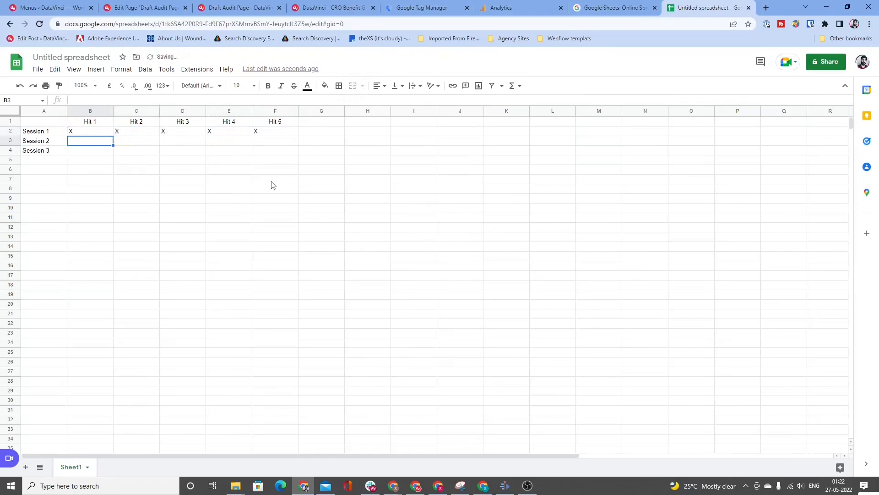
Step: Fill the X marks of Hit 1 and Hit 2 down into the Session 2 row, cells B3 and C3
key(Up)
key(shift+Down)
key(shift+Right)
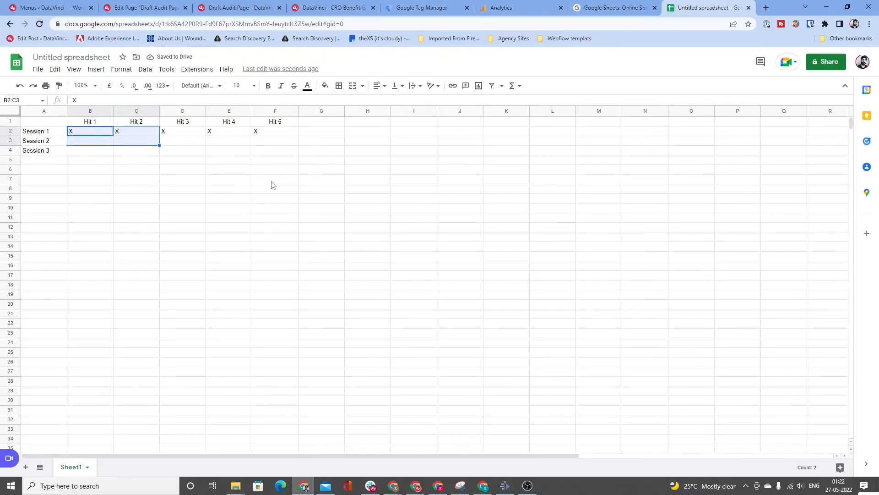
key(ctrl+d)
Step: Enter the value 19 for Hit 3 of Session 2 in cell D3
key(Down)
key(Right)
key(Right)
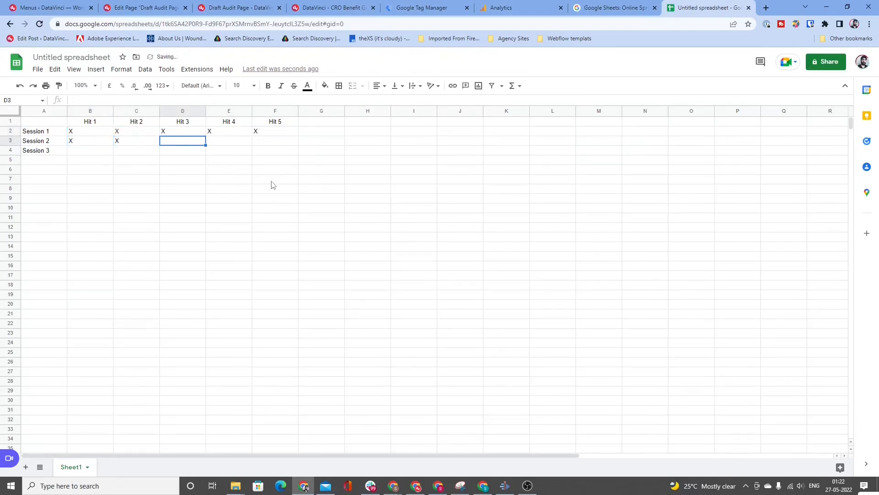
key(Down)
key(Up)
text(19)
key(Return)
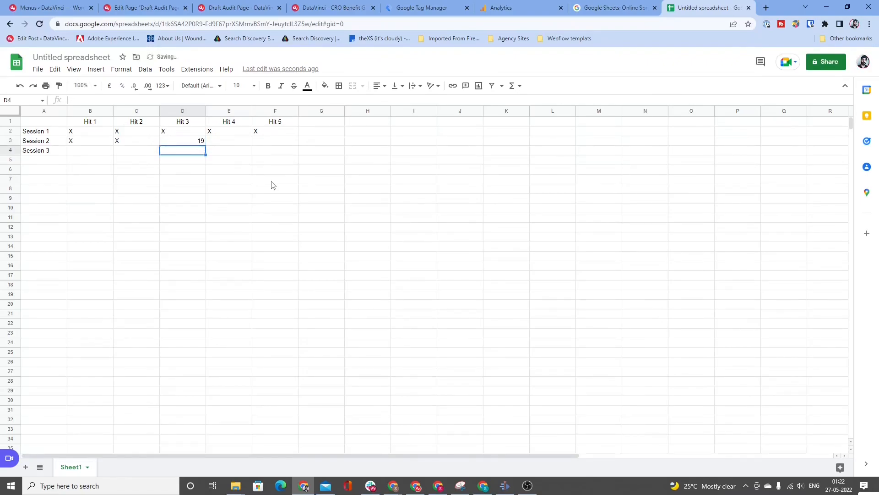
key(Up)
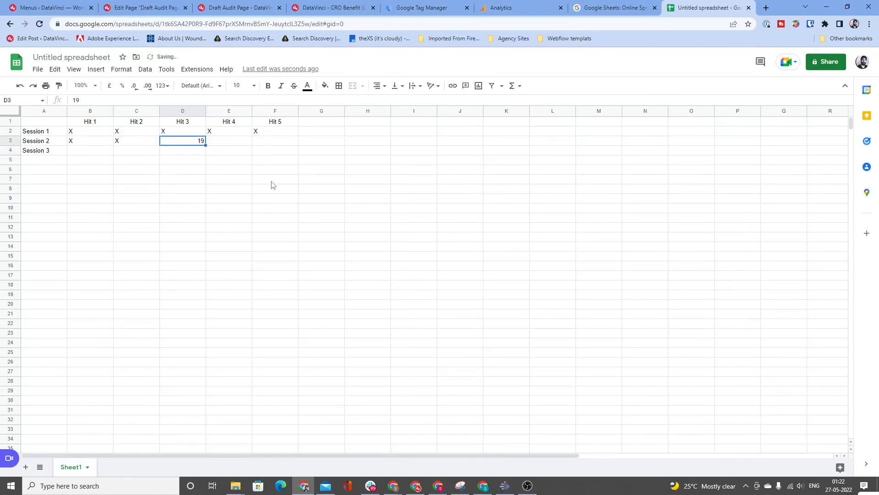
Step: Highlight the grid of hits and sessions, B1 to F4, to examine the values across all sessions
key(Up)
key(Left)
key(Up)
key(Left)
key(shift+Down)
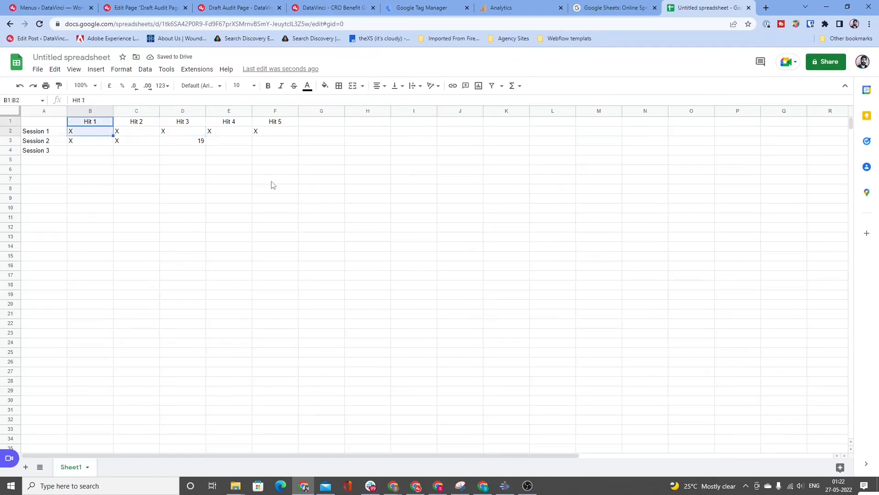
key(shift+Down)
key(shift+Down)
key(shift+Right)
key(shift+Right)
key(shift+Right)
key(shift+Right)
key(shift+Right)
key(shift+Left)
key(shift+Left)
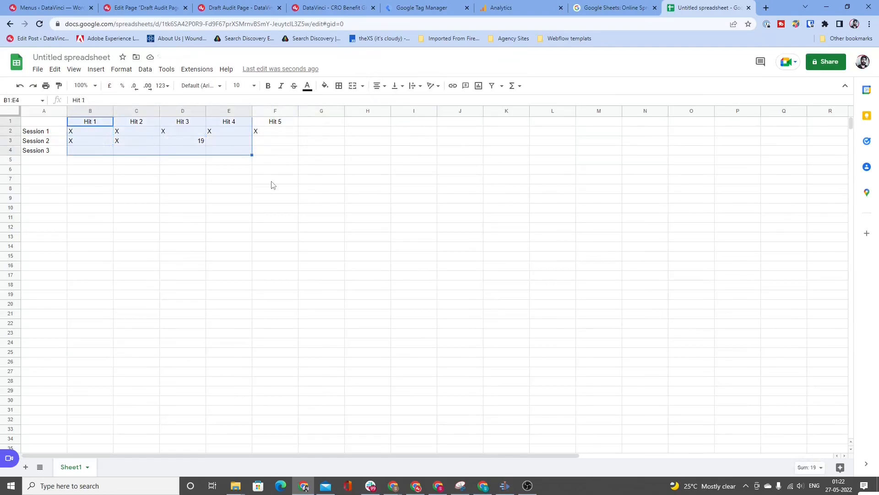
key(shift+Right)
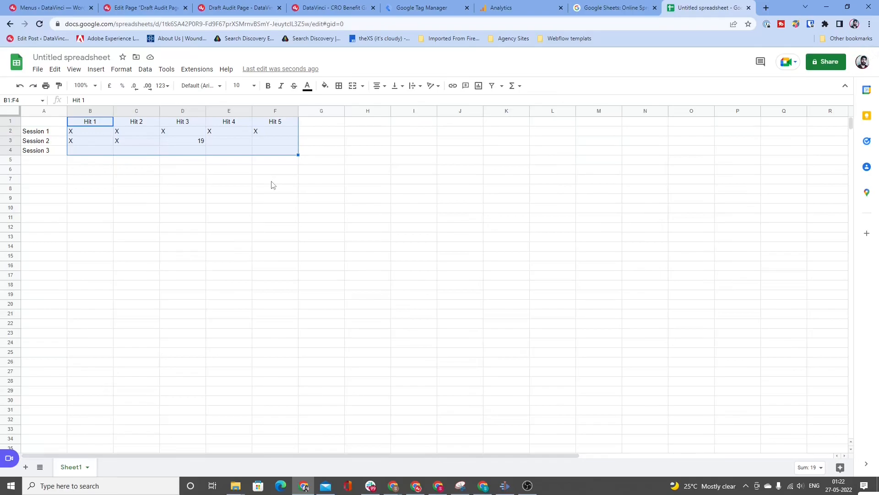
key(Right)
key(Left)
key(Left)
key(Right)
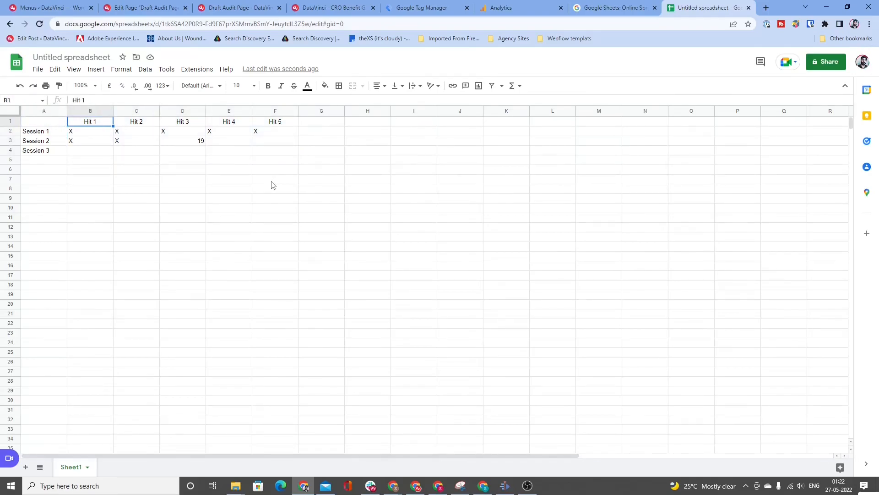
Step: Copy the 19 from D3 into the Hit 1 and Hit 2 cells of Session 2, B3 and C3
key(Down)
key(Down)
key(Right)
key(Up)
key(Right)
key(Down)
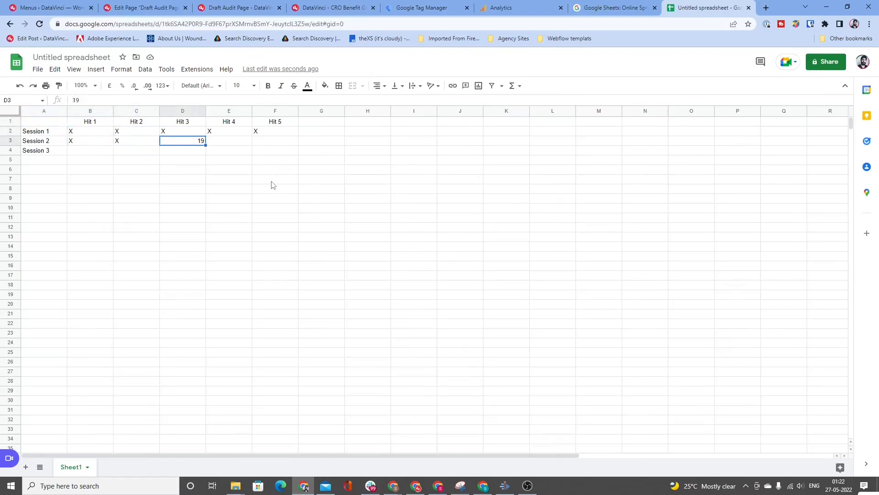
key(Right)
key(Left)
key(ctrl+c)
key(Left)
key(Left)
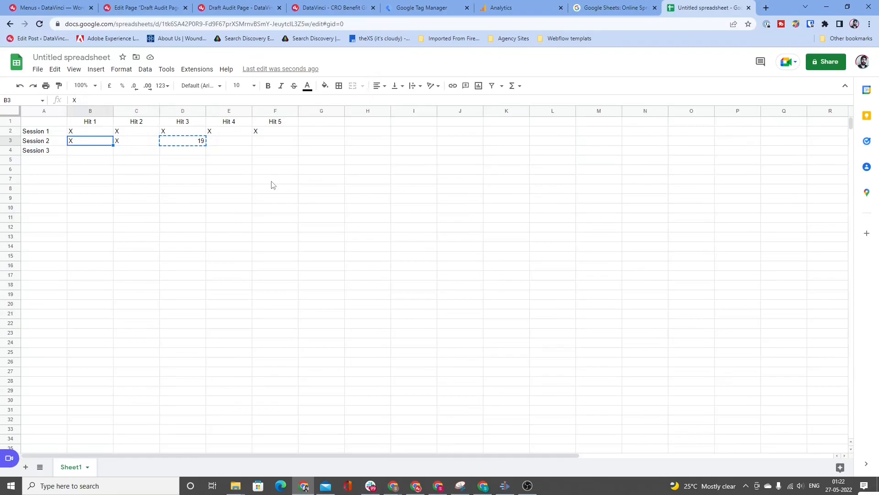
key(shift+Right)
key(ctrl+v)
Step: Paste the copied 19 over all five hits of Session 1, cells B2 to F2
key(Up)
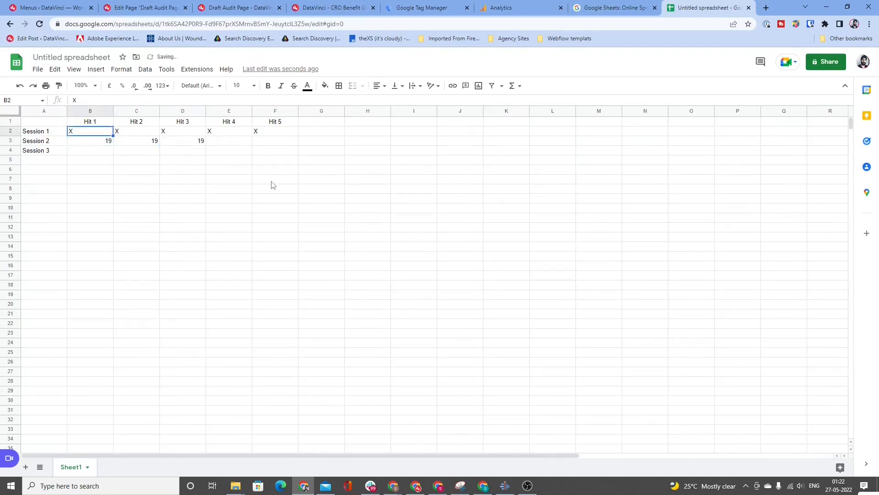
key(shift+Right)
key(shift+Right)
key(shift+Right)
key(shift+Right)
key(ctrl+v)
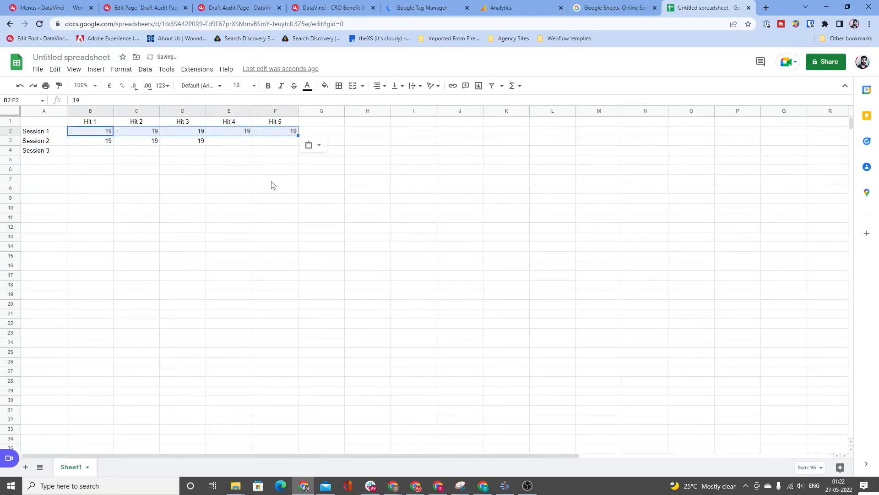
Step: Centre-align the Session 1 and Session 2 hit cells, B2 to F3
key(shift+Left)
key(shift+Left)
key(shift+Left)
key(shift+Left)
key(shift+Down)
key(shift+Right)
key(shift+Right)
key(shift+Right)
key(shift+Right)
key(shift+Right)
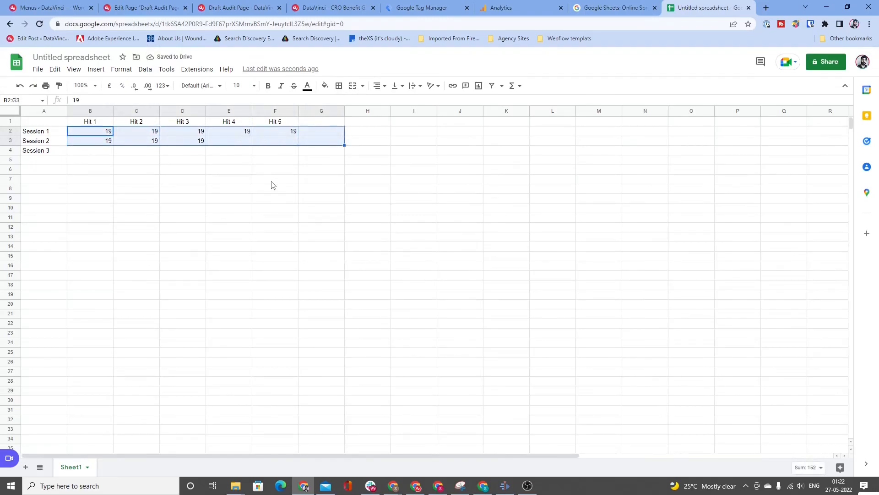
key(shift+Left)
click(383, 86)
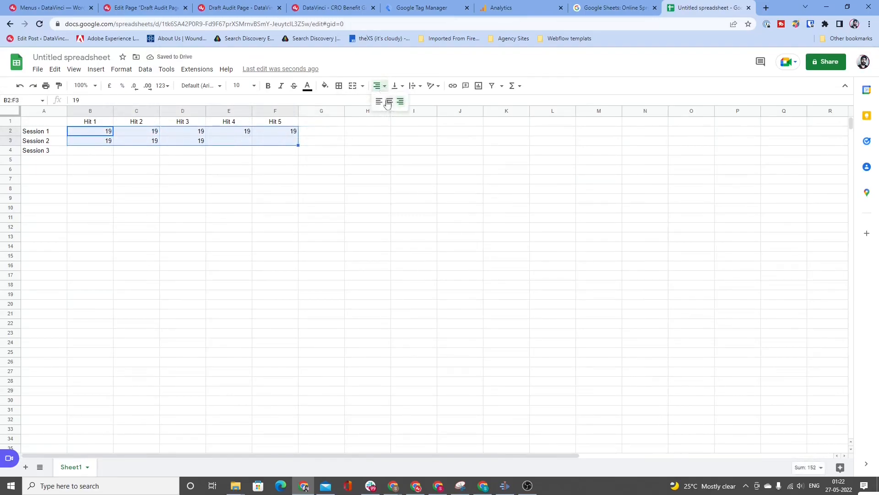
click(387, 106)
key(Down)
key(Down)
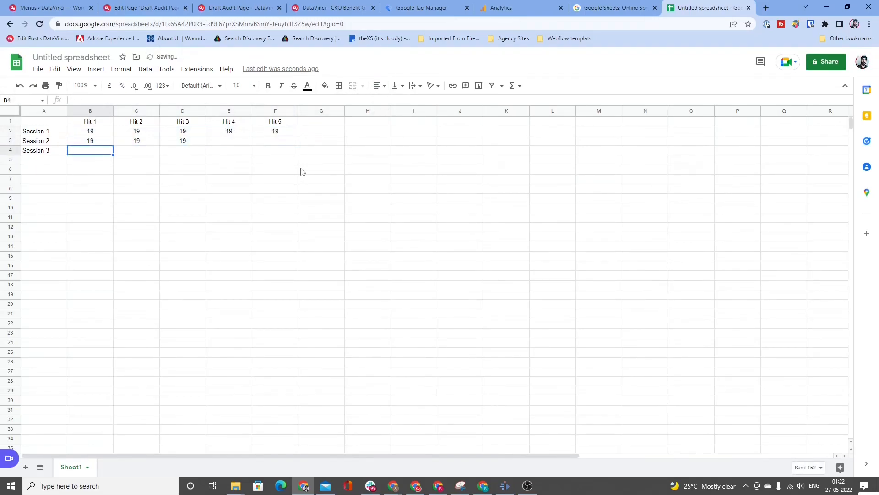
key(Up)
key(Up)
key(Down)
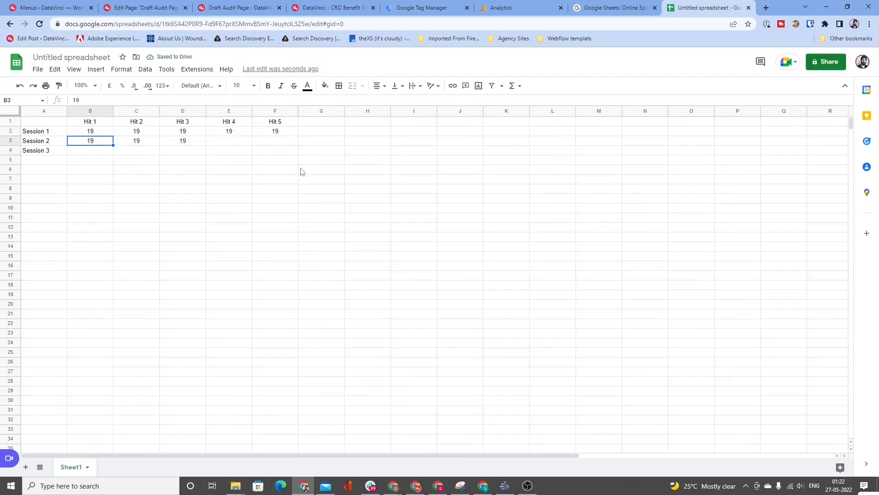
key(Right)
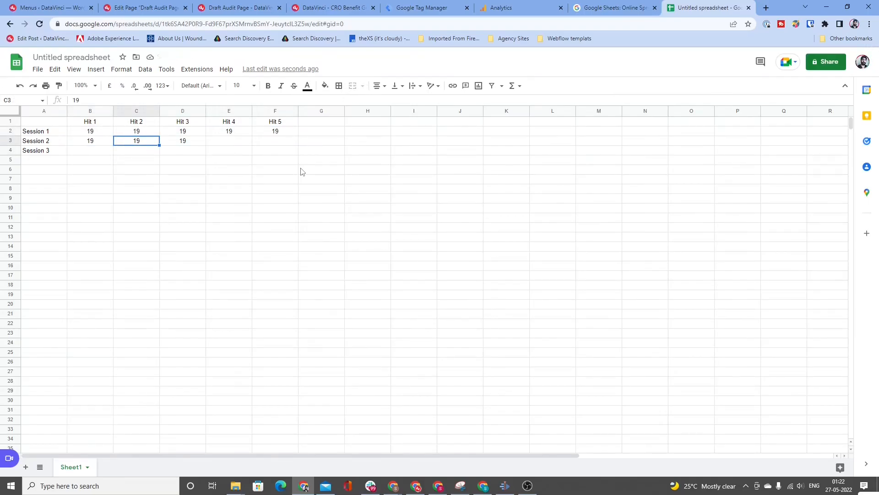
key(Right)
key(shift+Right)
key(shift+Right)
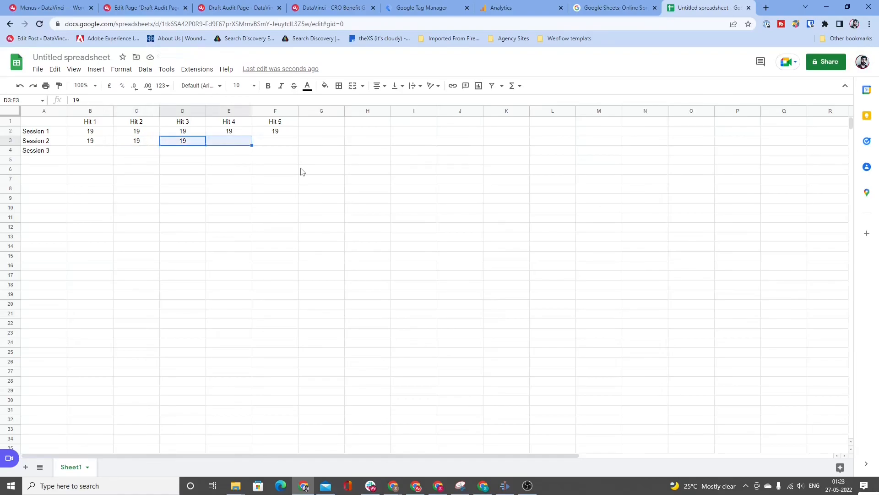
Step: Fill the 19 from D3 across to F3 and copy the Session 2 values down into Session 3, B4 to F4
key(ctrl+r)
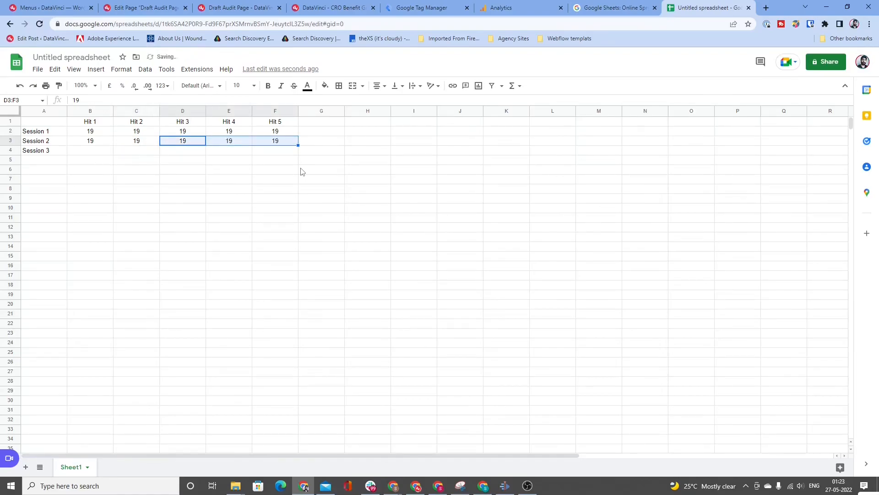
key(Left)
key(Left)
key(shift+Down)
key(shift+Right)
key(shift+Right)
key(shift+Right)
key(shift+Right)
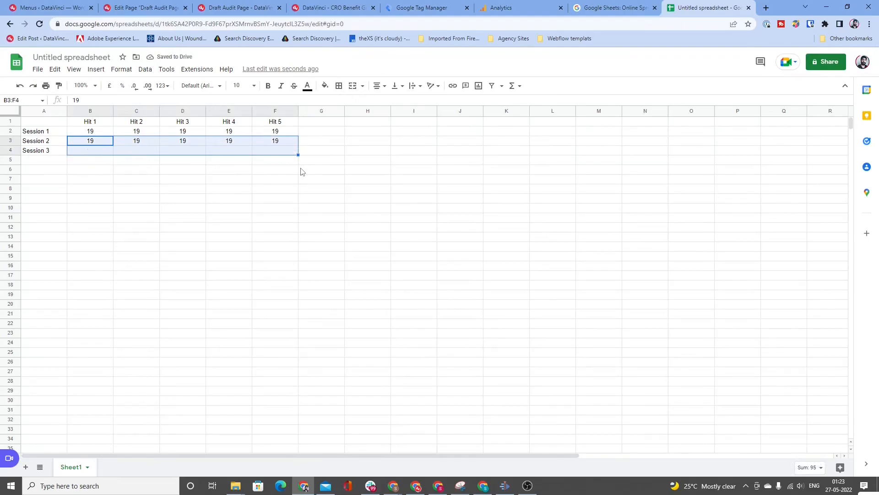
key(ctrl+d)
Step: Fill the Hit 3 cell of Session 2, D3, with the standard red colour
key(Right)
key(Right)
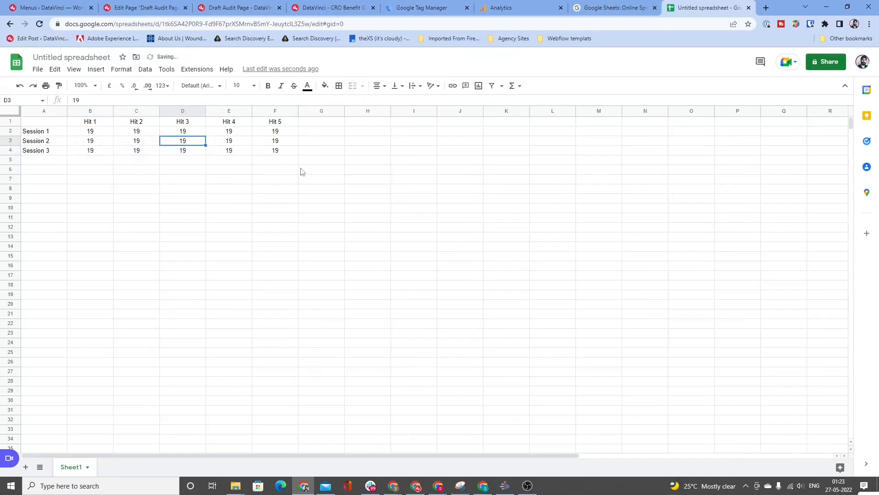
key(Right)
key(Right)
key(Right)
key(Right)
key(Left)
key(Left)
key(Left)
key(Left)
click(325, 86)
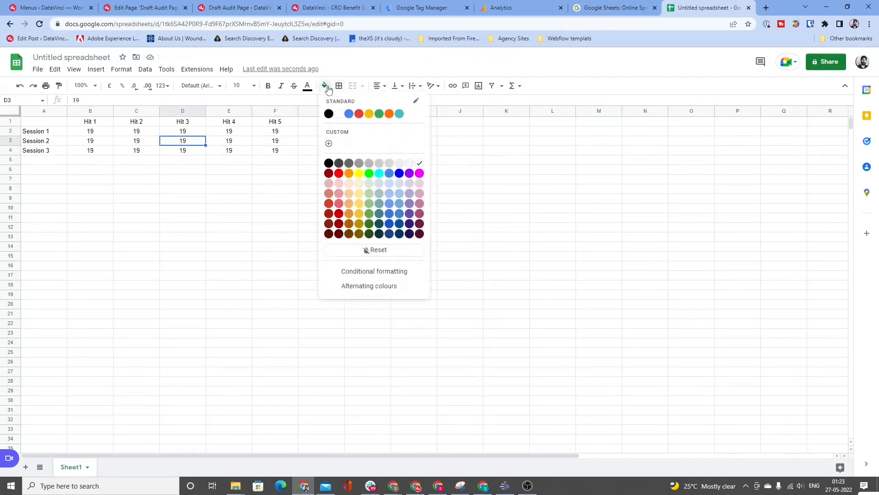
click(359, 114)
click(332, 132)
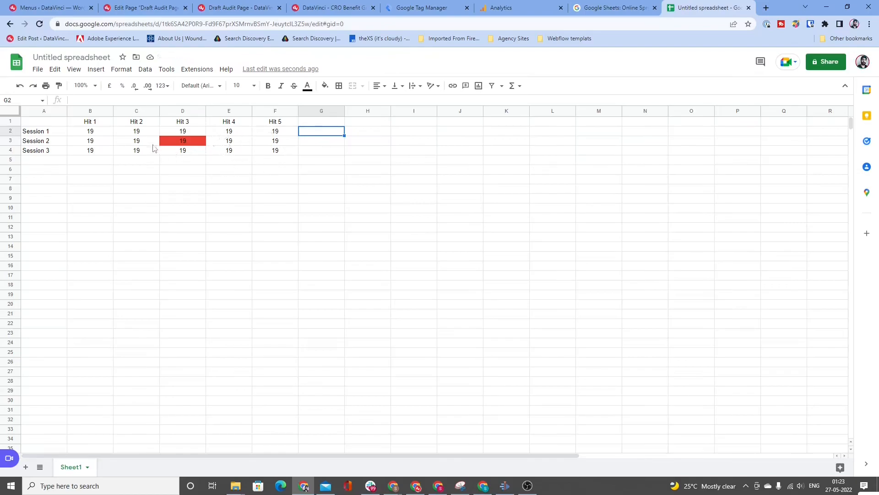
Step: Highlight the full block of values, B2 to F4, and the red cell D3 in turn to compare them
drag(101, 136, 289, 157)
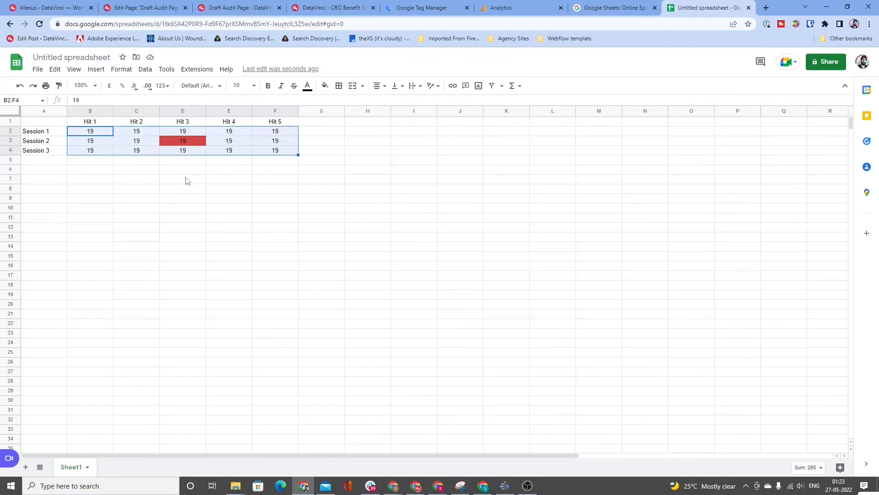
click(175, 146)
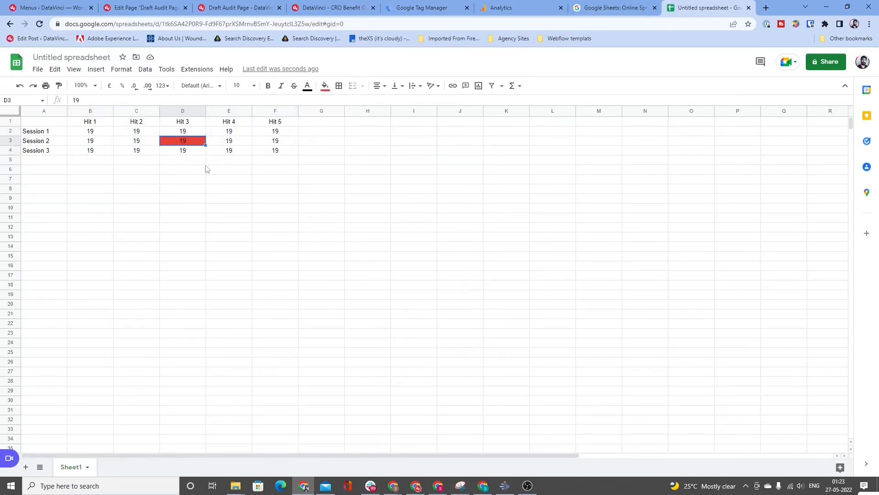
drag(91, 132, 284, 157)
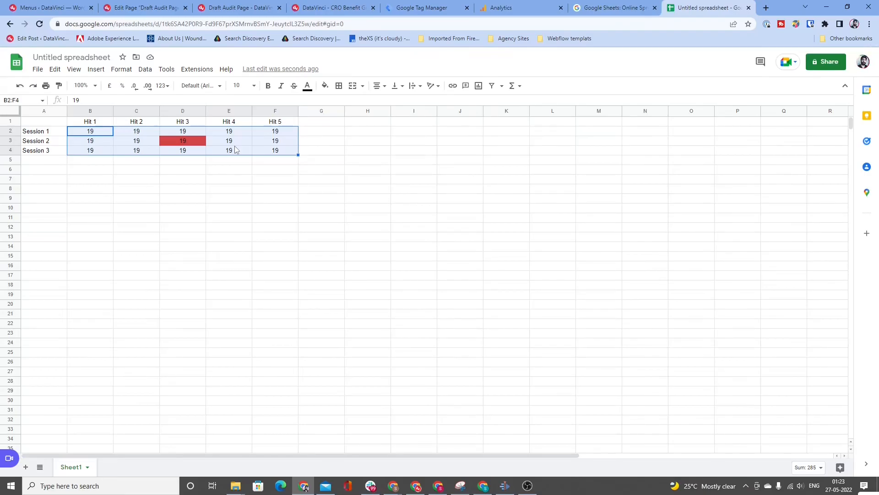
click(202, 143)
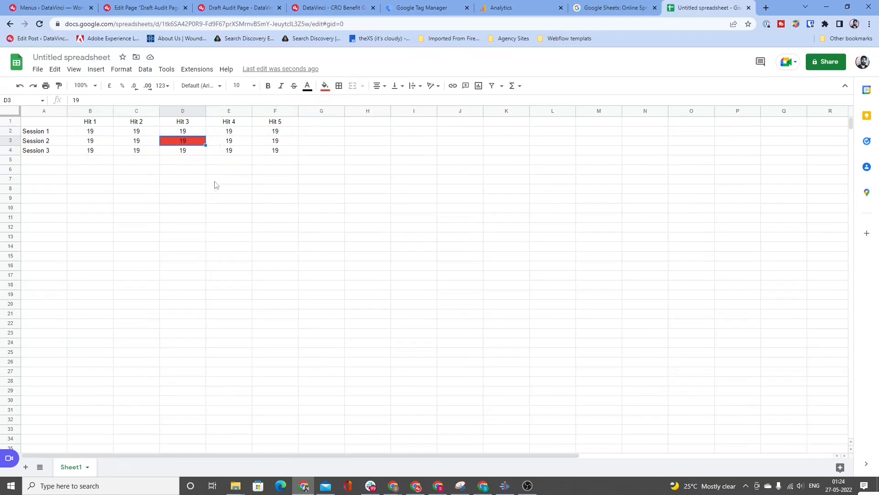
drag(90, 132, 284, 158)
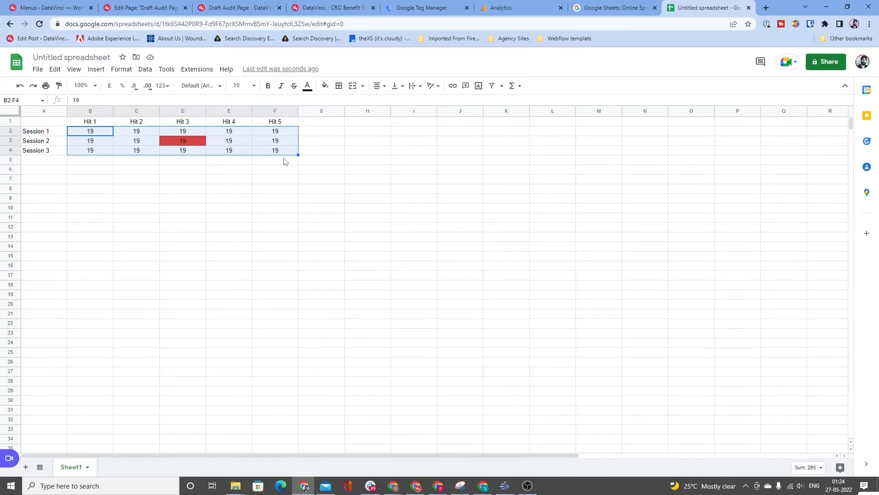
Step: Clear all five hit values of Session 1, cells B2 to F2
key(Up)
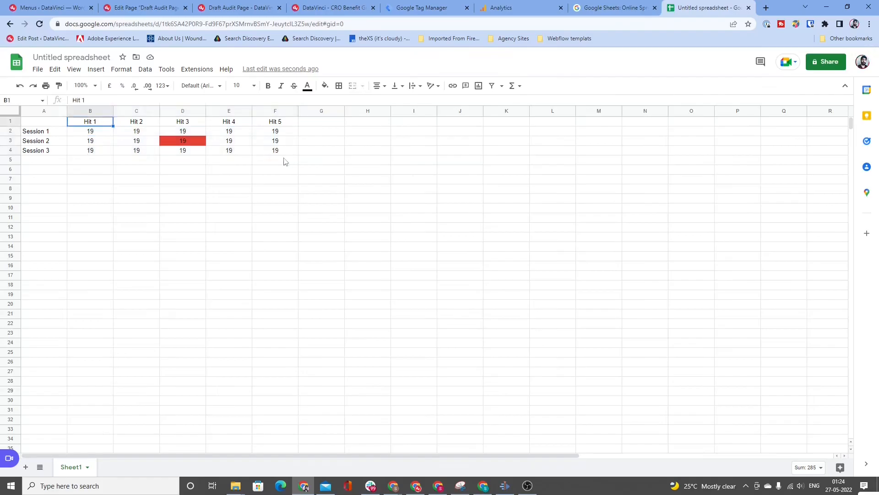
key(Down)
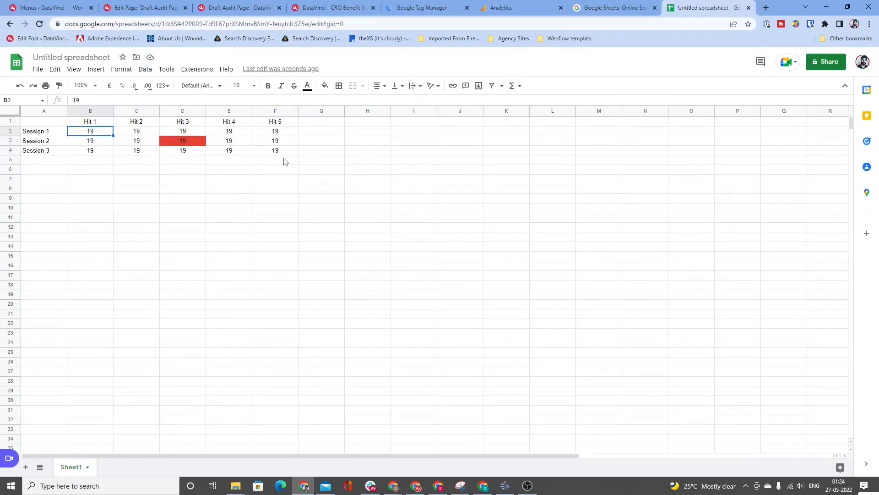
key(shift+Right)
key(shift+Right)
key(shift+Right)
key(shift+Right)
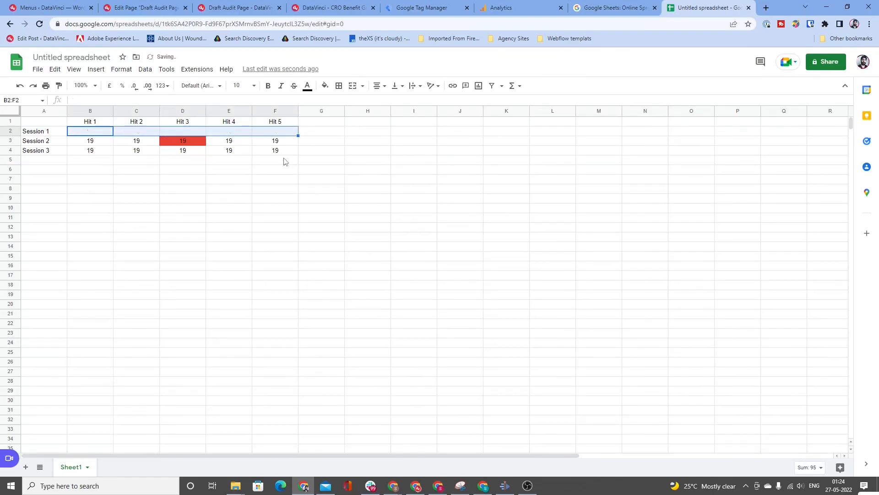
key(Delete)
Step: Clear the Hit 1 and Hit 2 values of Session 2, cells B3 and C3
key(Down)
key(shift+Right)
key(shift+Right)
key(Delete)
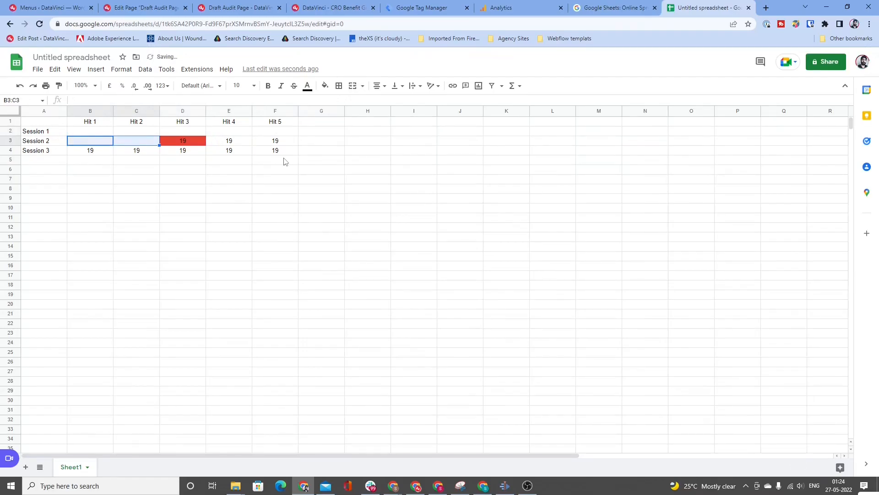
Step: Clear the Hit 3 to Hit 5 values of Sessions 2 and 3, cells D3 to F4
key(Up)
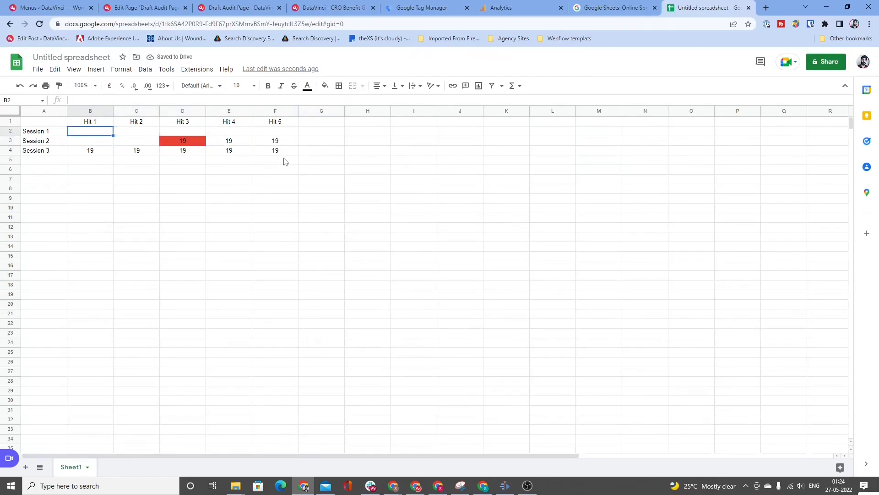
key(shift+Right)
key(shift+Right)
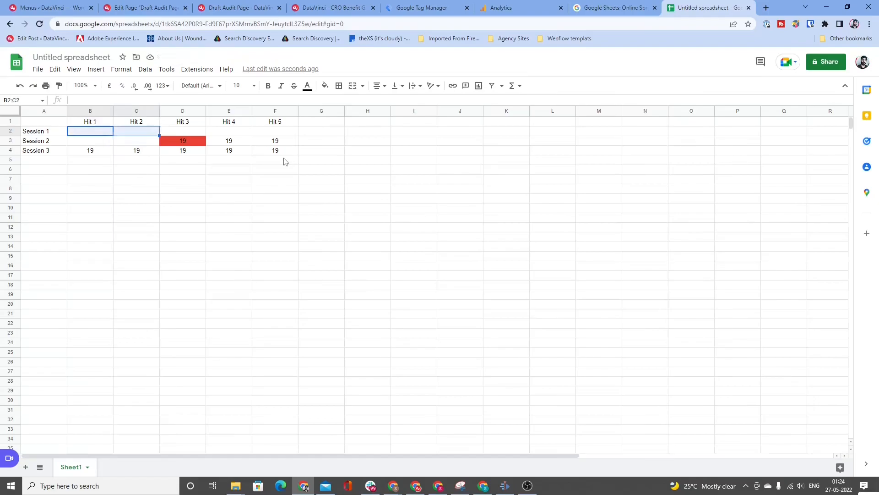
key(Right)
key(Right)
key(Right)
key(Left)
key(Left)
key(Right)
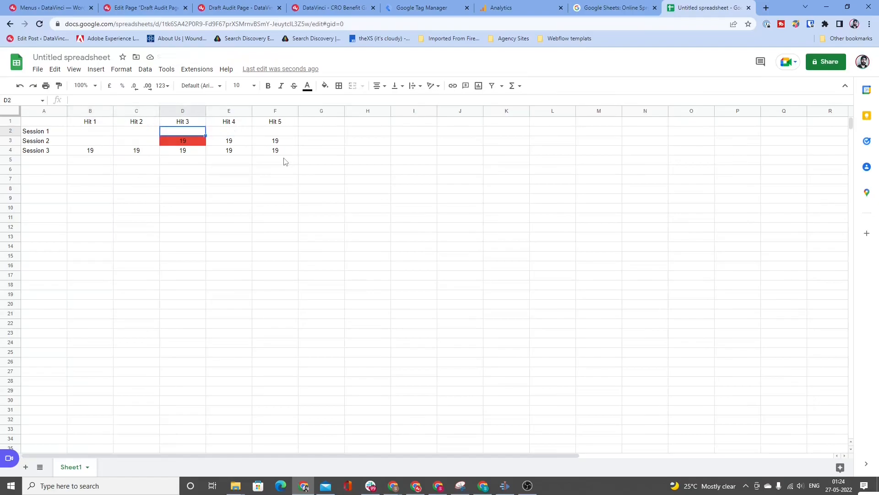
key(Down)
key(shift+Down)
key(shift+Left)
key(shift+Right)
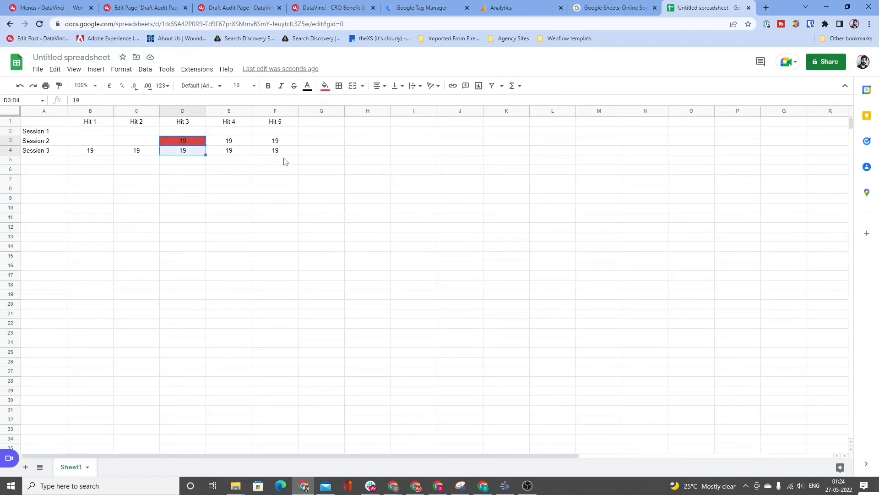
key(shift+Right)
key(shift+Right)
key(Delete)
Step: Clear the Hit 1 and Hit 2 values of Session 3, cells B4 and C4
key(Left)
key(Left)
key(Down)
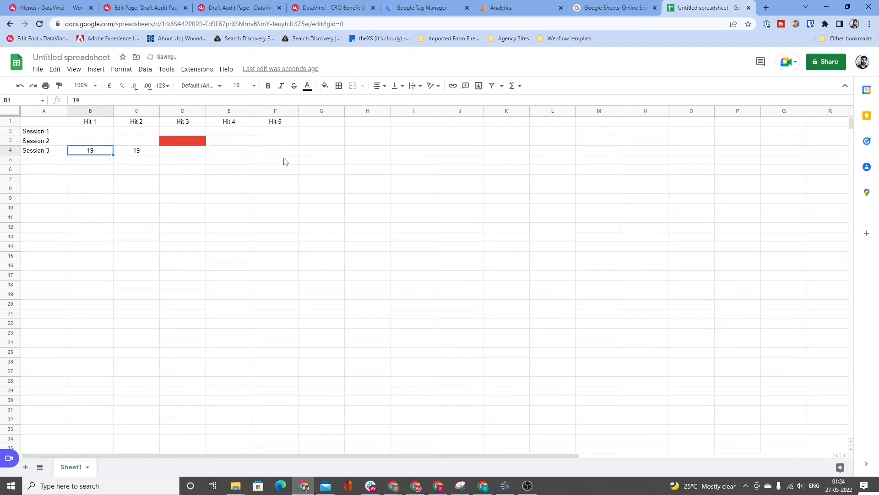
key(shift+Right)
key(Delete)
Step: Enter 18 in the Hit 3 cell of Session 1, D2
key(Right)
key(Up)
key(Up)
key(Right)
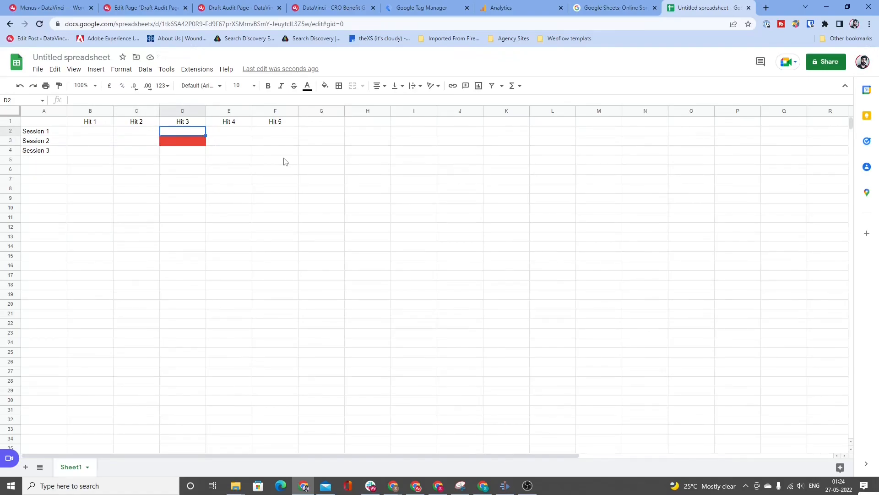
text(18)
key(Return)
key(Up)
key(Left)
key(Right)
key(Left)
key(Left)
key(ctrl+c)
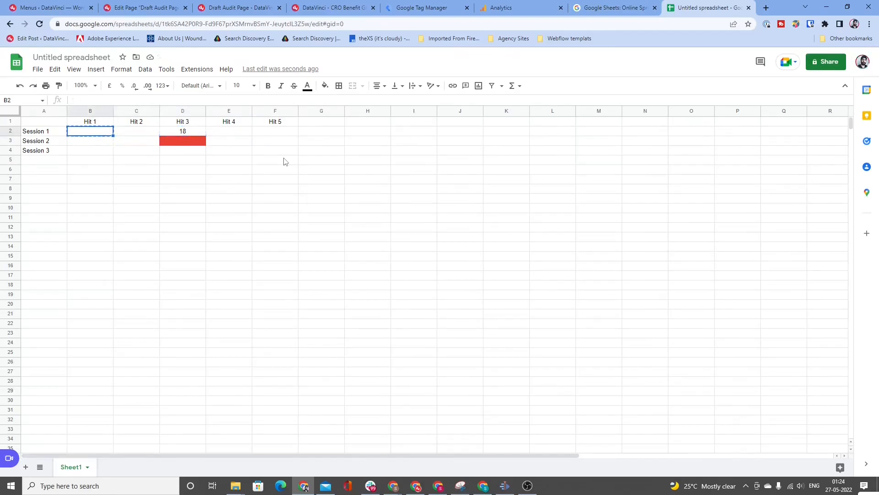
key(ctrl+v)
Step: Copy the 18 from D2 into the other Session 1 hit cells, B2, C2, E2 and F2
key(Right)
key(Right)
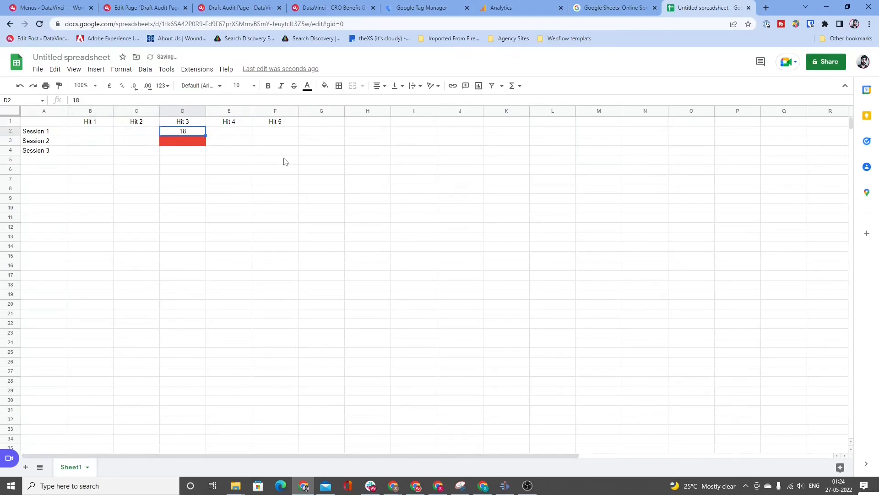
key(Left)
key(Left)
key(ctrl+v)
key(Right)
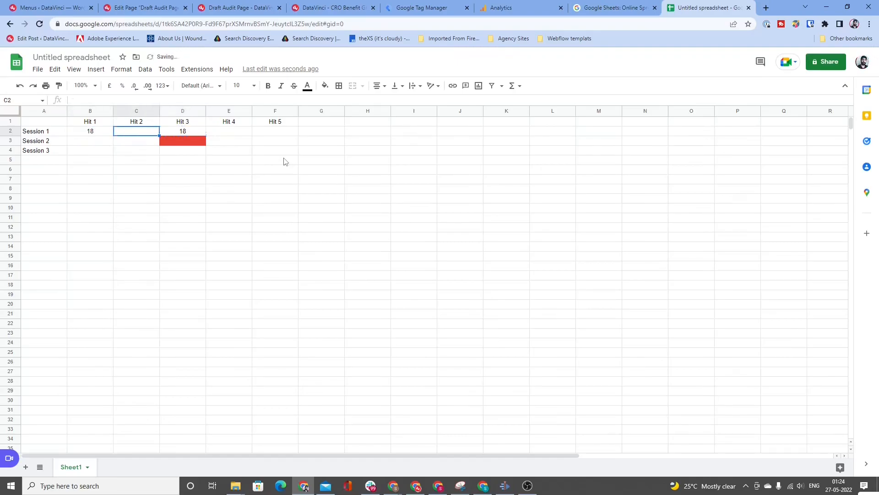
key(ctrl+v)
key(Right)
key(Right)
key(ctrl+v)
key(Right)
key(ctrl+v)
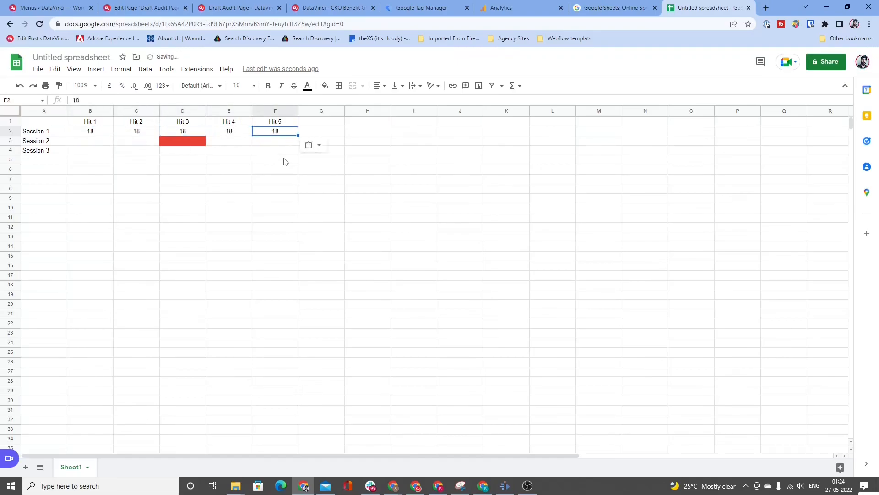
Step: Paste the copied 18 into the Hit 1 and Hit 2 cells of Session 2, B3 and C3
key(Left)
key(Down)
key(Left)
key(Left)
key(Left)
key(ctrl+v)
key(Right)
key(ctrl+v)
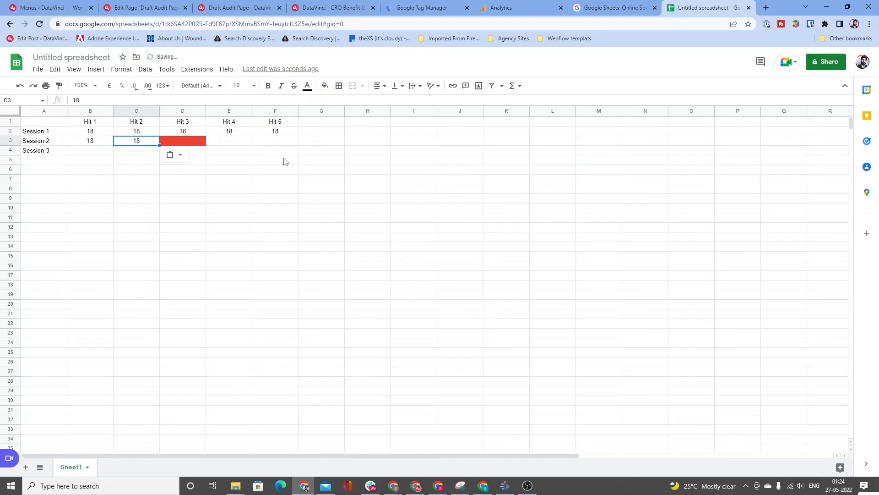
Step: Fill the Hit 3 cell of Session 1, D2, with the standard green colour
key(Up)
key(Right)
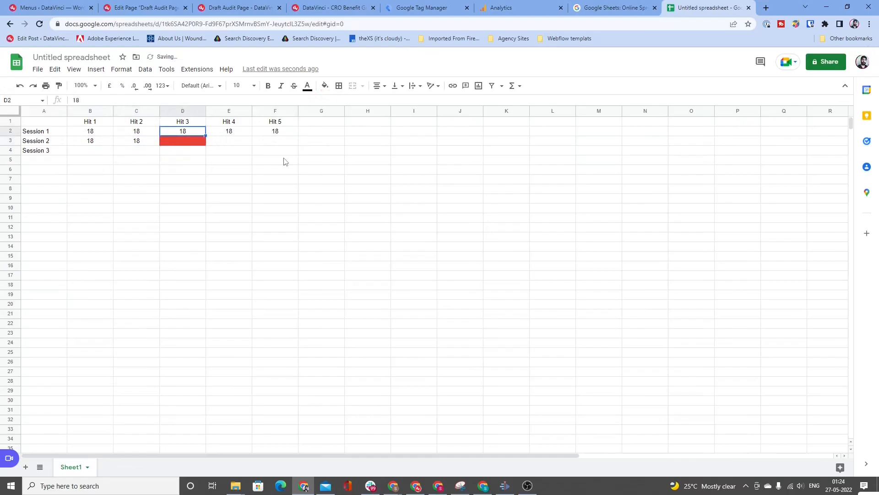
click(325, 85)
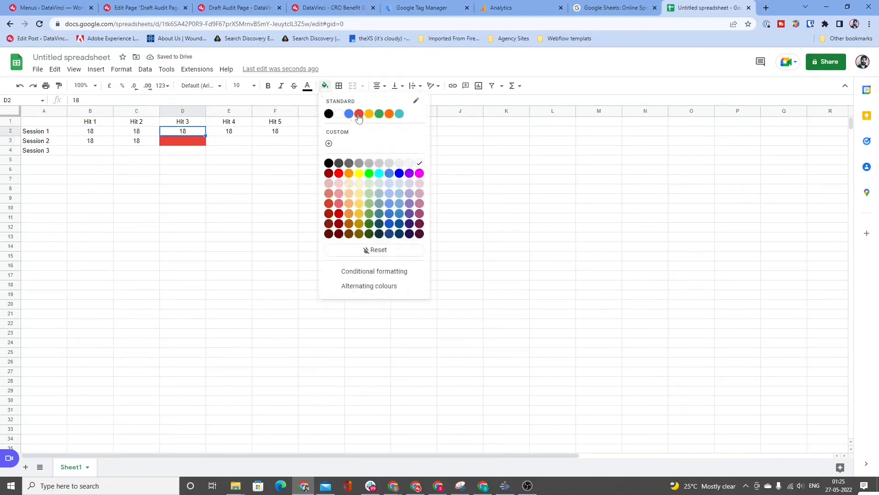
click(379, 115)
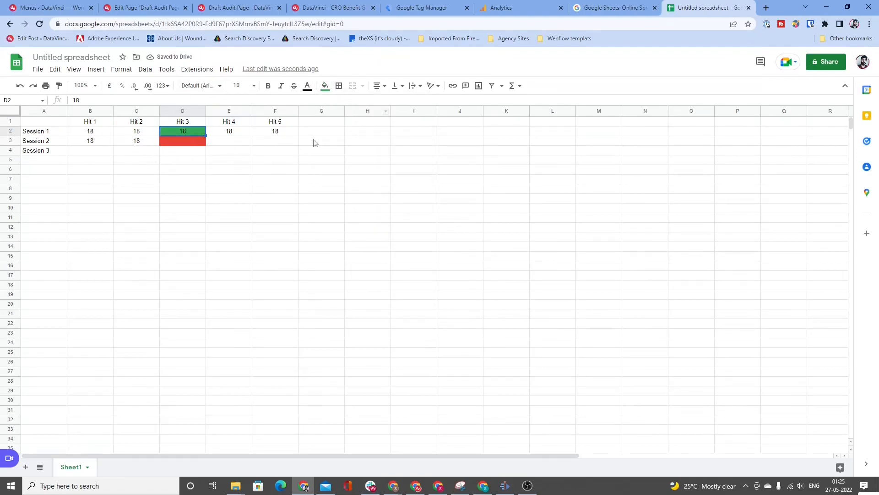
Step: Enter 19 in the red Hit 3 cell of Session 2, D3
click(172, 142)
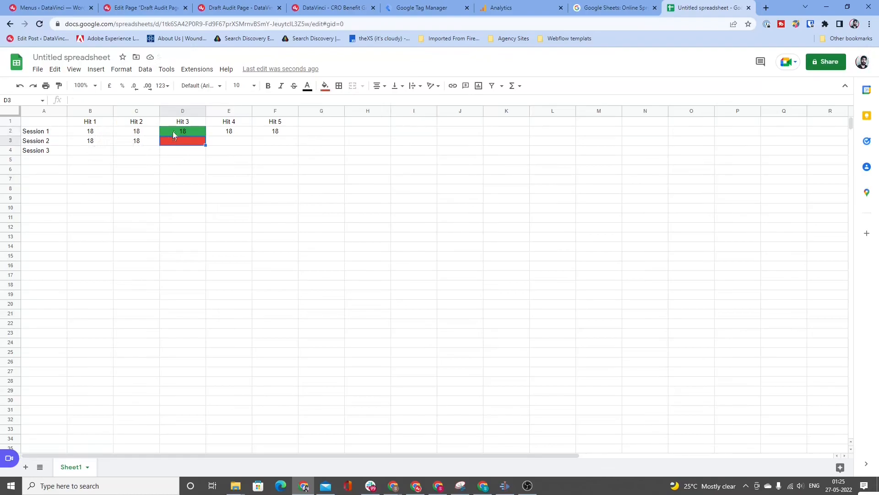
click(60, 143)
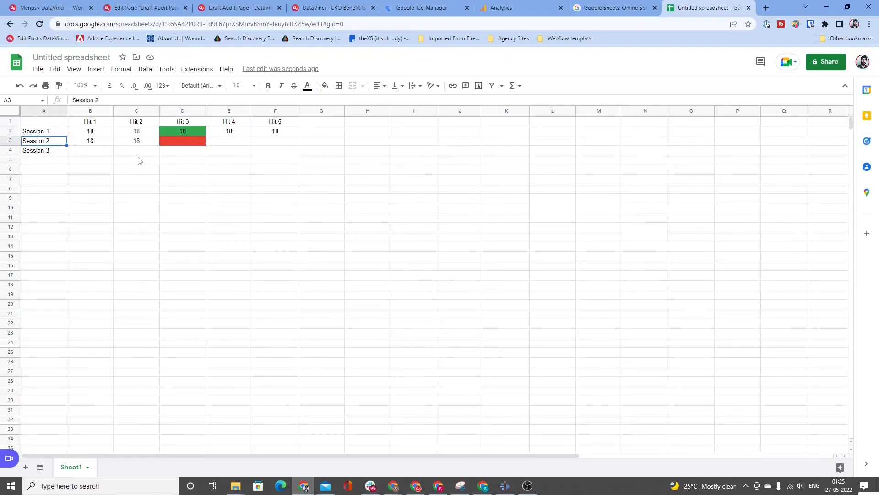
click(175, 143)
click(46, 132)
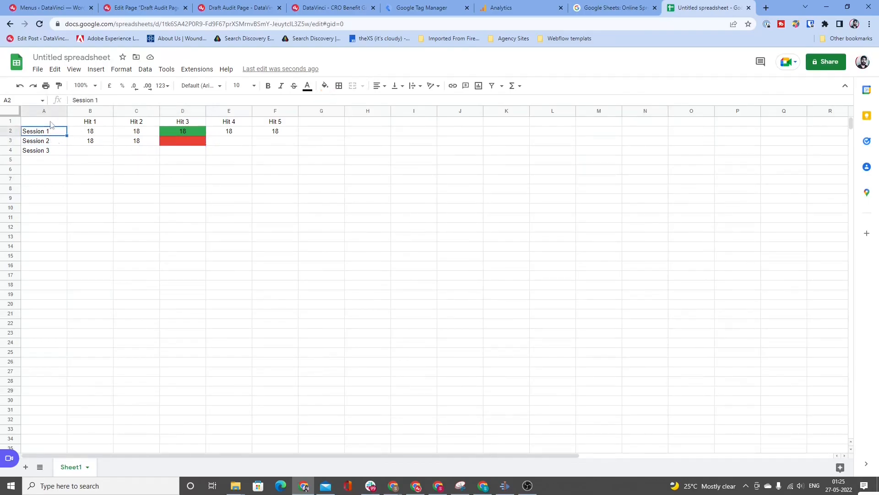
click(59, 142)
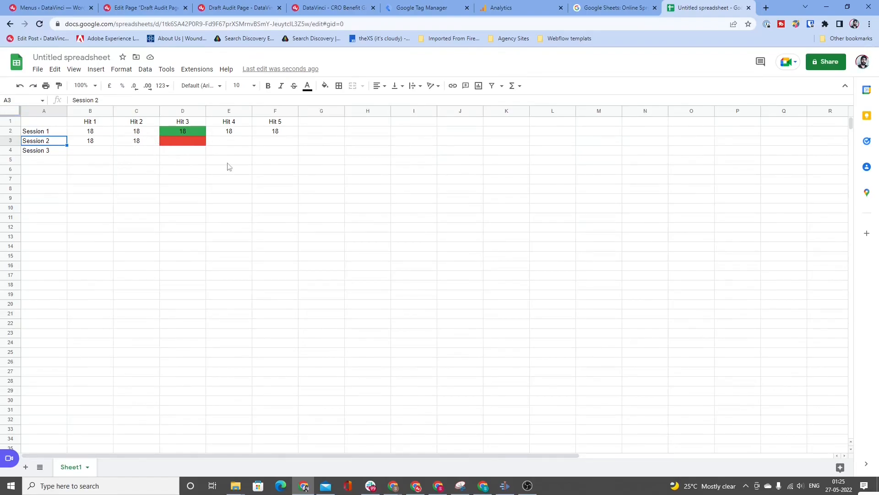
click(165, 143)
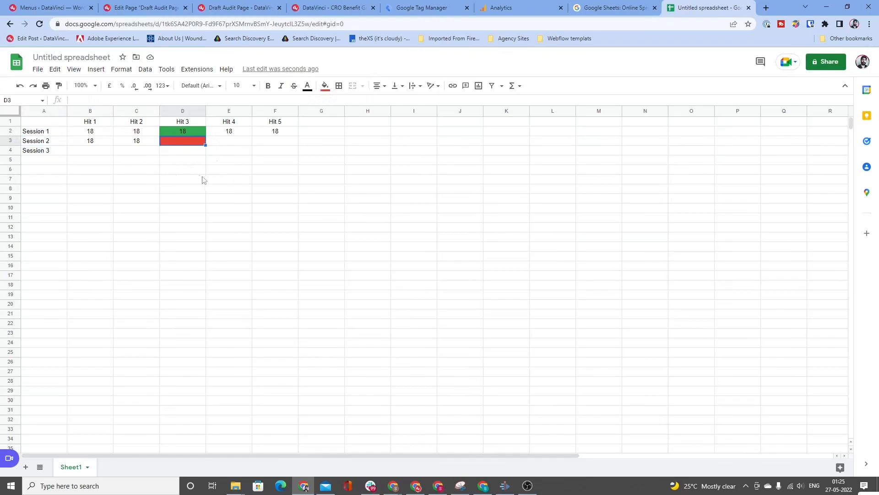
text(19)
key(Return)
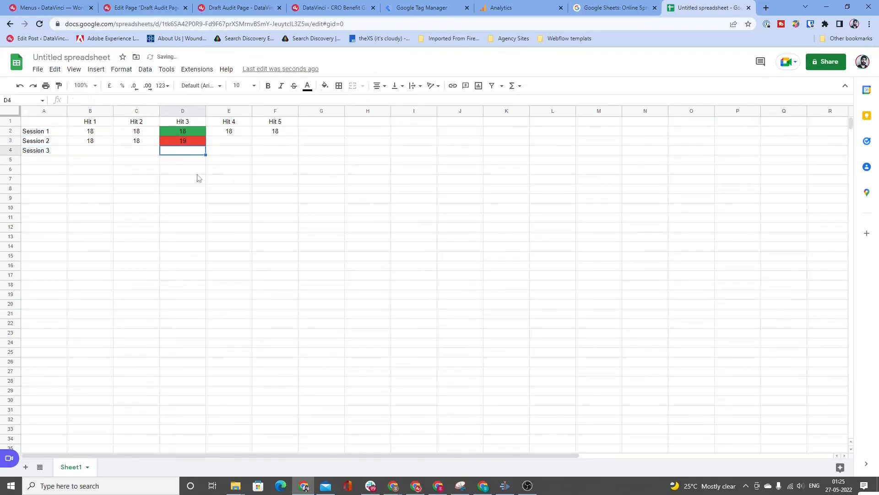
Step: Go through the Session 1 and Session 2 hit cells to compare the values in rows 2 and 3
key(Up)
key(Left)
key(Left)
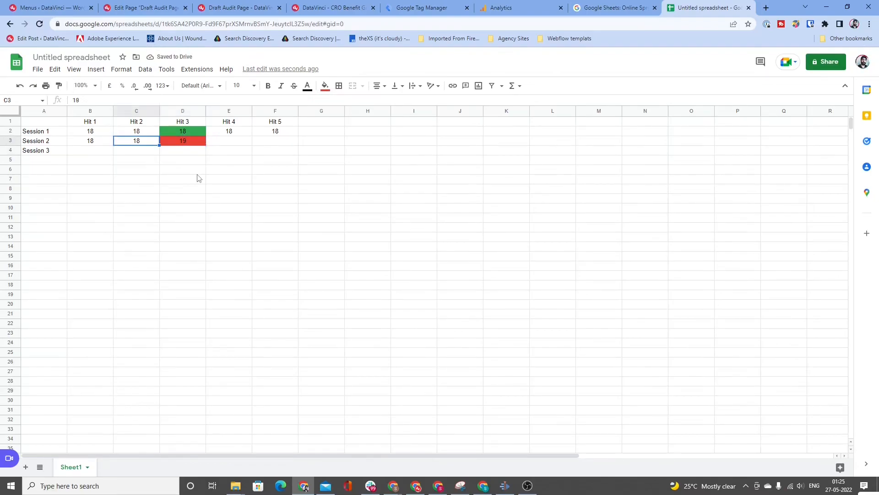
key(Up)
key(Right)
key(Right)
key(Right)
key(Left)
key(Left)
key(Left)
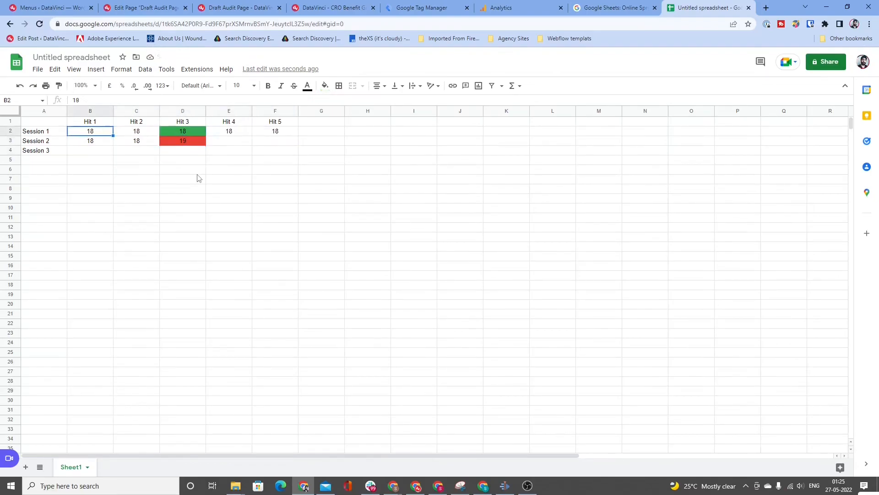
key(Down)
key(Right)
key(Right)
key(Right)
key(Right)
key(Right)
key(Left)
key(Left)
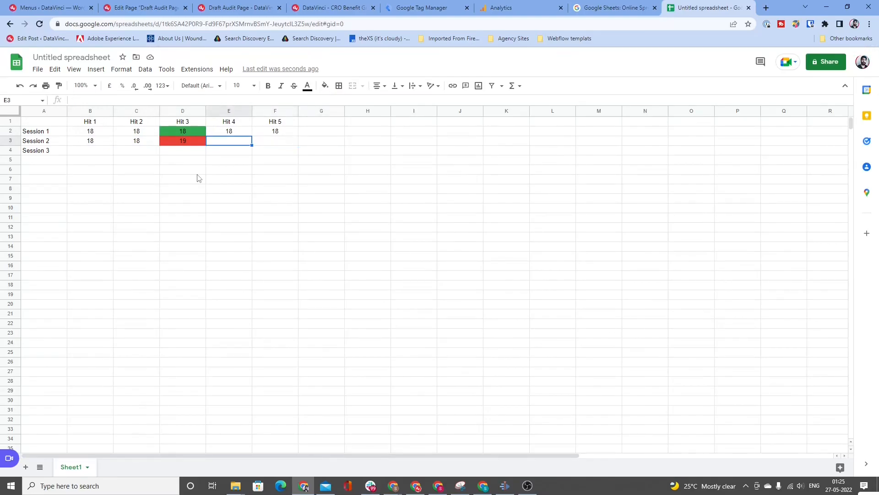
key(Right)
key(Right)
key(Right)
Step: Copy the red 19 from D3 into the Hit 4 and Hit 5 cells of Session 2, E3 and F3
key(Left)
key(Left)
key(Left)
key(Left)
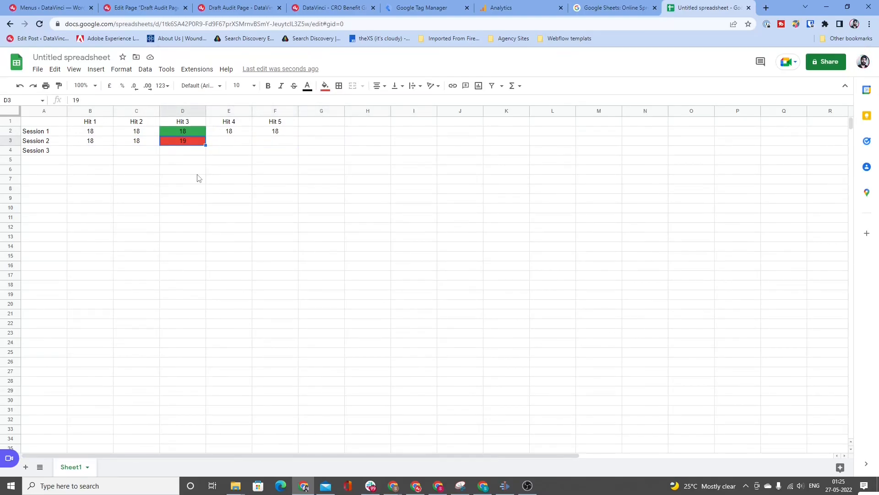
key(ctrl+c)
key(shift+Right)
key(shift+Right)
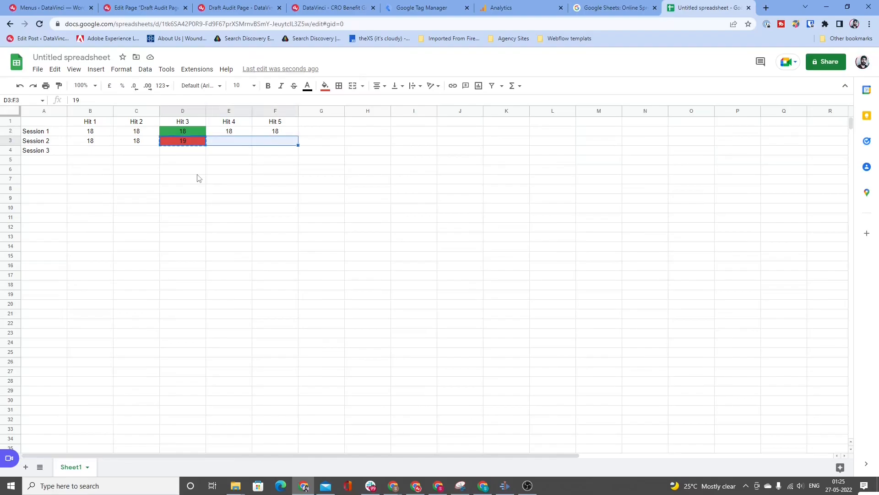
key(ctrl+v)
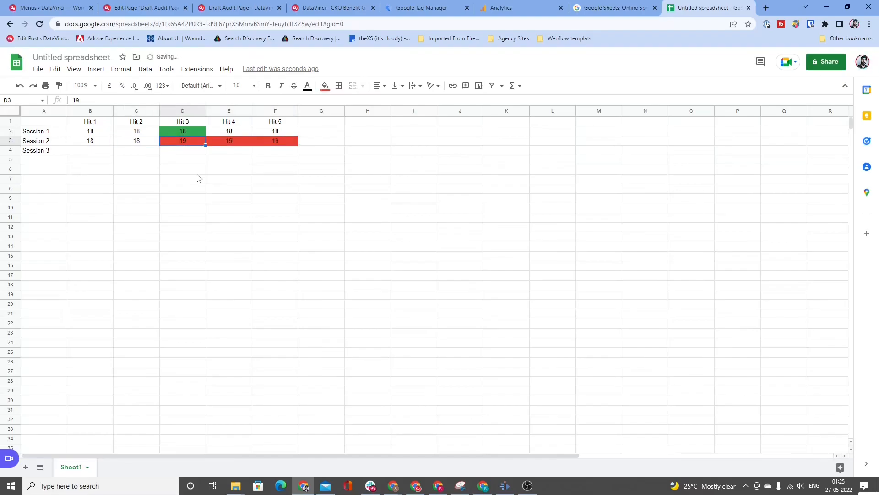
Step: Paste the copied red 19 cells into all five Session 3 hit cells, B4 to F4
key(Down)
key(Left)
key(Left)
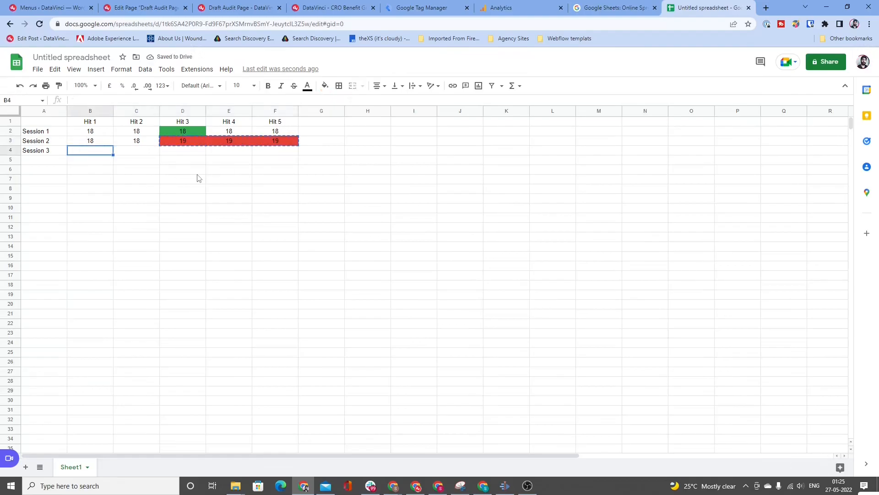
key(shift+Right)
key(shift+Right)
key(ctrl+v)
key(Right)
key(Right)
key(shift+Right)
key(shift+Right)
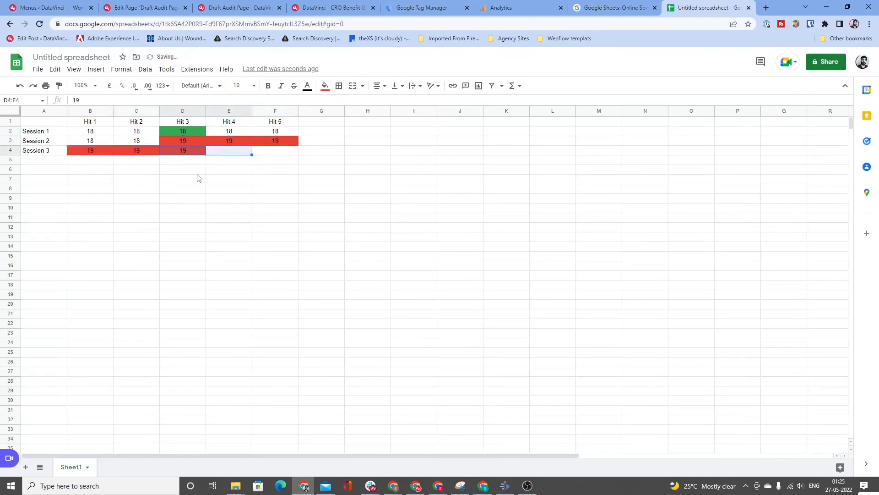
key(ctrl+v)
key(Right)
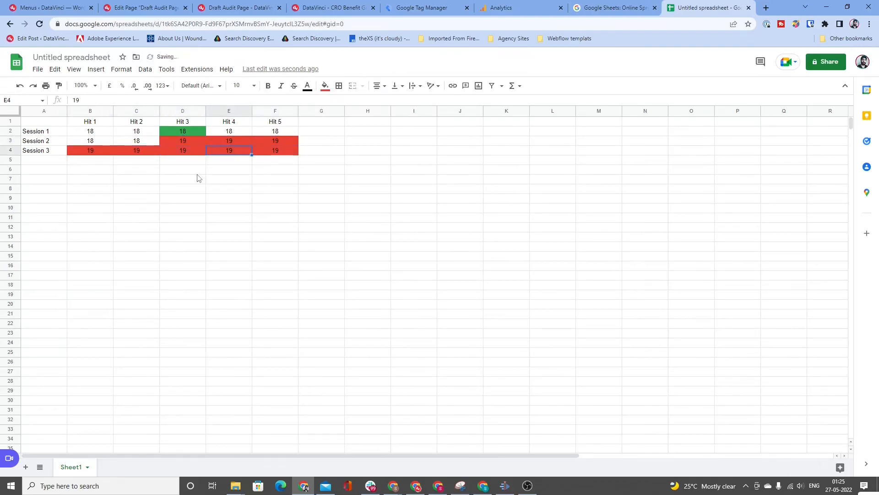
Step: Review the Session 1 hit cells across row 2 and the first two hit cells of Session 2
key(Left)
key(Up)
key(Left)
key(Left)
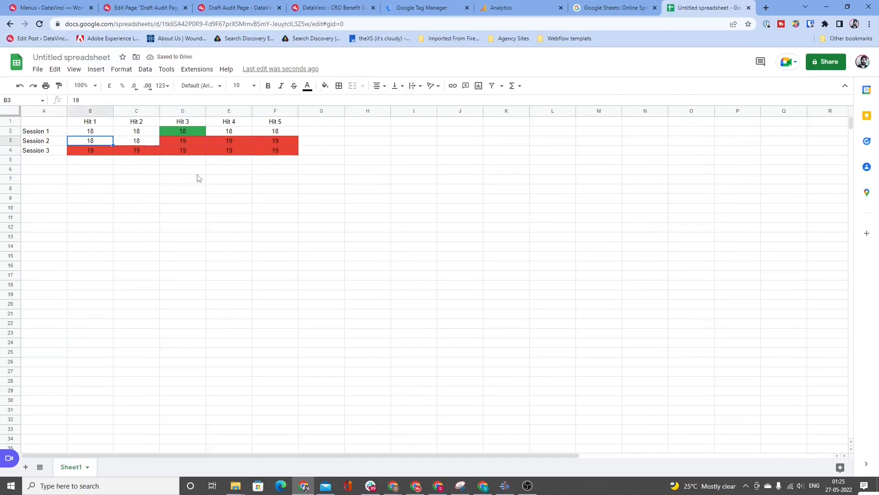
key(Up)
key(Down)
key(Right)
key(Up)
key(Up)
key(Left)
key(Right)
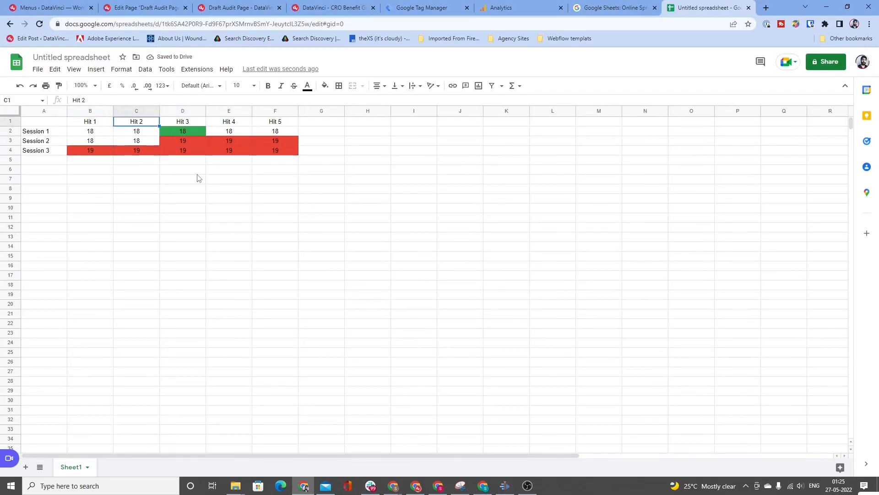
key(Down)
key(Left)
key(Right)
key(Right)
key(Right)
key(Right)
key(Right)
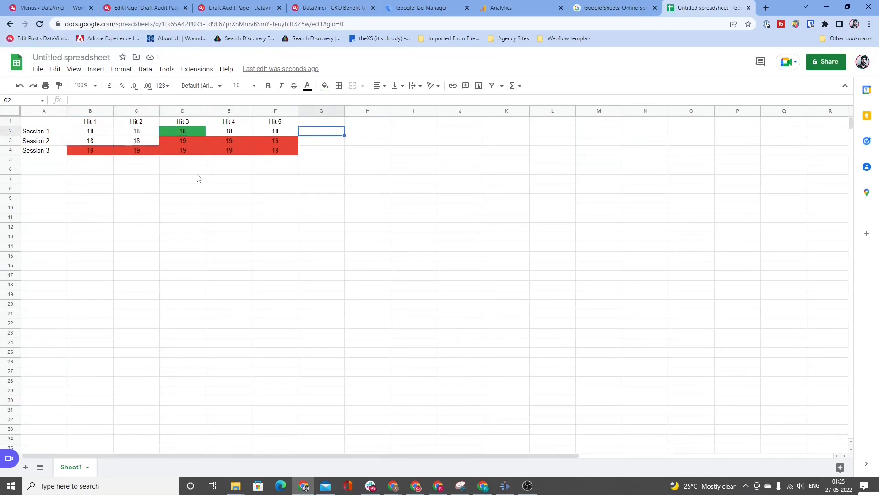
Step: Clear the values from the Session 1 hit cells B2 to F2 and the Session 2 cells B3 and C3
key(Left)
key(Left)
key(Left)
key(Left)
key(Left)
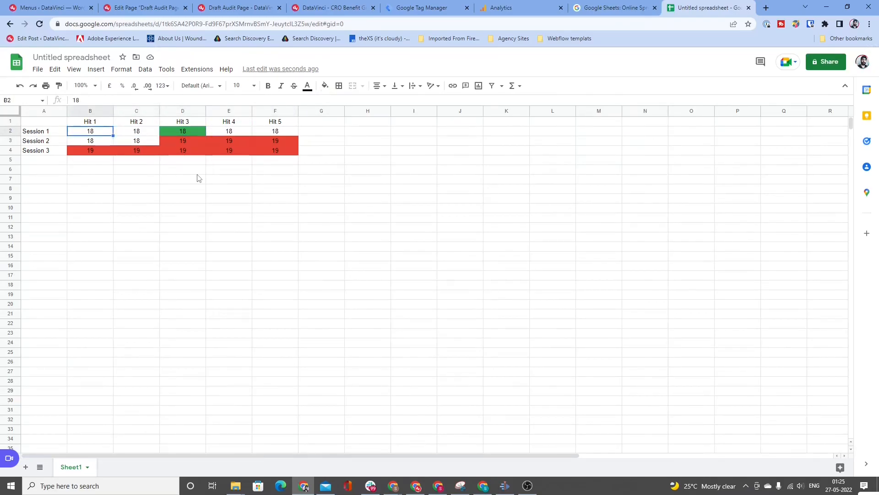
key(shift+Right)
key(shift+Right)
key(shift+Right)
key(shift+Right)
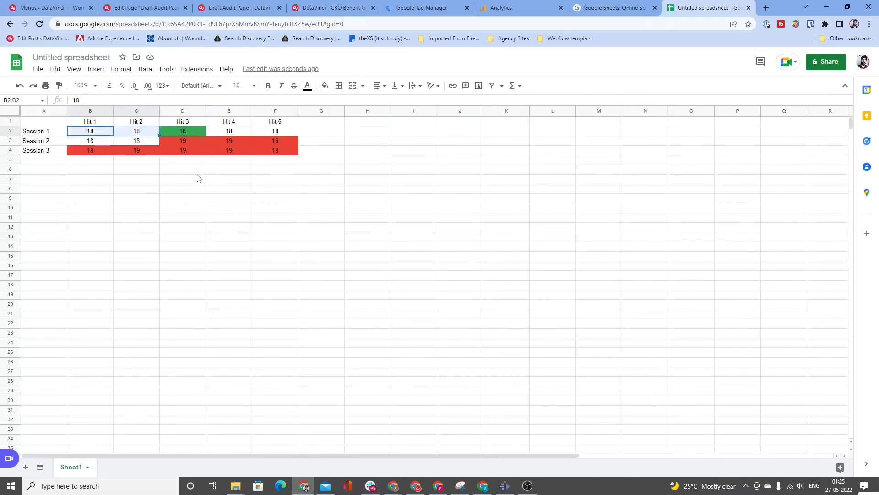
key(Delete)
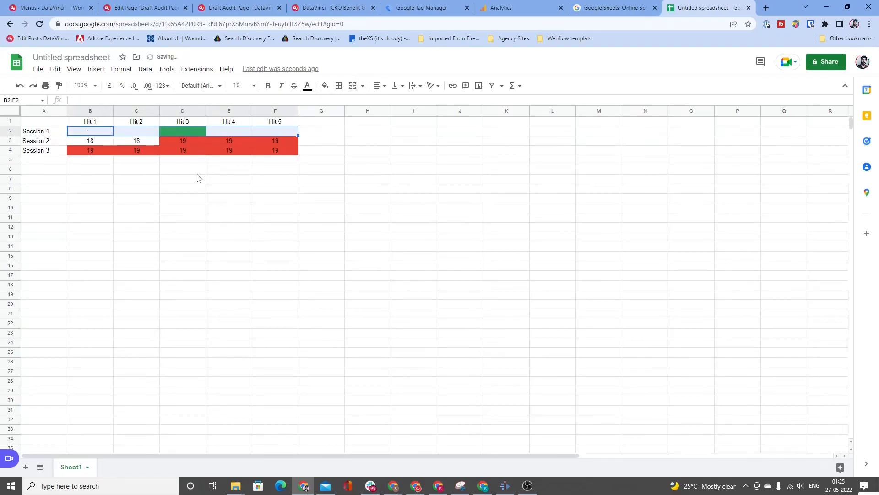
key(Down)
key(shift+Right)
key(Delete)
key(Right)
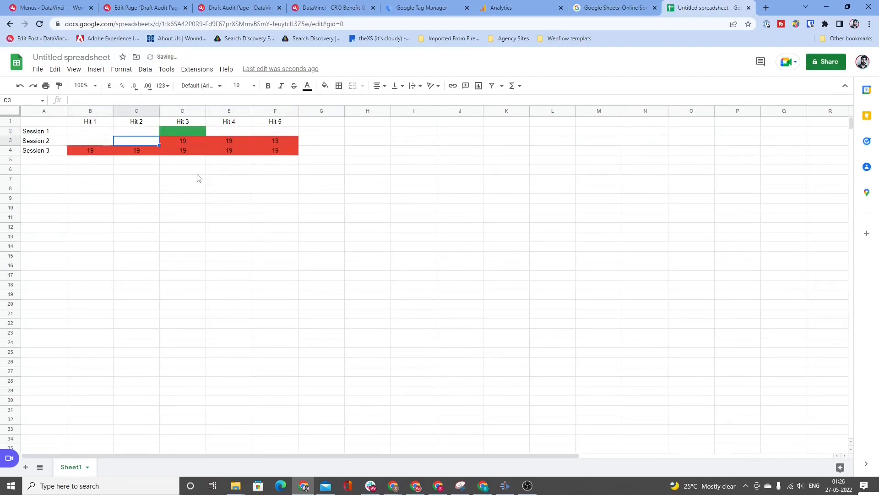
Step: Copy the red 19 from D3 into the Hit 1 and Hit 2 cells of Session 2, B3 and C3
key(Right)
key(ctrl+c)
key(Left)
Step: Paste the copied red 19 into all Session 1 hit cells, B2 to F2
key(Left)
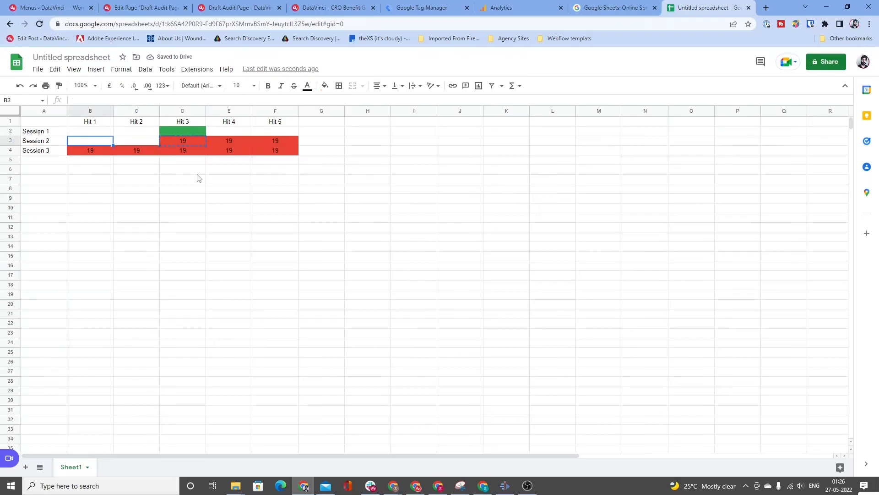
key(ctrl+v)
key(Right)
key(ctrl+v)
key(Up)
key(Left)
key(shift+Right)
key(shift+Right)
key(shift+Right)
key(shift+Right)
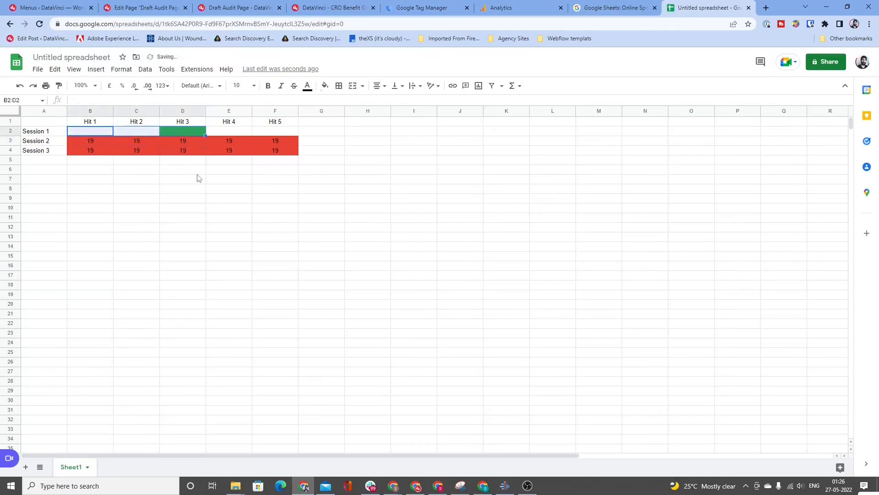
key(ctrl+v)
Step: Go through the Session 1 and Session 2 hit cells to check the values across rows 2 and 3
key(Right)
key(Right)
key(Right)
key(Right)
key(Right)
key(Right)
key(Right)
key(Right)
key(Right)
key(Right)
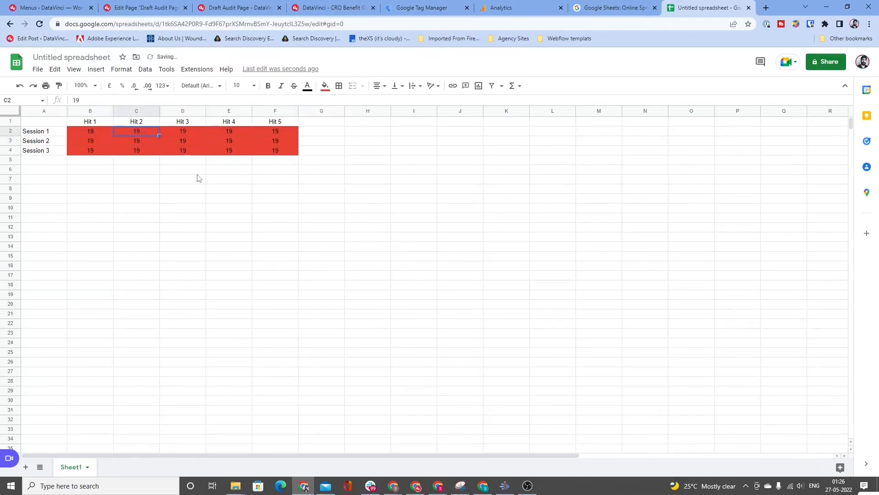
key(Down)
key(Left)
key(Left)
key(Left)
key(Left)
key(Left)
key(Left)
key(Left)
key(Left)
key(Left)
key(Left)
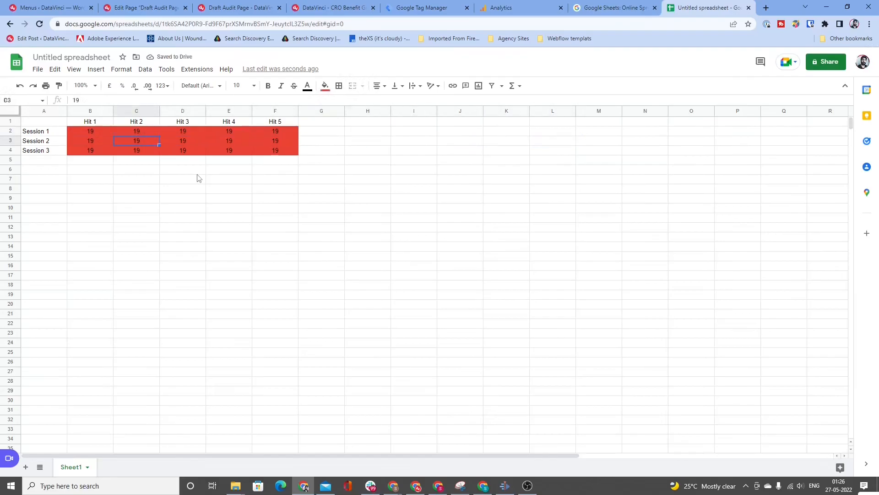
key(Up)
key(Right)
key(Right)
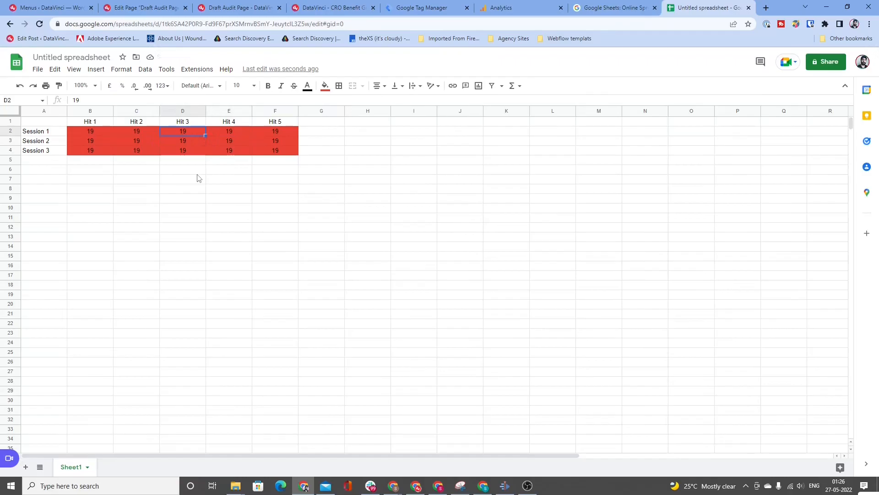
key(Down)
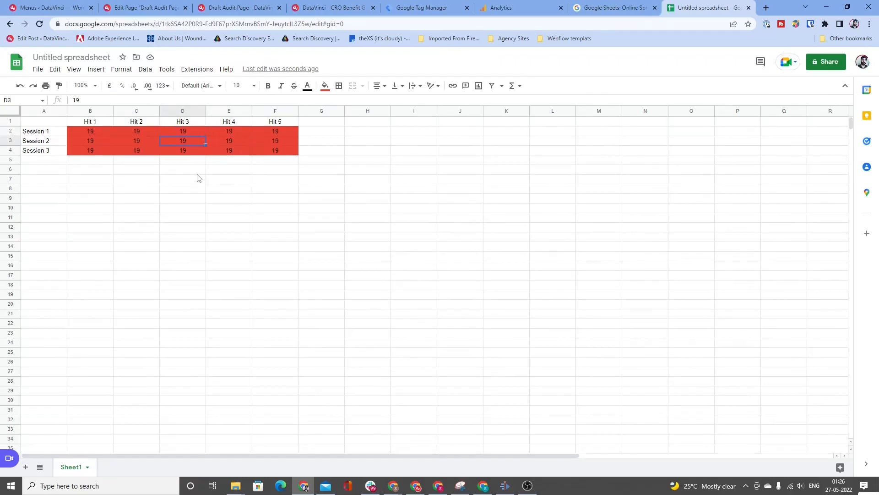
Step: Examine the Session 2 and Session 3 values from Hit 3 onward, highlighting D3 to F4
key(shift+Right)
key(shift+Right)
key(shift+Right)
key(shift+Left)
key(shift+Down)
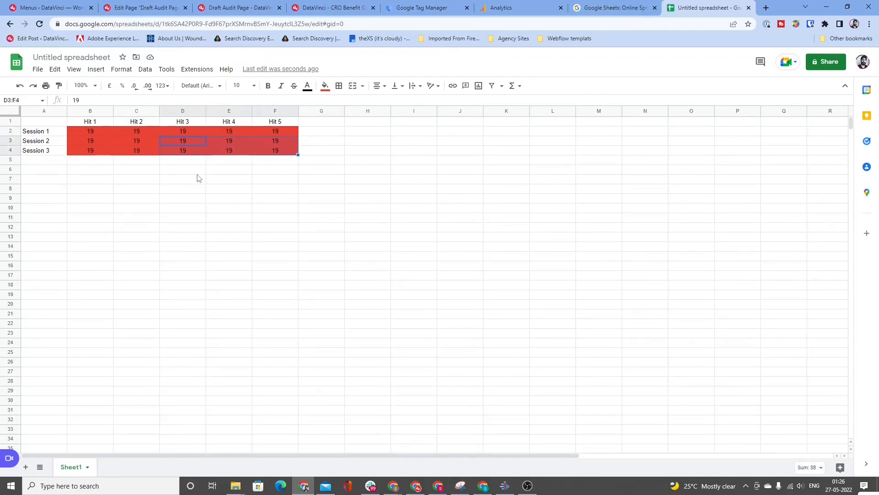
key(shift+Right)
key(shift+Left)
key(shift+Left)
key(shift+Right)
key(shift+Right)
key(Left)
key(Right)
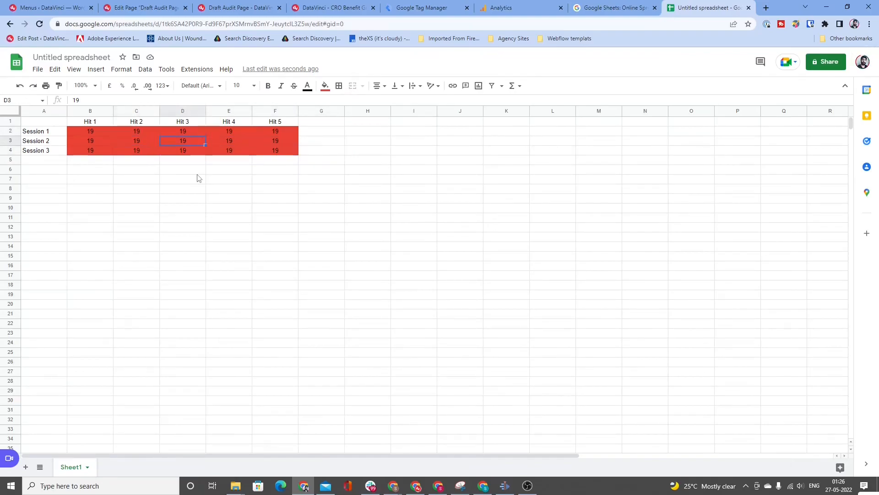
key(Down)
key(Down)
key(Up)
key(Up)
key(Right)
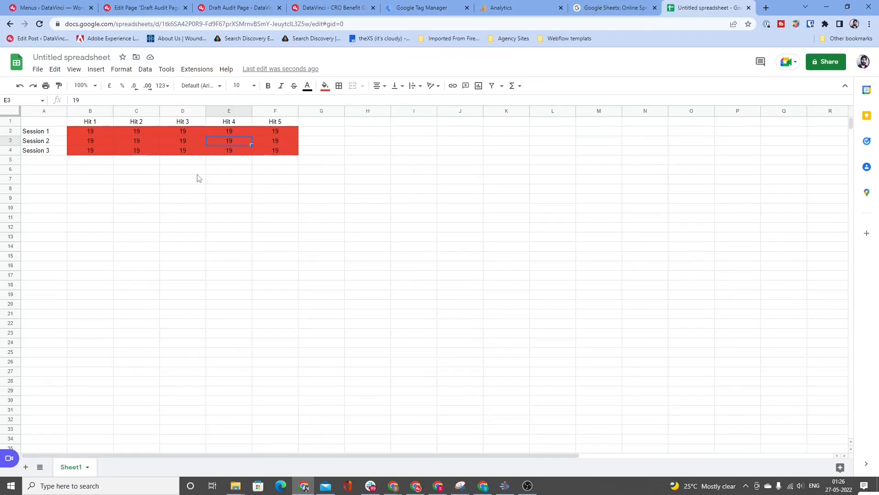
key(Left)
key(Left)
key(Left)
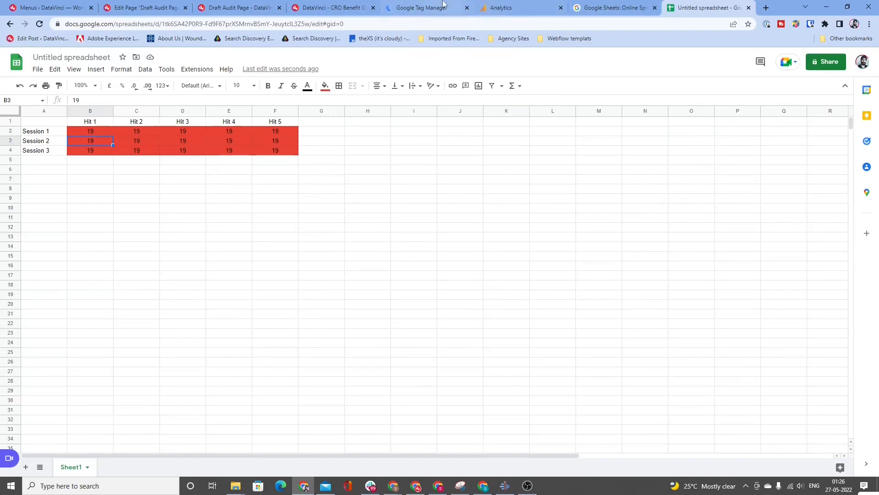
Step: Switch to Google Tag Manager and look at the Property Name and Value fields under the GA4 Event tag's user properties
click(422, 8)
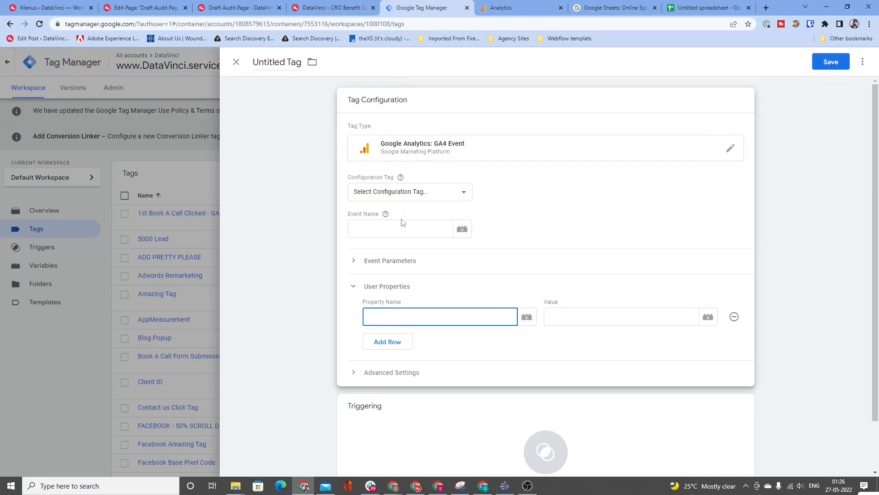
click(410, 310)
click(558, 318)
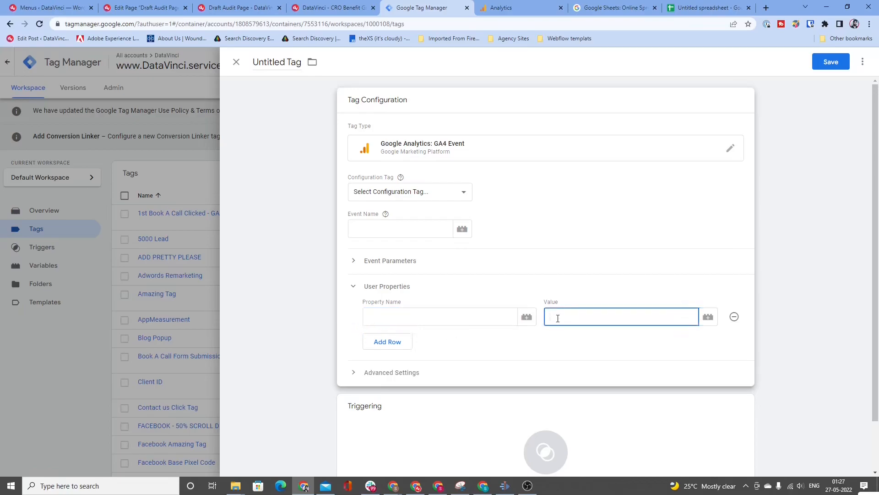
Step: Change the untitled tag's type to Google Analytics: GA4 Configuration and select its login_status user property name
click(431, 156)
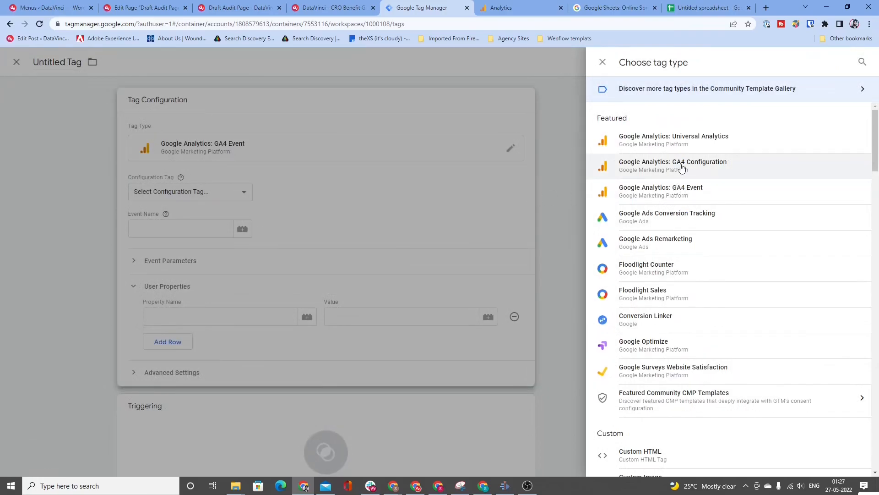
click(660, 166)
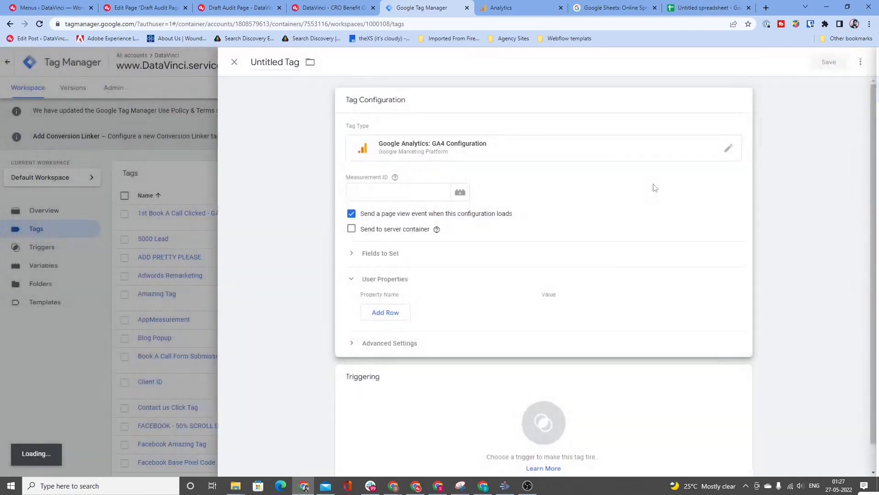
click(448, 306)
double_click(448, 308)
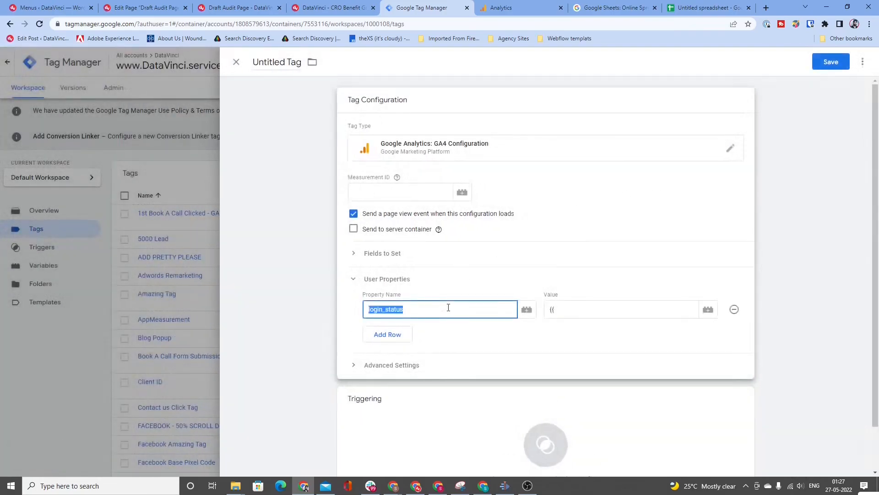
Step: Switch to Google Analytics and compare the new custom dimension's scopes by choosing User and returning to Event
click(518, 7)
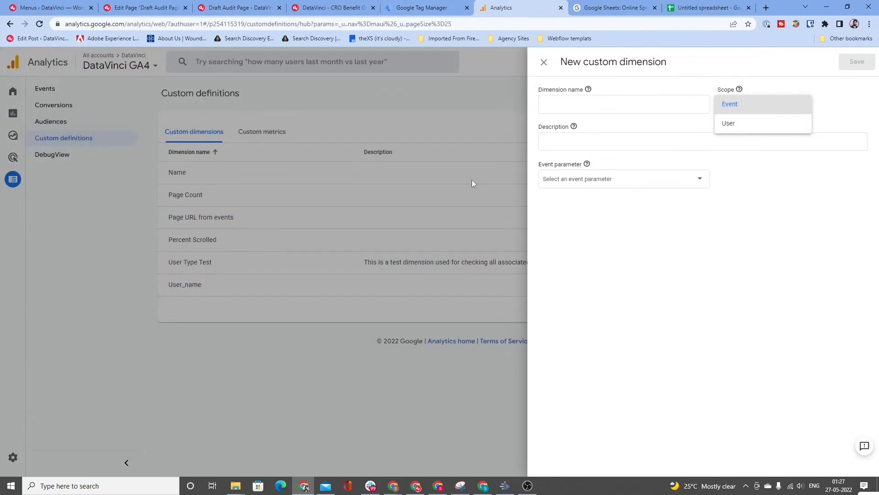
click(606, 270)
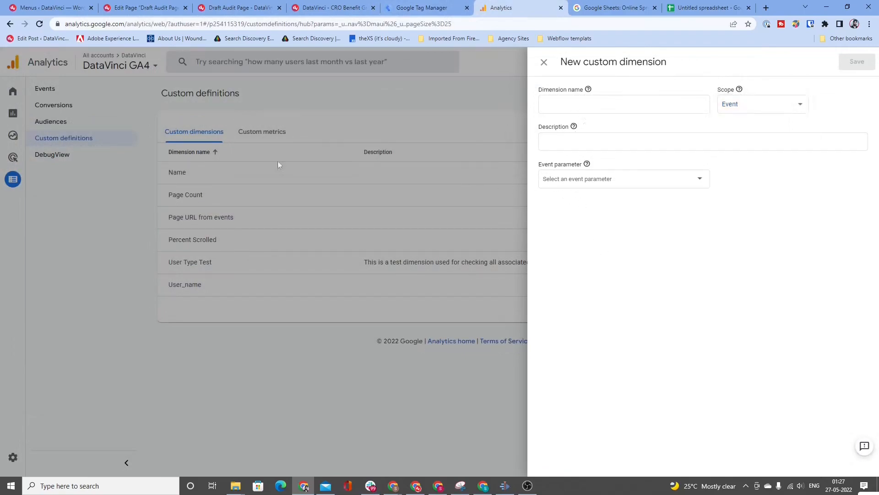
click(758, 109)
click(757, 122)
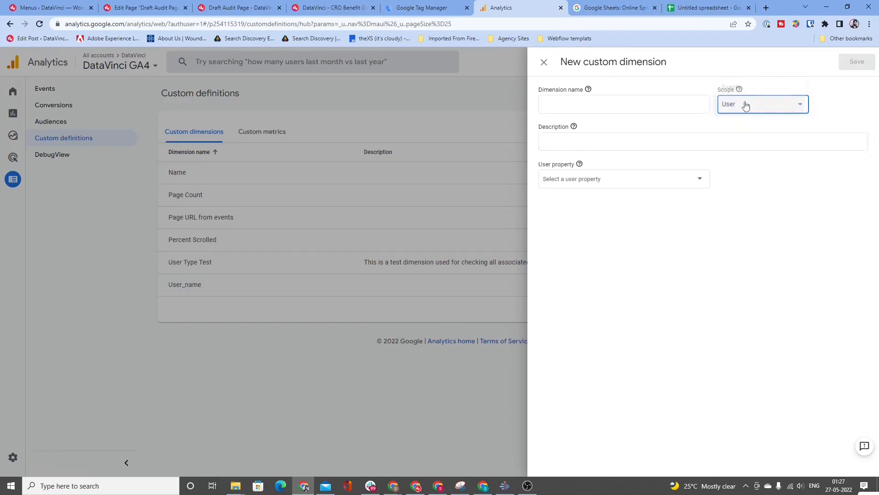
click(744, 104)
click(745, 86)
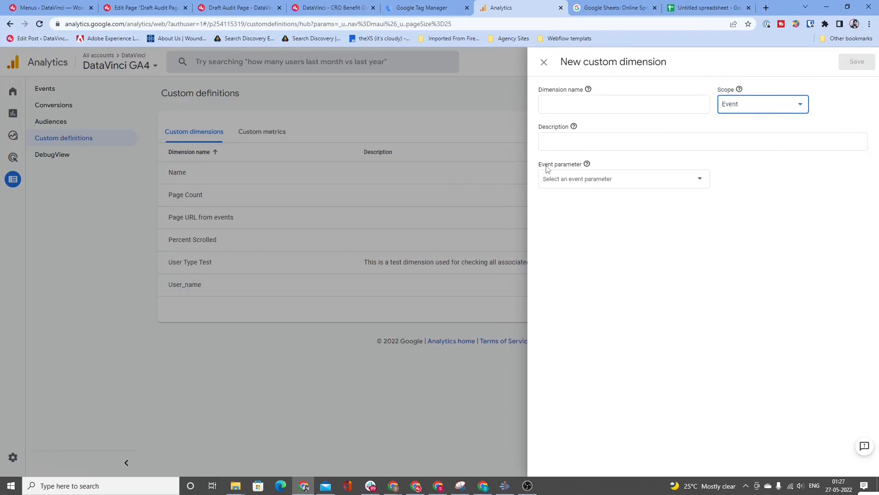
Step: Set the new custom dimension's scope to User and look at the user properties available for it
drag(540, 167, 597, 171)
click(747, 108)
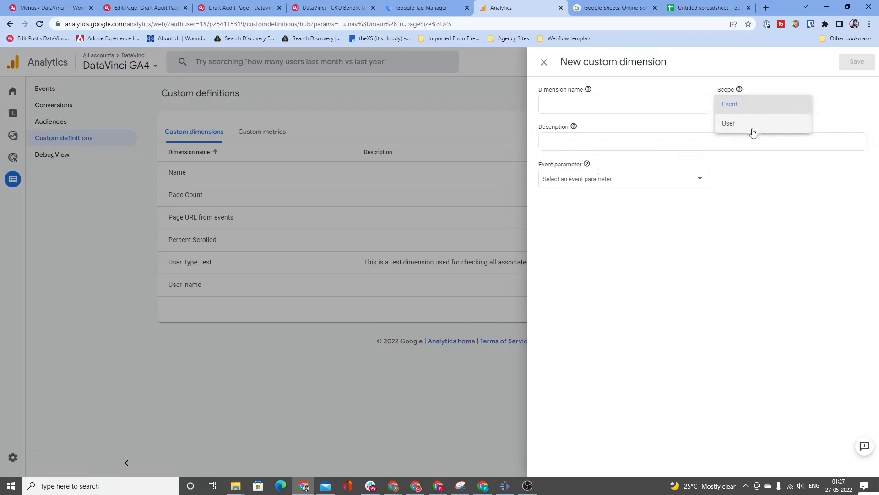
click(752, 131)
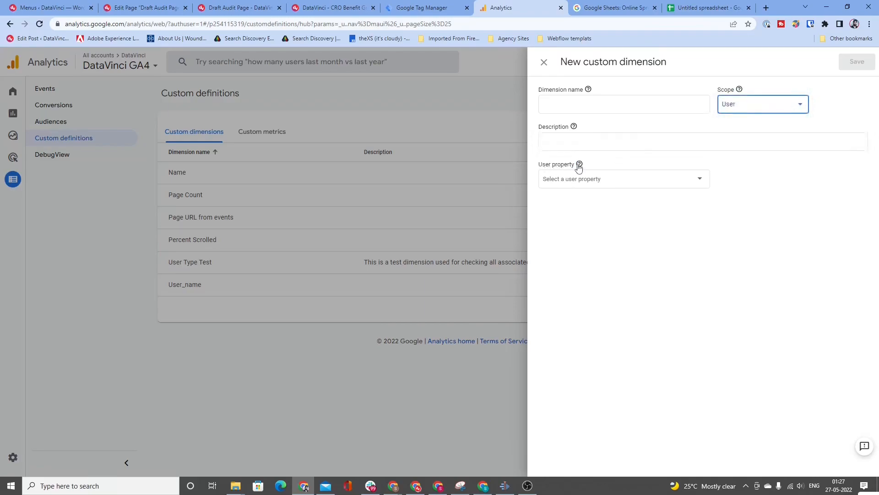
click(586, 179)
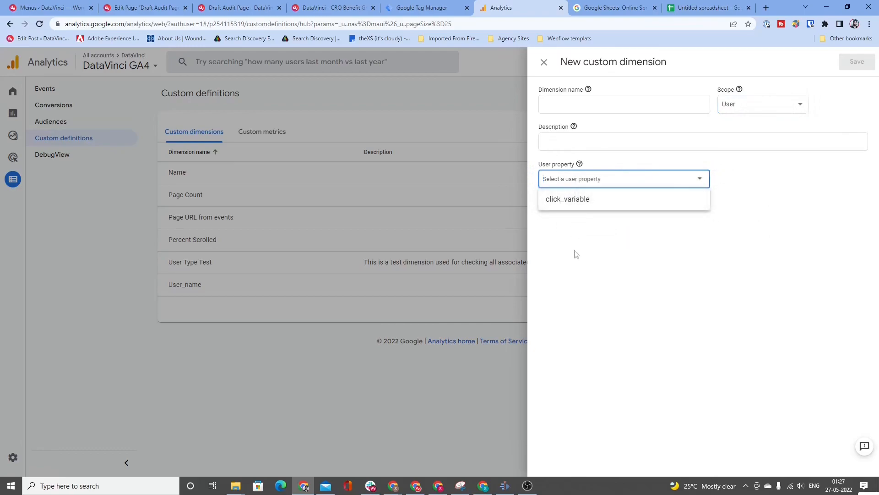
click(584, 228)
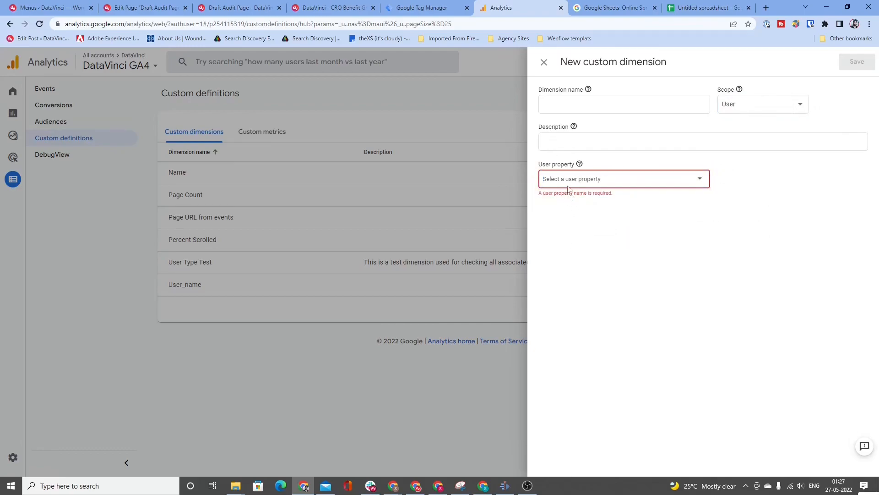
click(568, 183)
click(571, 235)
click(587, 185)
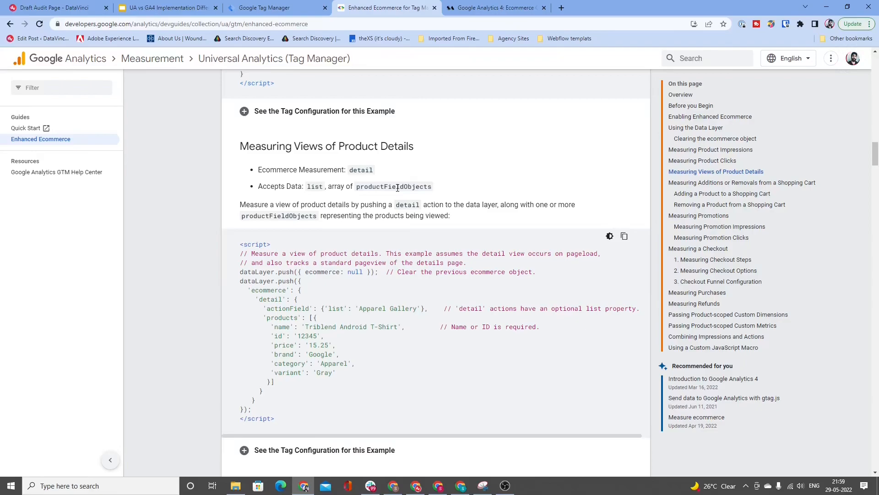
Step: Look through the Enhanced Ecommerce guide's product detail and product click sections and its list of Data Layer activities
scroll(397, 187, up, 20)
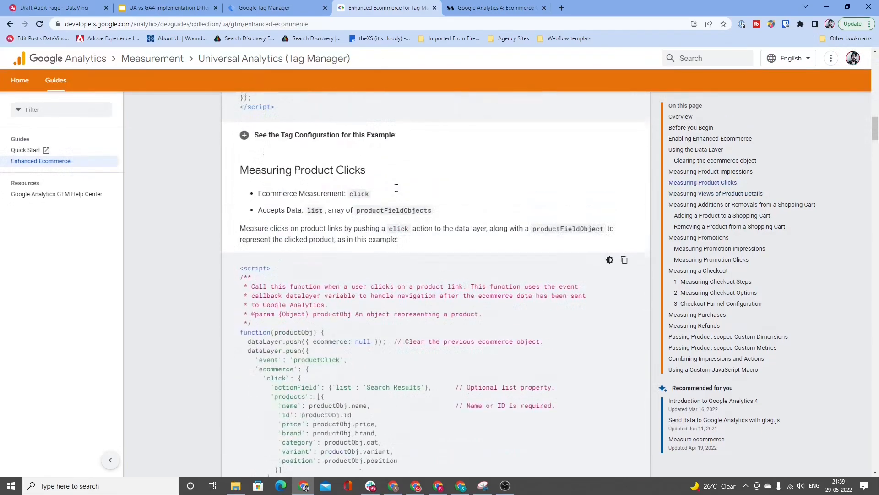
scroll(395, 203, down, 8)
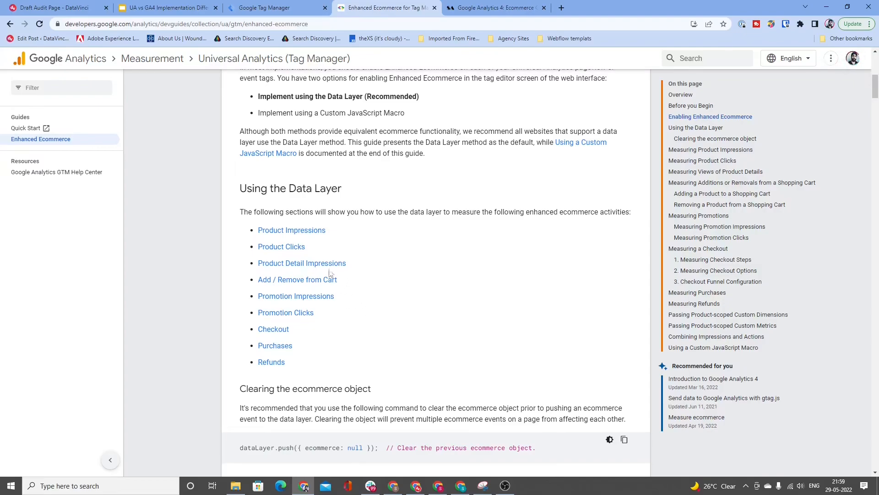
scroll(329, 275, down, 1)
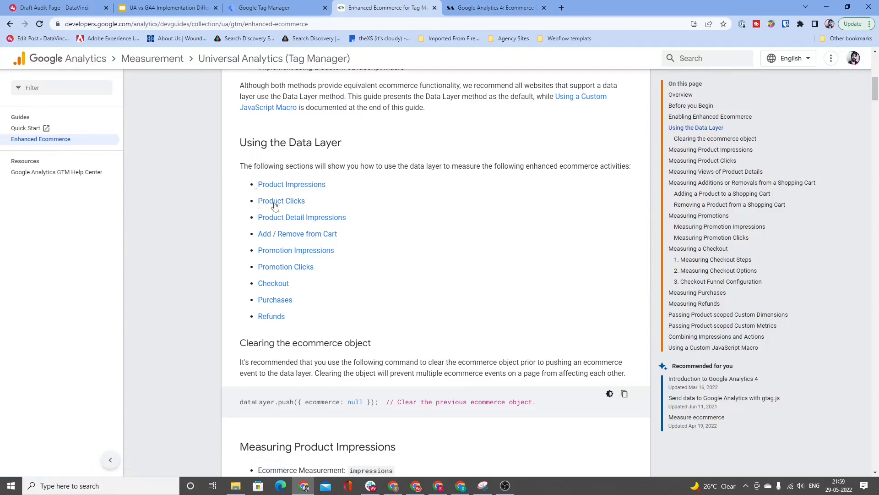
Step: Open igp.com's personalized gifts in a new tab and bring up the Black And White Love Personalized A3 Poster page
click(562, 7)
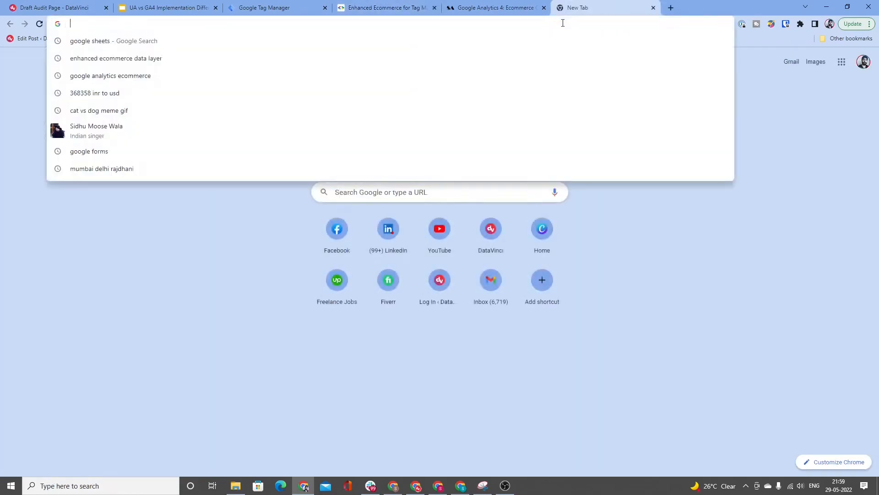
text(igp.com/personalized-gifts)
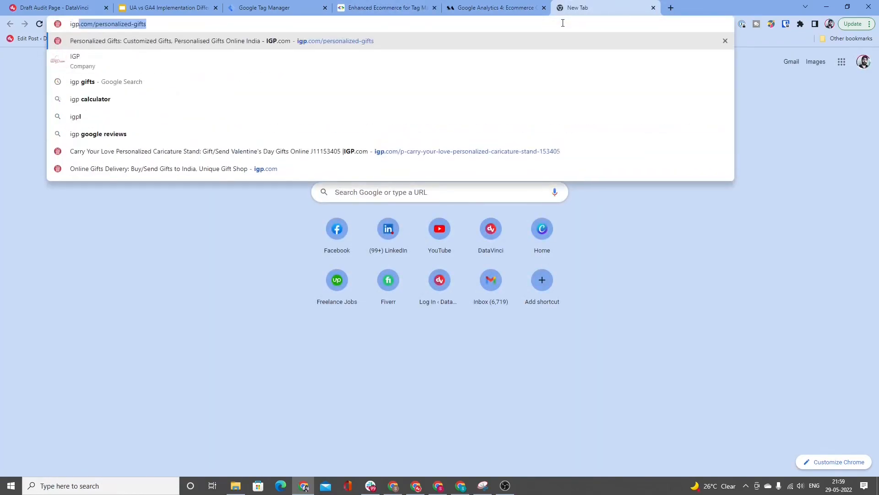
key(Return)
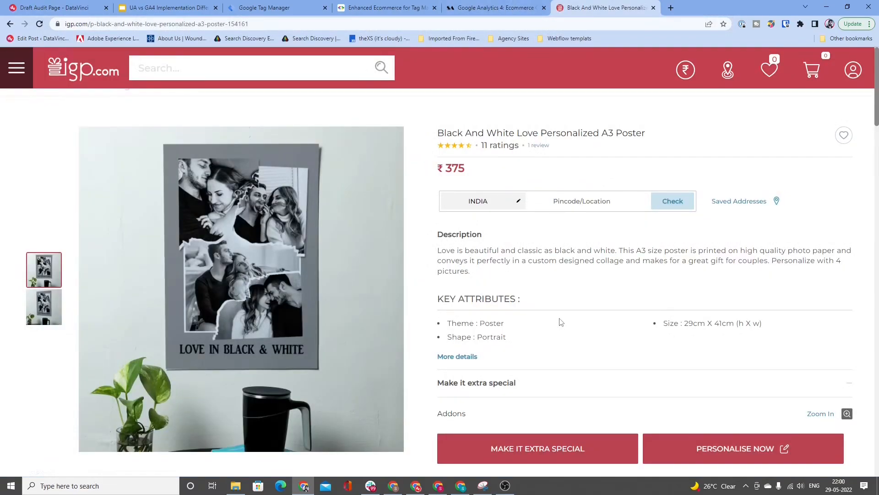
Step: Start personalizing the A3 poster with the preselected design and continue to the image upload stage
scroll(560, 322, down, 1)
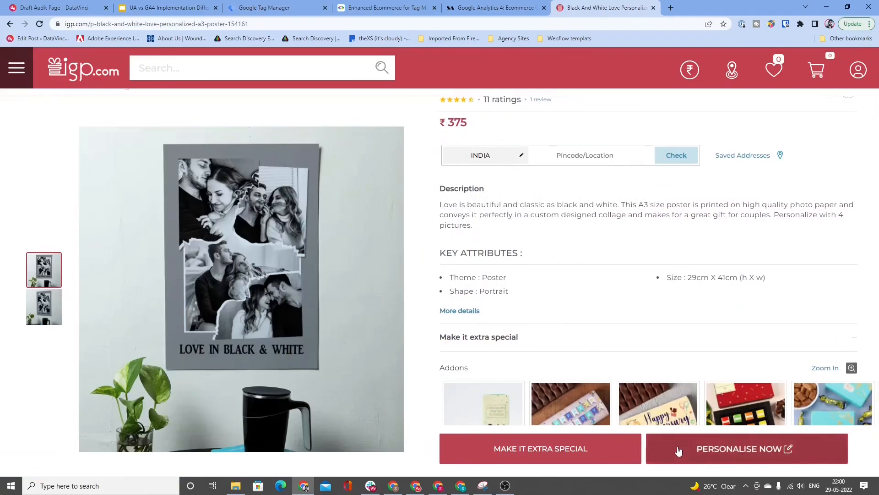
click(737, 448)
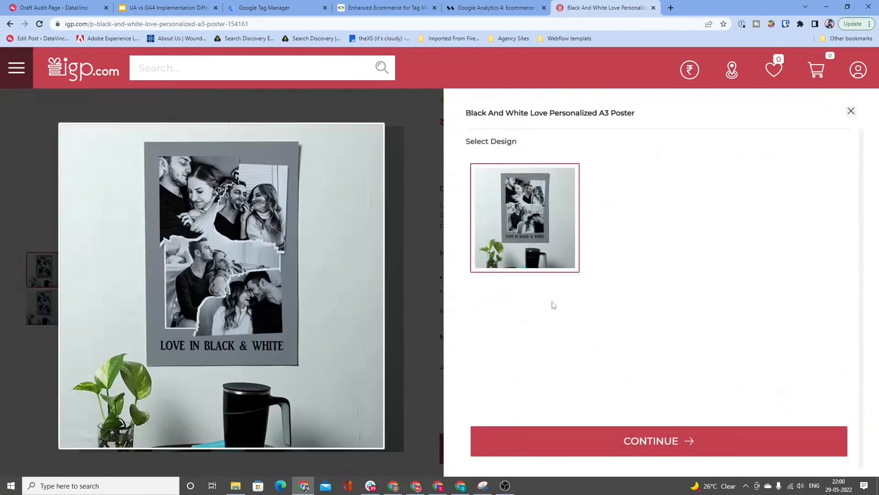
click(581, 438)
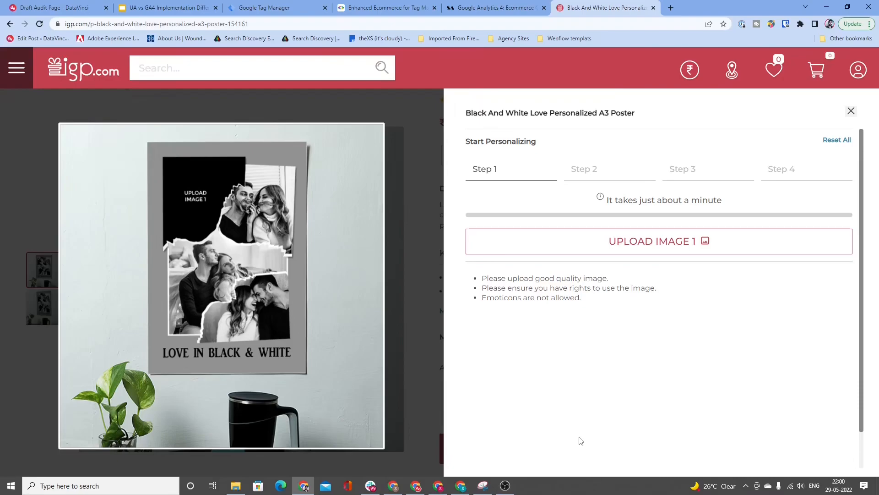
Step: Switch to the Google Analytics 4 ecommerce guide article and look through its table of GA4 and Enhanced Ecommerce parameters
click(359, 6)
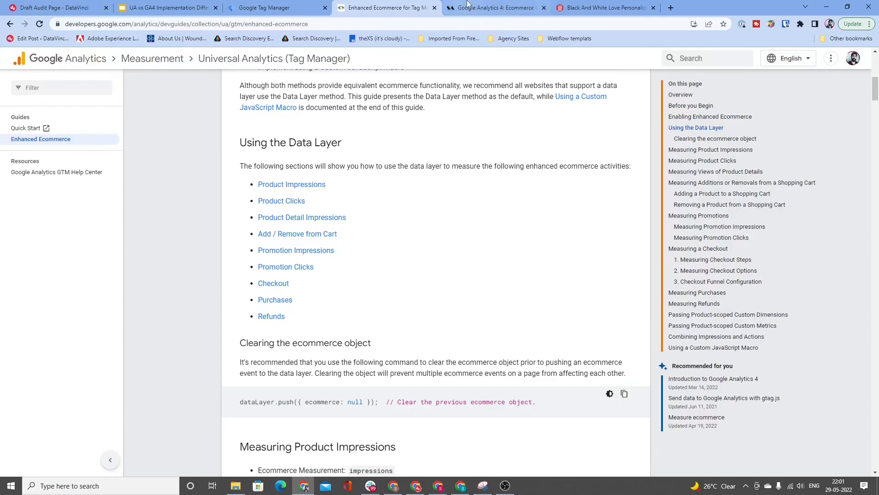
click(596, 8)
click(469, 7)
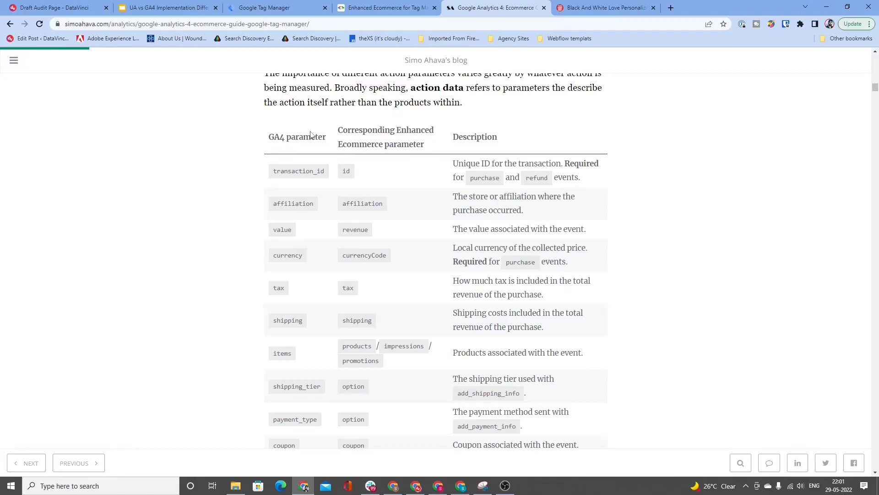
scroll(104, 84, down, 1)
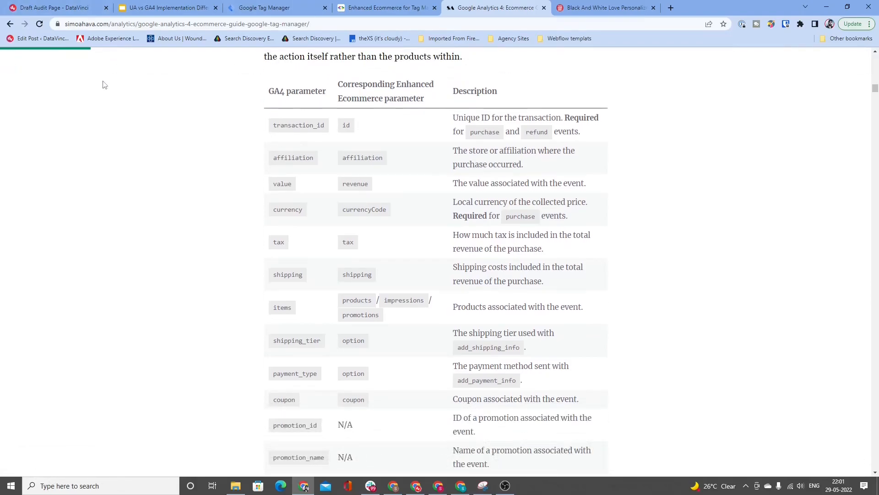
scroll(104, 85, down, 5)
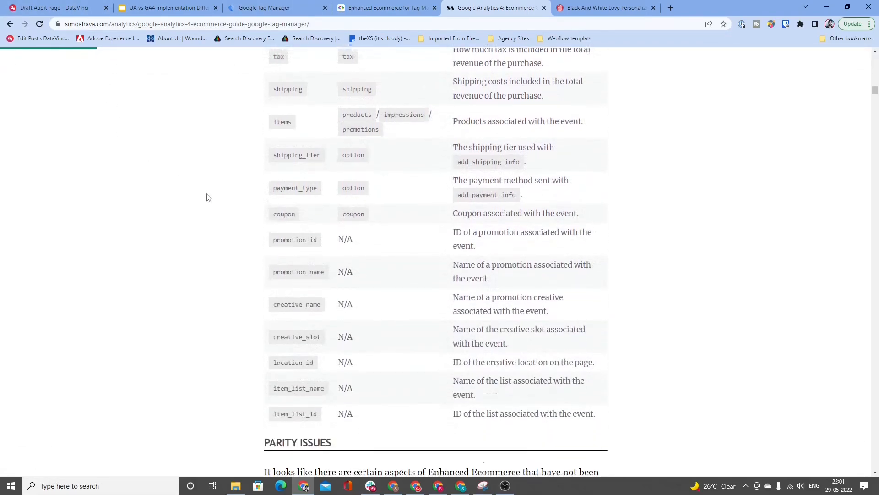
scroll(232, 219, up, 3)
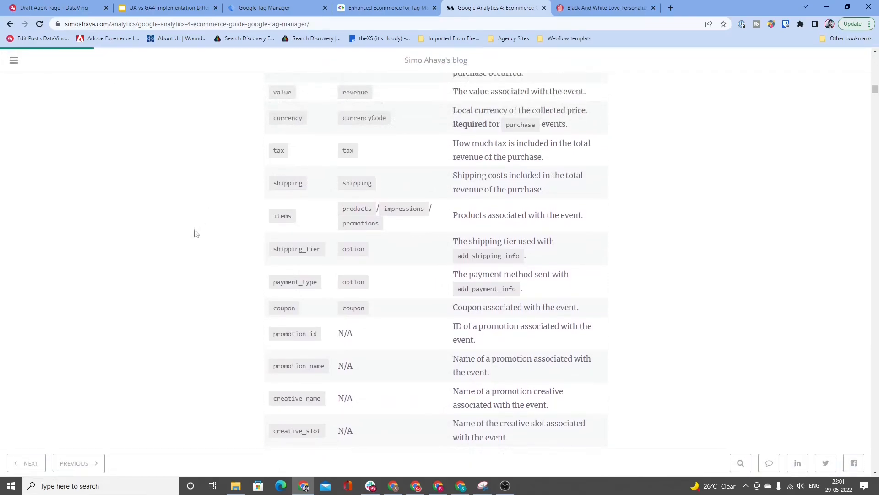
scroll(198, 234, up, 2)
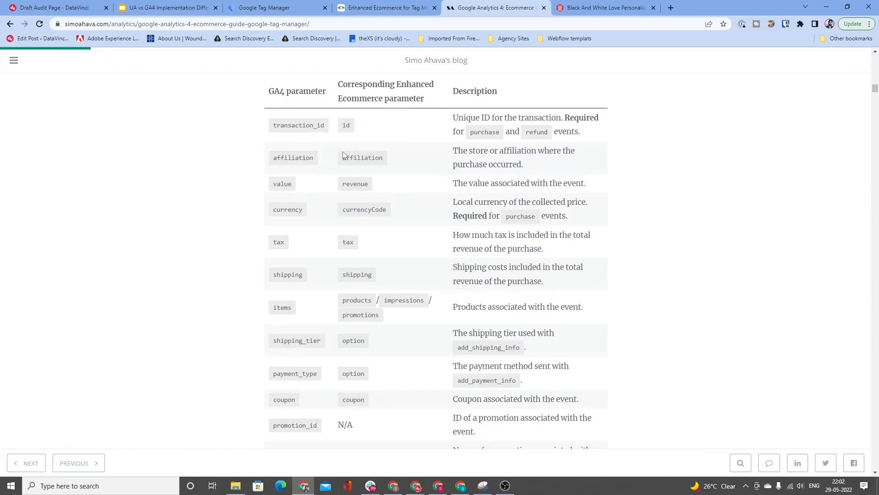
Step: Compare parameter names by highlighting revenue, currencyCode, items, shipping_tier and the option entries for shipping_tier and payment_type
double_click(363, 184)
double_click(359, 211)
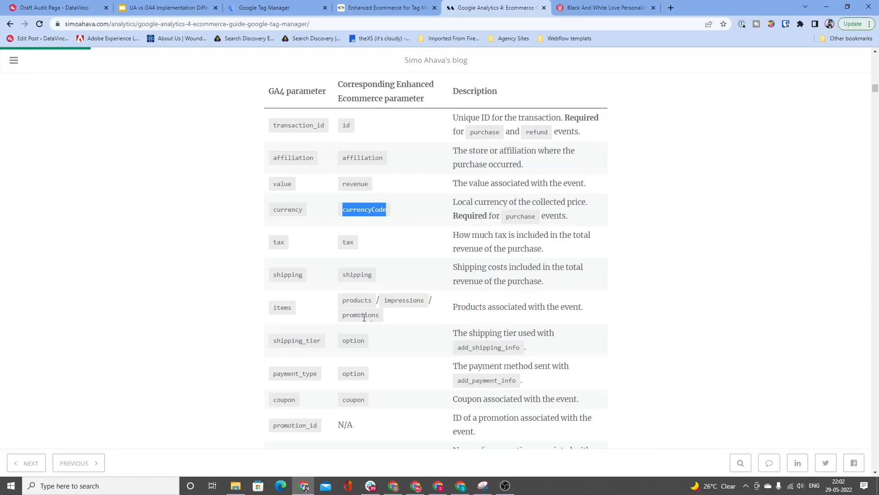
click(277, 316)
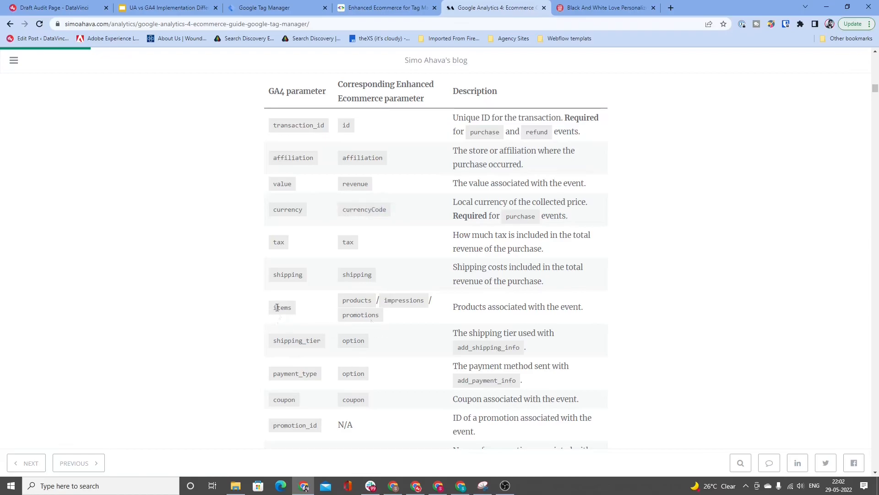
double_click(277, 308)
double_click(344, 340)
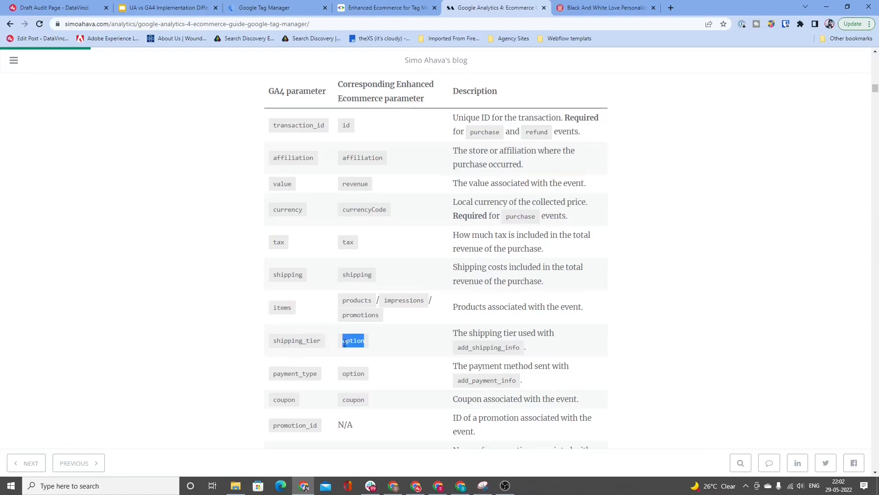
double_click(310, 340)
double_click(349, 373)
Step: Examine the remaining table rows from coupon and promotion_id to item_list_id for their Enhanced Ecommerce equivalents
scroll(309, 362, down, 1)
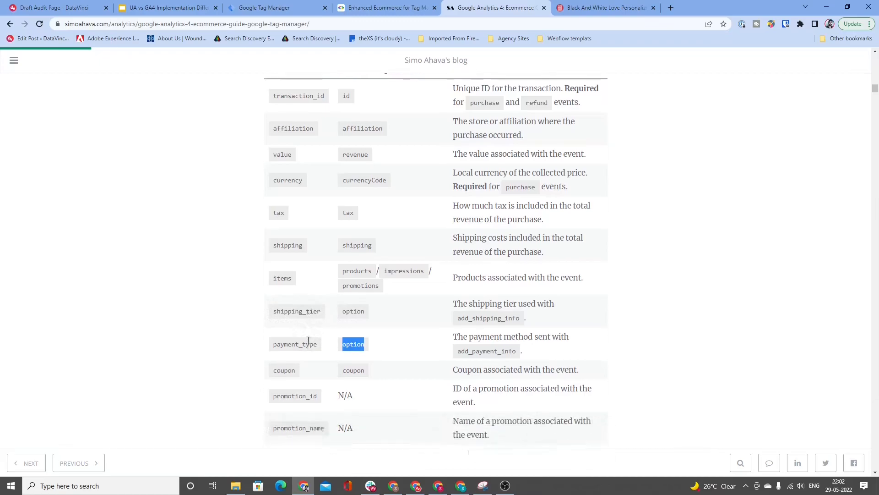
scroll(308, 360, down, 1)
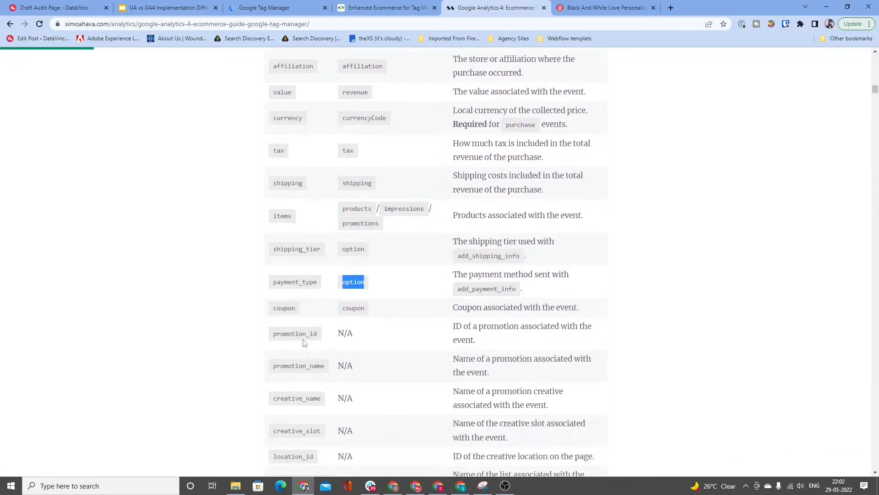
scroll(314, 370, down, 1)
scroll(310, 371, down, 1)
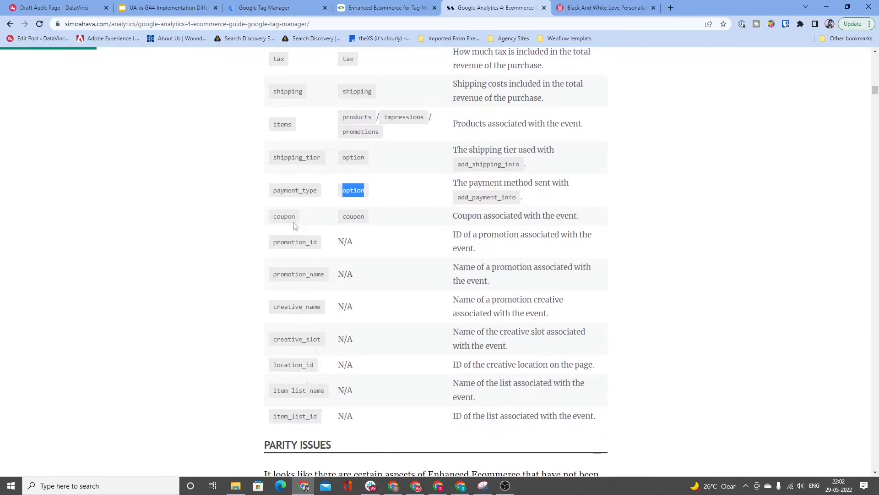
scroll(353, 385, up, 1)
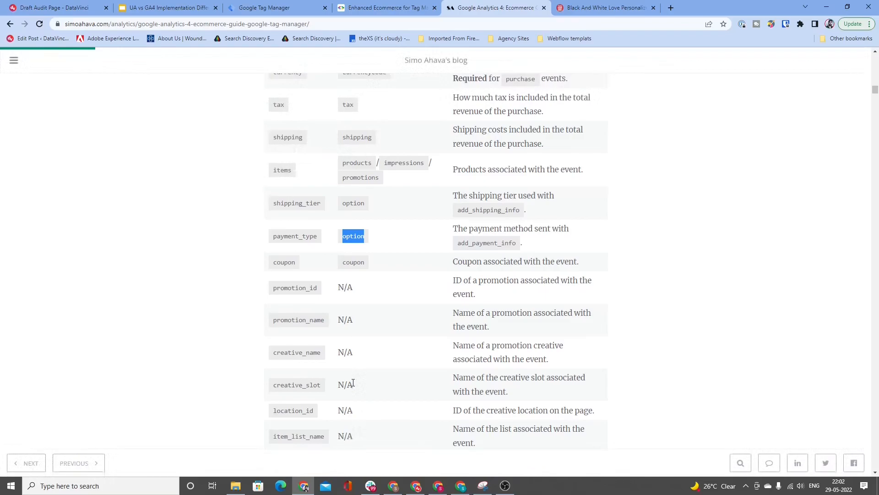
Step: Switch to the Universal Analytics Enhanced Ecommerce guide and examine the Measuring Product Impressions code sample
click(368, 10)
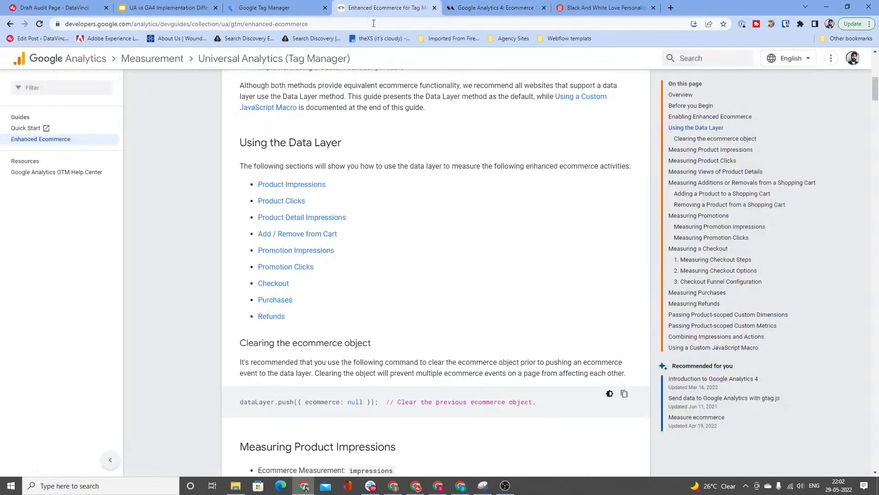
scroll(416, 241, down, 6)
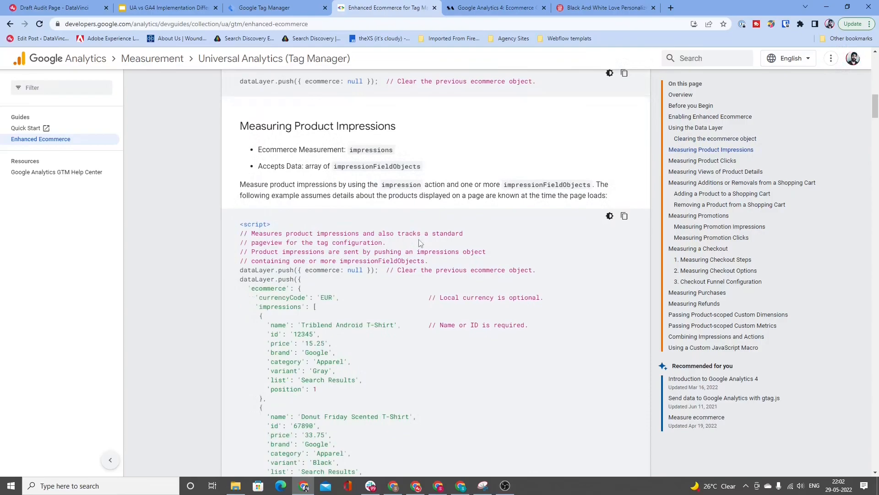
scroll(420, 242, down, 1)
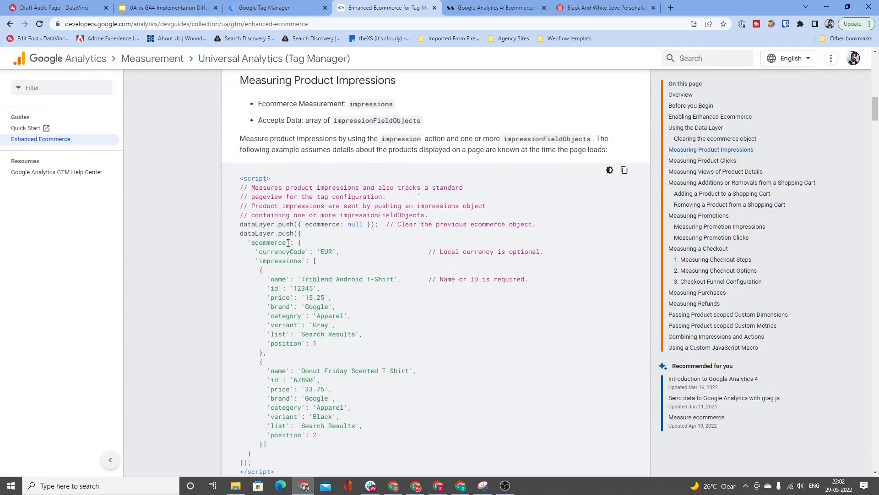
scroll(288, 243, up, 3)
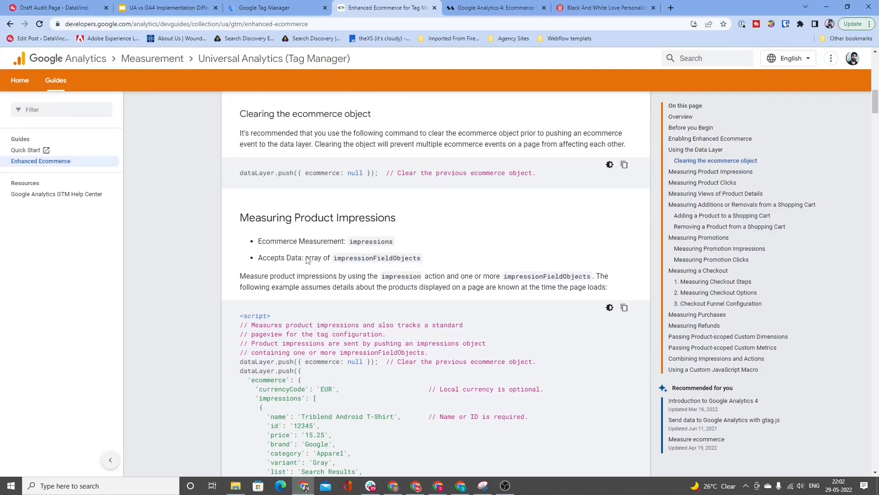
scroll(307, 260, up, 5)
scroll(307, 259, down, 9)
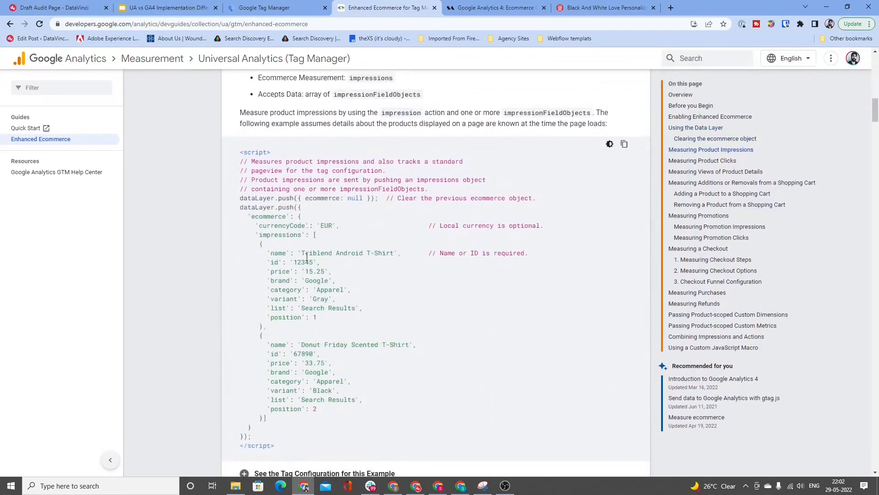
scroll(306, 258, down, 1)
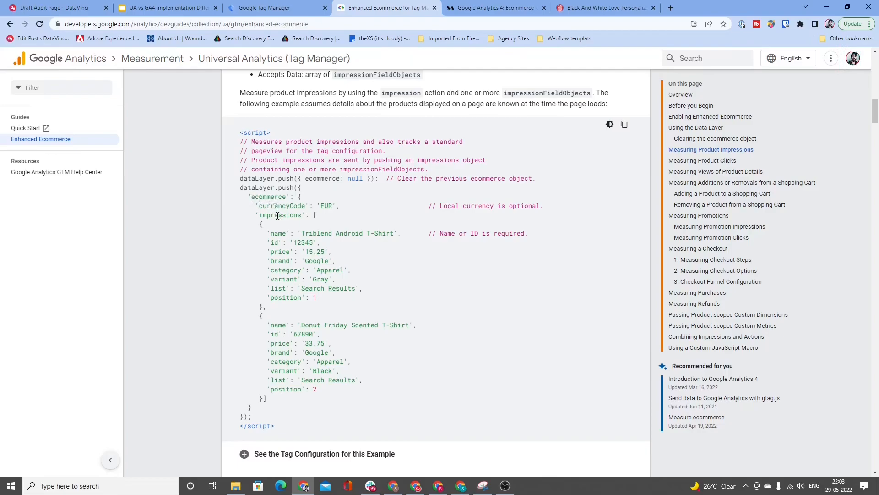
Step: Highlight the two product objects in the impressions array and return to the Using the Data Layer activity list
drag(264, 224, 309, 403)
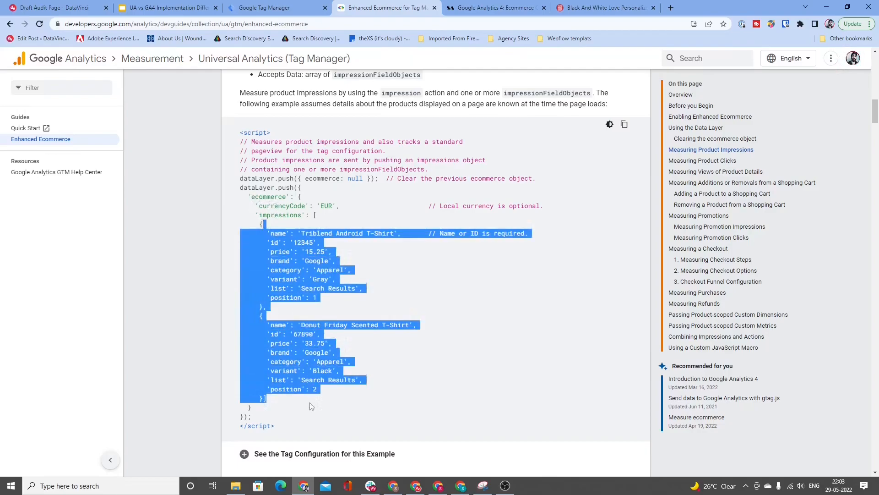
click(297, 382)
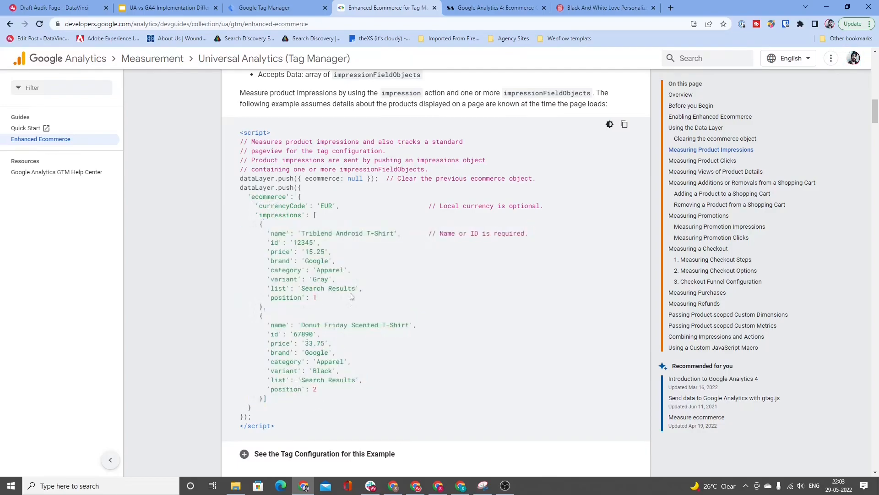
scroll(341, 278, up, 7)
scroll(341, 279, up, 2)
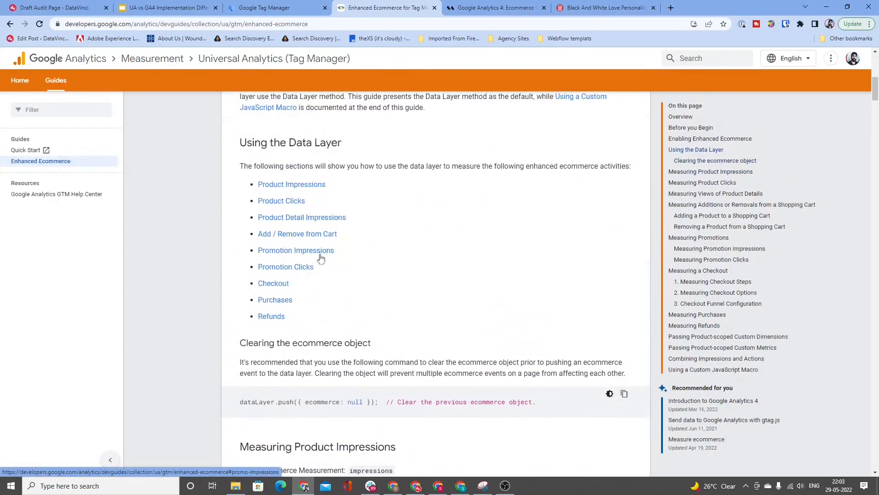
Step: Open the Product Detail Impressions section and highlight the data layer push and its ecommerce detail lines in the sample
click(295, 218)
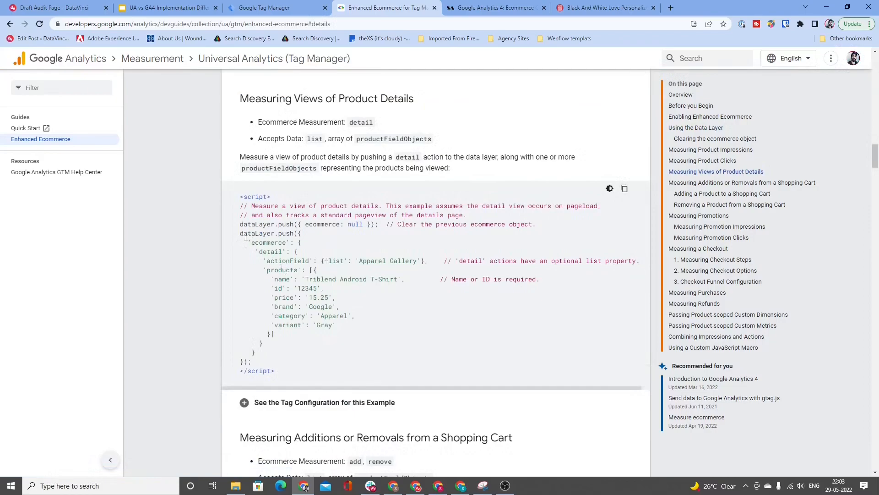
drag(240, 233, 315, 335)
click(292, 360)
drag(255, 243, 275, 252)
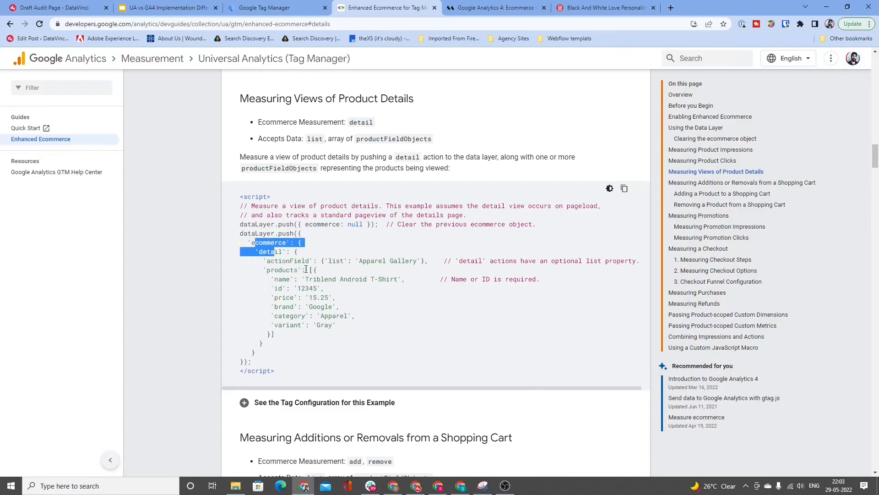
Step: Switch to the GA4 ecommerce guide and highlight view_promotion, begin_checkout and view_item in the GA4 action comparison table
key(ctrl+Tab)
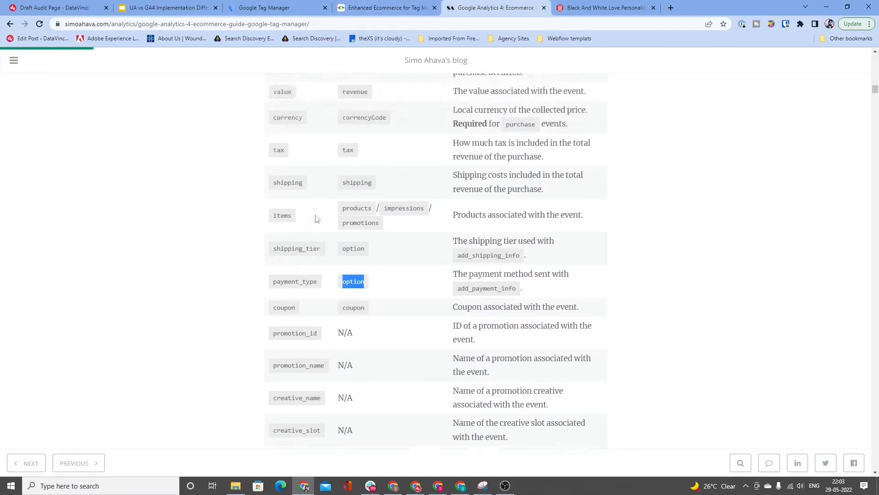
scroll(316, 215, up, 2)
scroll(317, 165, down, 1)
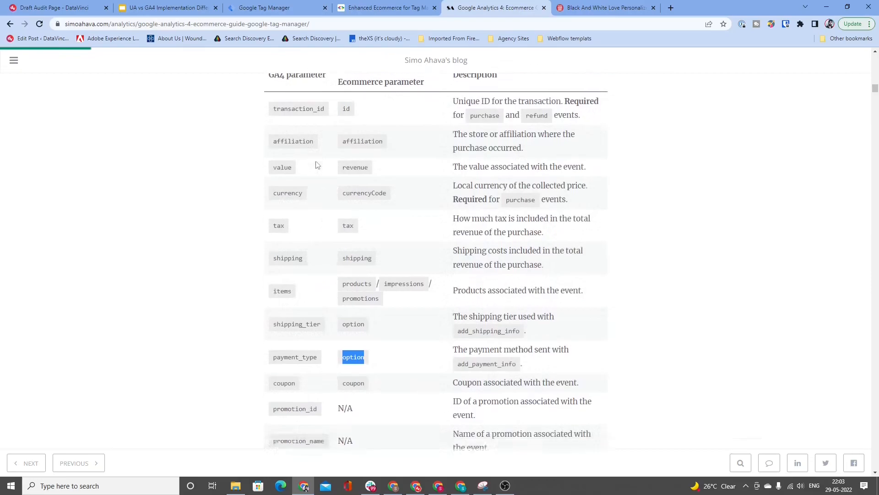
scroll(317, 164, down, 15)
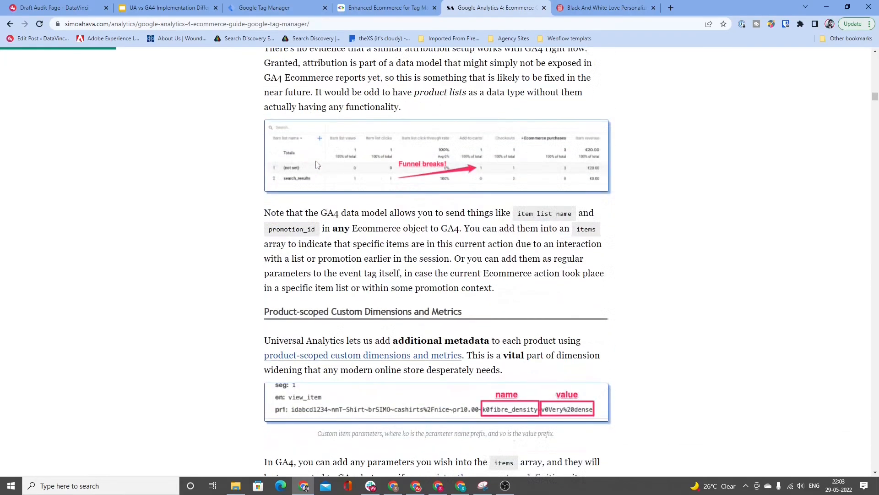
scroll(317, 165, down, 20)
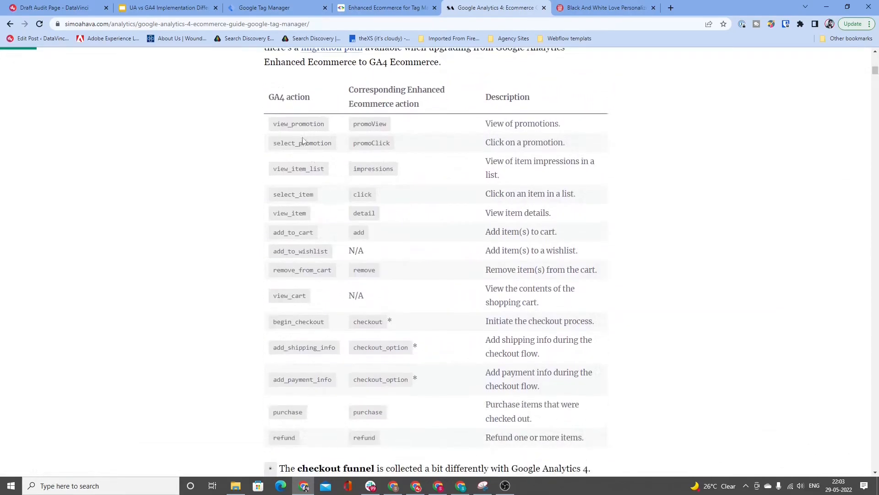
drag(275, 124, 325, 128)
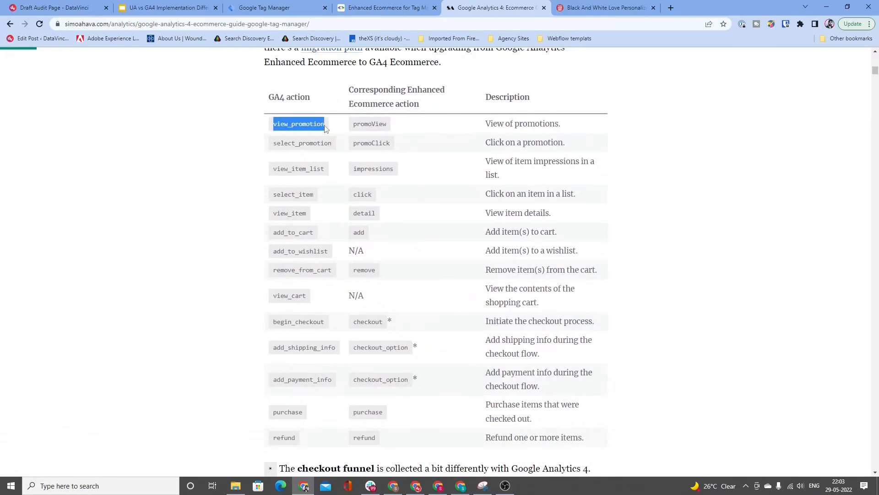
double_click(302, 325)
scroll(300, 297, down, 3)
scroll(297, 221, up, 3)
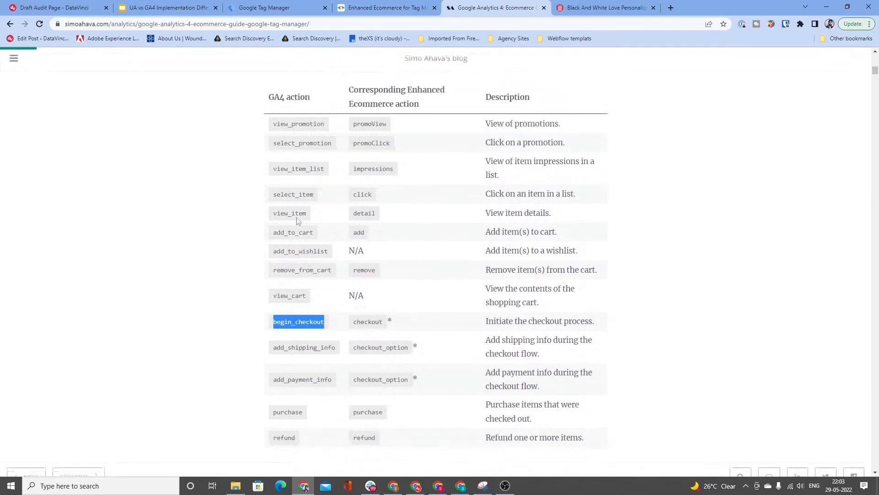
double_click(292, 213)
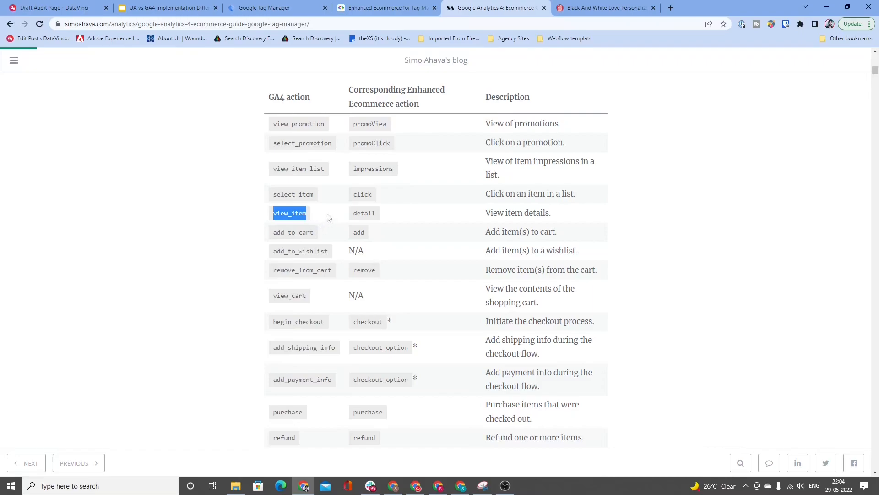
Step: Go to the Data Layer composition sample and highlight its view_promotion event value
scroll(351, 145, down, 15)
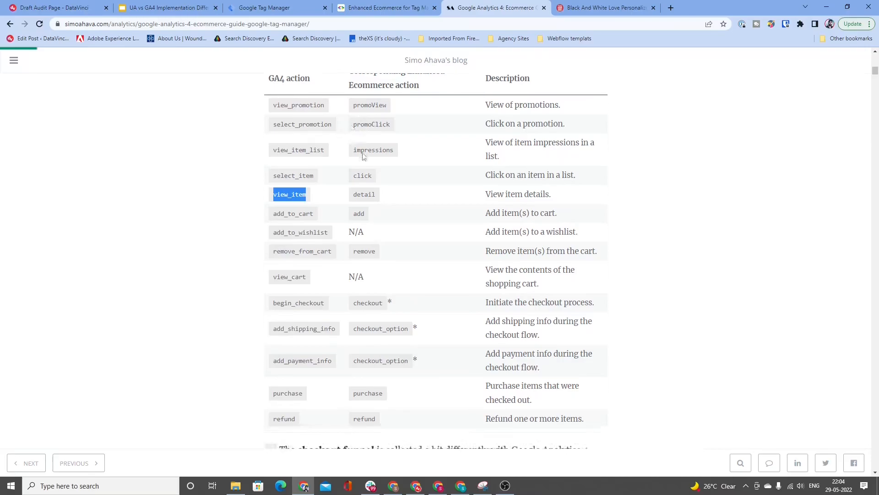
scroll(369, 160, down, 20)
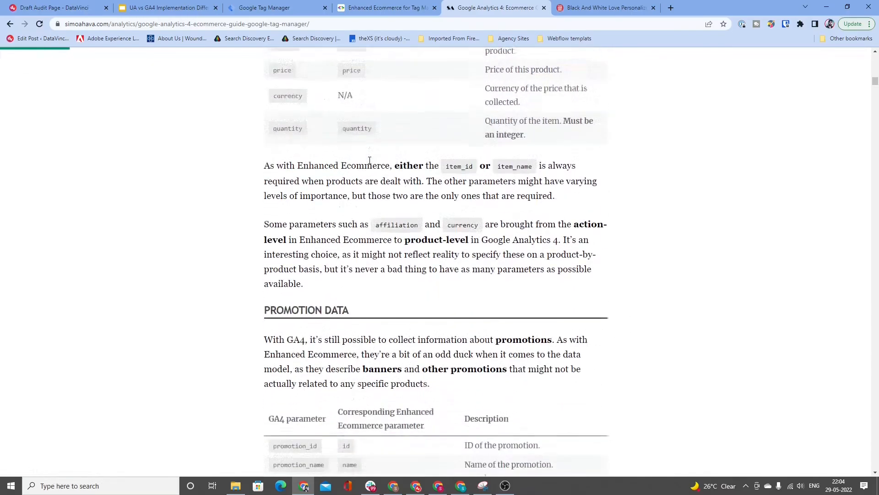
scroll(369, 160, down, 18)
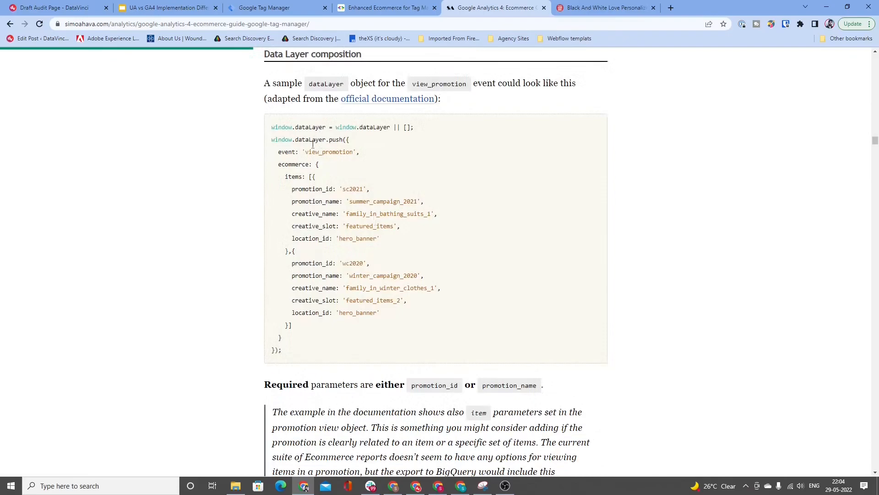
drag(309, 152, 352, 154)
double_click(352, 153)
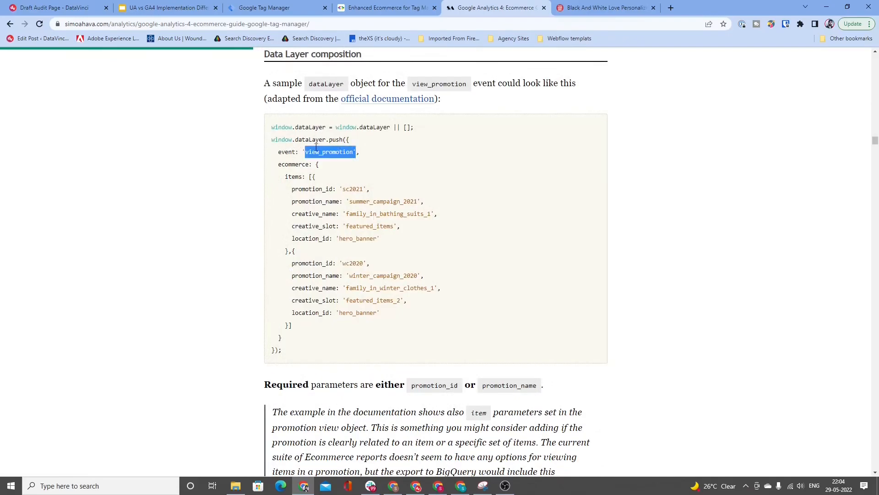
Step: Compare the items array and ecommerce object with the view_promotion event name by highlighting each in the GA4 sample
drag(280, 165, 341, 329)
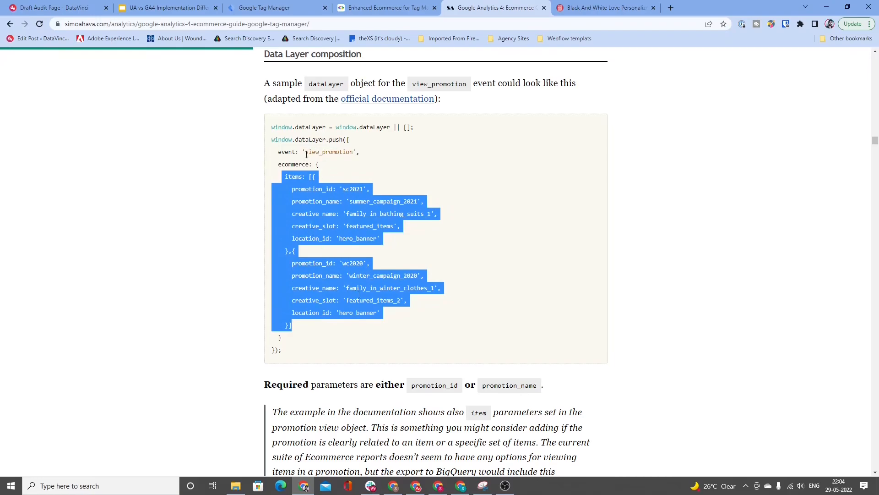
drag(306, 152, 353, 151)
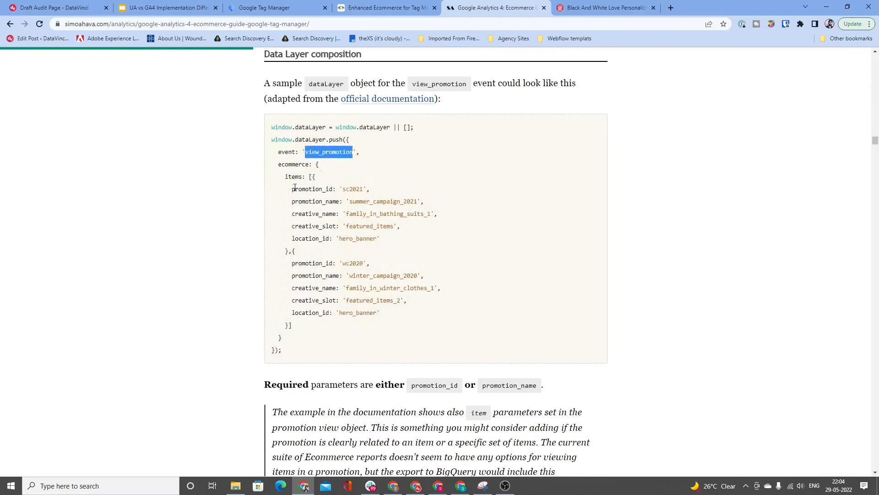
drag(276, 164, 354, 331)
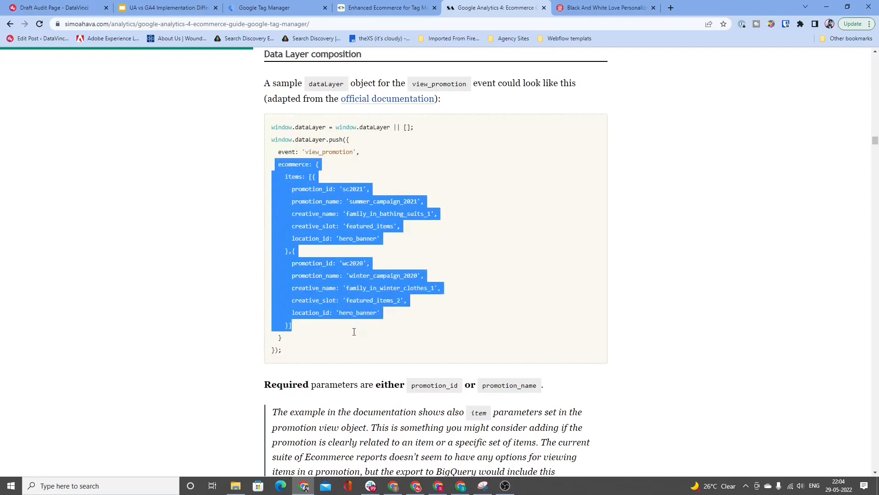
double_click(315, 152)
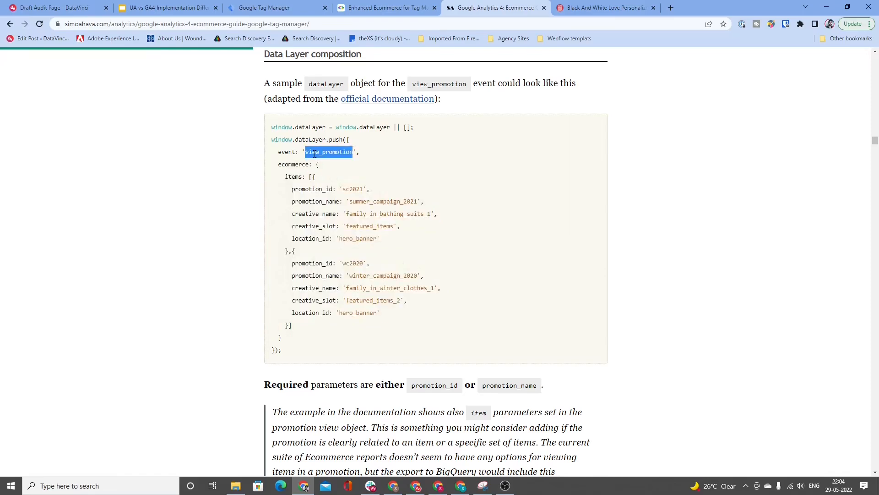
drag(275, 153, 331, 328)
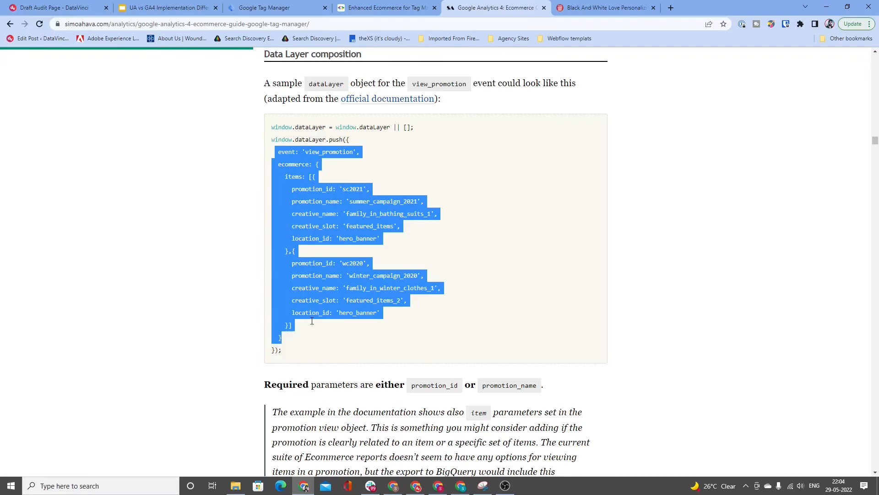
Step: Highlight the event line, the entire dataLayer sample and the ecommerce block to examine the push structure
triple_click(335, 151)
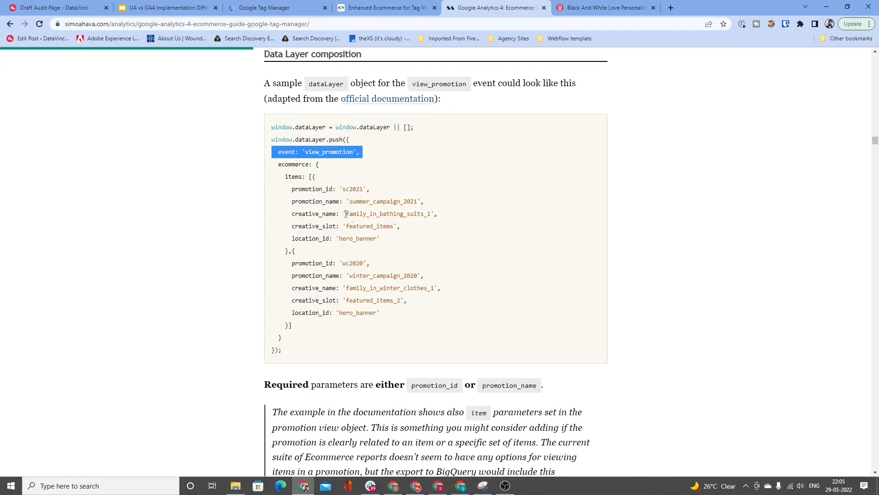
drag(271, 127, 328, 346)
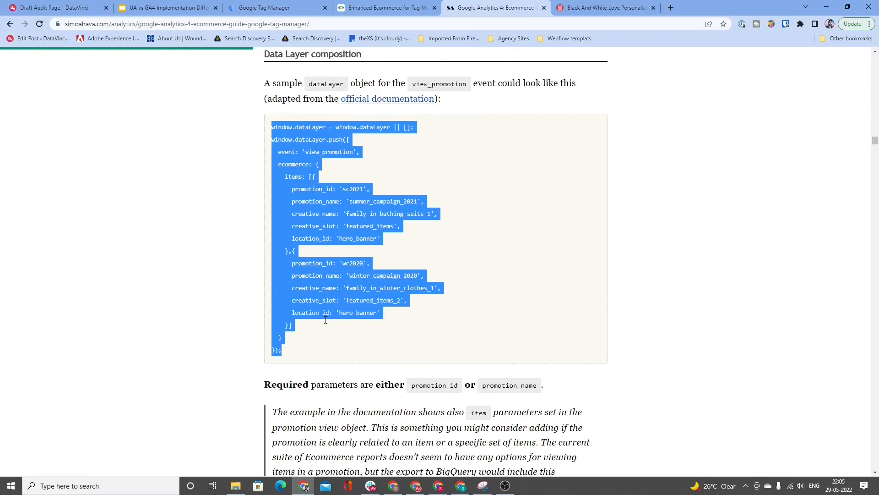
double_click(331, 152)
drag(278, 166, 340, 345)
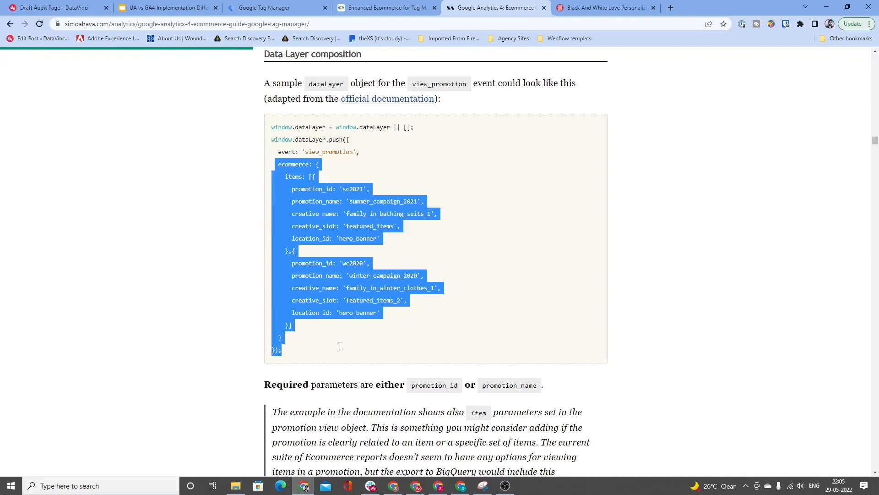
Step: Switch to Google Tag Manager, filter the user-defined variables by "anal" and open the Google Analytics settings variable
click(290, 4)
click(295, 133)
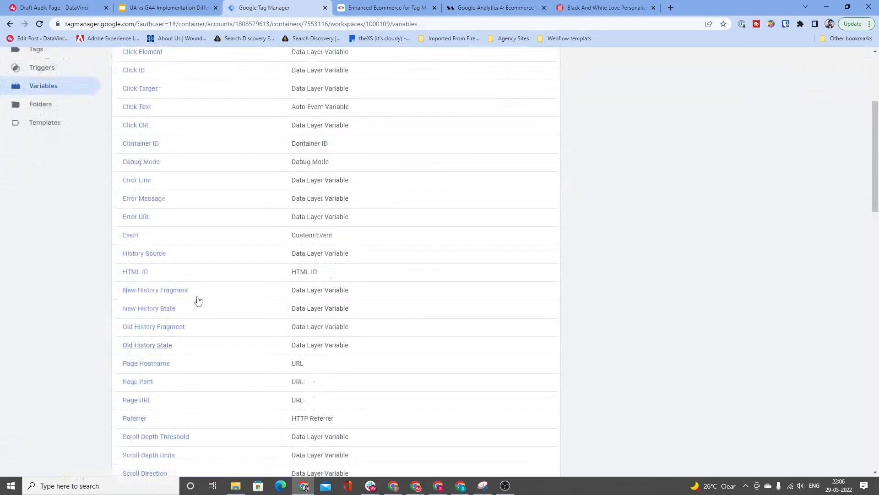
scroll(198, 300, up, 4)
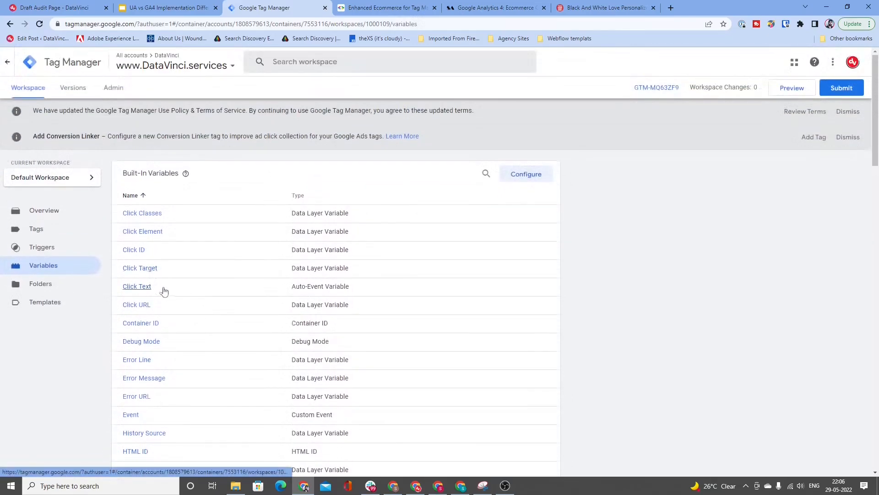
scroll(189, 314, down, 8)
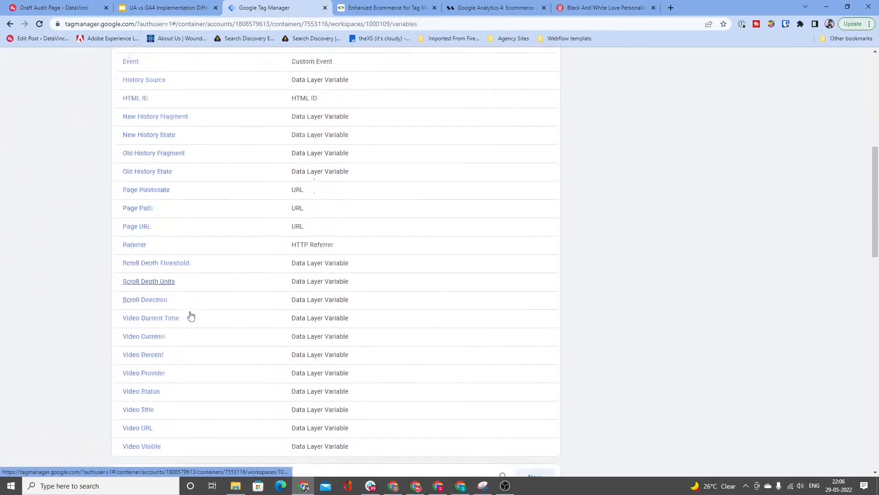
scroll(191, 316, down, 7)
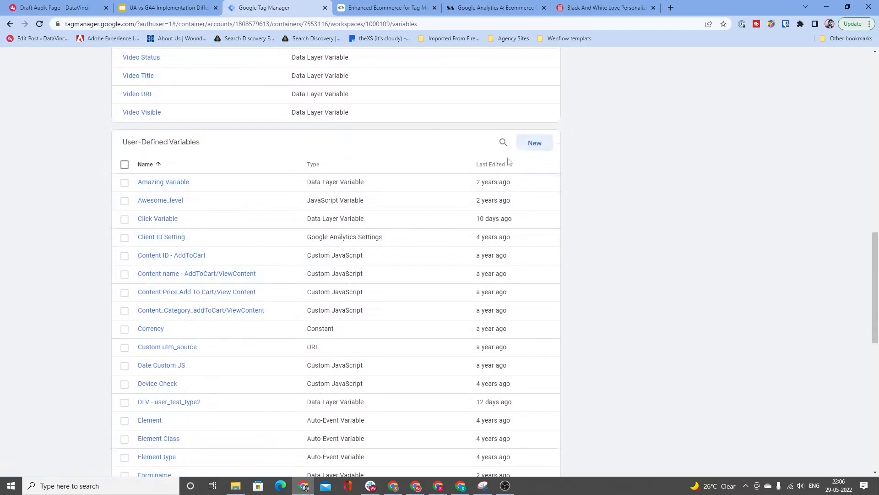
scroll(507, 197, up, 3)
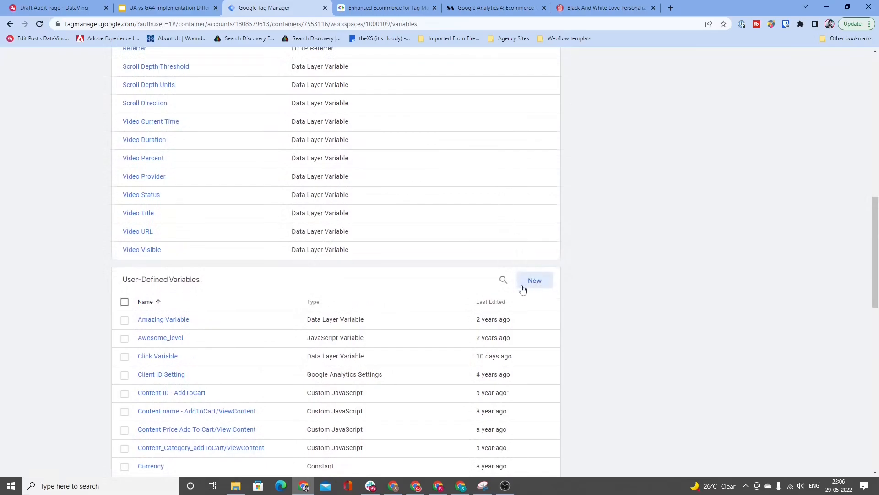
click(504, 280)
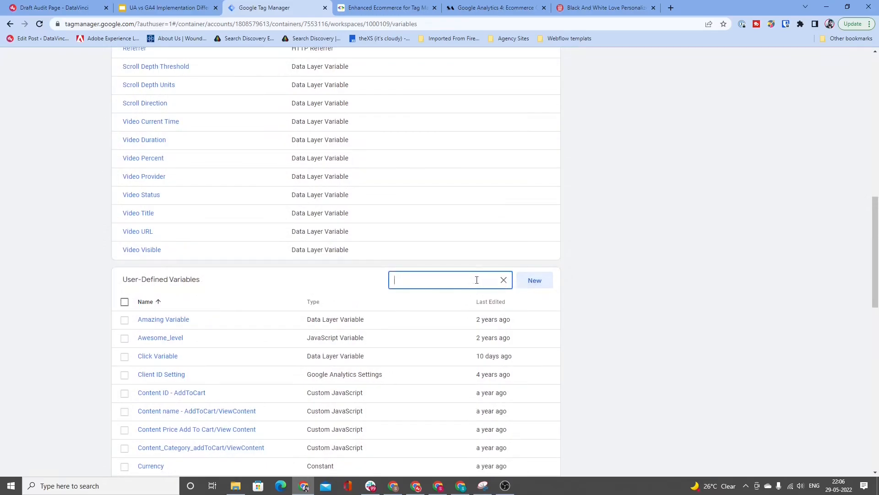
text(anal)
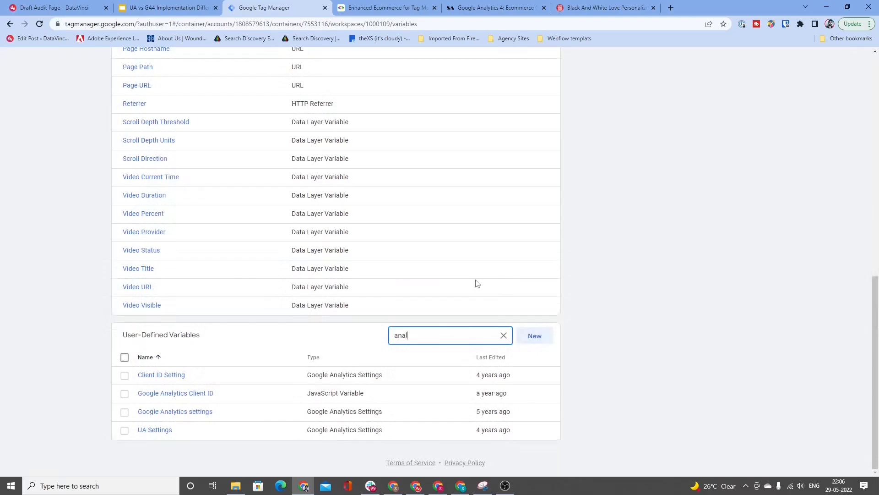
click(200, 413)
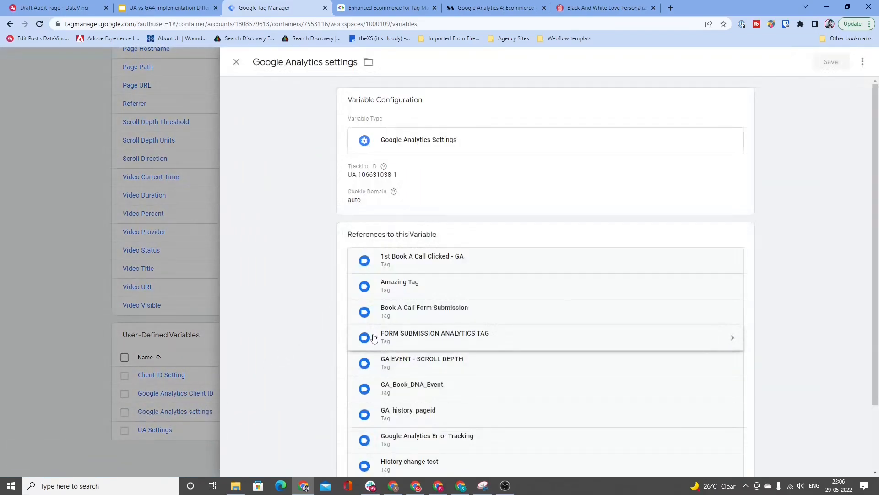
Step: Expand the variable's additional Ecommerce settings and enable Enhanced Ecommerce features
click(451, 210)
click(426, 260)
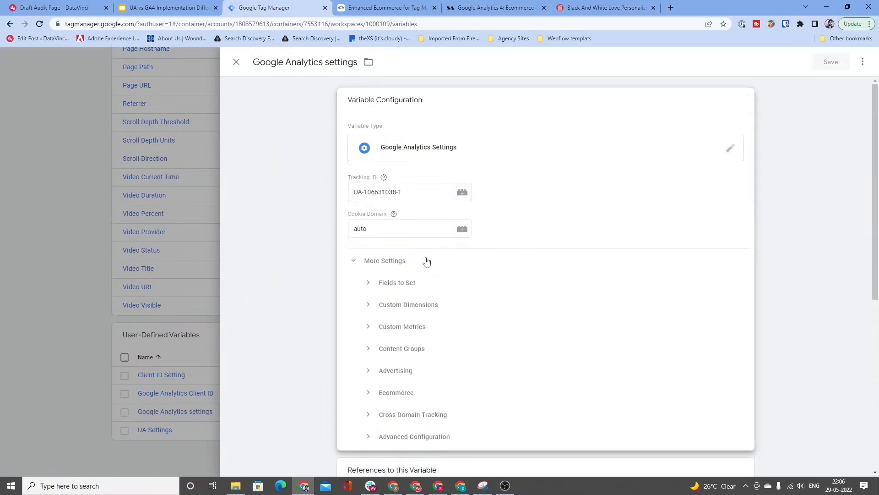
click(403, 393)
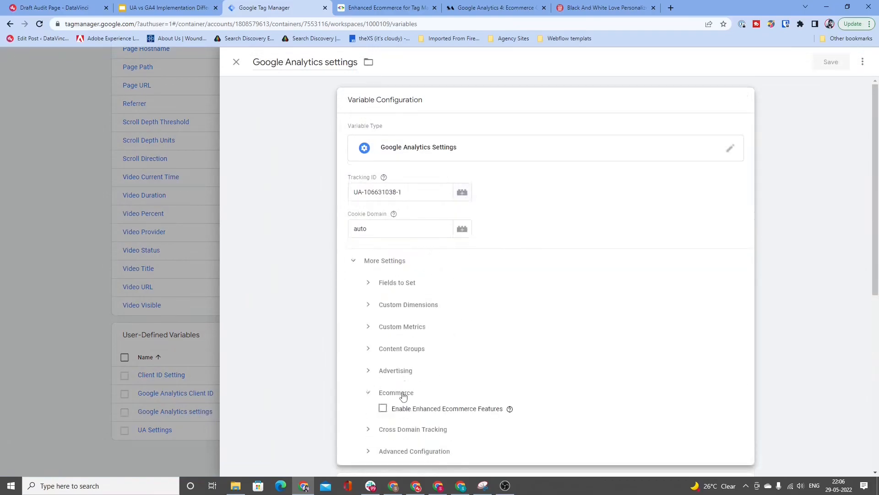
scroll(453, 332, down, 1)
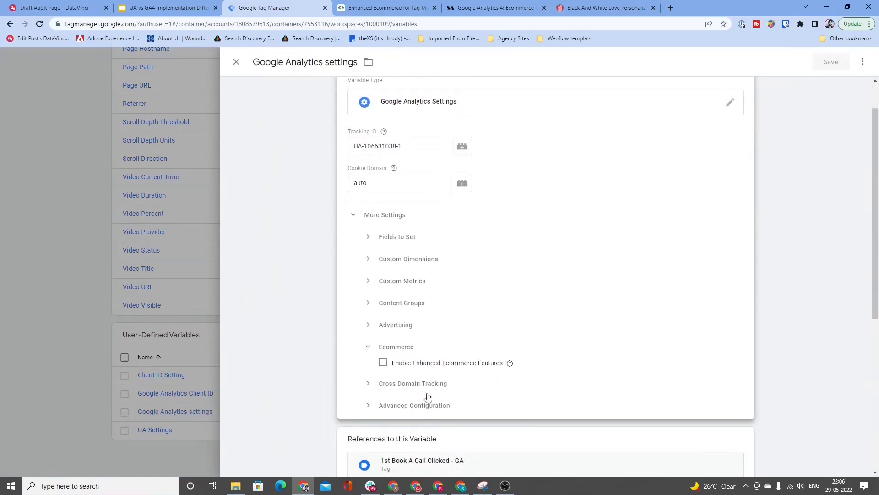
click(383, 362)
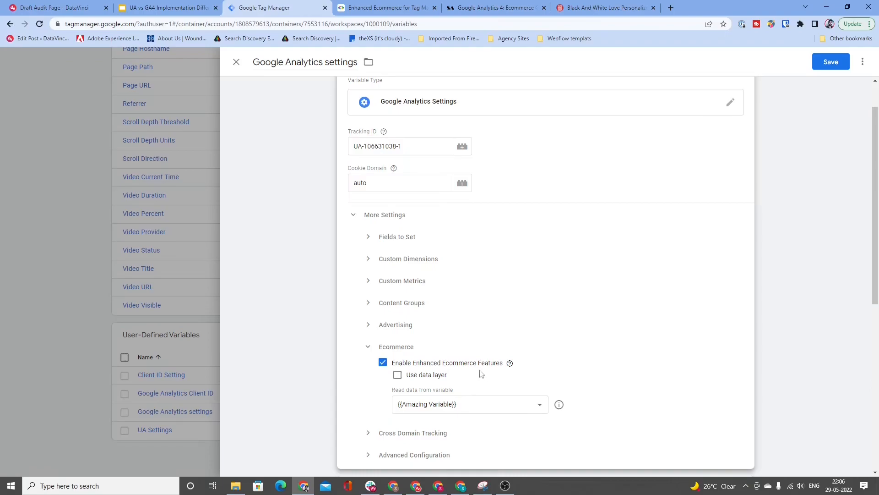
Step: Toggle Use data layer on and off repeatedly to compare it with reading data from a variable, ending with it off
click(399, 375)
click(398, 375)
click(398, 376)
click(398, 377)
click(398, 376)
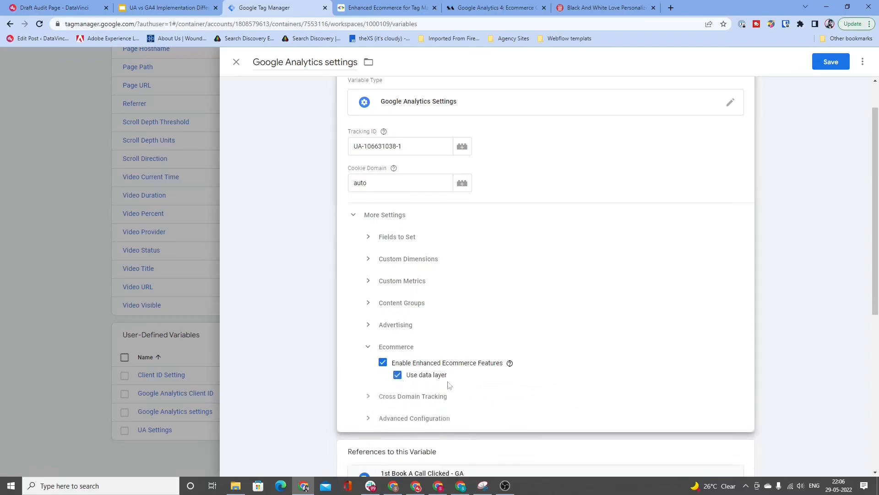
click(398, 376)
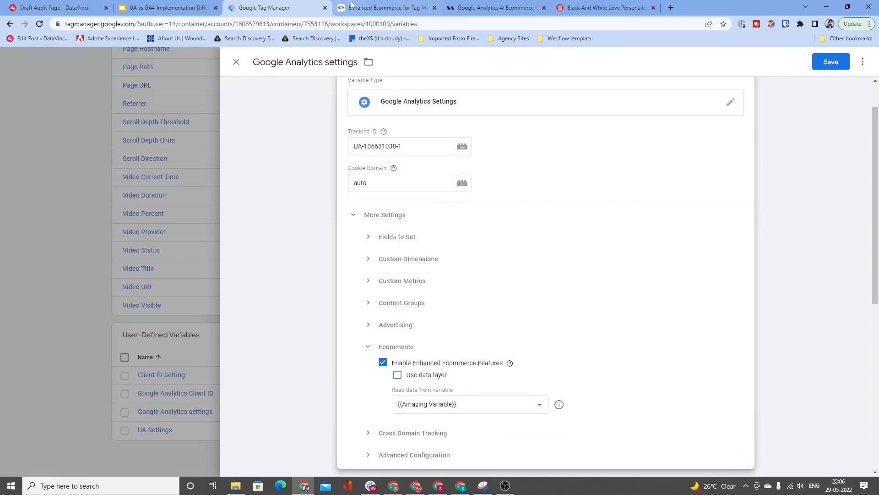
Step: Highlight the full product detail script in the Enhanced Ecommerce guide and return to the Google Analytics settings variable
key(ctrl+Tab)
click(370, 295)
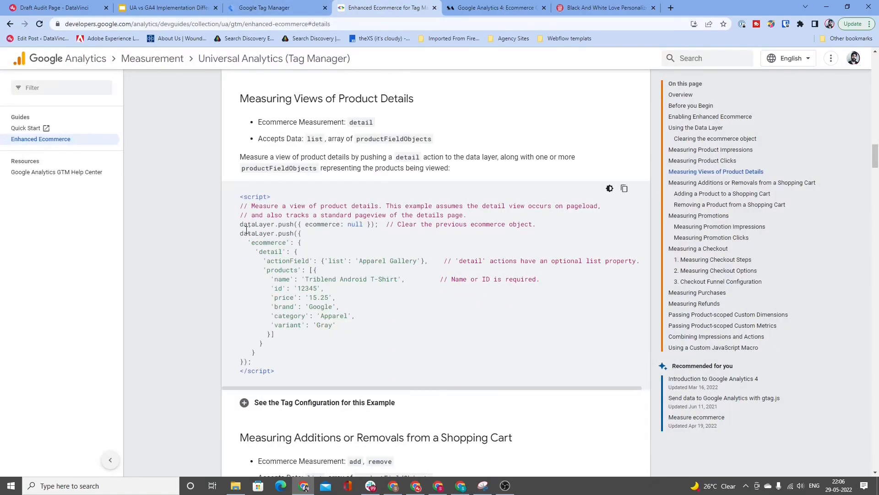
drag(239, 197, 303, 370)
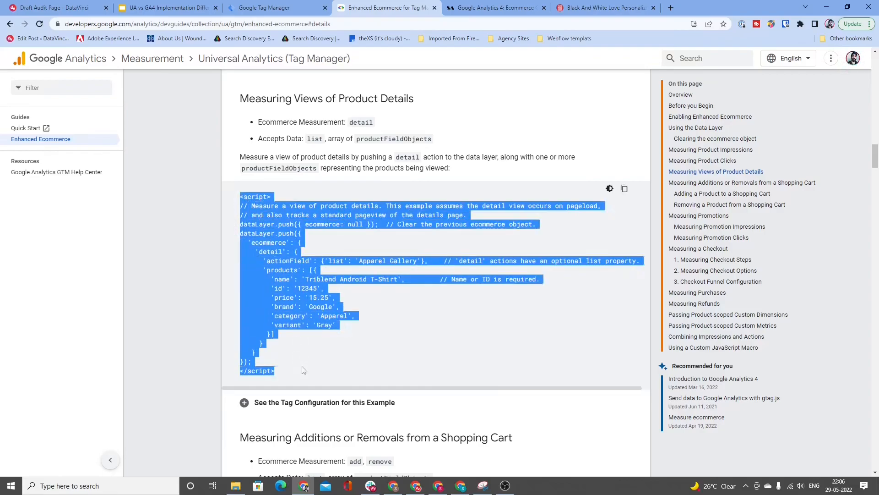
key(ctrl+shift+Tab)
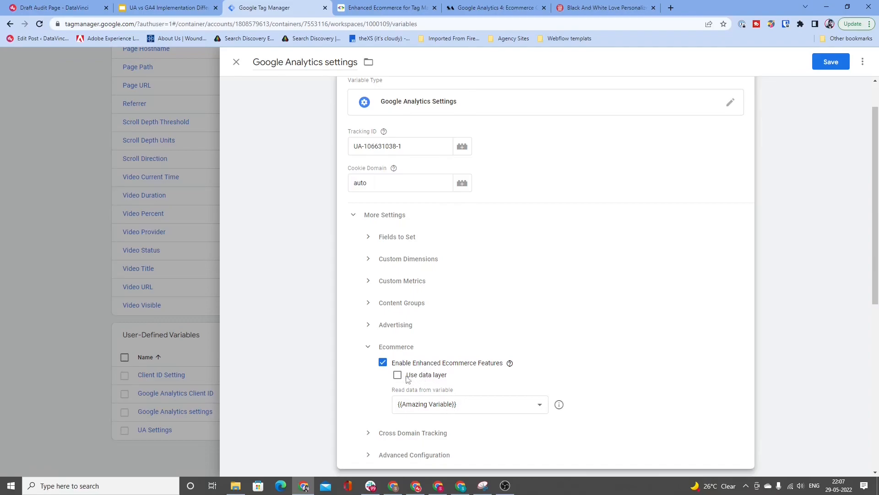
Step: Select the product detail data layer script in the Enhanced Ecommerce guide again and compare it with the variable's Ecommerce settings
click(384, 8)
click(481, 336)
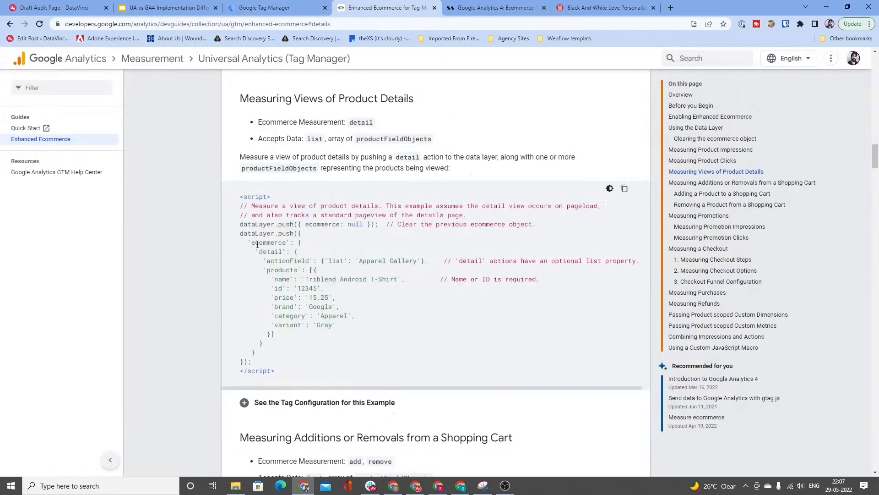
drag(240, 196, 299, 370)
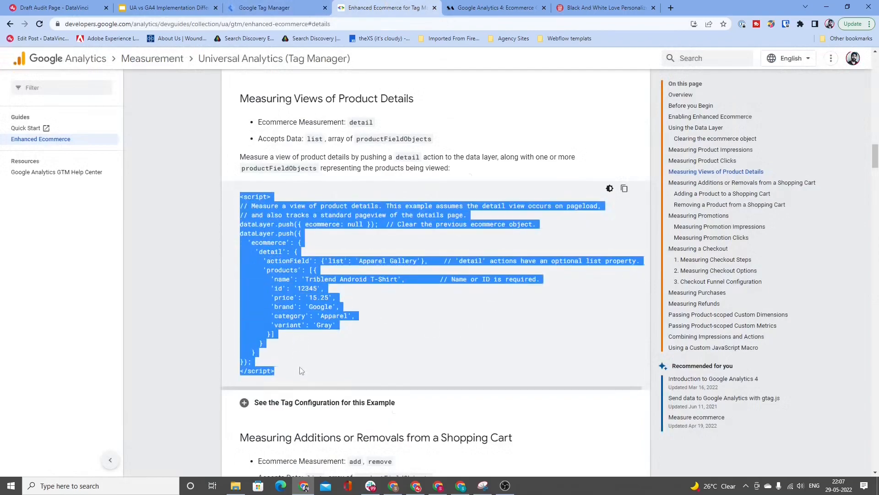
click(261, 7)
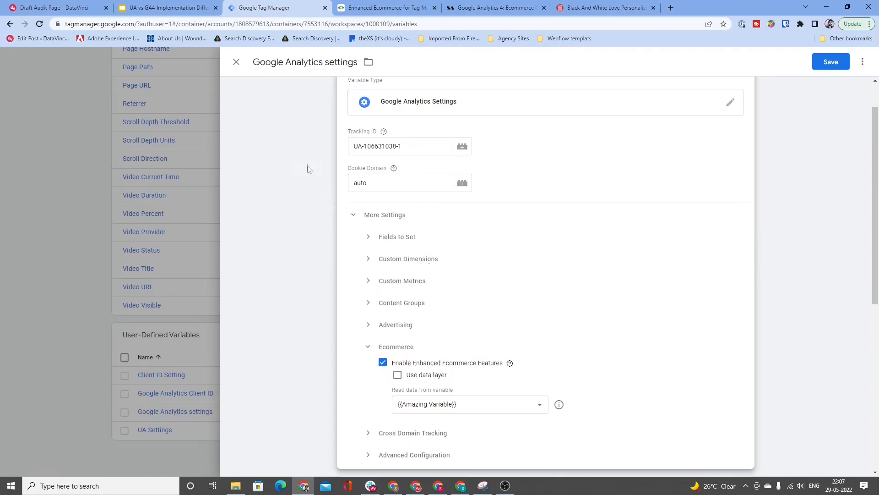
Step: Close the Google Analytics settings variable, discarding its changes, and open the workspace's list of tags
click(237, 62)
click(559, 164)
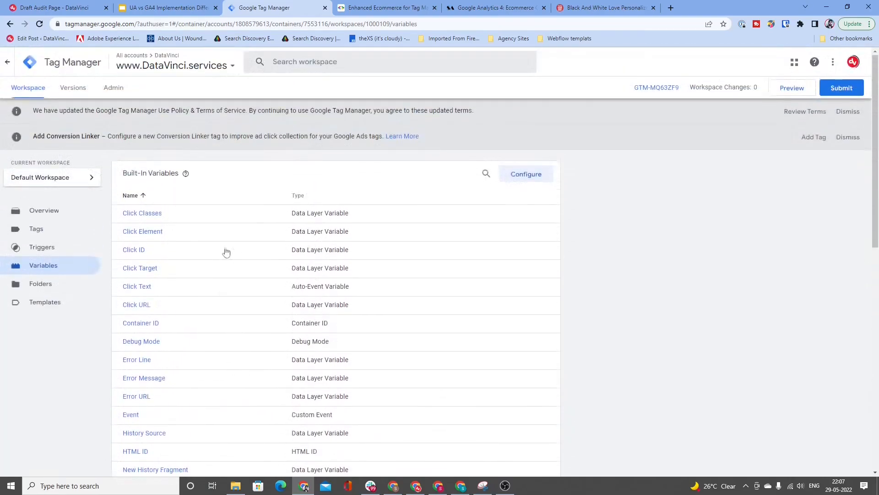
click(95, 230)
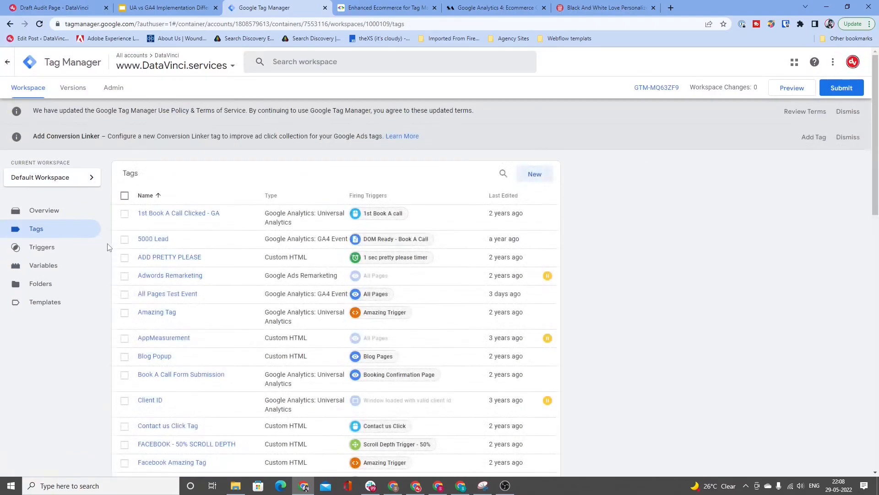
Step: Create a new Google Analytics: GA4 Event tag and add an empty row to its event parameters
click(527, 176)
click(426, 162)
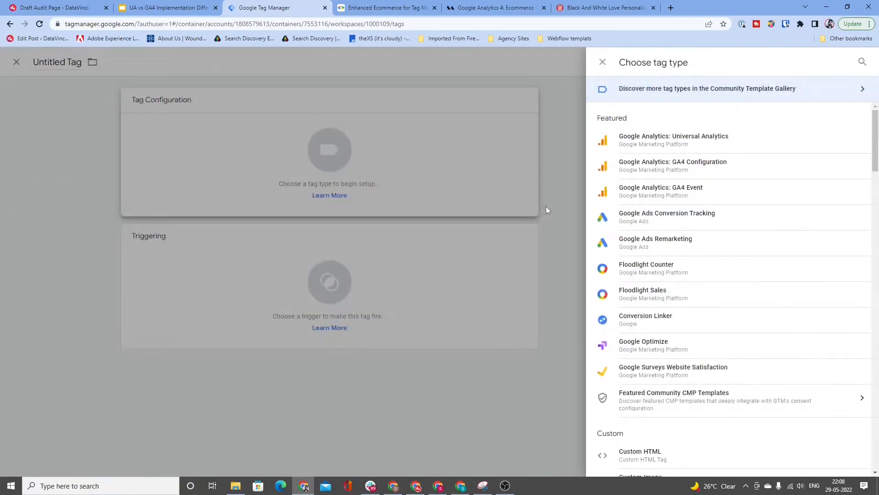
click(649, 192)
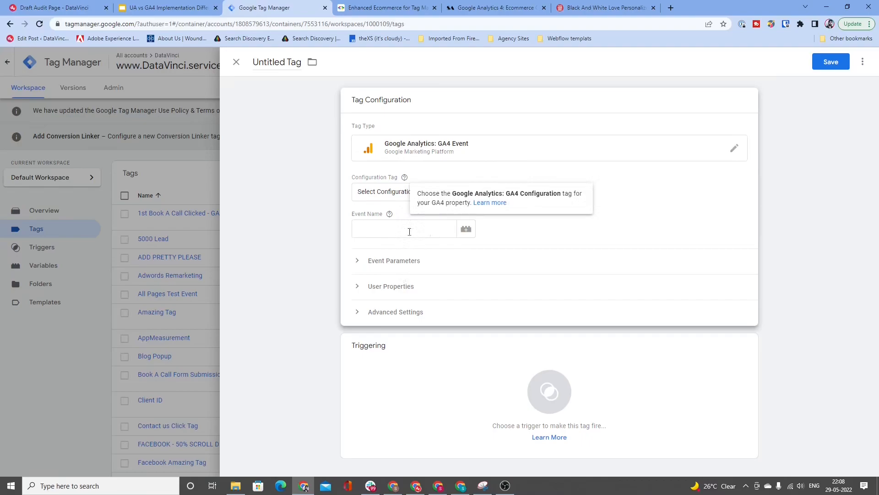
click(407, 260)
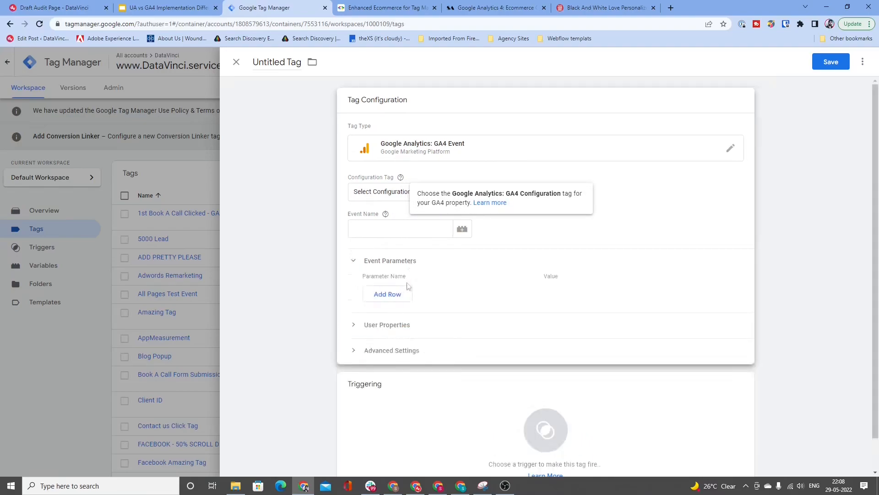
click(431, 292)
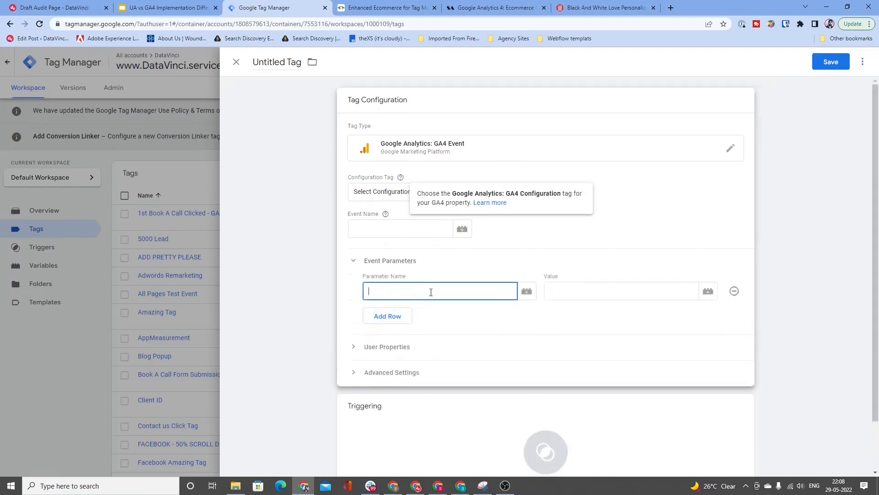
Step: Copy transaction_id from the Action Data table in the GA4 ecommerce guide into the new tag's first event parameter name
click(517, 9)
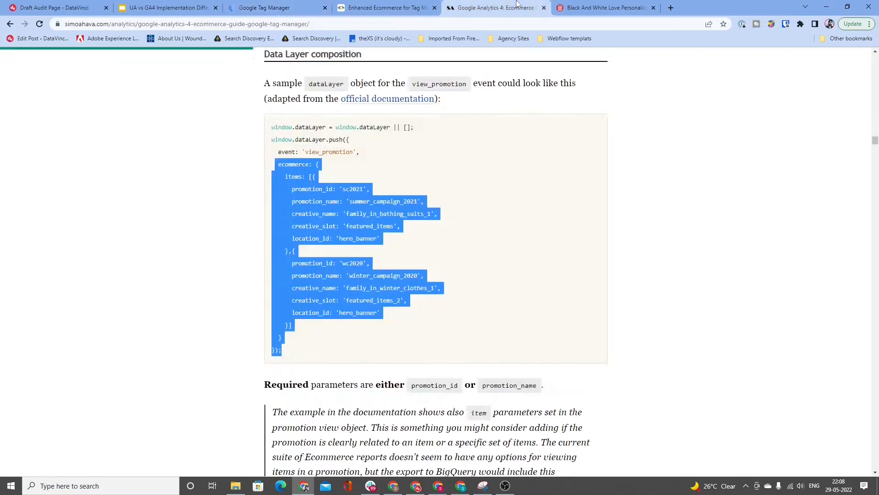
scroll(400, 196, down, 6)
scroll(401, 197, down, 20)
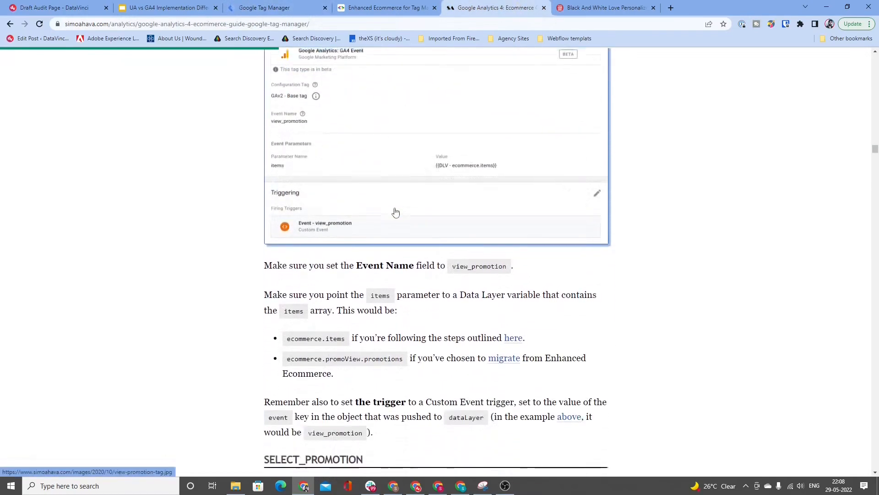
scroll(393, 208, up, 20)
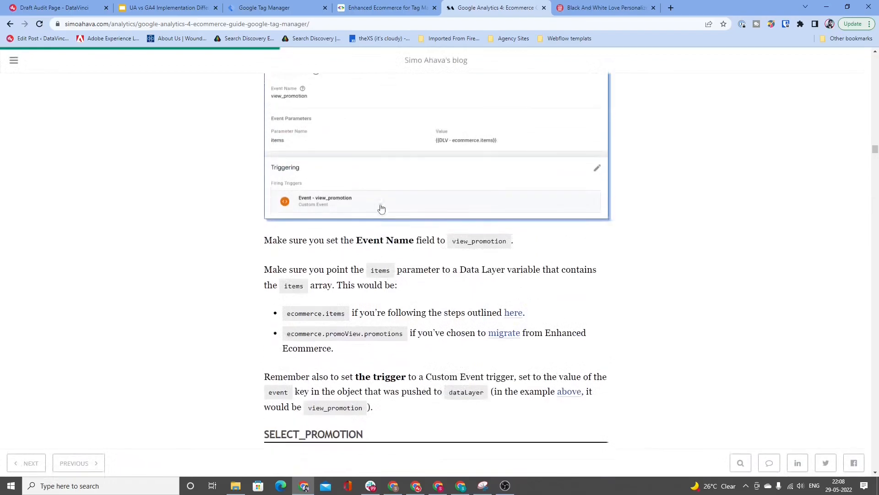
scroll(363, 202, up, 20)
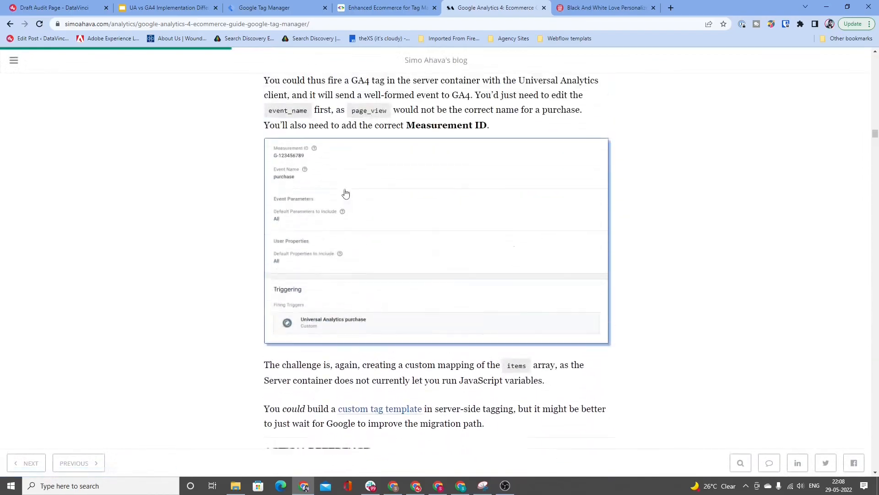
scroll(344, 191, up, 20)
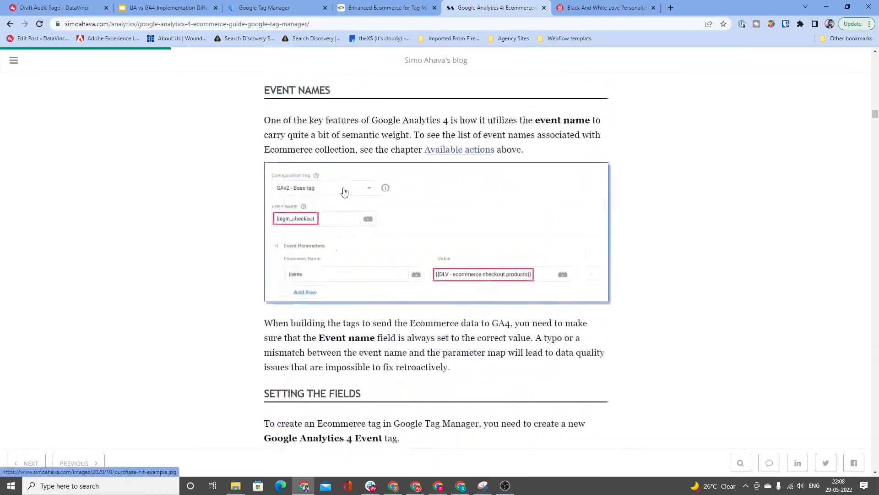
scroll(341, 191, down, 20)
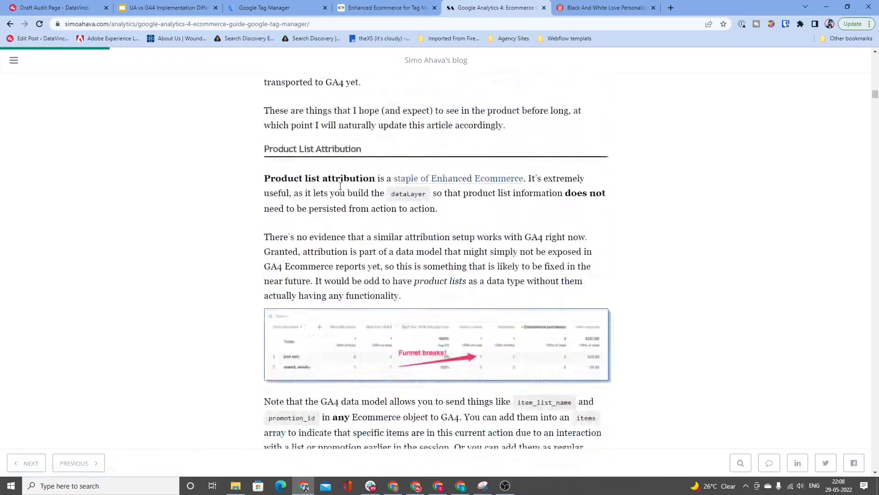
scroll(337, 189, up, 4)
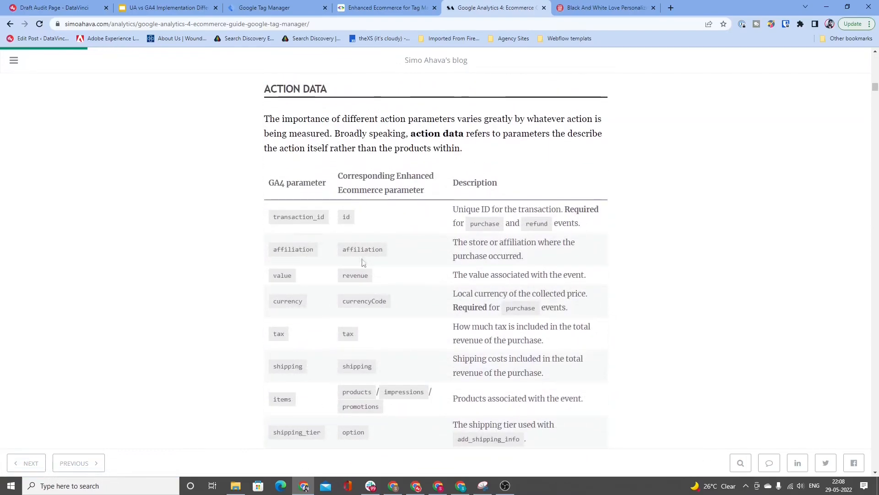
drag(274, 219, 327, 221)
key(ctrl+c)
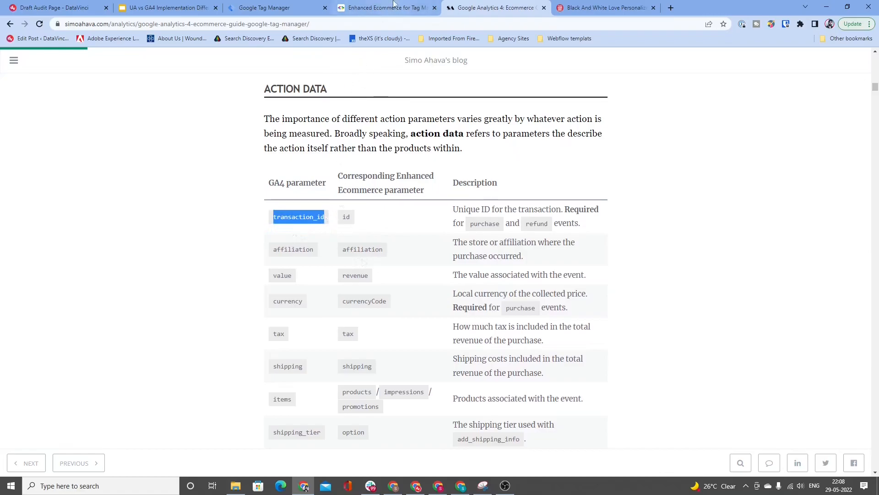
click(284, 8)
click(406, 292)
key(ctrl+v)
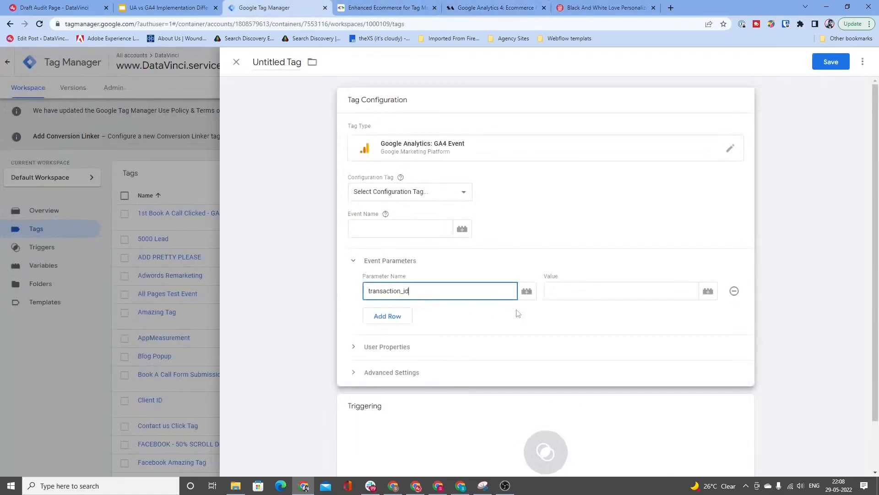
Step: Set the value of the transaction_id parameter to the empty variable placeholder {{}}
click(550, 288)
text({)
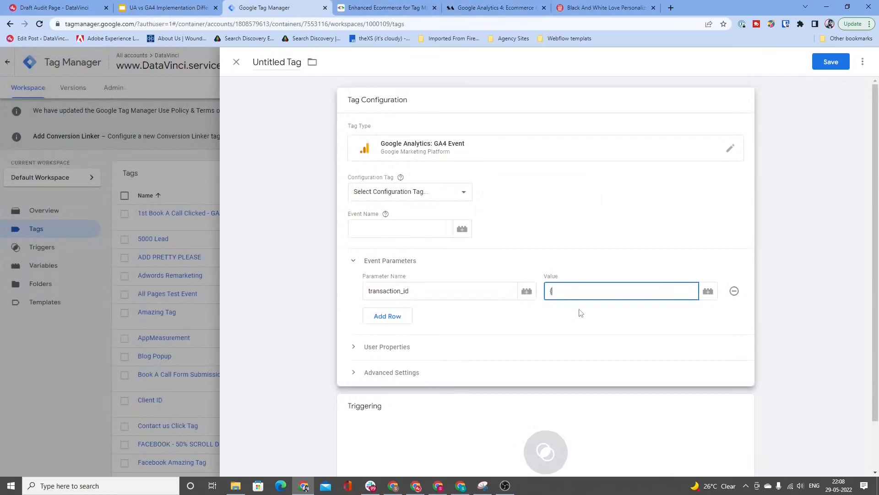
text({})
Step: Check the GA4 guide's action parameters and add a second event parameter named items with the placeholder value {{}}}
click(393, 7)
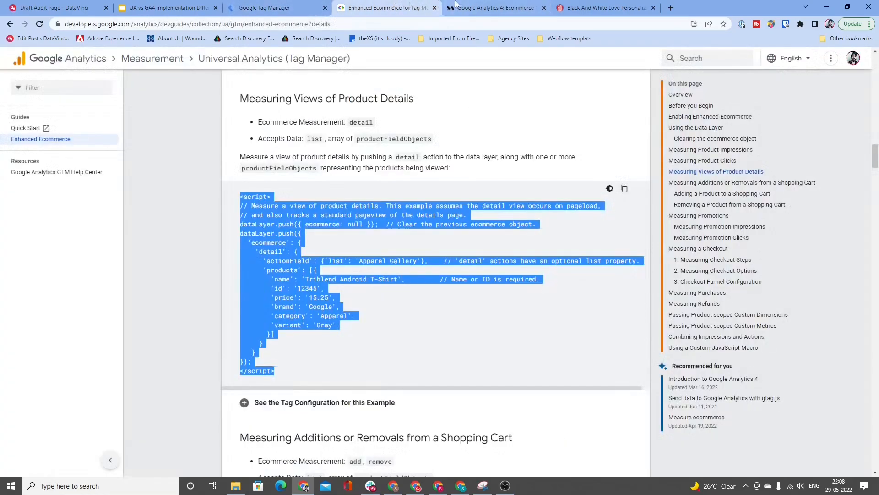
click(472, 7)
scroll(374, 275, down, 1)
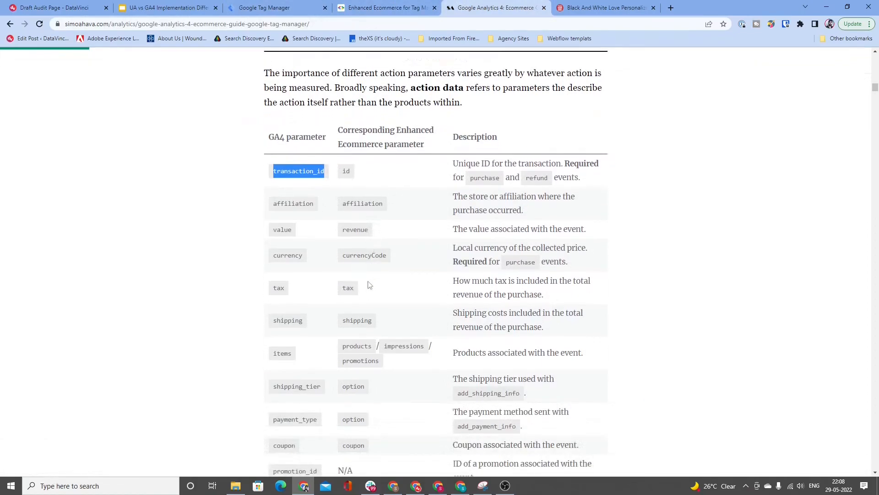
click(261, 4)
click(389, 317)
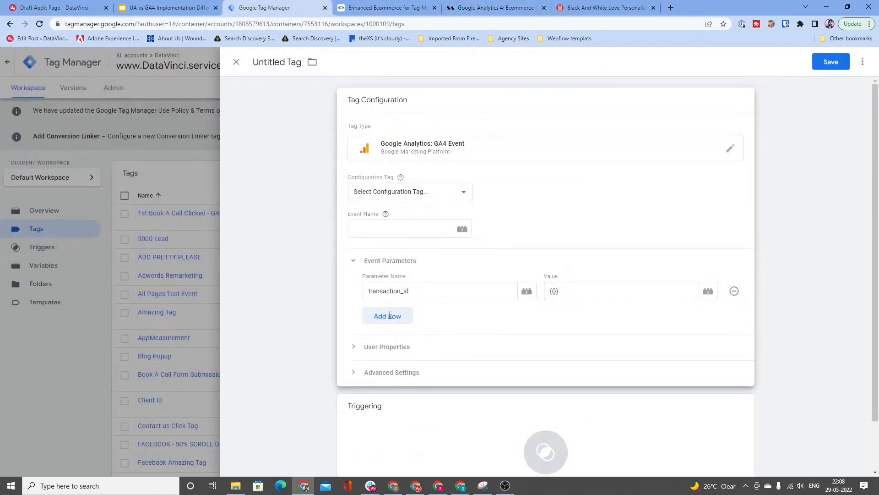
text(item)
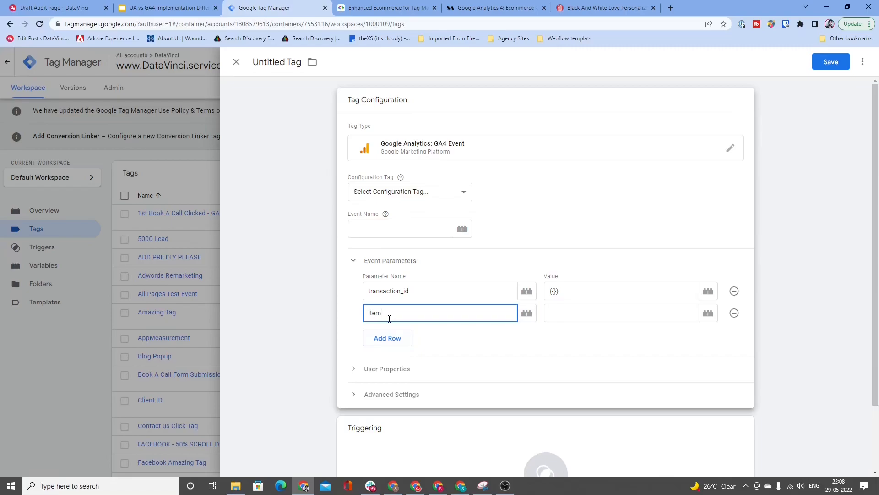
text(s)
key(Tab)
key(Tab)
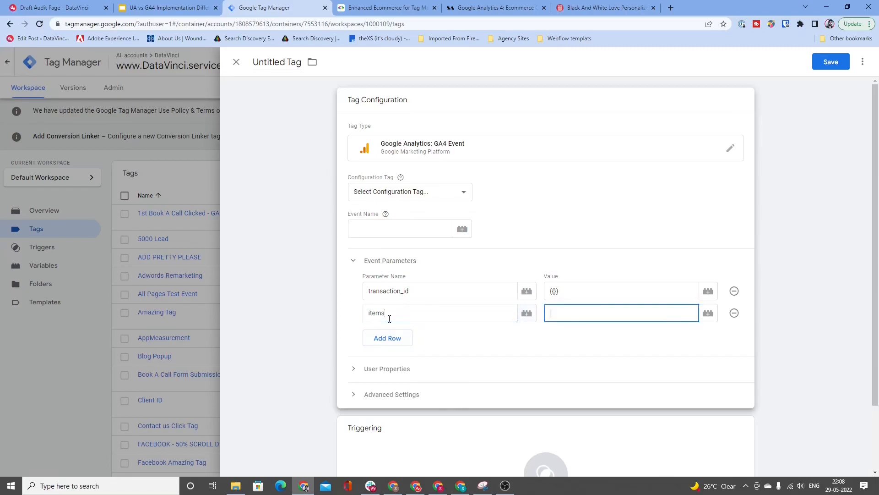
text({{}})
Step: Add three more empty rows to the tag's event parameters
click(409, 339)
click(409, 360)
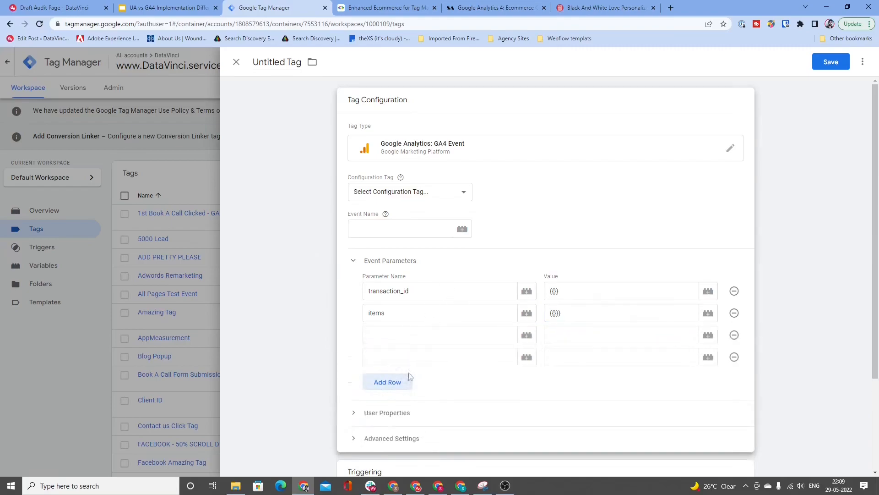
click(409, 377)
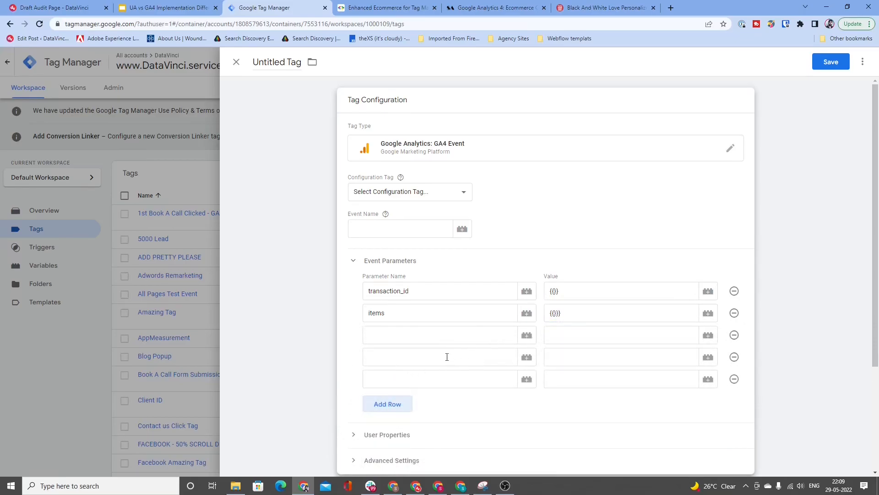
Step: Name the third event parameter payment_error and give it the placeholder value {{}}
click(444, 340)
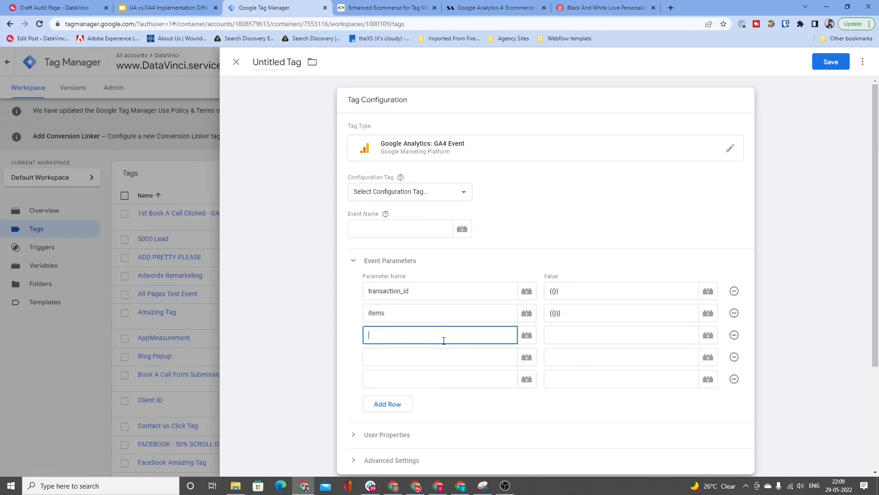
text(payment_error)
click(563, 333)
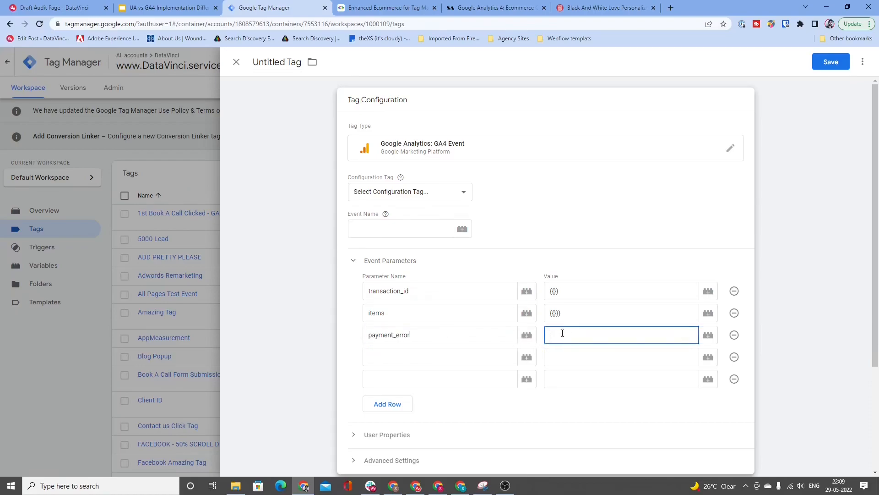
text({{}})
Step: Find the view_promotion sample in the GA4 ecommerce guide and highlight its complete dataLayer.push block
click(430, 237)
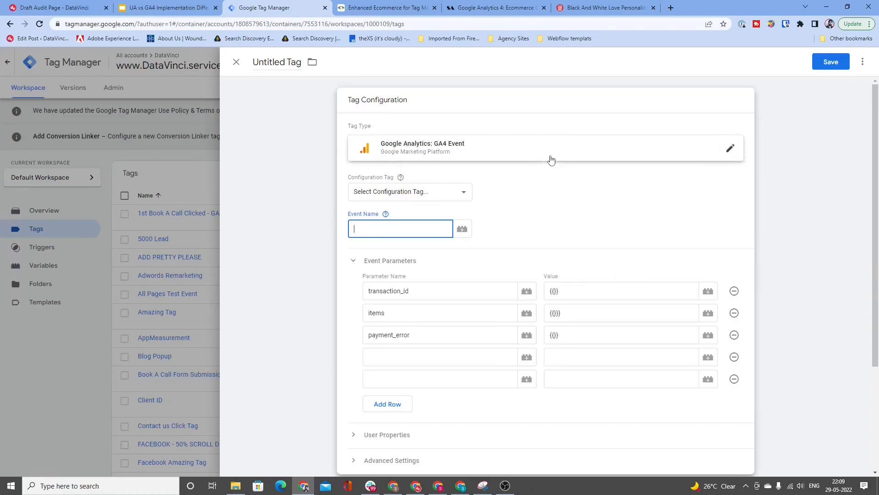
click(381, 8)
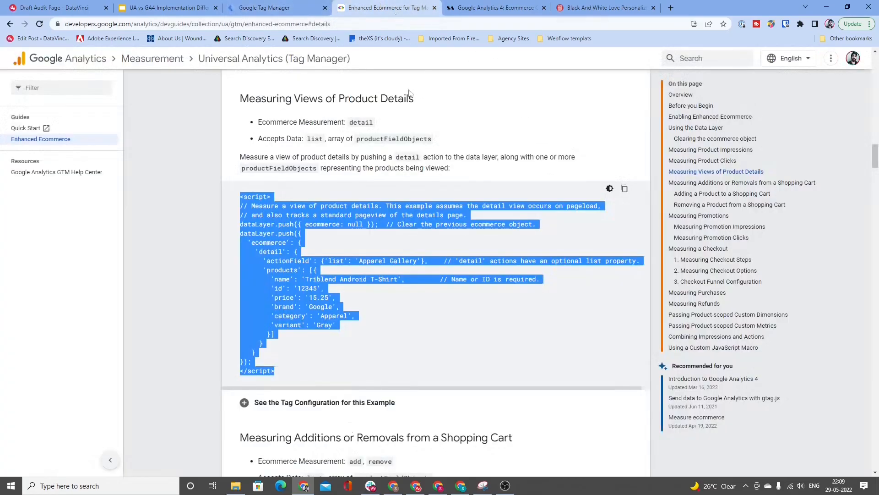
click(494, 7)
scroll(492, 240, down, 6)
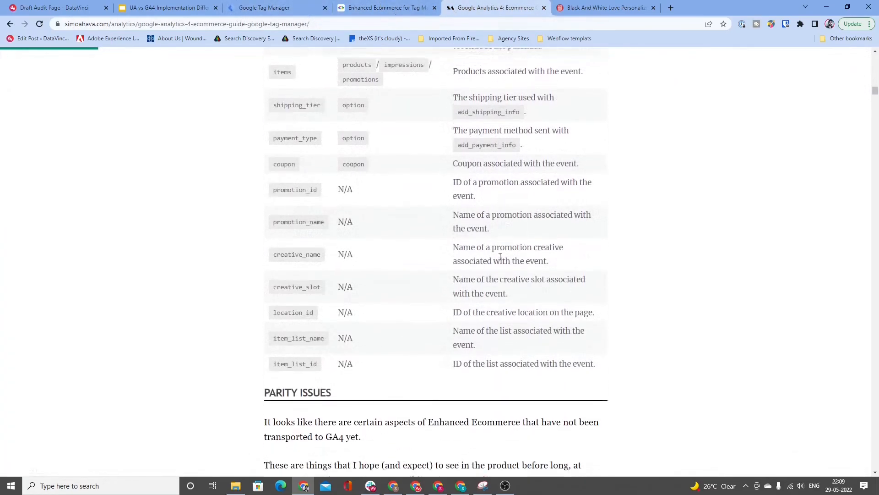
scroll(500, 256, down, 15)
drag(271, 185, 331, 398)
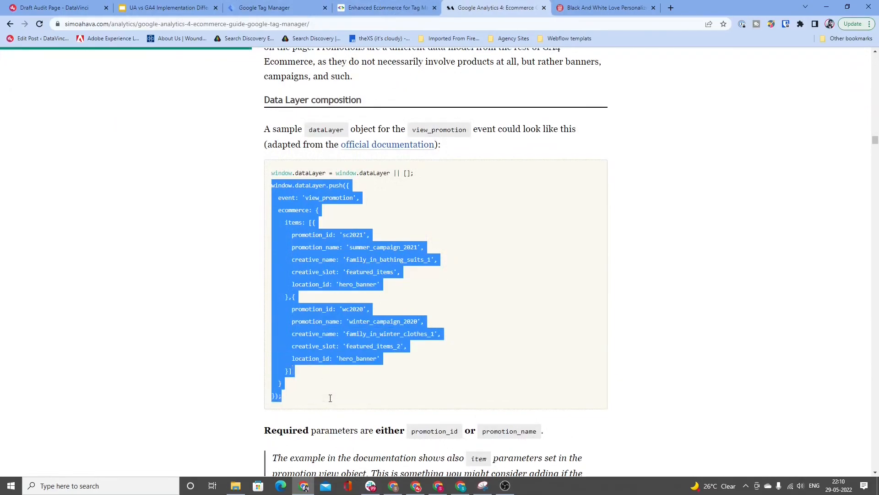
Step: Highlight the event: 'view_promotion' line in the sample push, followed by the event name and the event key separately
click(298, 221)
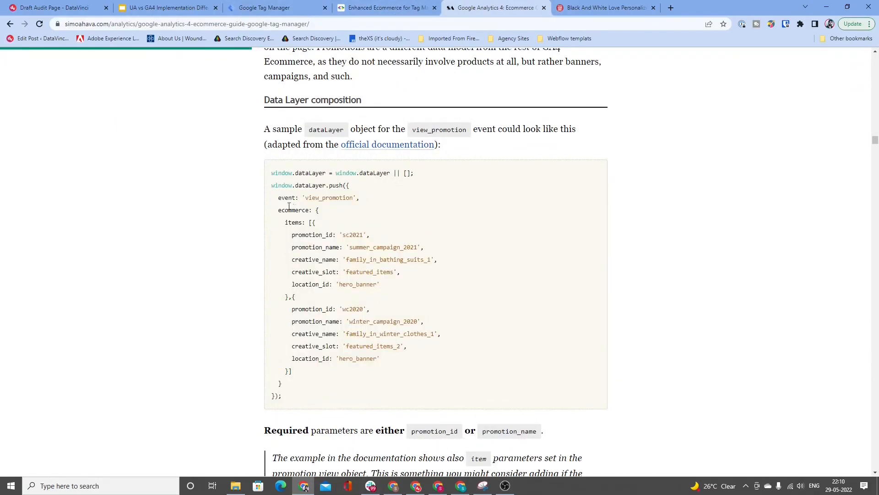
drag(279, 201, 362, 196)
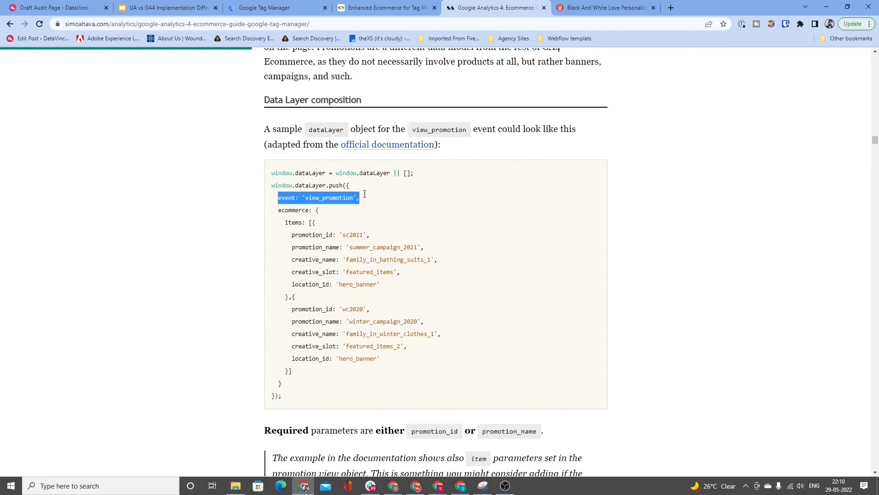
double_click(341, 196)
drag(278, 198, 300, 201)
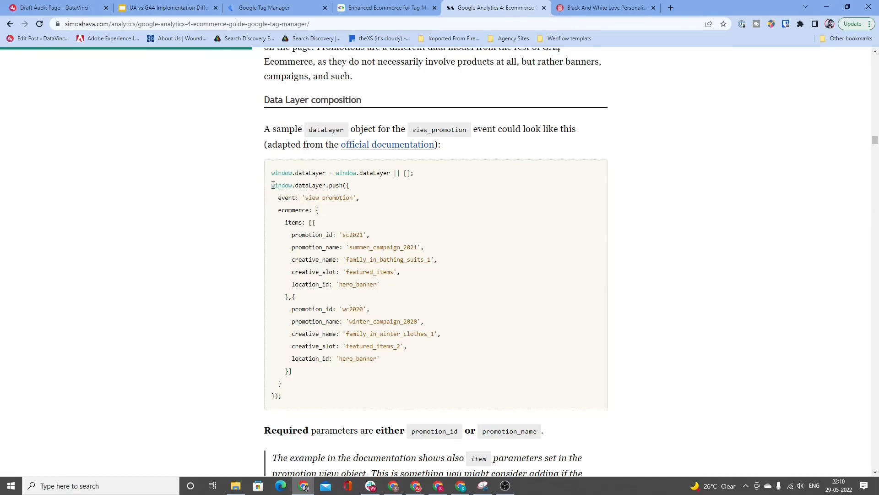
Step: Copy the complete view_promotion dataLayer sample, including the window.dataLayer line, and paste it into a new Google Docs document
drag(271, 173, 327, 393)
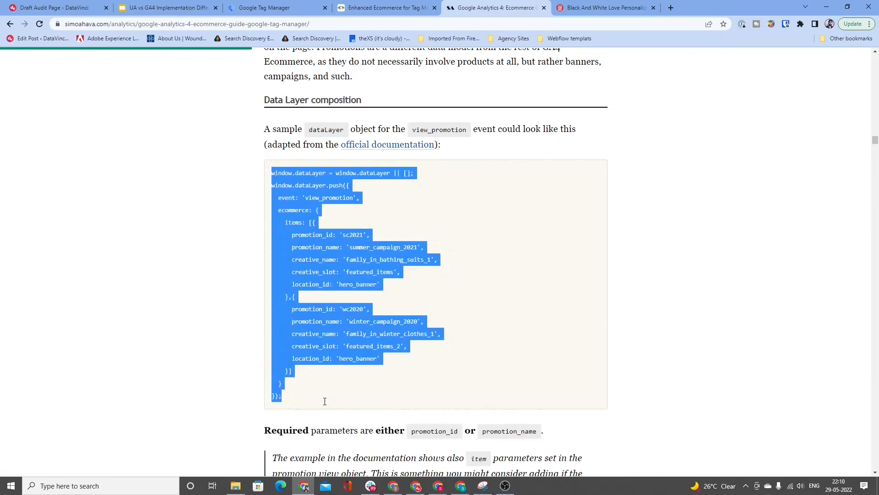
click(591, 8)
key(ctrl+l)
text(google do)
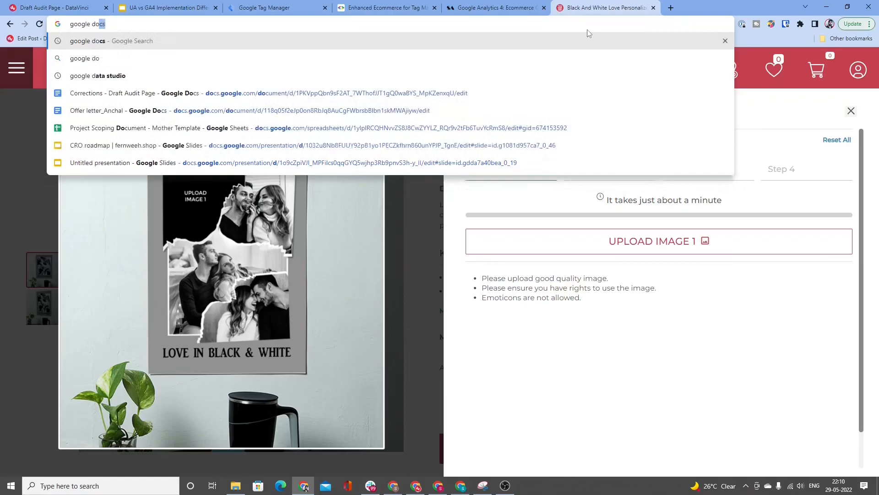
key(Return)
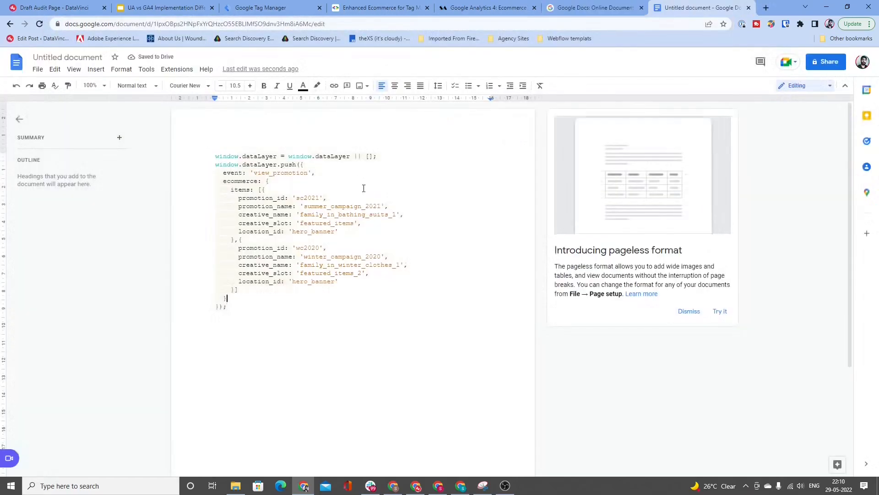
key(Up)
key(Up)
key(Up)
key(Up)
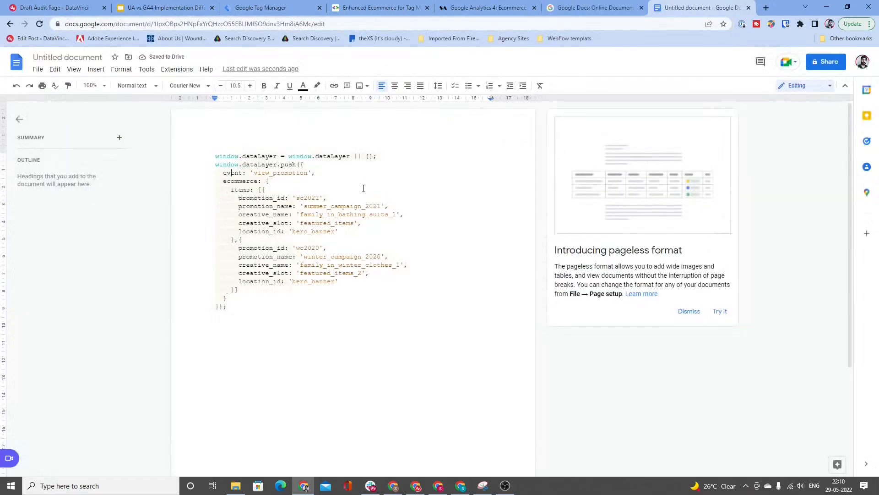
key(Right)
key(Right)
key(Right)
key(Right)
key(Right)
key(Right)
key(shift+Right)
key(shift+Right)
key(shift+Right)
key(shift+Right)
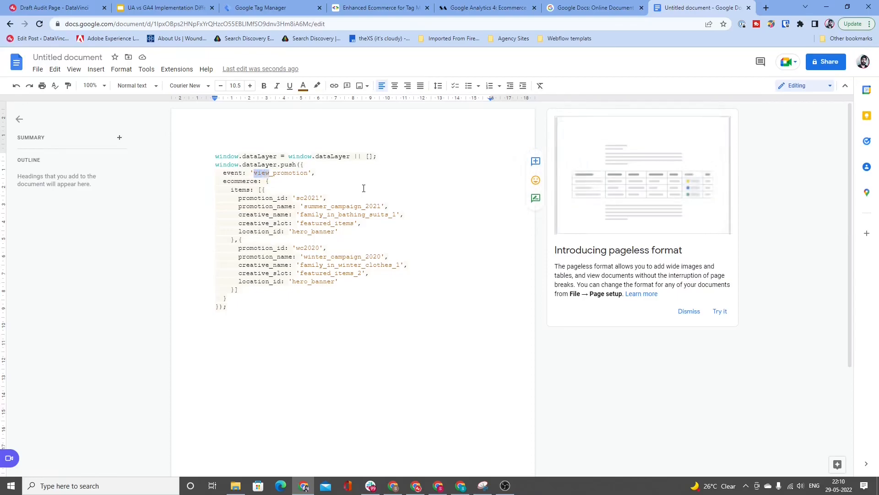
key(shift+Right)
key(shift+Right)
key(shift+Right)
key(shift+Right)
key(shift+Right)
key(shift+Right)
key(shift+Right)
key(shift+Right)
key(shift+Right)
key(shift+Right)
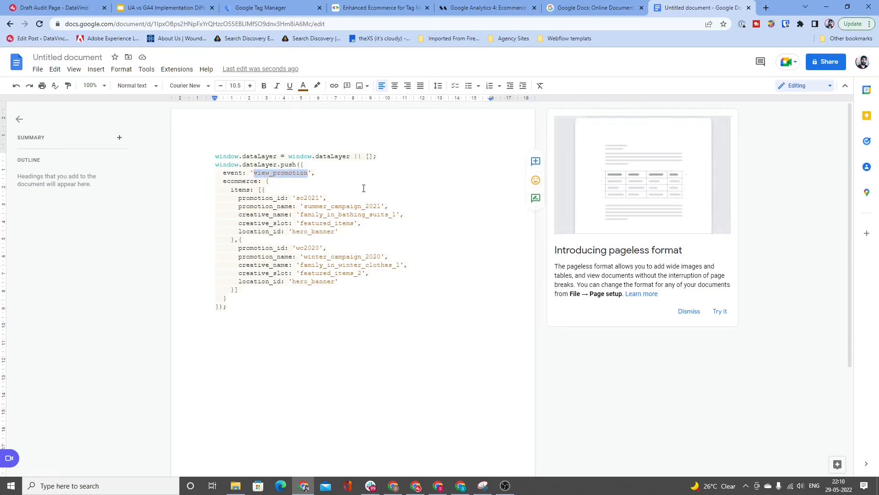
text(ec)
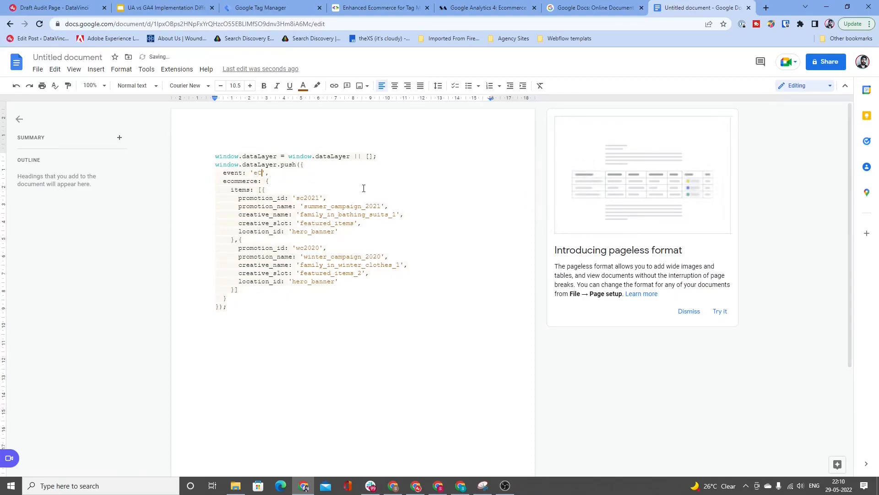
key(ctrl+z)
key(ctrl+z)
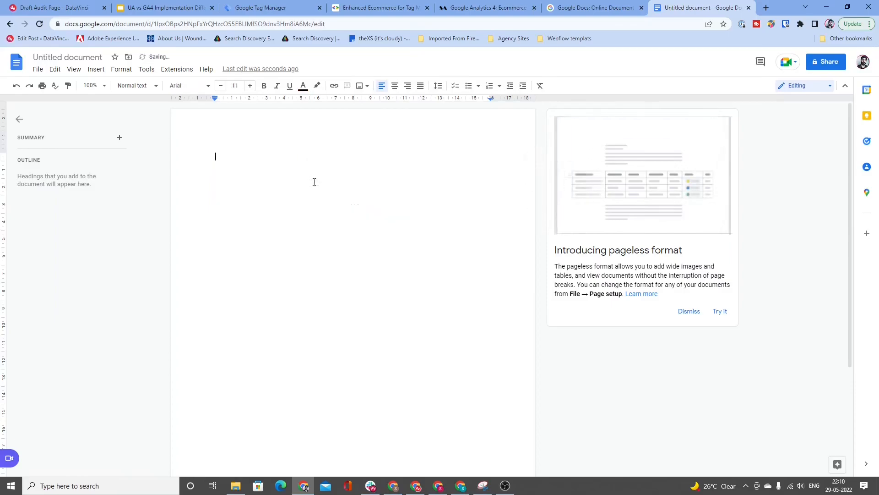
click(28, 85)
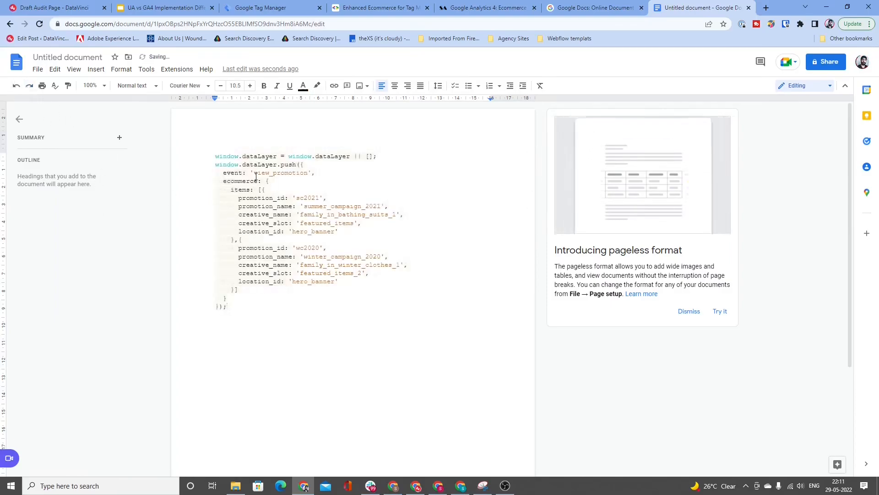
Step: Replace the event value view_promotion with ecom_event and add the line event_name:'view_promotion', directly below it
drag(255, 174, 309, 174)
key(ctrl+c)
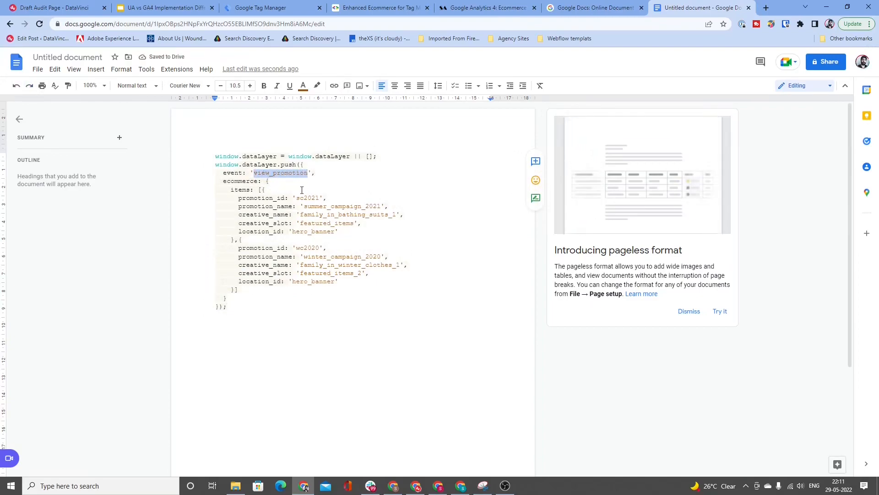
text(ecom_event)
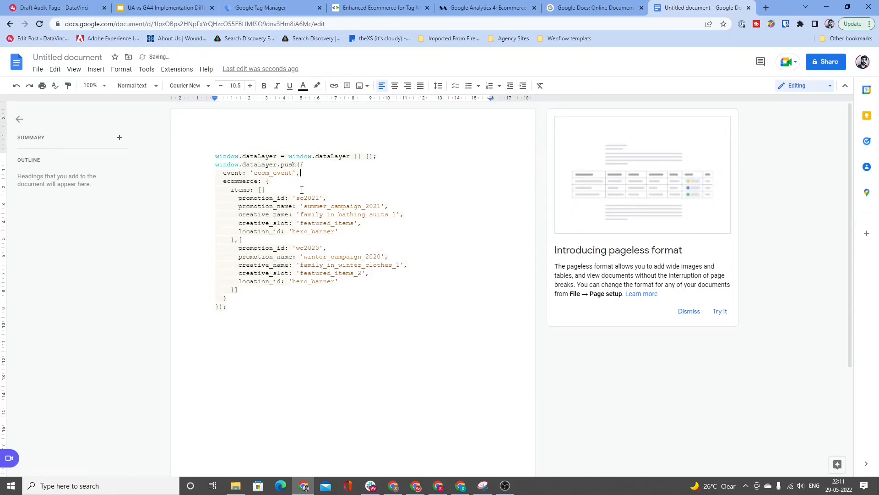
key(Return)
text(eve)
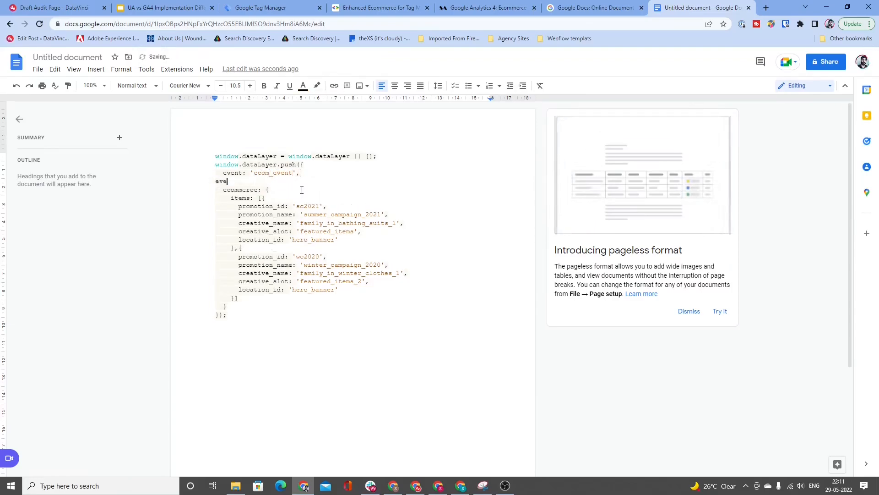
text(nt_)
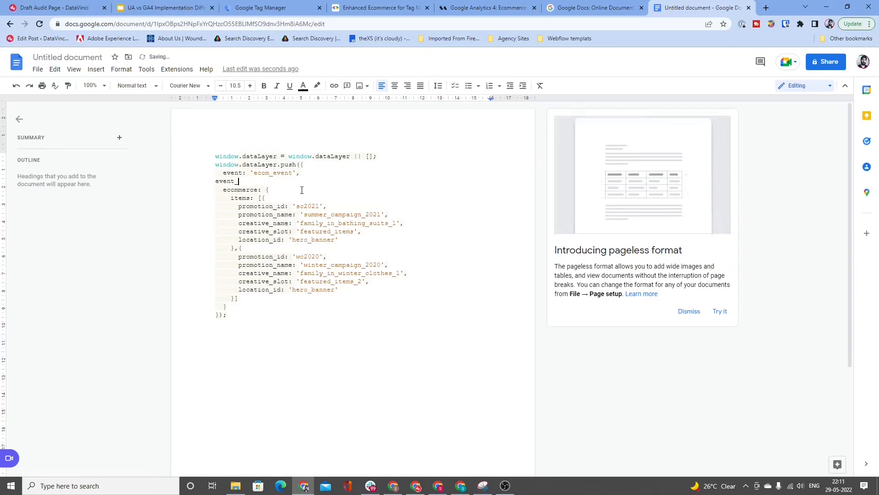
text(name)
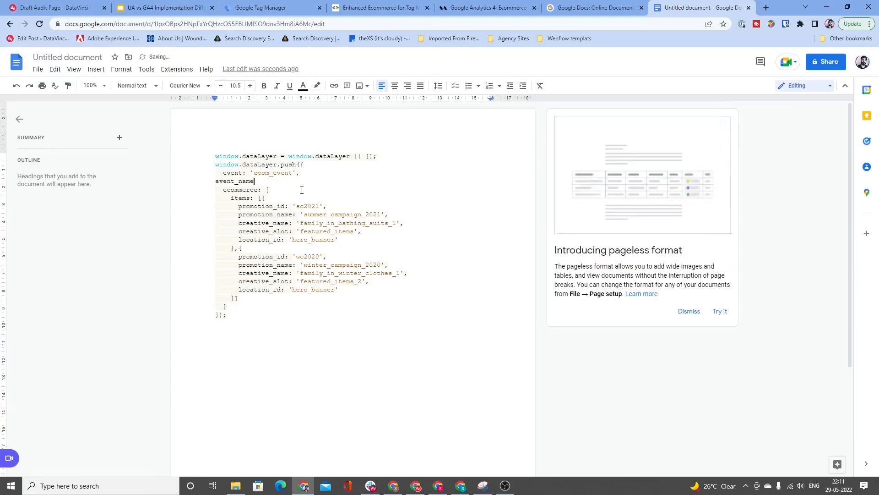
text(:’)
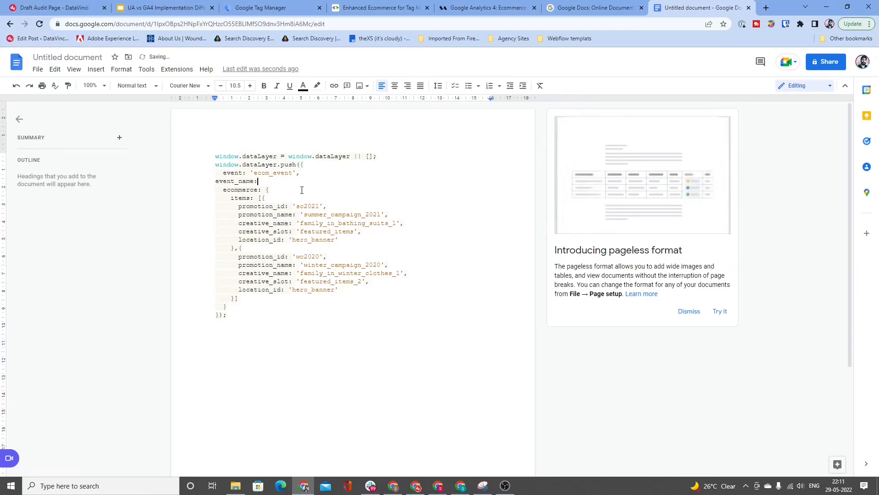
key(ctrl+v)
text(,)
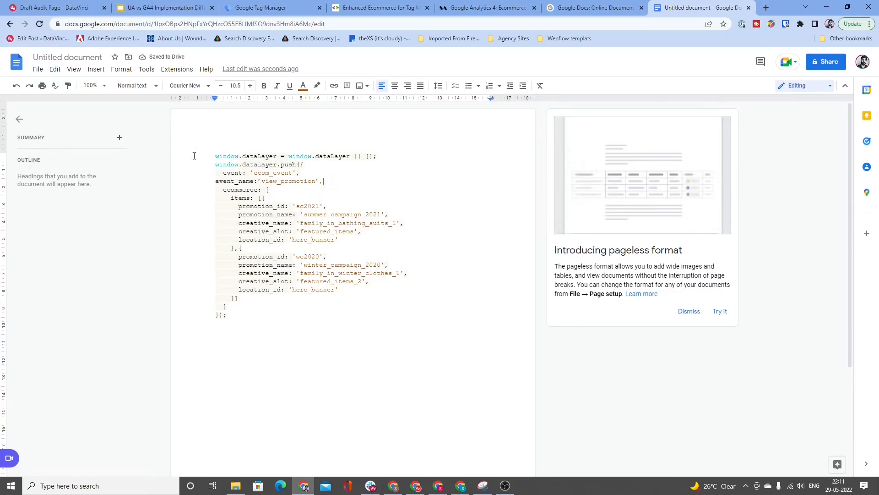
Step: Duplicate the whole dataLayer push block below the original, leaving an empty line between them
drag(212, 155, 275, 318)
key(ctrl+c)
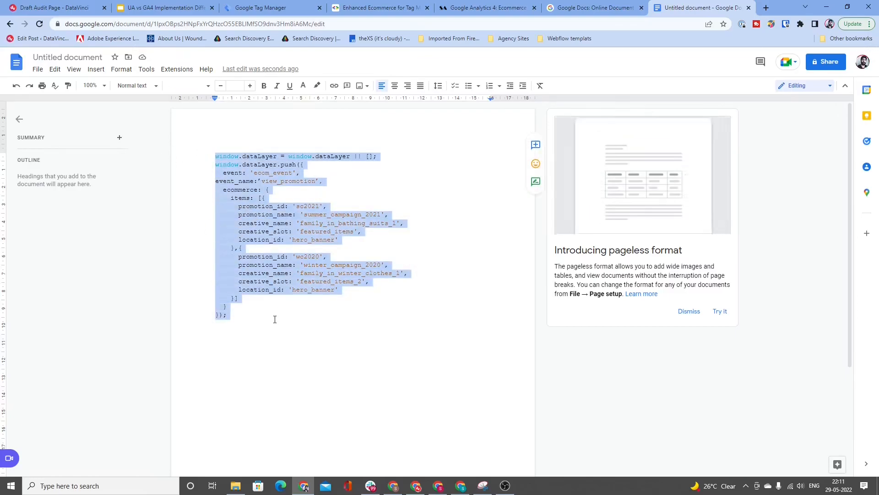
click(261, 321)
key(Return)
key(Return)
key(ctrl+v)
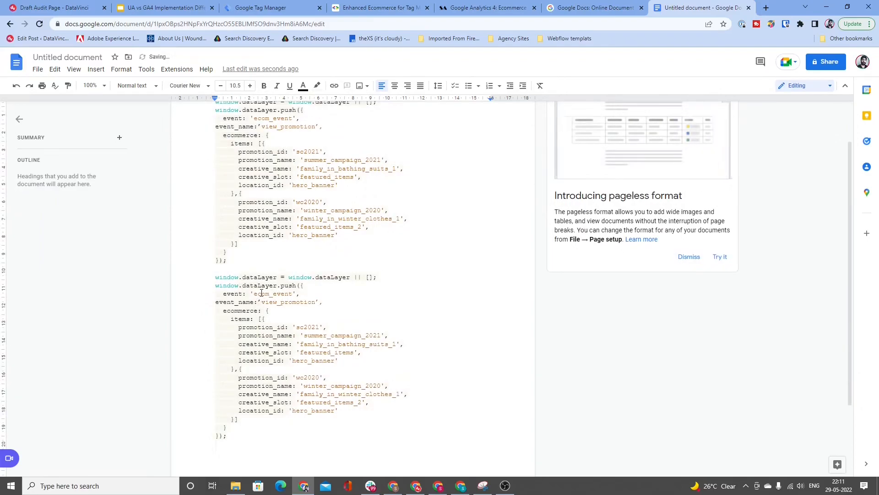
Step: Find the table of GA4 actions in the GA4 ecommerce guide and copy the action name view_item
click(494, 5)
scroll(590, 255, up, 20)
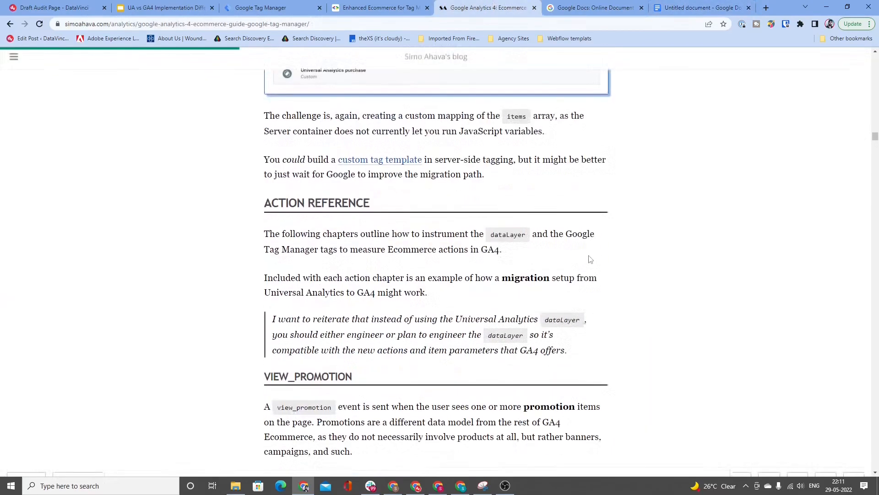
scroll(589, 259, up, 7)
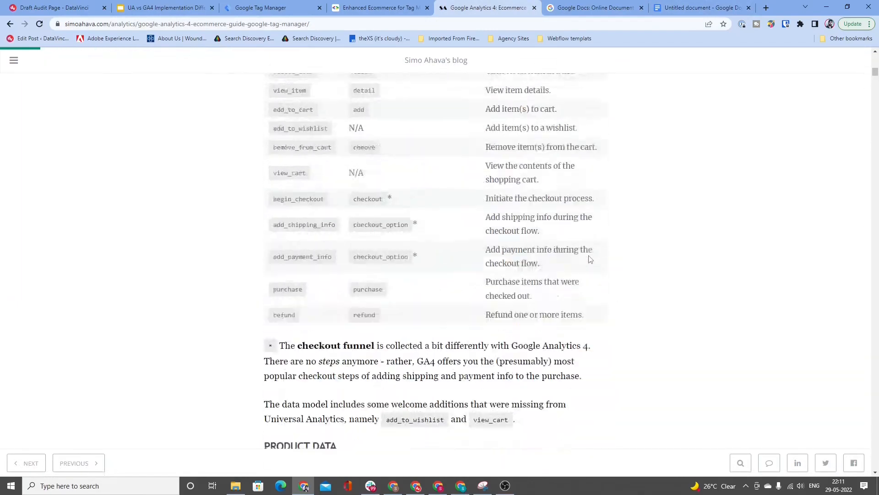
scroll(528, 213, down, 2)
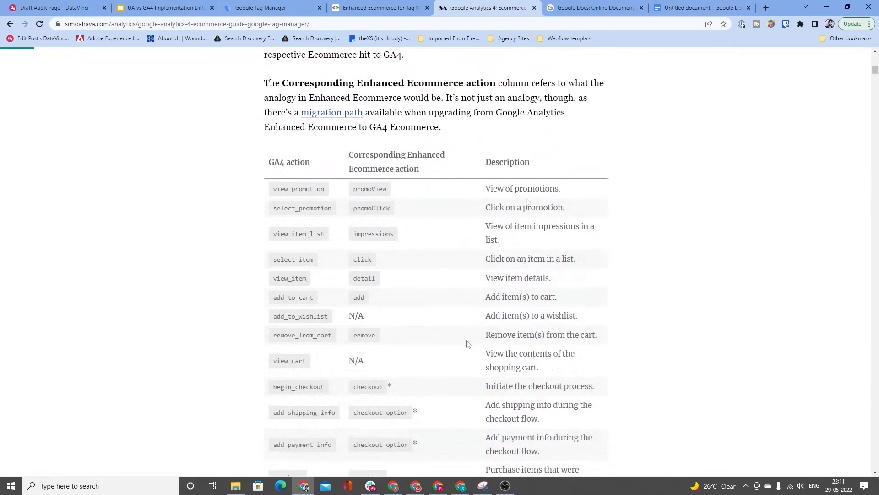
double_click(296, 282)
key(ctrl+c)
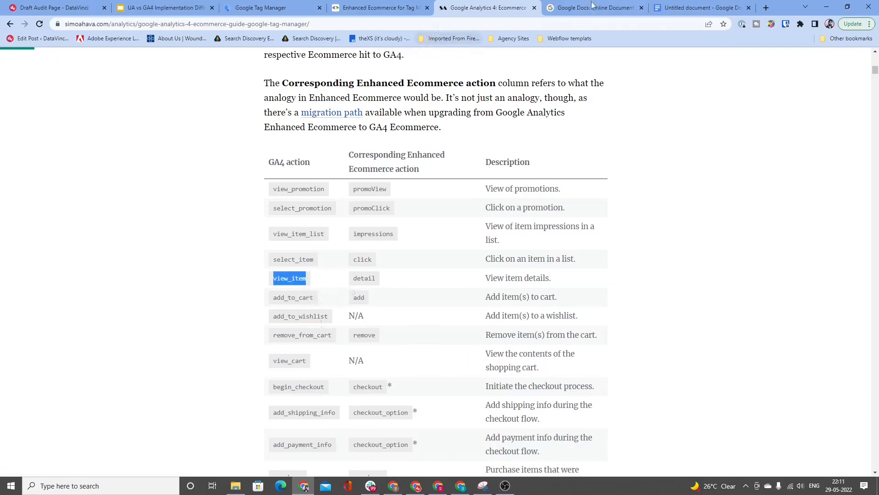
Step: Back in the Google Docs document, replace the event_name value in the second dataLayer block with view_item
click(673, 7)
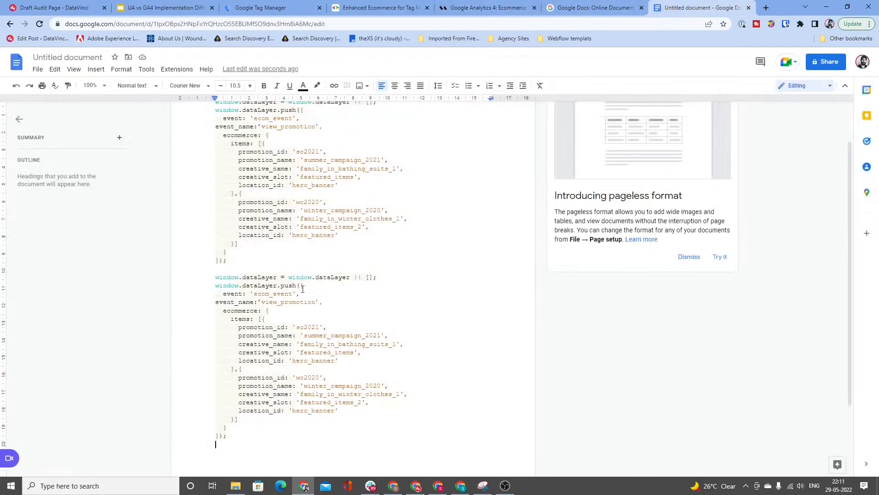
click(293, 302)
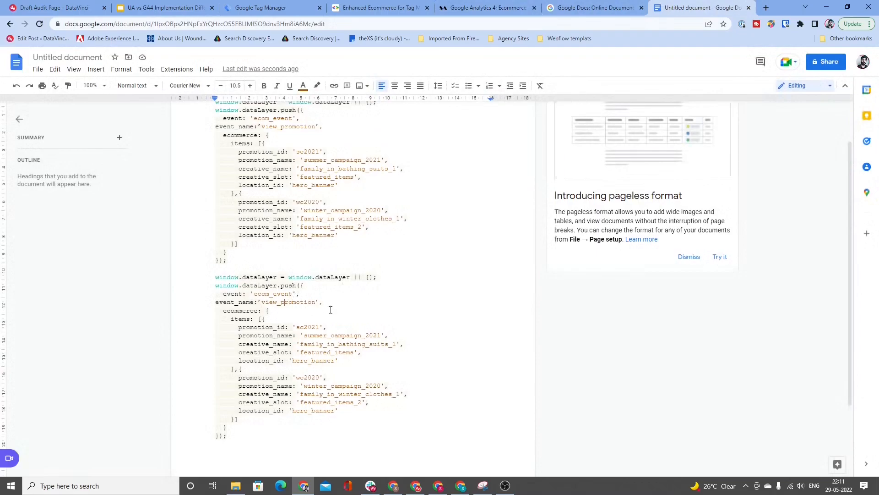
key(ctrl+Left)
key(shift+Right)
key(shift+Right)
key(shift+Right)
key(shift+Right)
key(shift+Right)
key(shift+Right)
key(shift+Right)
key(shift+Right)
key(shift+Right)
key(shift+Right)
key(shift+Right)
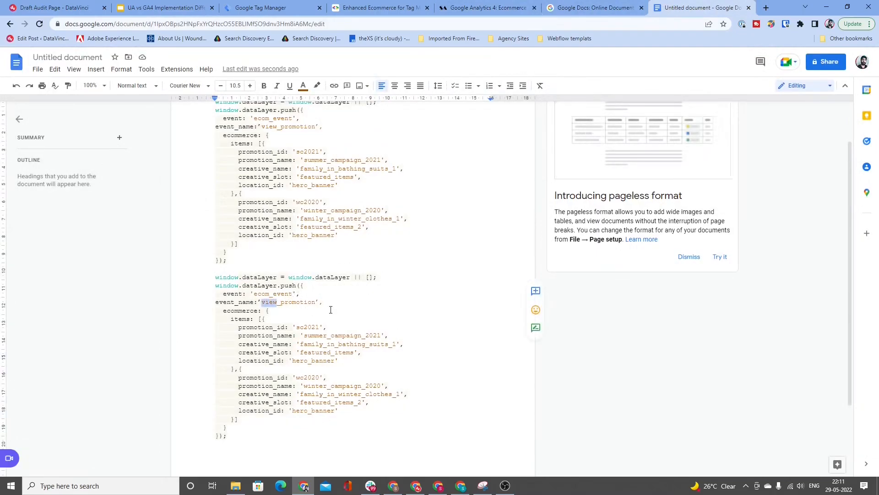
key(shift+Right)
key(shift+Right)
key(shift+Right)
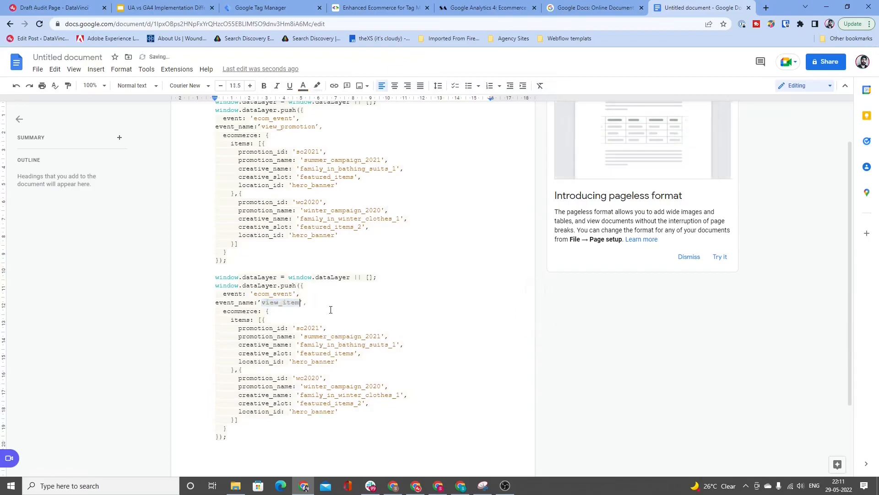
key(ctrl+v)
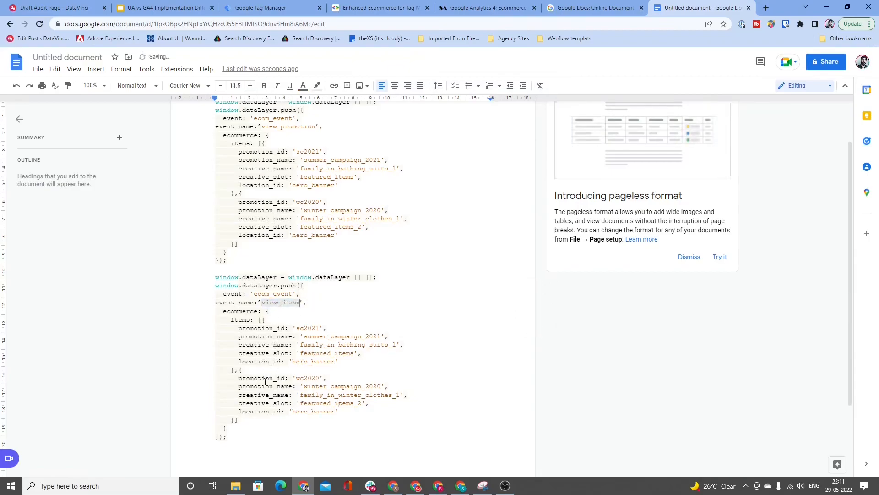
Step: Delete the second promotion item (wc2020) from the items array of the view_item block
click(236, 370)
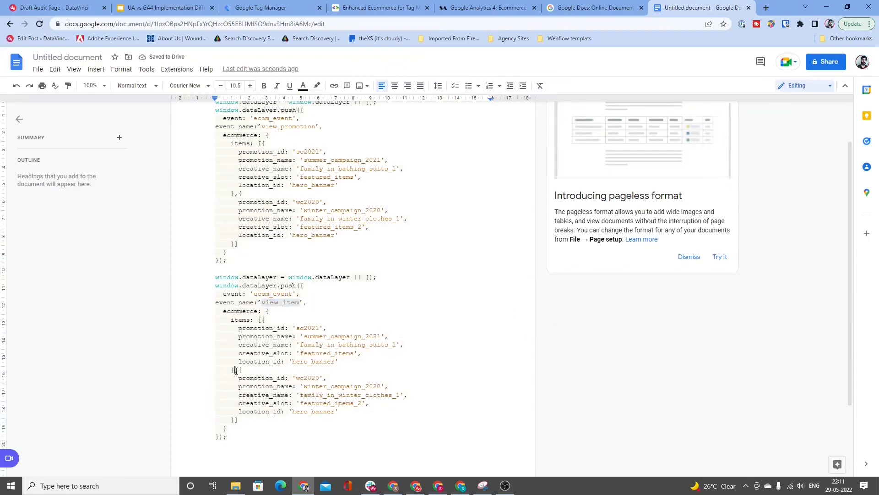
key(shift+Down)
key(shift+Down)
key(shift+Down)
key(shift+Down)
key(shift+Down)
key(shift+Down)
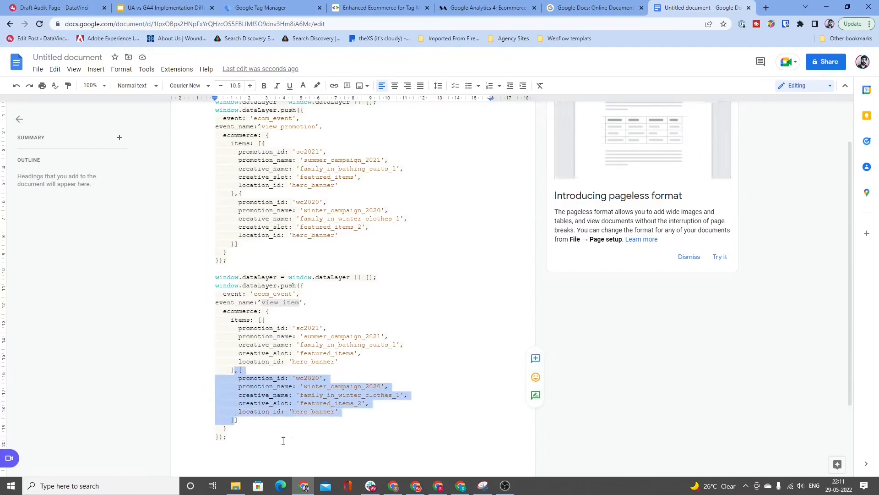
key(BackSpace)
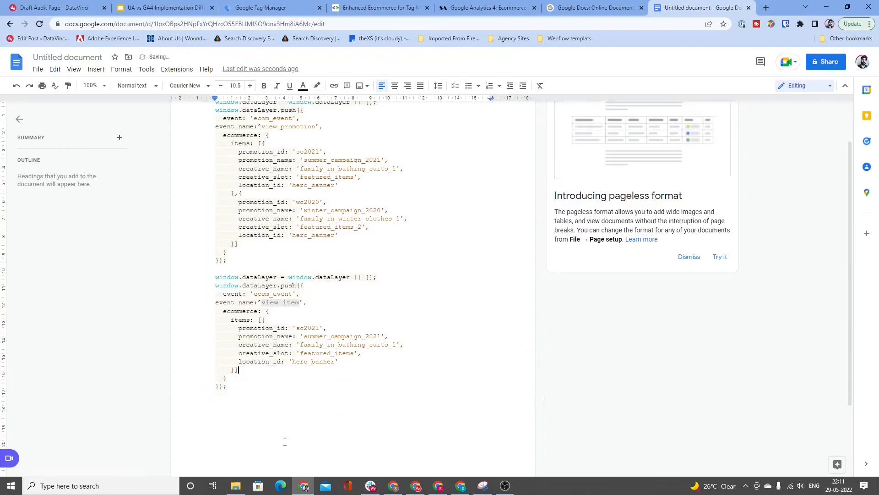
click(289, 399)
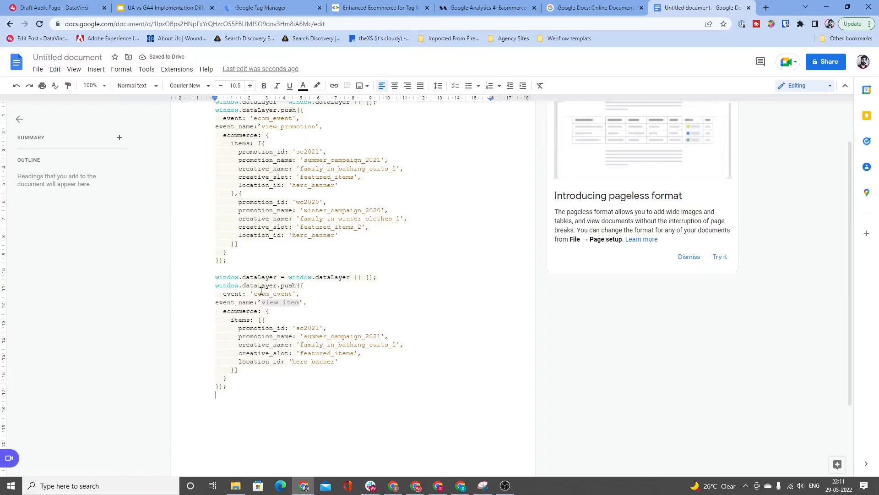
Step: Duplicate the complete view_item dataLayer block below itself
click(314, 306)
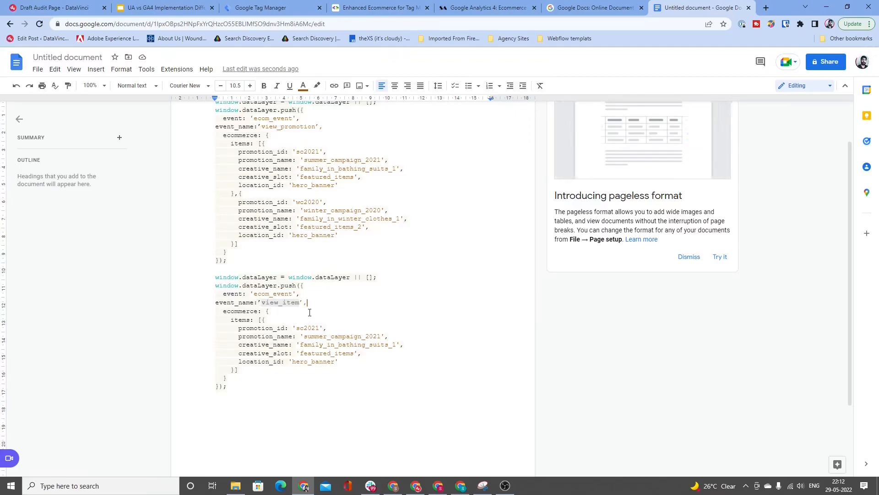
scroll(283, 294, down, 1)
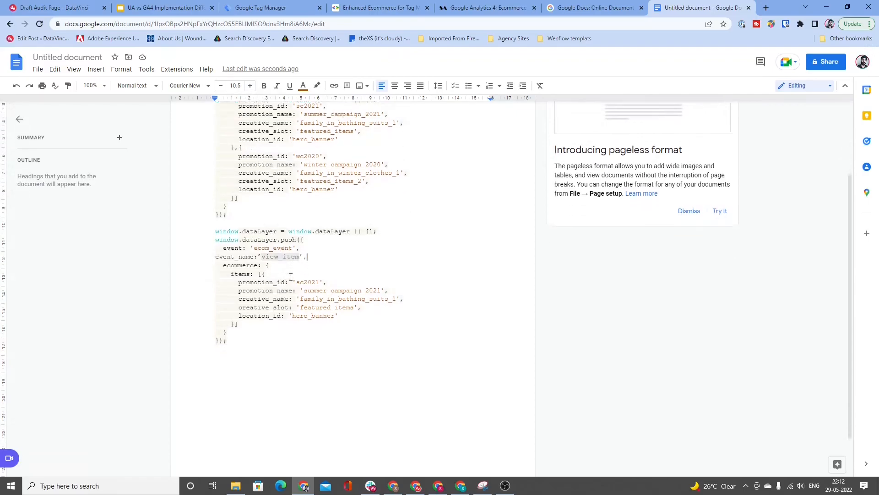
drag(215, 232, 244, 341)
key(ctrl+c)
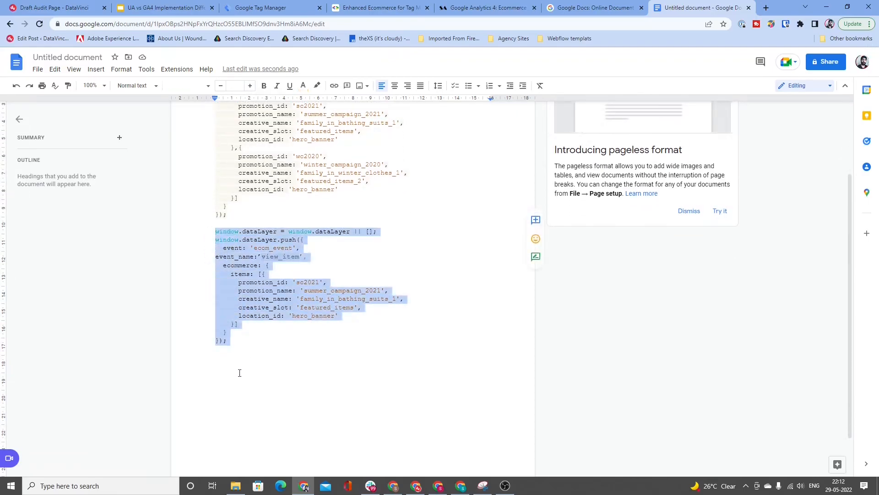
click(242, 365)
key(ctrl+v)
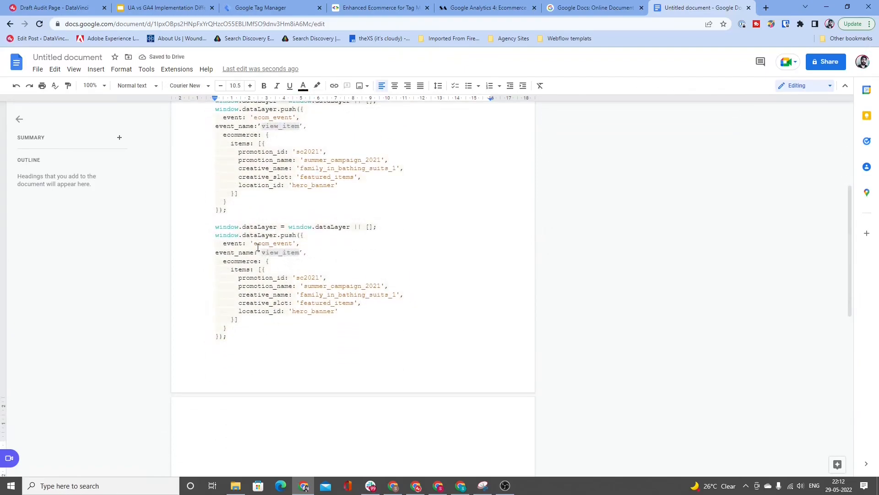
Step: Copy the action name add_to_cart from the GA4 ecommerce guide and replace the third dataLayer block's event_name value with it
click(300, 252)
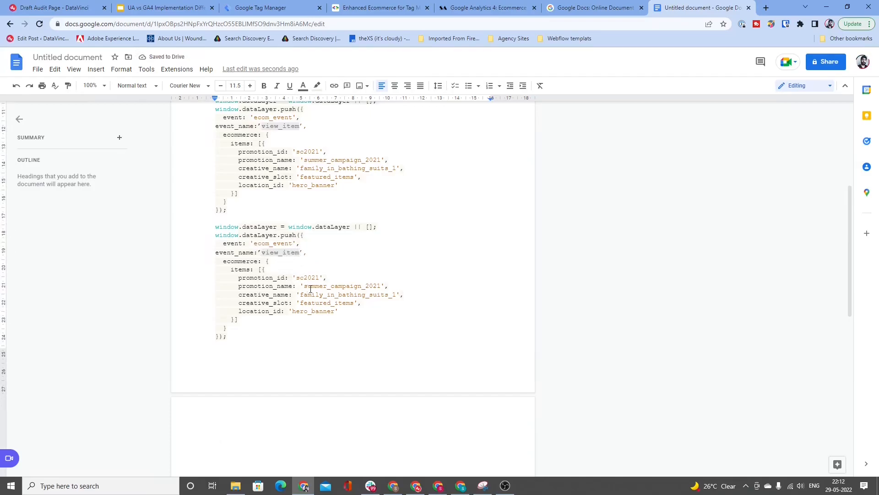
click(489, 8)
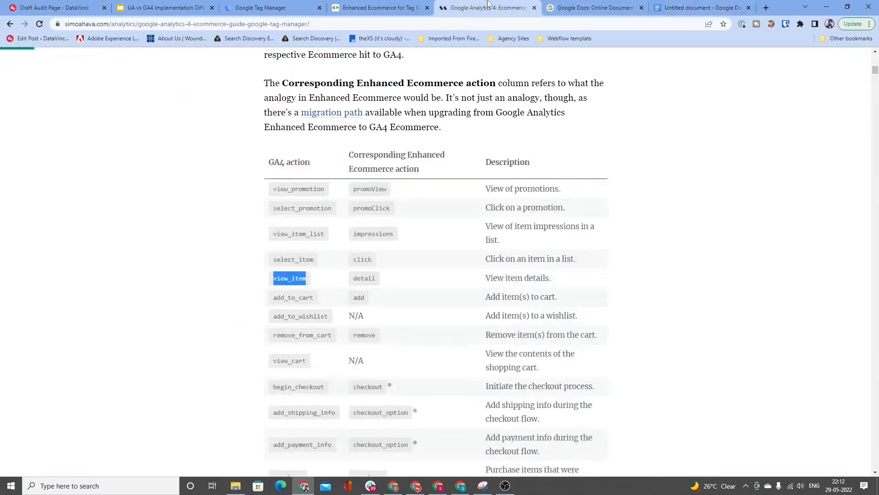
double_click(301, 297)
key(ctrl+c)
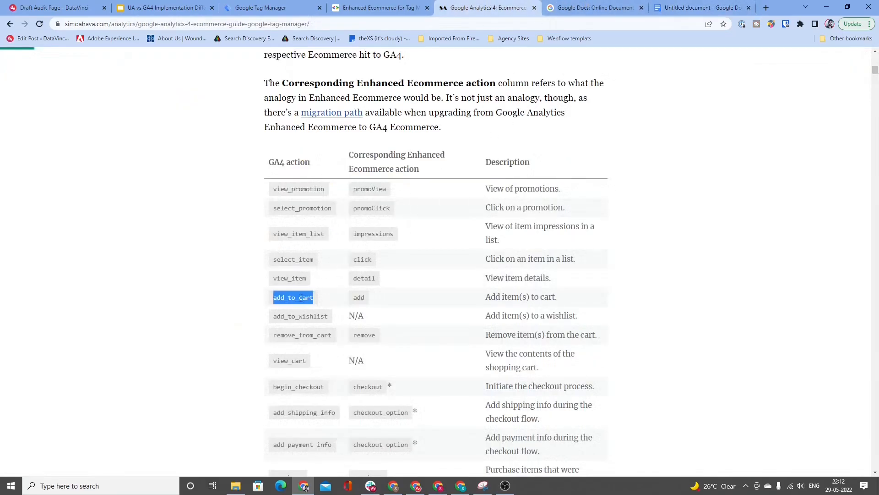
click(660, 10)
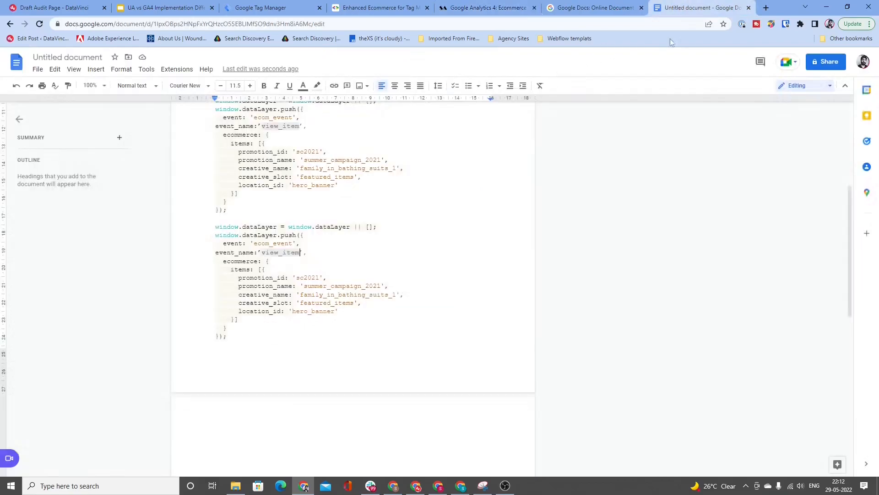
key(BackSpace)
key(BackSpace)
key(BackSpace)
key(BackSpace)
key(BackSpace)
key(BackSpace)
key(BackSpace)
key(BackSpace)
key(BackSpace)
scroll(316, 248, up, 2)
key(ctrl+v)
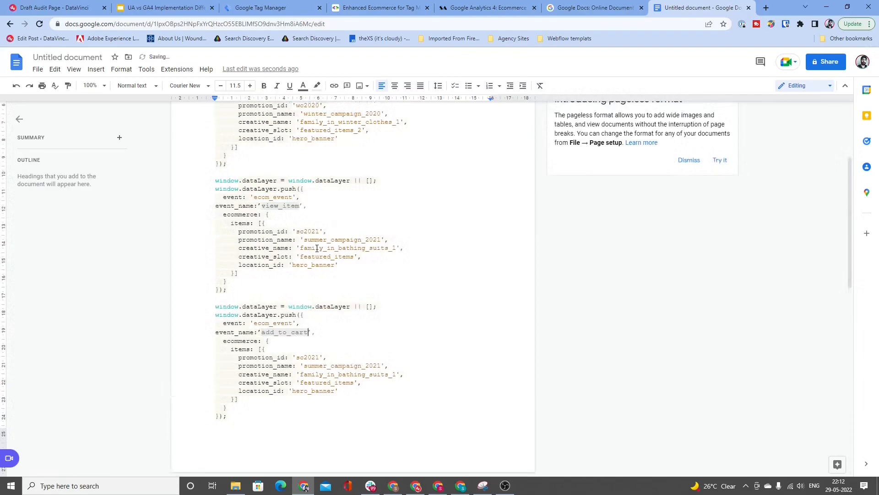
Step: Insert the lines transaction_id:'xyz' and value:20000 at the start of the third block's items array
key(Down)
key(Down)
key(Down)
key(Return)
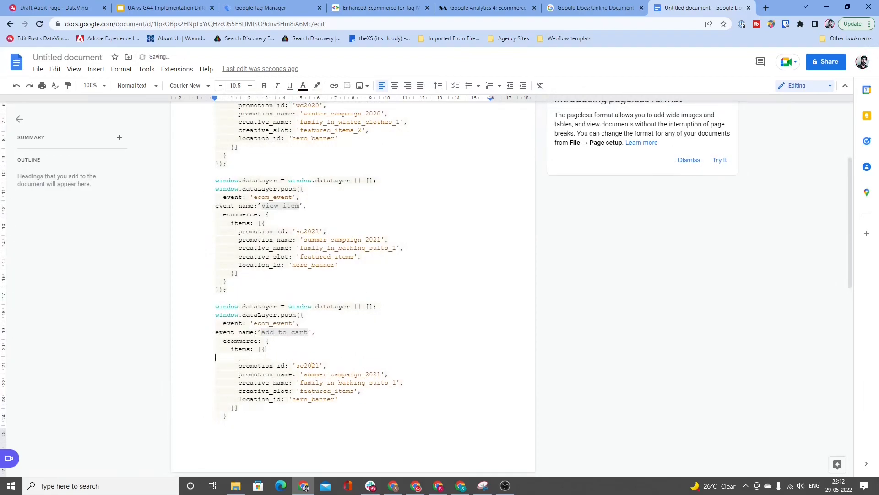
text(transaction_id:’xyz’)
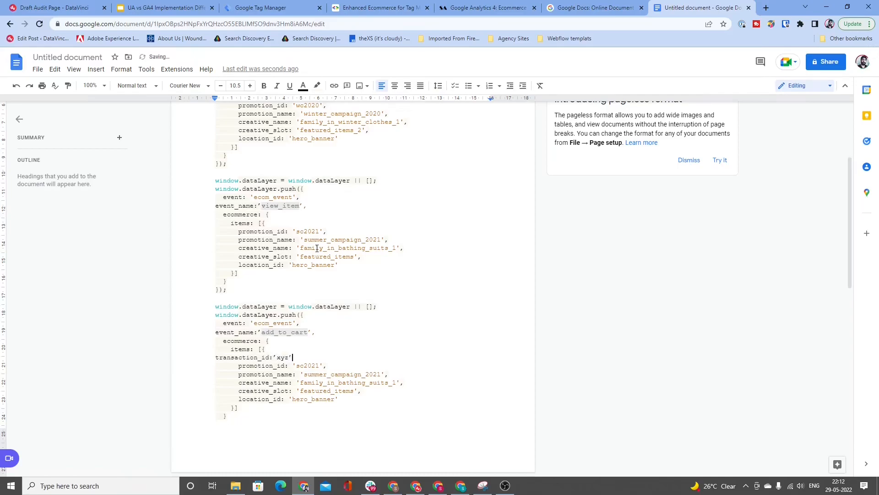
text(:'xyz',)
key(Return)
text(valy)
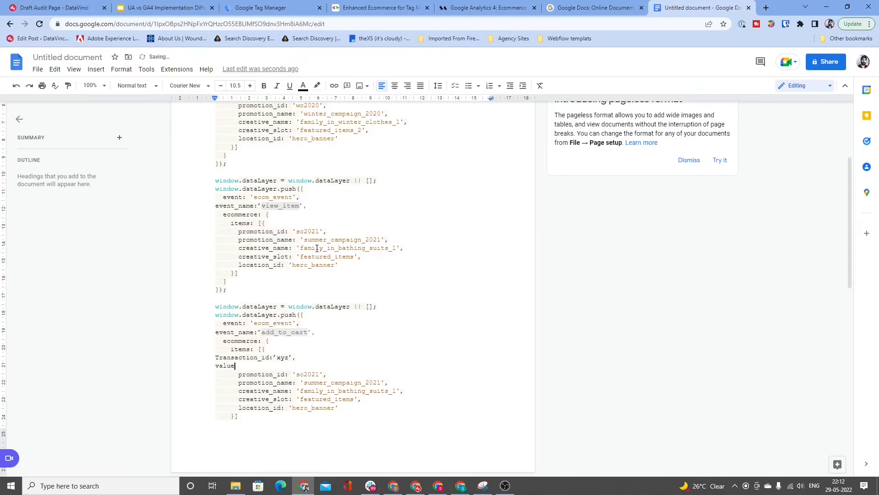
text(:2000)
Step: Replace the third dataLayer block's event_name value with transaction
key(shift+Right)
key(shift+Right)
key(shift+Right)
key(shift+Right)
key(shift+Right)
key(shift+Right)
key(shift+Right)
key(shift+Right)
key(shift+Right)
key(shift+Right)
key(shift+Right)
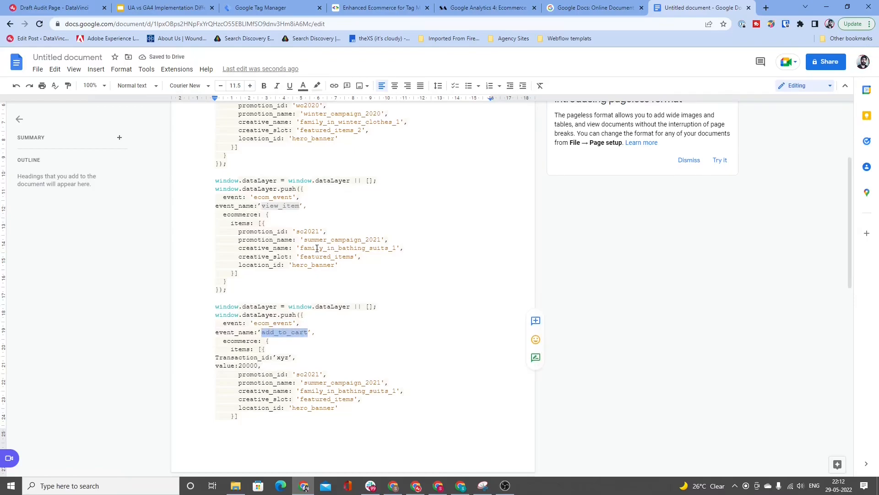
text(transa)
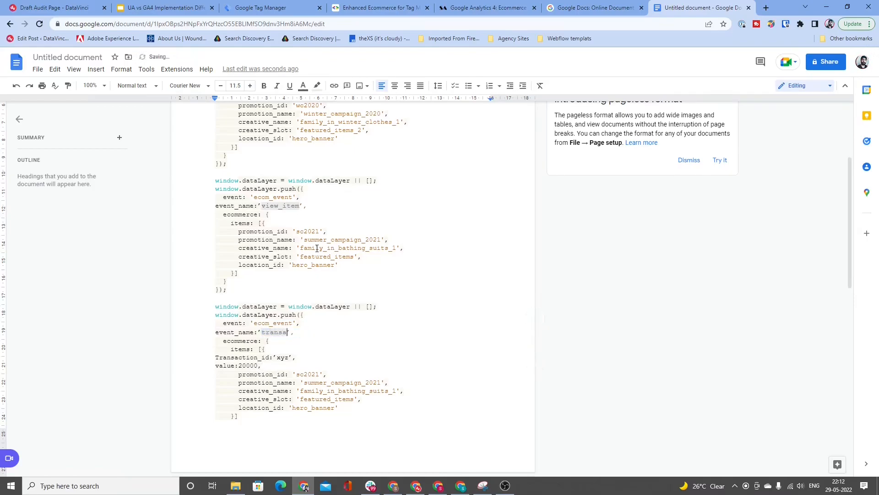
text(ction)
Step: Switch to Google Tag Manager and close the untitled GA4 event tag, discarding its unsaved changes
click(271, 6)
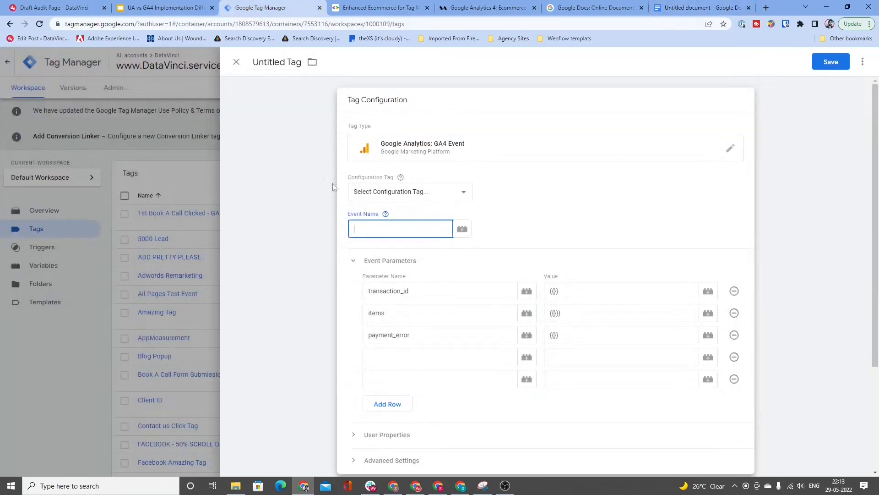
click(236, 62)
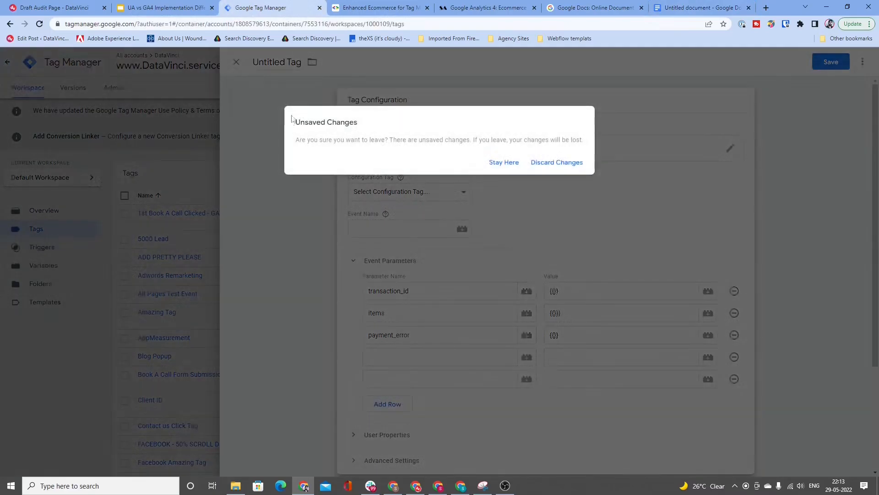
click(583, 164)
Step: Create a new user-defined variable of type Data Layer Variable with the data layer variable name event_name
click(46, 266)
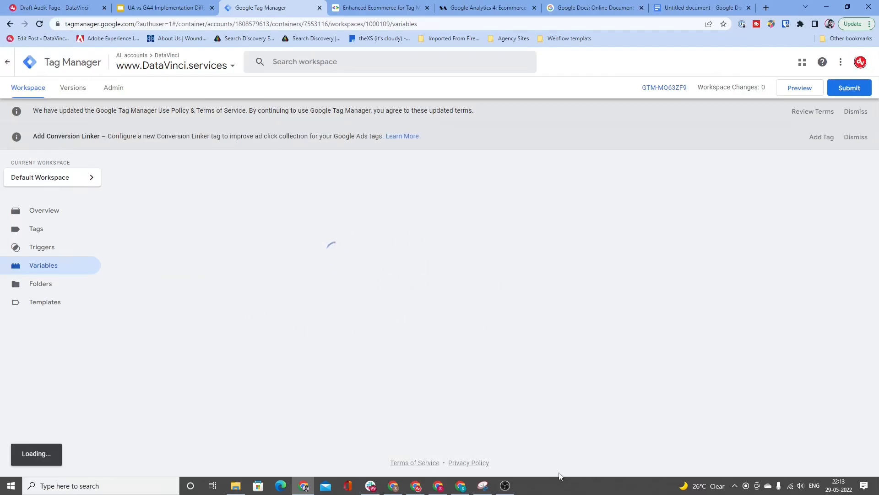
scroll(555, 193, down, 12)
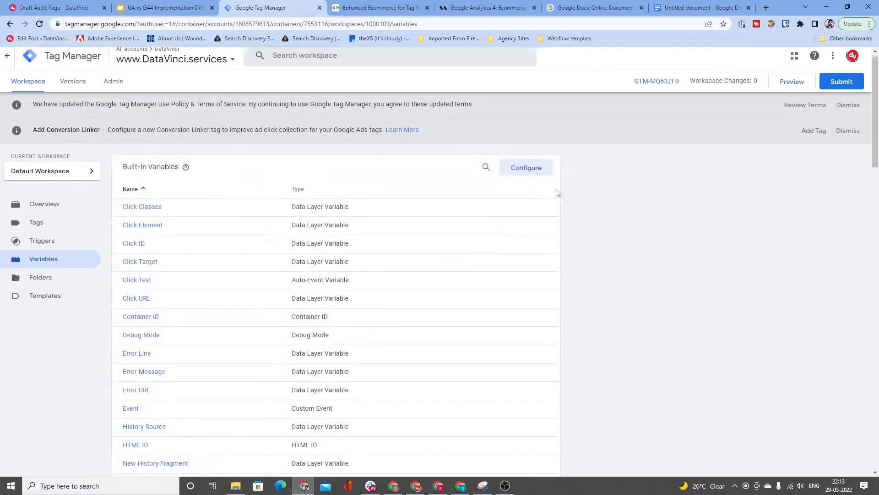
scroll(540, 282, down, 2)
click(532, 234)
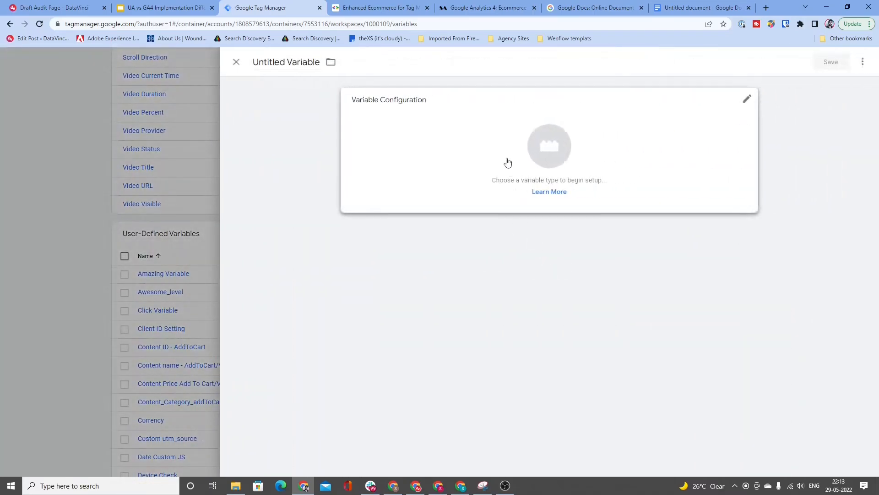
click(506, 163)
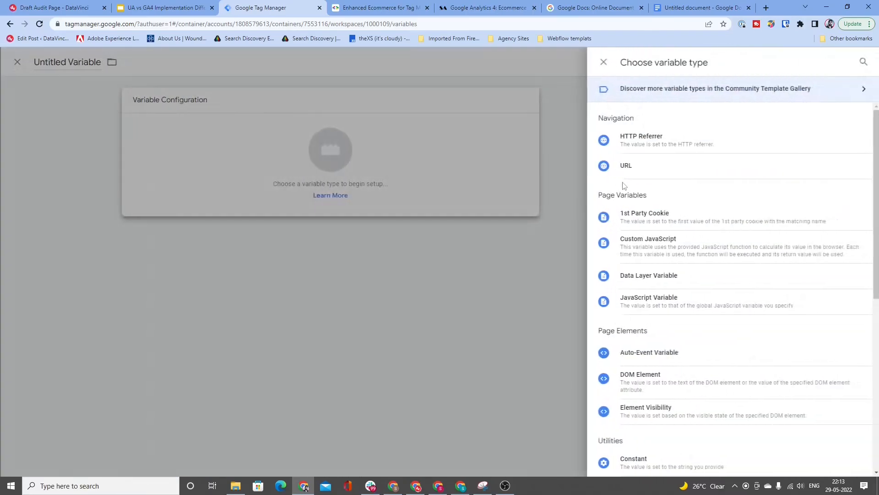
click(673, 288)
click(406, 194)
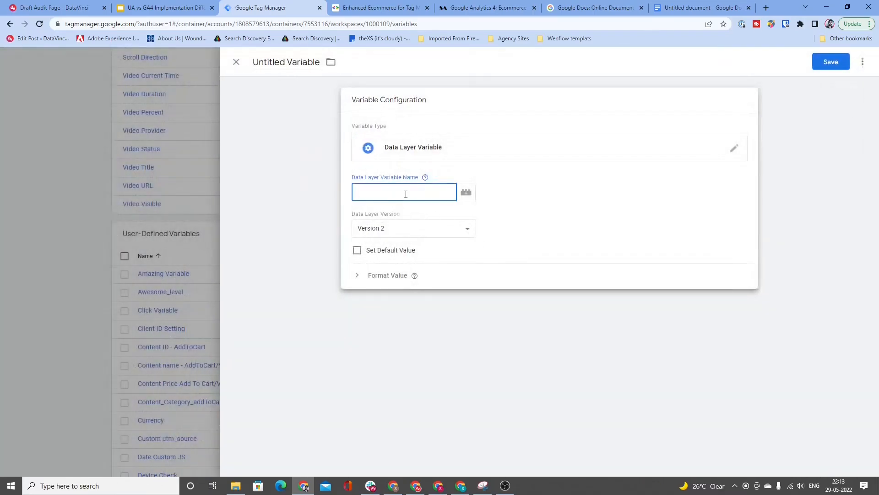
text(event_name)
Step: Name the event_name variable Event Name DL and save it
click(284, 62)
text(Event N)
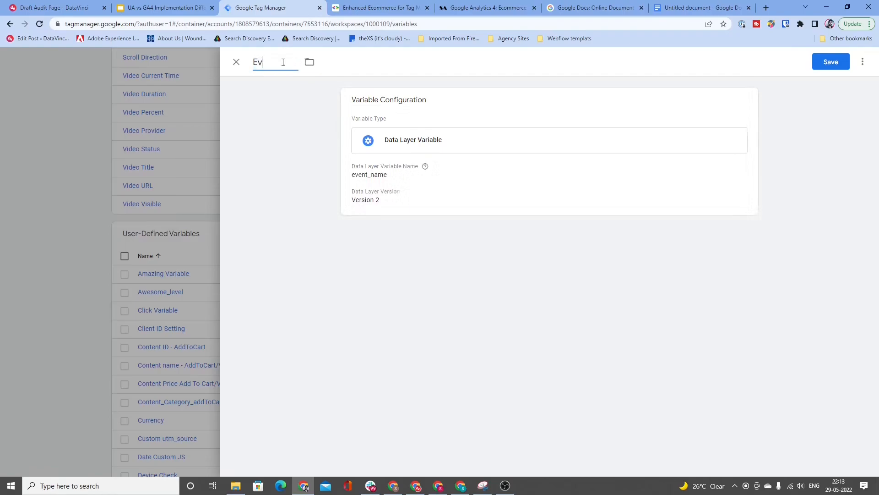
text(ame DL)
click(831, 61)
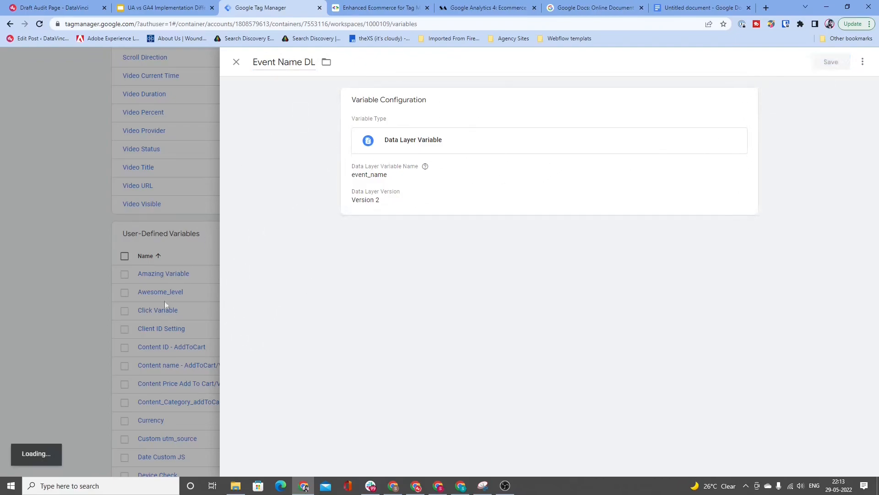
Step: Create another user-defined Data Layer Variable with the data layer variable name transaction_id
scroll(459, 344, down, 6)
scroll(416, 232, up, 7)
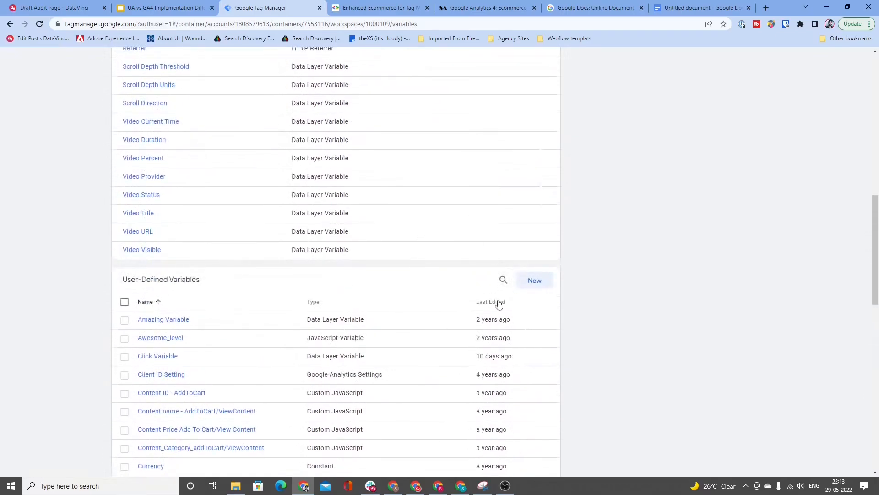
click(534, 280)
click(543, 213)
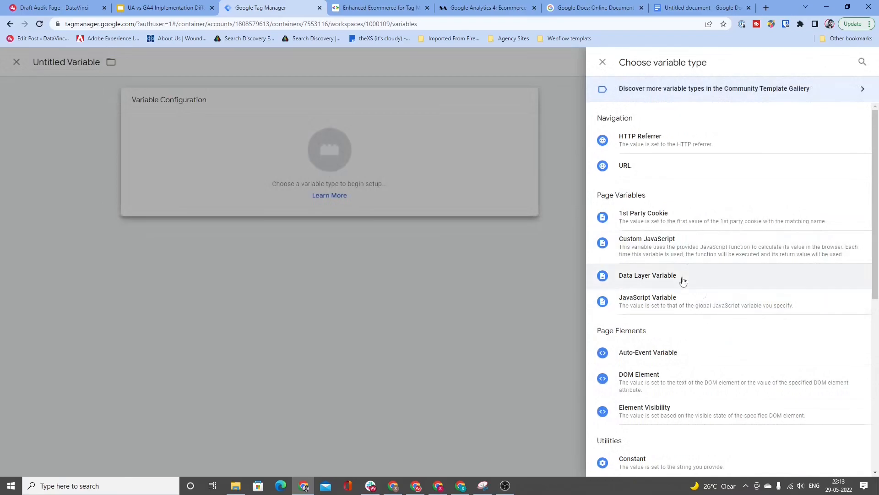
click(683, 281)
click(383, 195)
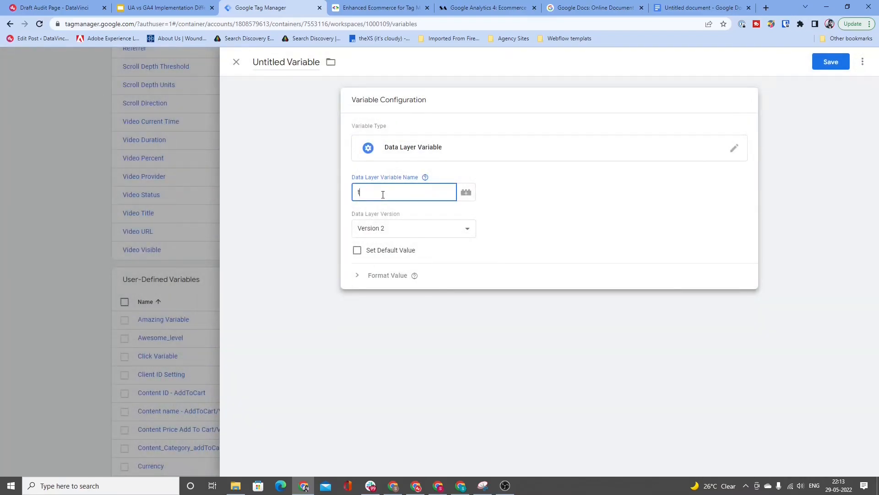
text(transaction_id)
Step: Search the GA4 ecommerce guide for "transac" and examine the transaction_id parameter in the Action Data table
click(504, 7)
scroll(395, 251, down, 15)
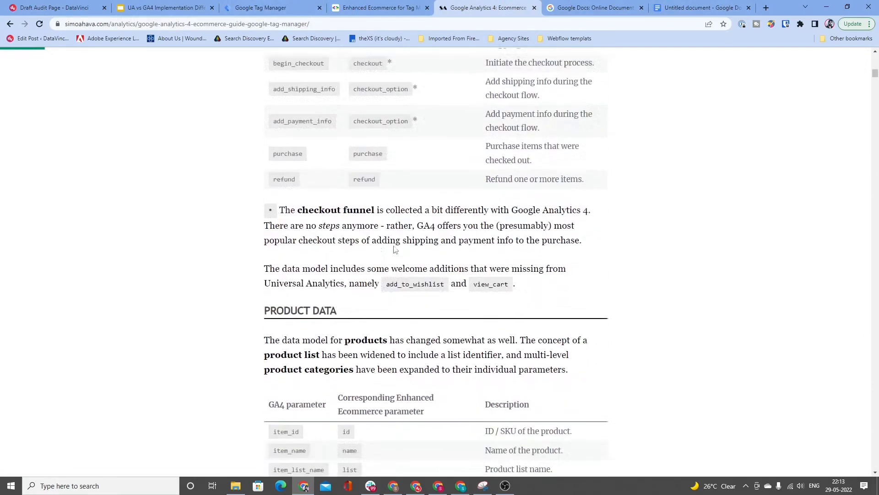
scroll(301, 218, down, 7)
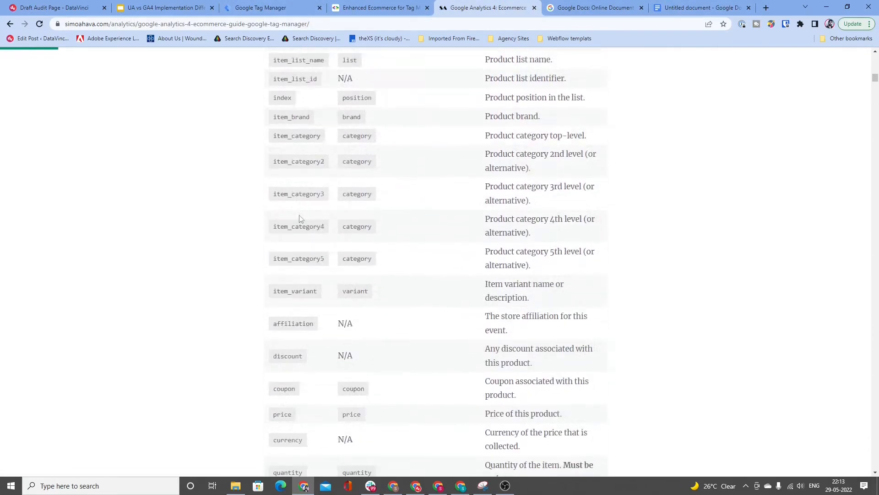
scroll(336, 243, up, 3)
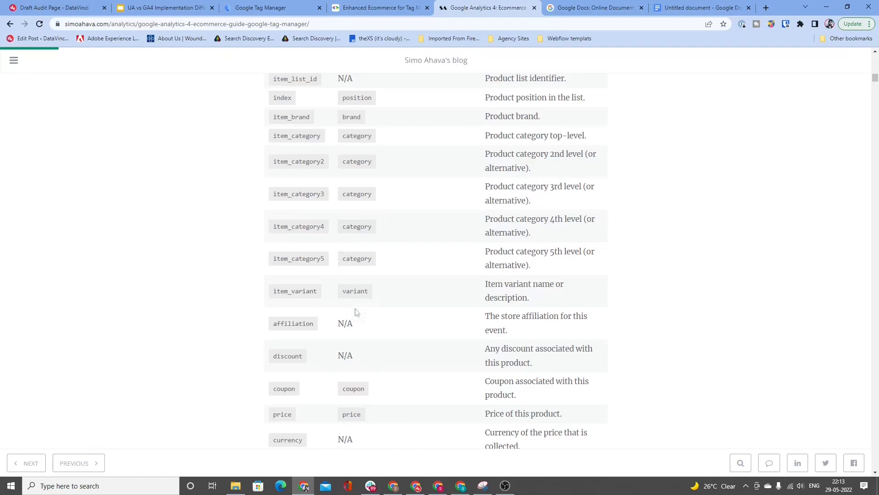
scroll(369, 341, down, 2)
scroll(368, 335, up, 7)
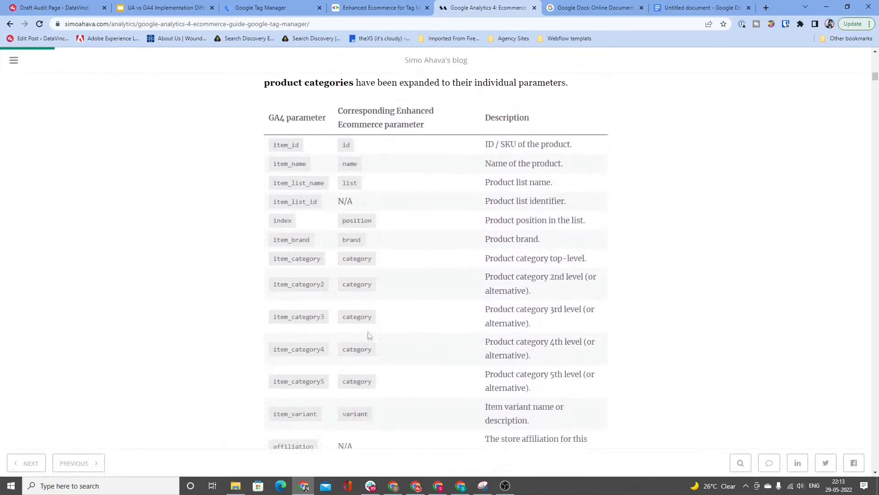
key(ctrl+f)
text(transac)
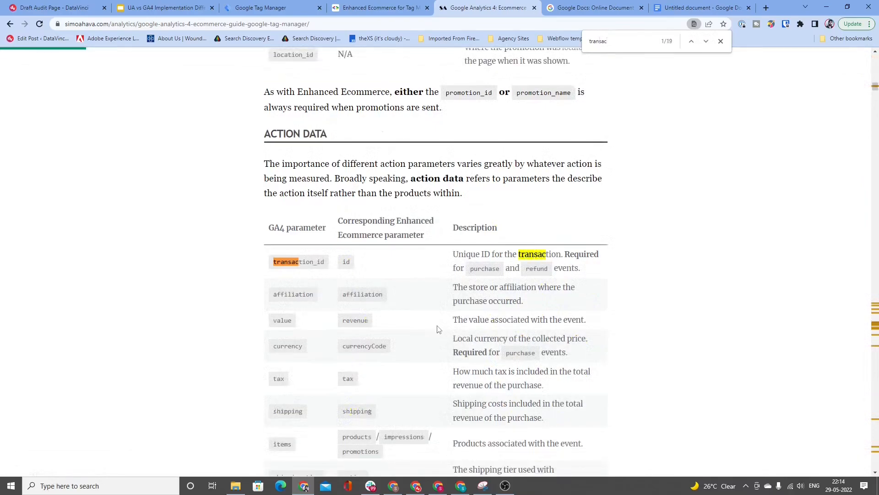
double_click(316, 262)
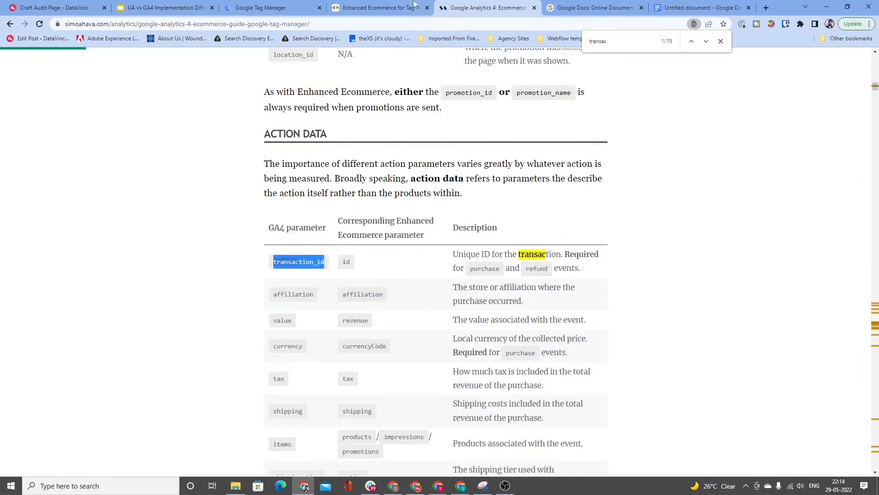
Step: Back in Google Tag Manager, name the transaction_id variable transaction_ID DL and save it
click(275, 7)
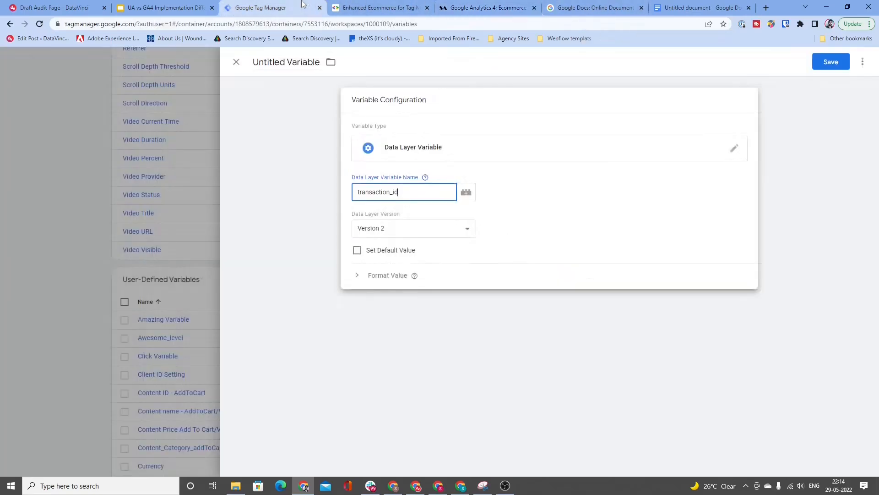
double_click(423, 197)
triple_click(271, 63)
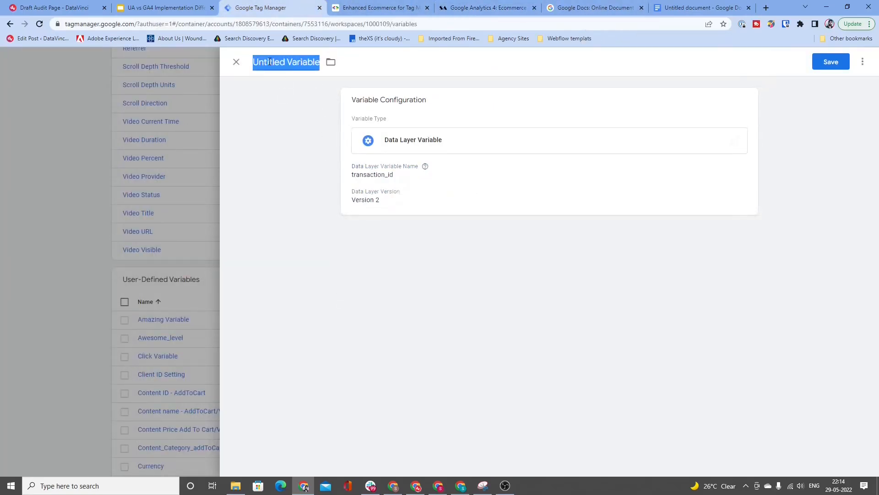
text(transactio)
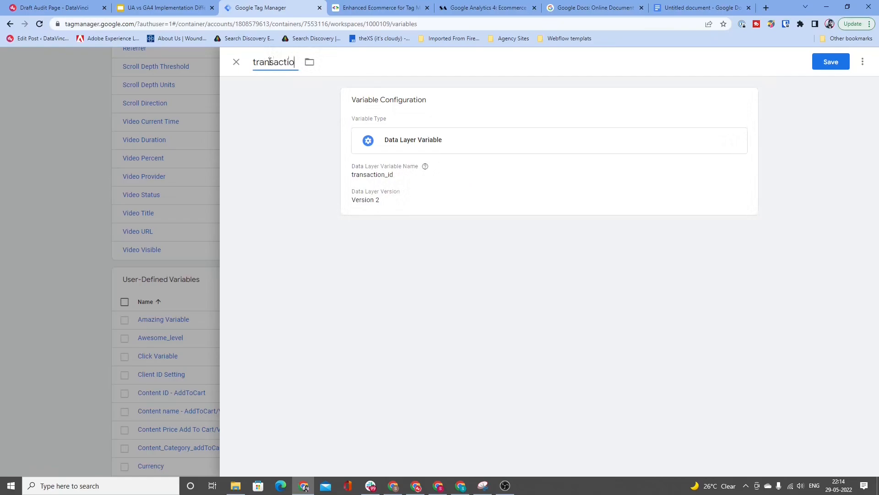
text(n_ID DK)
text(add_to_cart)
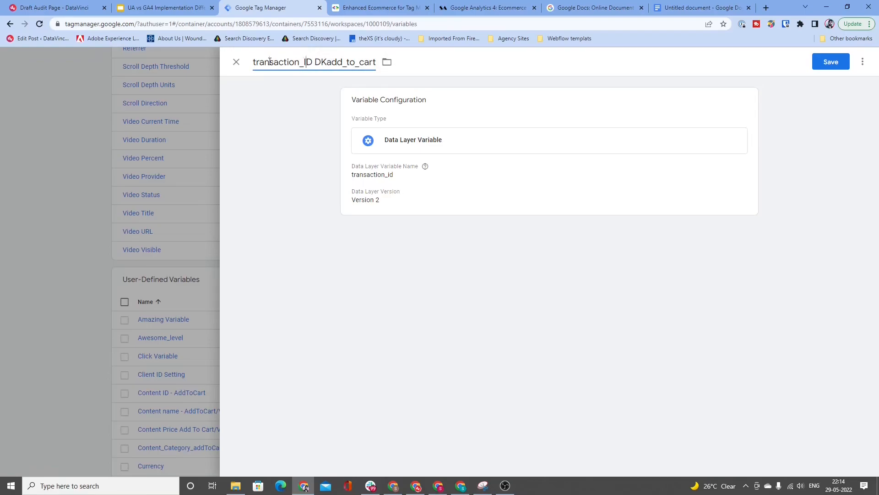
key(Left)
key(shift+End)
text(L)
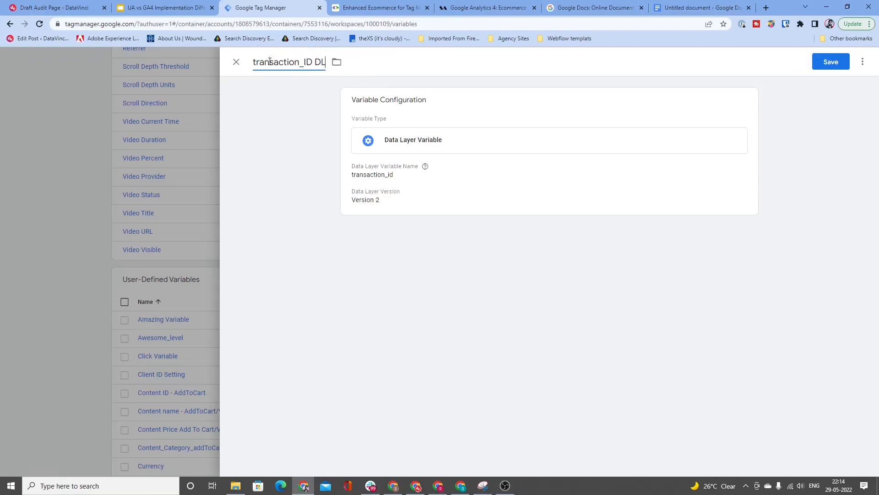
click(831, 62)
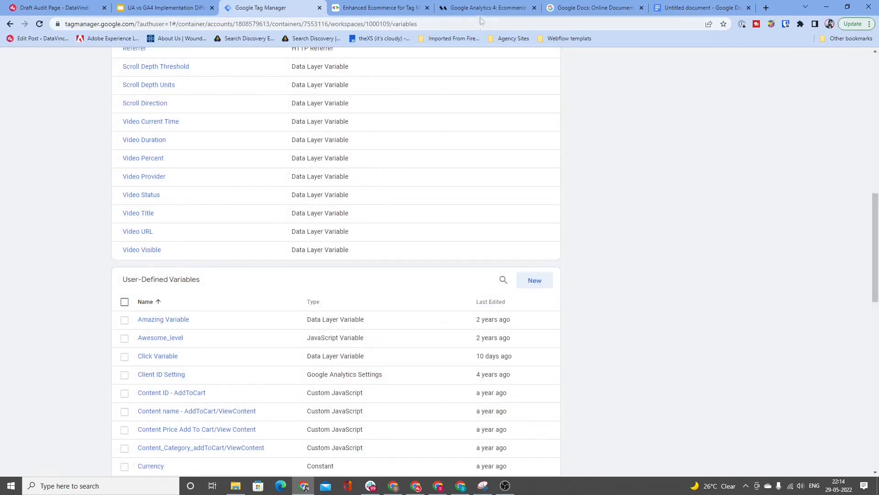
Step: Switch to the GA4 ecommerce guide and examine the action data parameters from transaction_id through item_list_id
click(488, 7)
scroll(489, 252, down, 4)
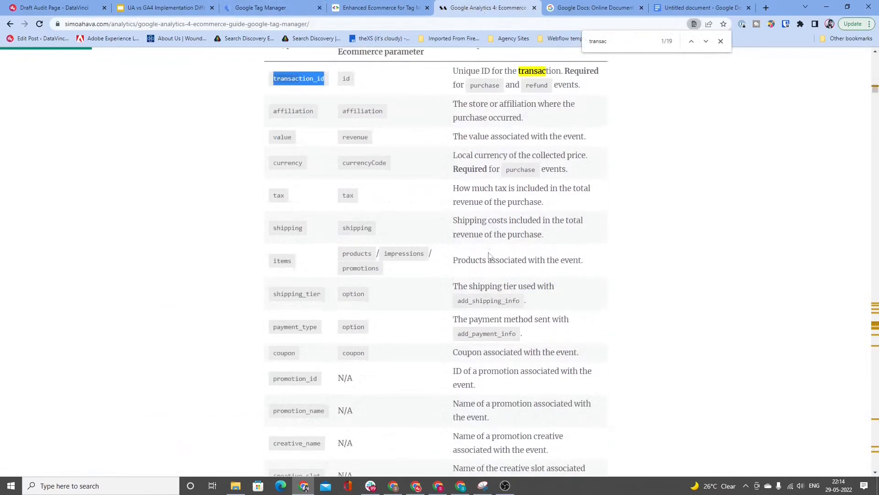
scroll(489, 256, down, 4)
scroll(489, 256, up, 6)
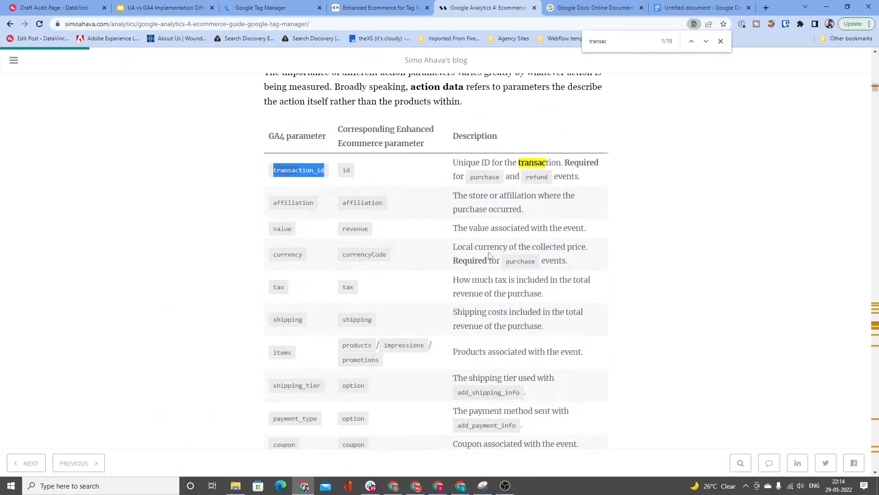
scroll(490, 256, down, 1)
scroll(301, 174, down, 6)
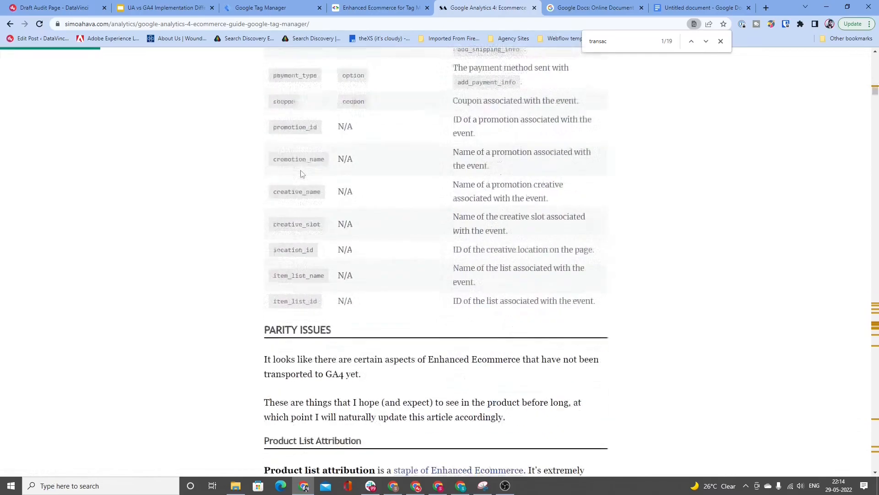
scroll(302, 173, down, 1)
scroll(300, 211, up, 11)
scroll(329, 306, down, 5)
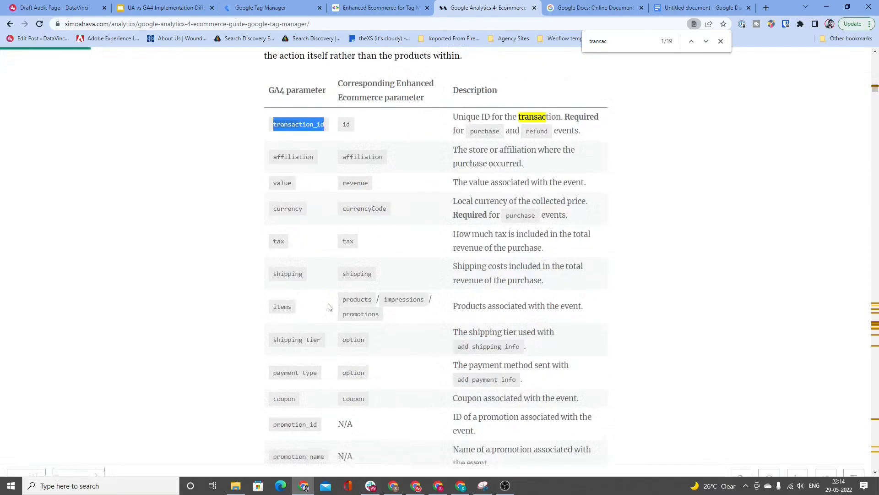
scroll(329, 307, down, 5)
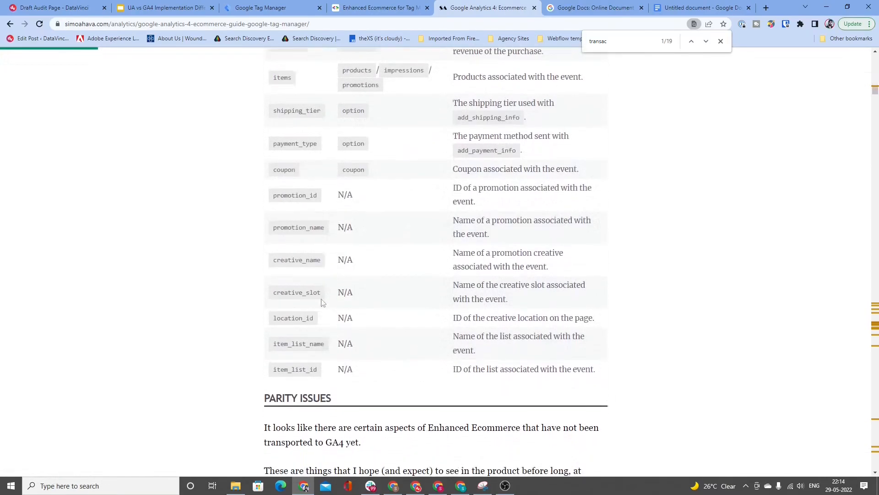
scroll(322, 302, up, 3)
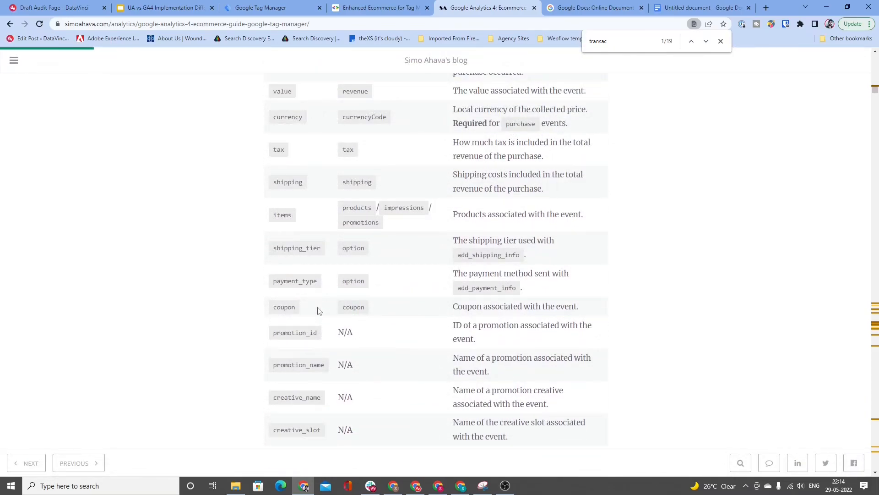
click(369, 9)
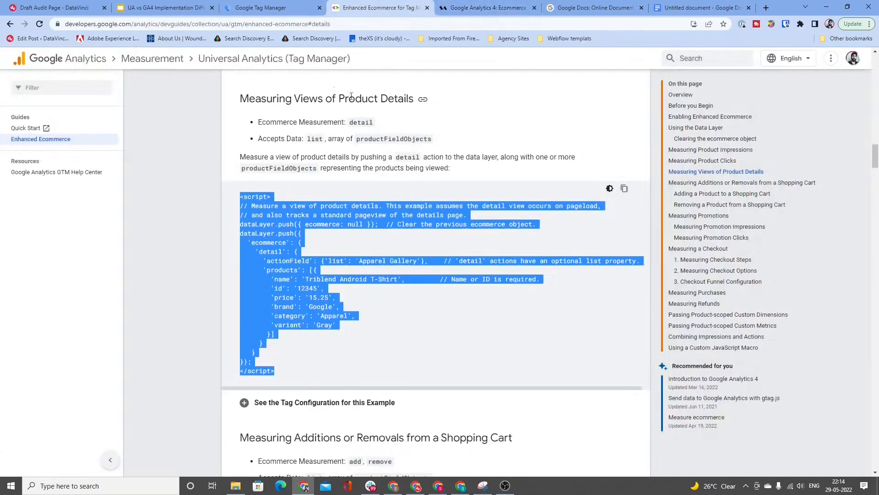
Step: Back in Google Tag Manager, create a new tag of type Google Analytics: GA4 Event
click(289, 8)
scroll(275, 238, up, 12)
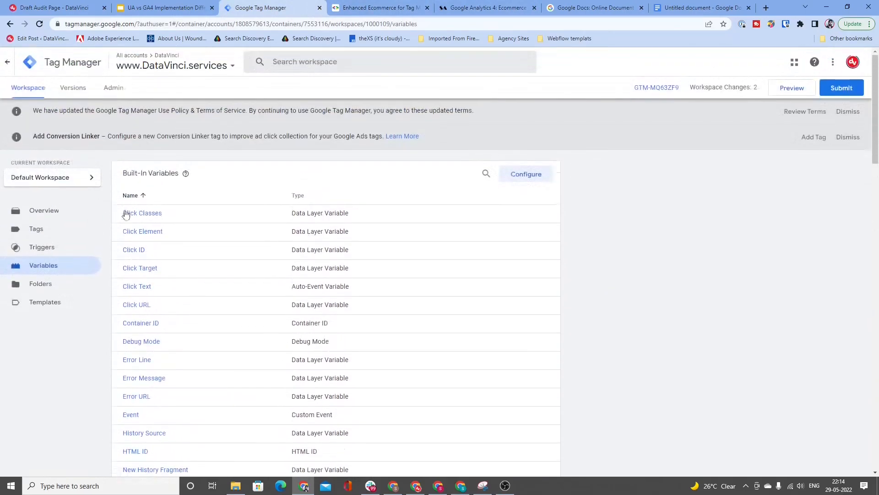
click(52, 236)
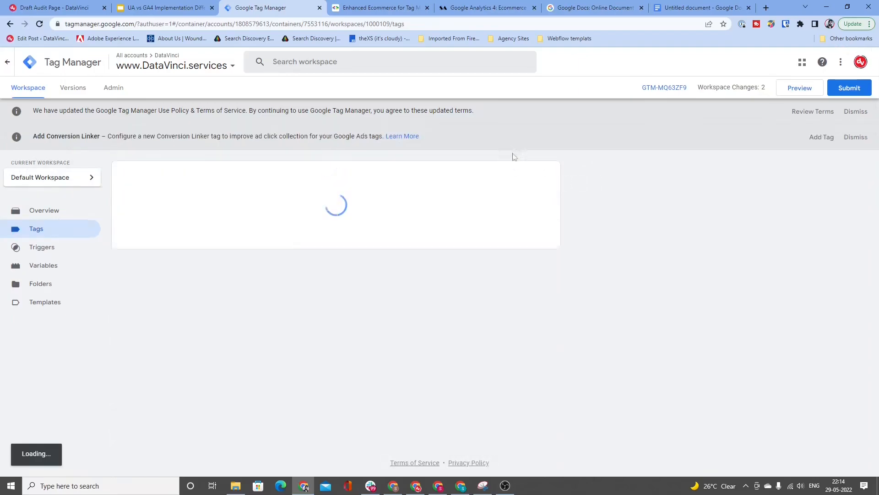
click(533, 177)
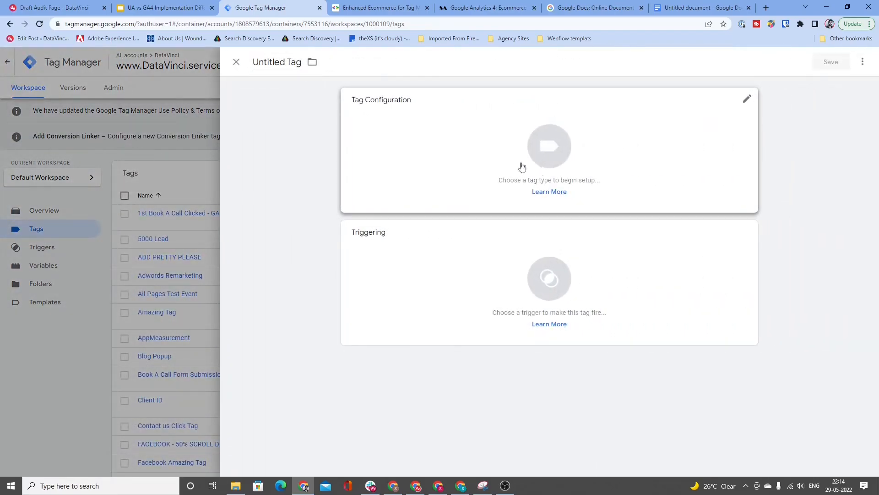
click(522, 166)
click(643, 196)
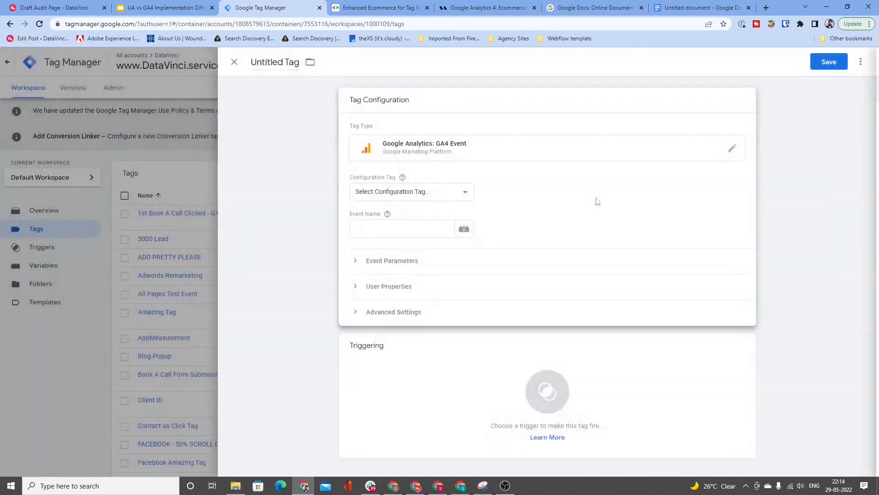
Step: Set the tag's event name to {{Event Name DL}} and check the view_item event_name in the Google Docs dataLayer draft
click(395, 229)
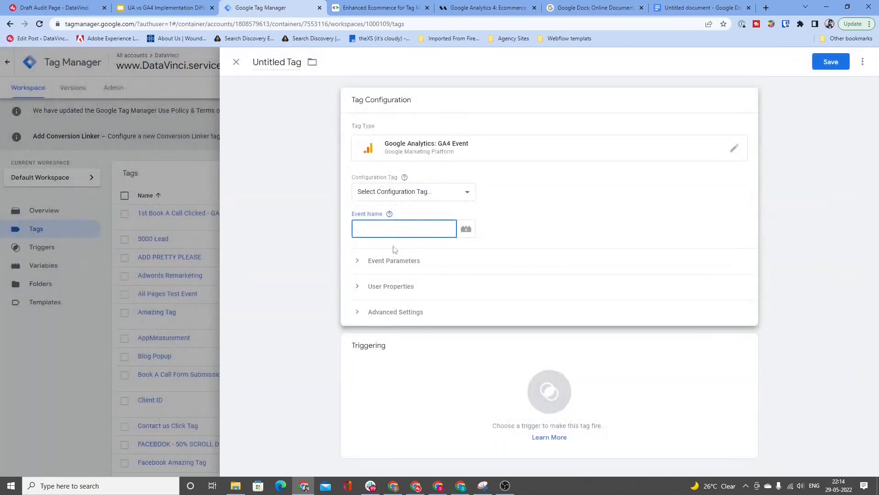
text({{ev)
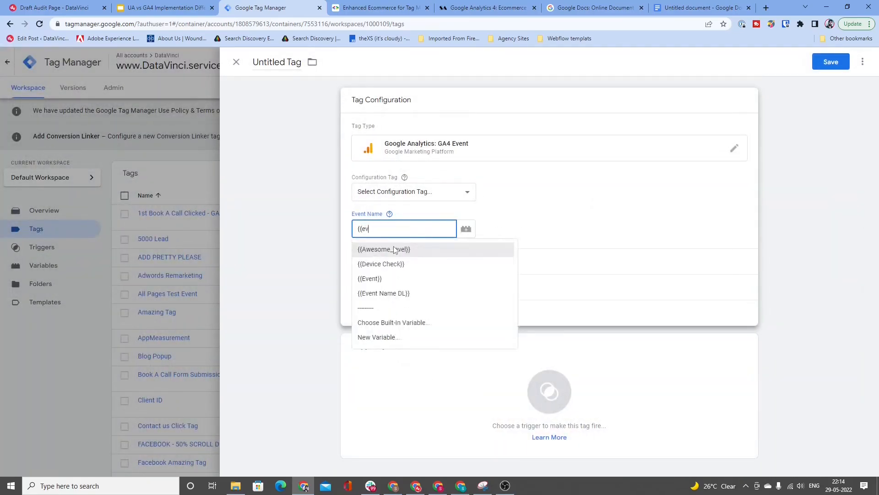
click(403, 293)
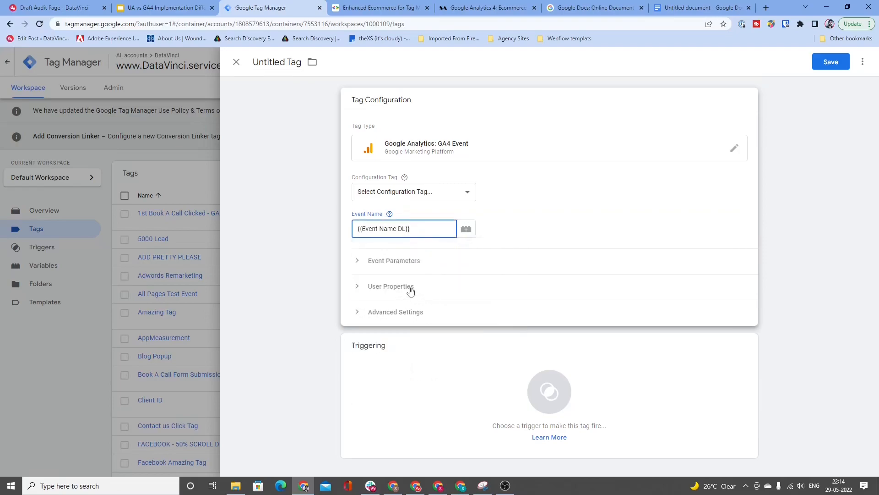
click(660, 14)
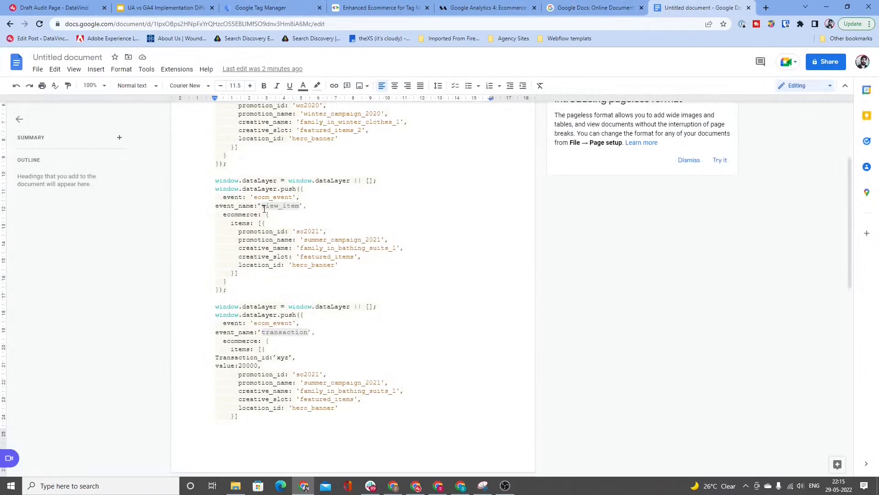
drag(262, 207, 297, 207)
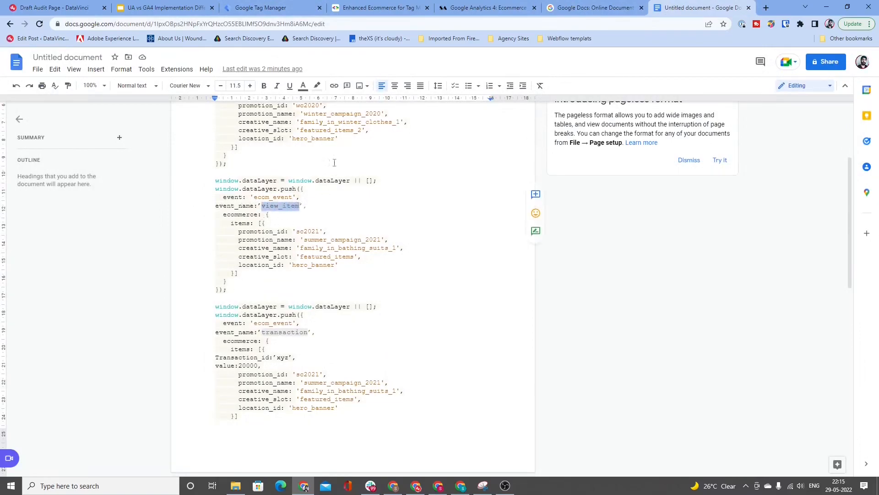
click(266, 8)
click(405, 228)
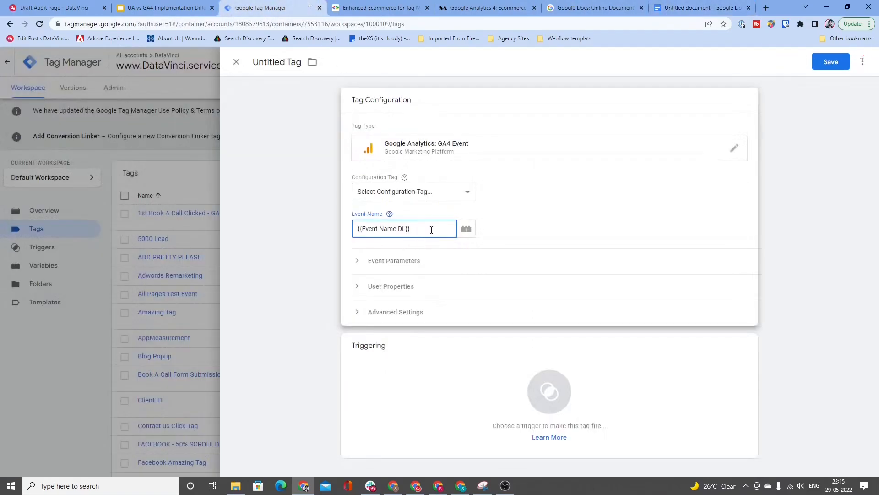
Step: Expand the tag's event parameters and add five empty parameter rows
click(419, 260)
click(407, 295)
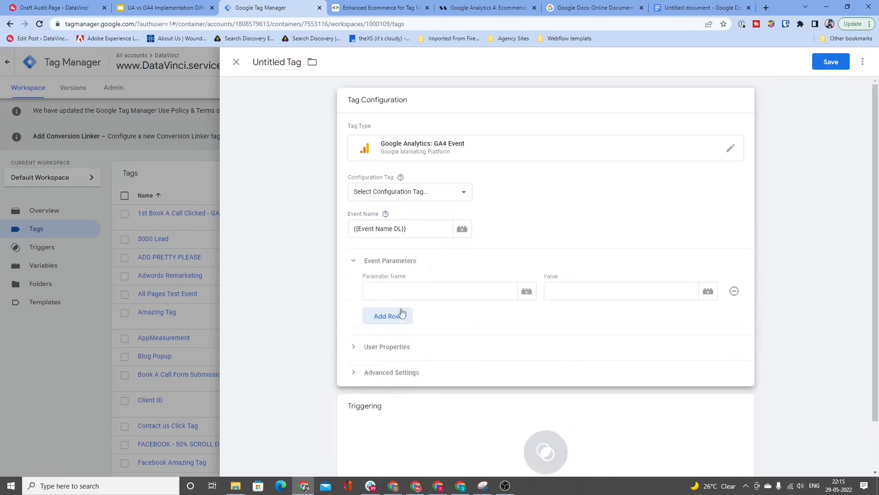
click(402, 315)
click(398, 340)
click(411, 363)
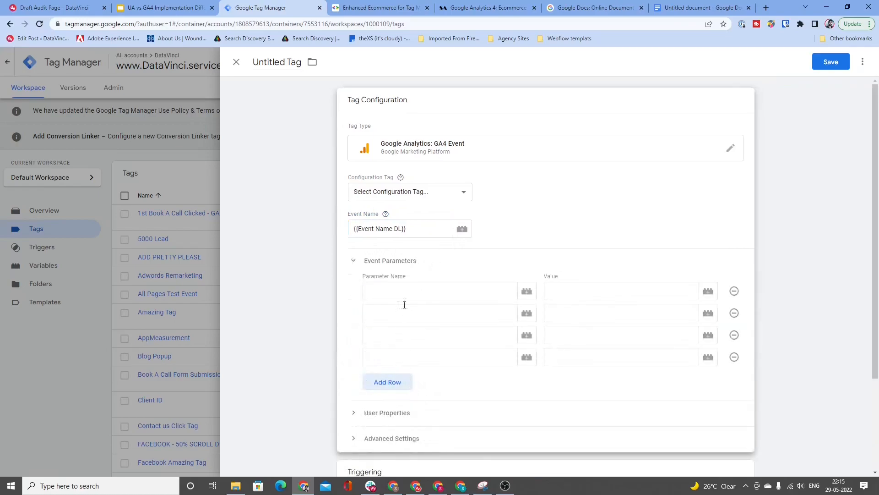
scroll(404, 305, down, 1)
click(397, 340)
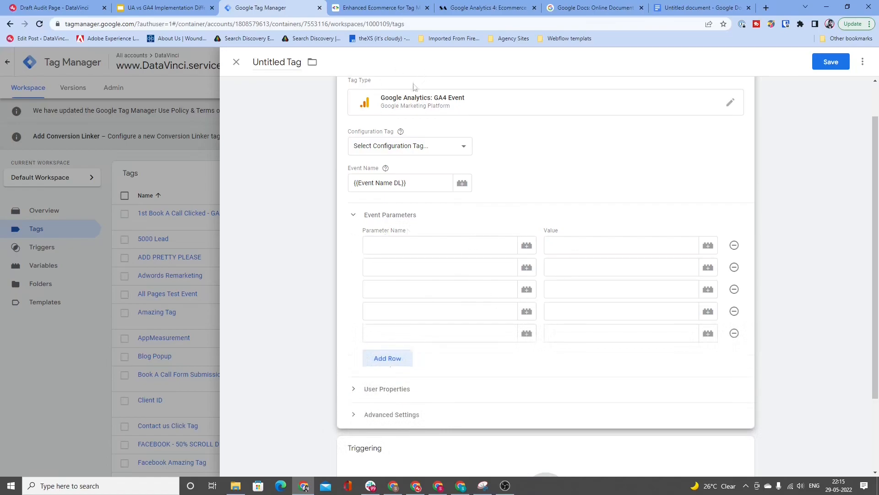
Step: Go through the empty parameter name fields and add three more event parameter rows
click(385, 246)
click(385, 267)
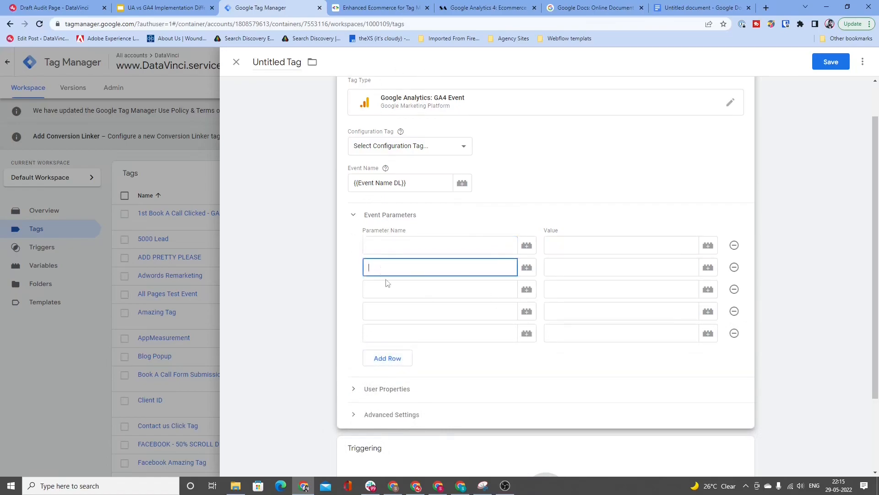
click(380, 289)
click(381, 315)
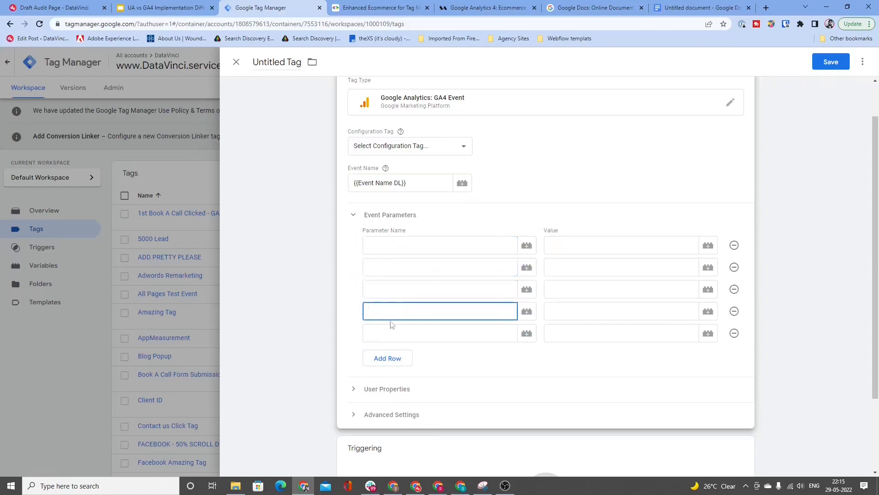
click(420, 333)
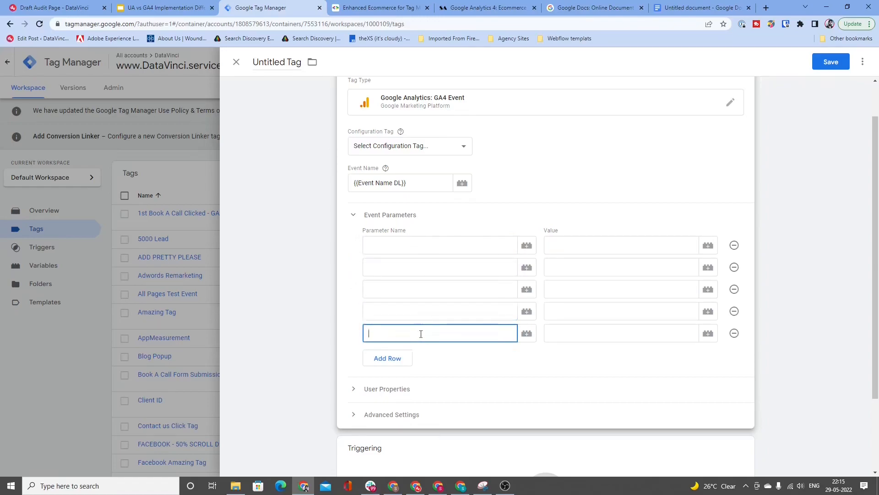
click(391, 358)
click(393, 378)
click(393, 402)
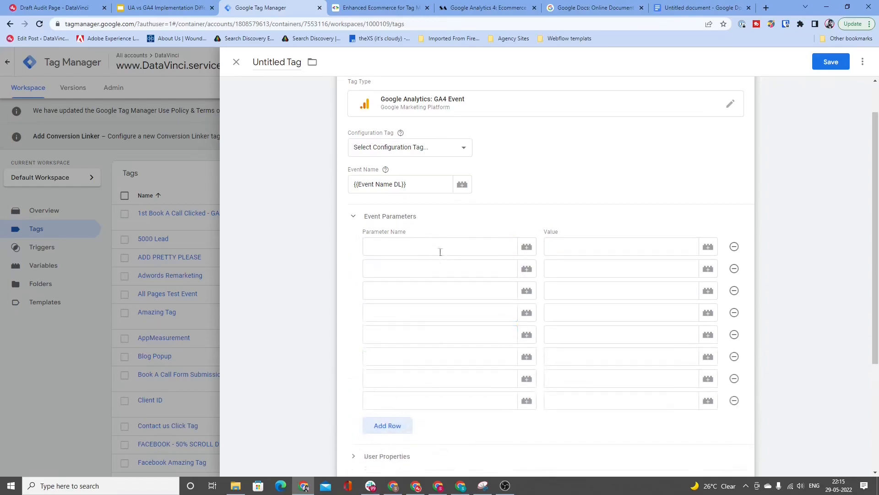
Step: Create a new trigger for the GA4 Event tag with the trigger type Custom Event
scroll(440, 254, down, 3)
scroll(514, 276, down, 1)
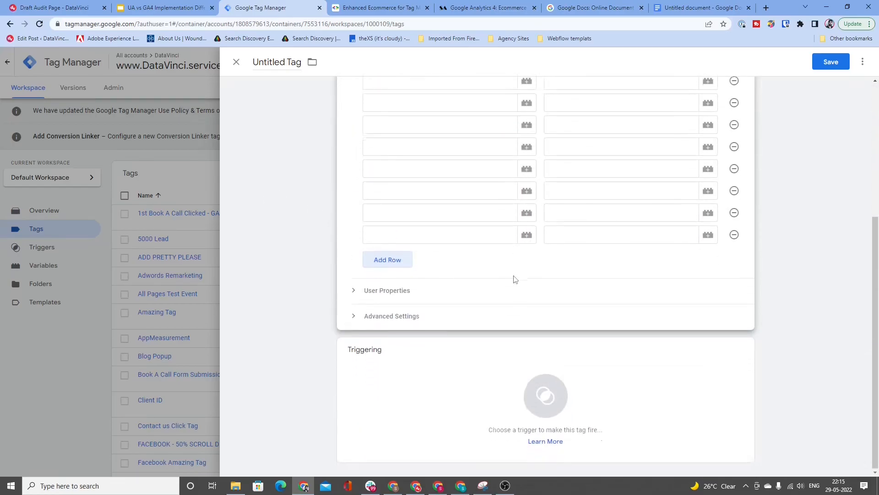
click(441, 373)
click(851, 61)
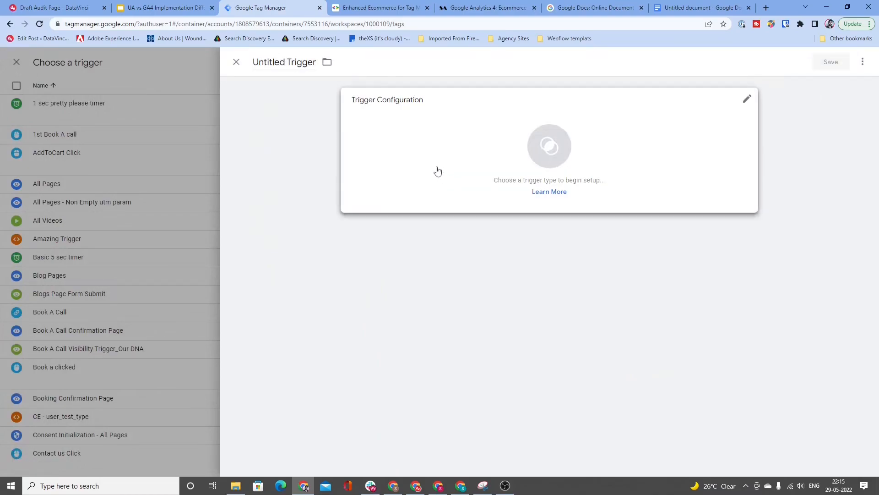
click(438, 171)
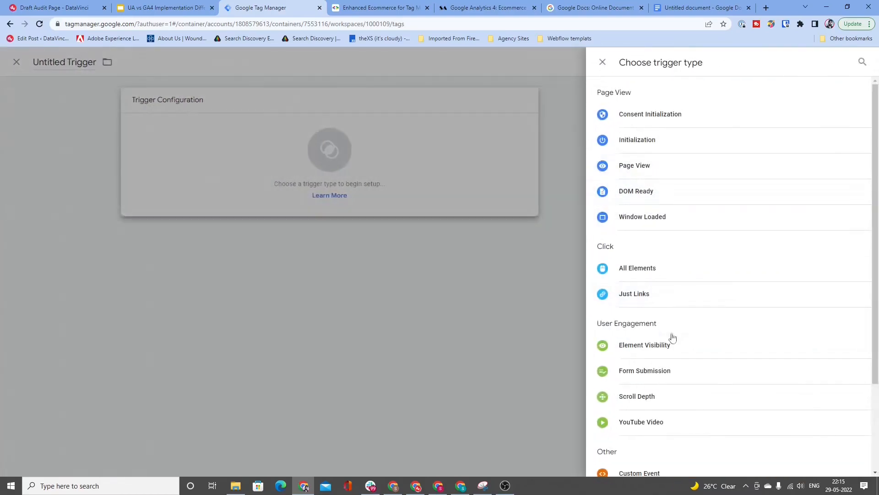
scroll(647, 393, down, 1)
click(635, 427)
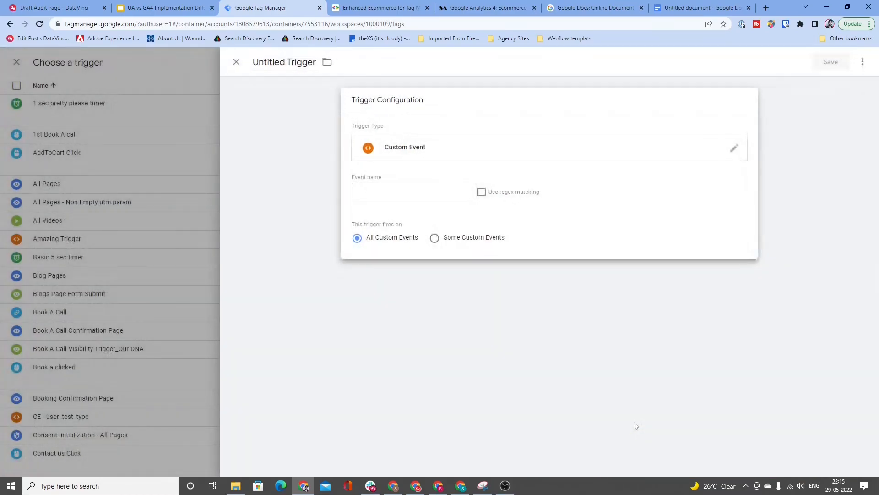
Step: Copy ecom_event from the view_item push in the Google Docs draft and enter it as the trigger's event name
click(381, 186)
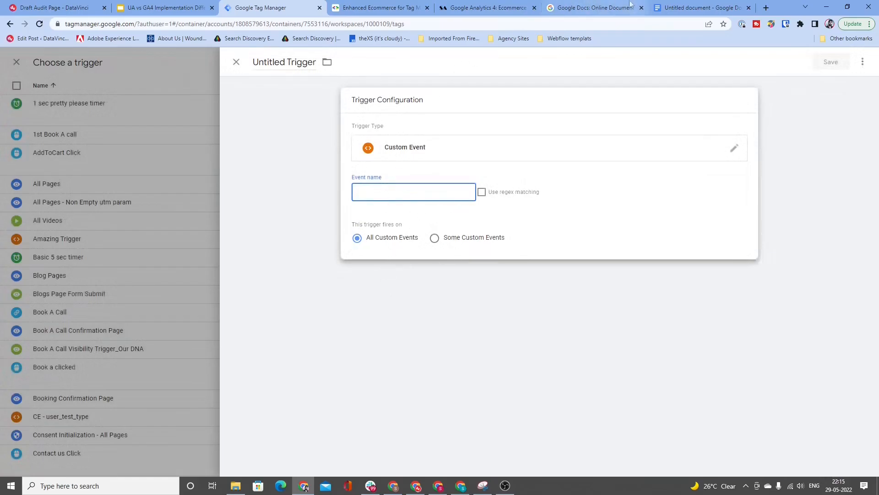
click(701, 7)
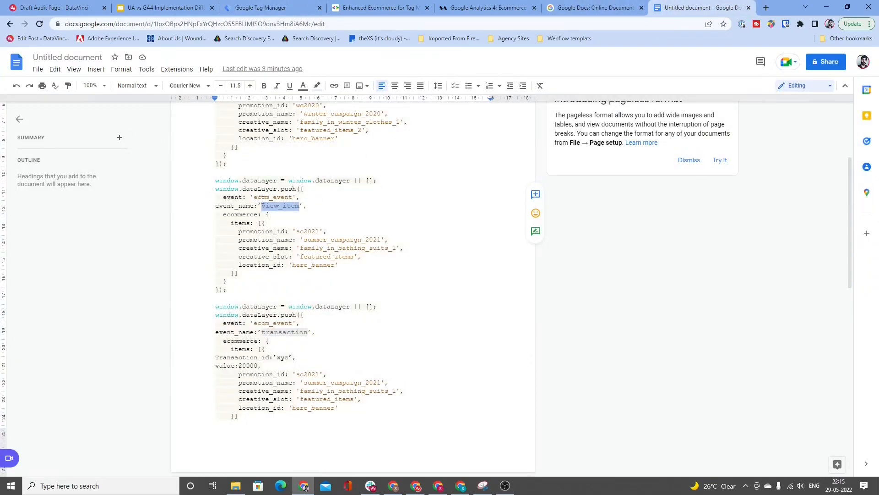
drag(254, 197, 292, 198)
key(ctrl+c)
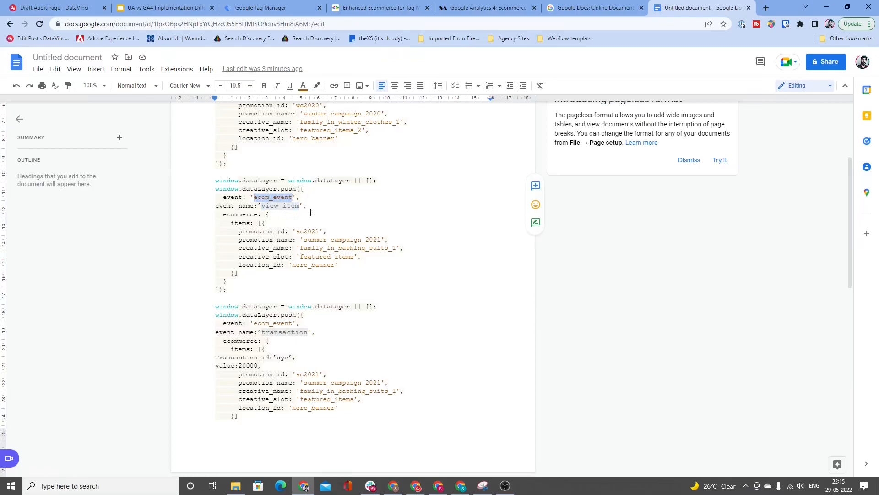
click(380, 8)
click(488, 8)
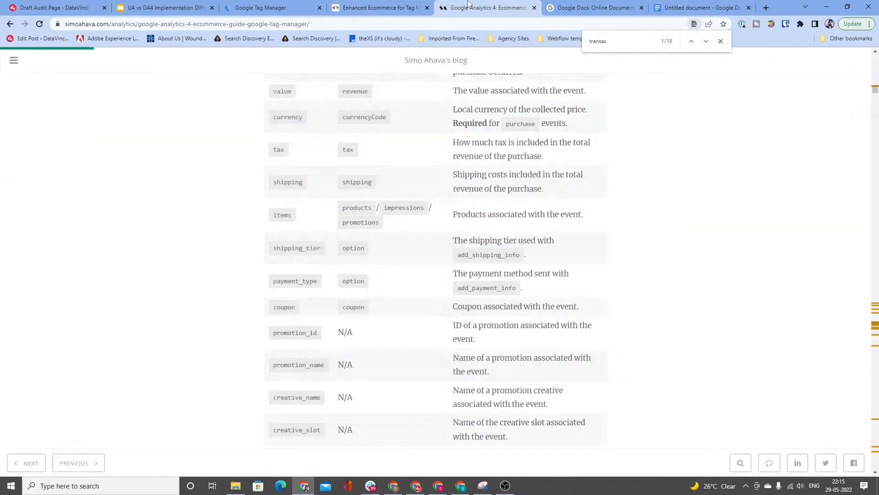
click(275, 3)
key(ctrl+v)
Step: Name the new custom event trigger Ecom_event Custom Trigger and save it to the GA4 Event tag
click(297, 63)
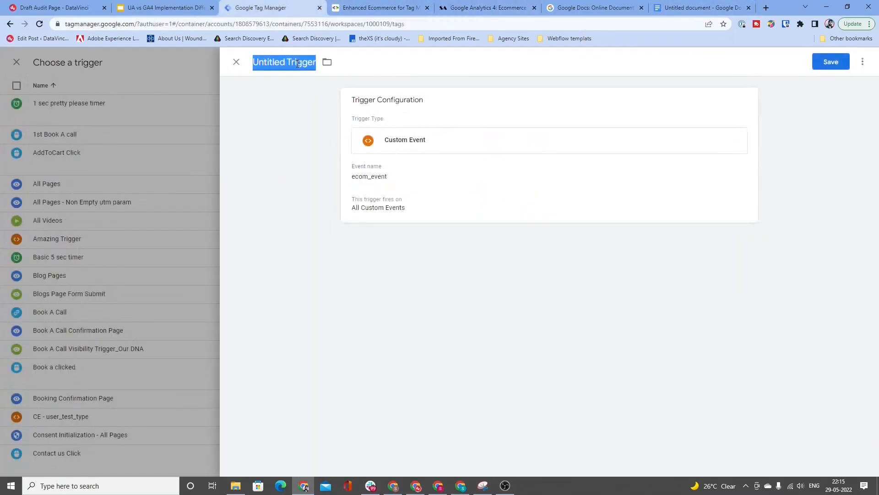
text(Ecom_)
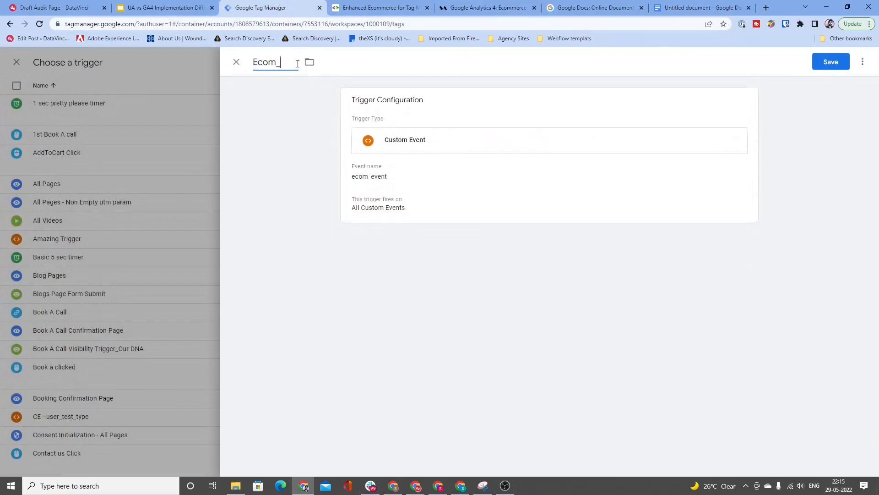
text(V)
key(BackSpace)
text(event Custom Trigg)
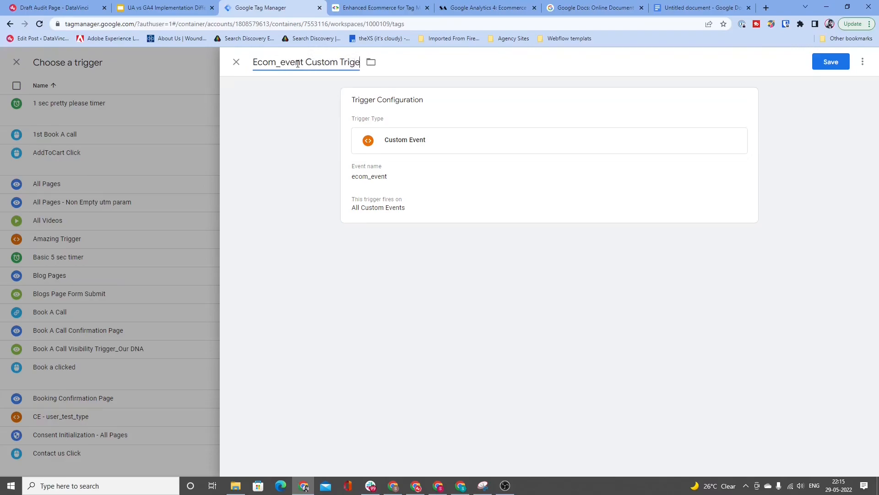
text(er)
click(833, 61)
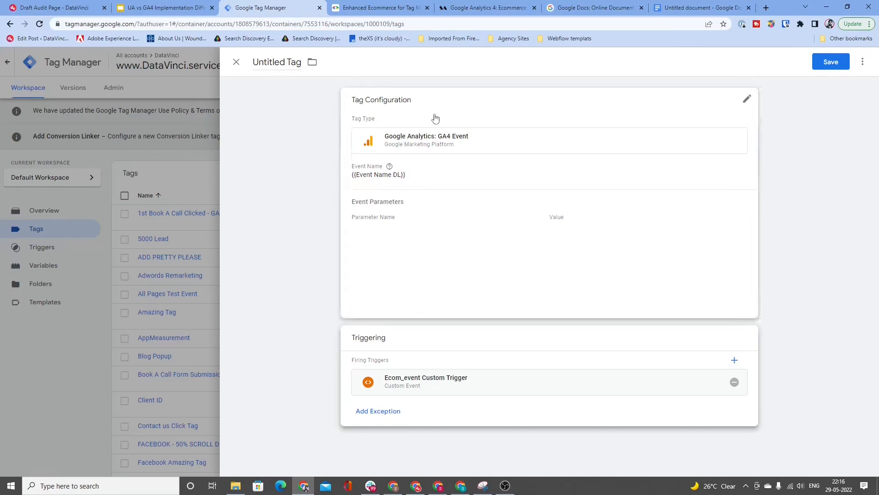
Step: In the Google Docs draft, replace the view_item event name in the second data layer push with personalization
click(688, 4)
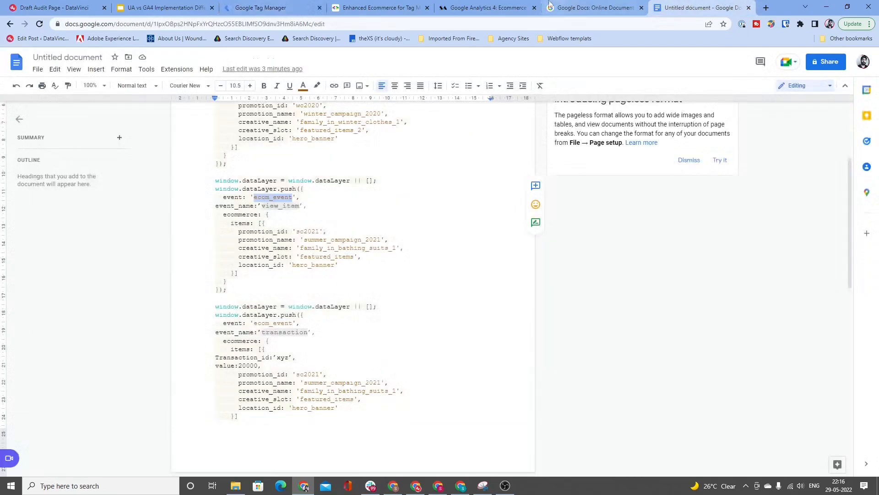
scroll(400, 270, down, 3)
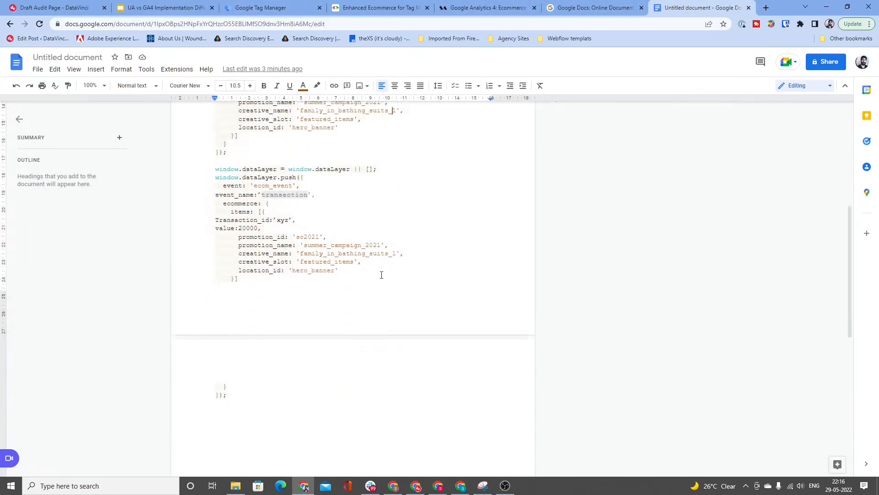
scroll(284, 172, up, 2)
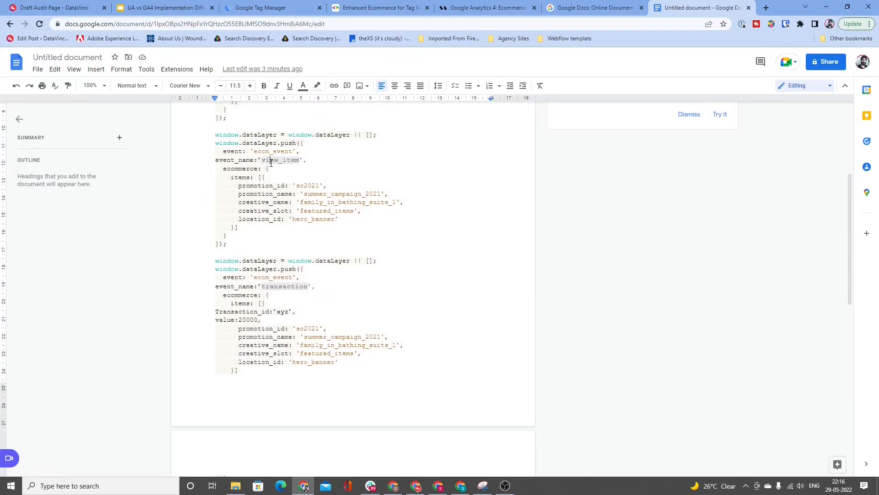
click(271, 163)
key(shift+Right)
key(shift+Right)
key(shift+Right)
key(shift+Right)
key(shift+Right)
key(shift+Right)
key(shift+Right)
key(shift+Right)
key(shift+Right)
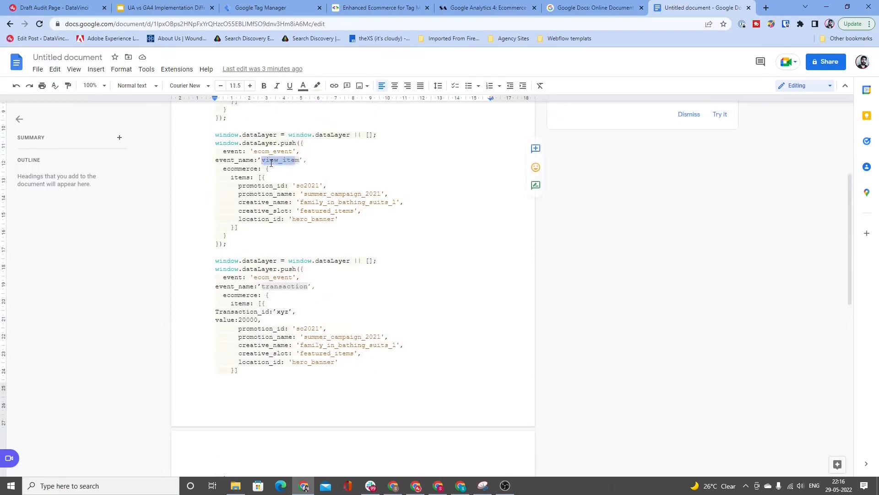
text(personalization)
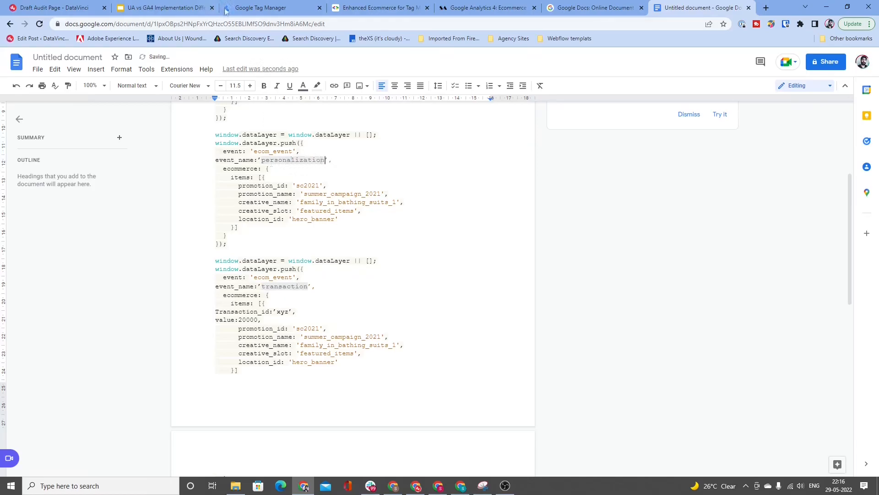
Step: Return to Google Tag Manager, go through the GA4 Event tag's empty parameter name fields and discard the unsaved tag
click(271, 8)
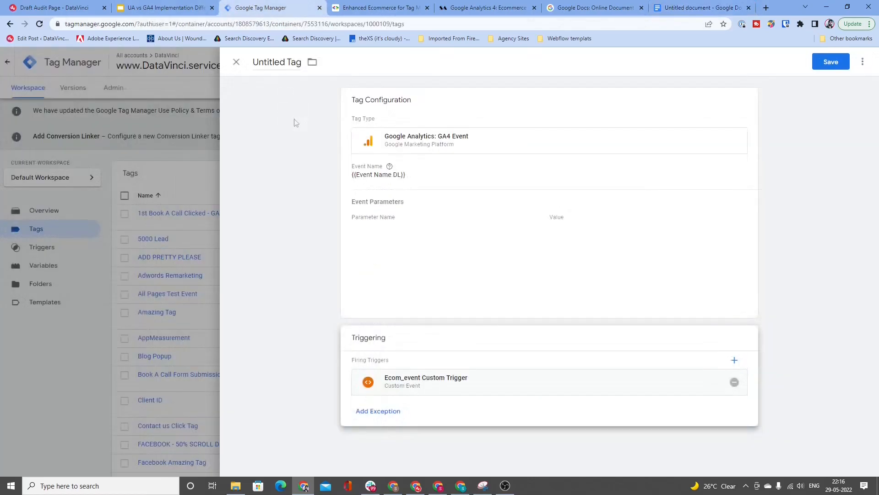
click(414, 231)
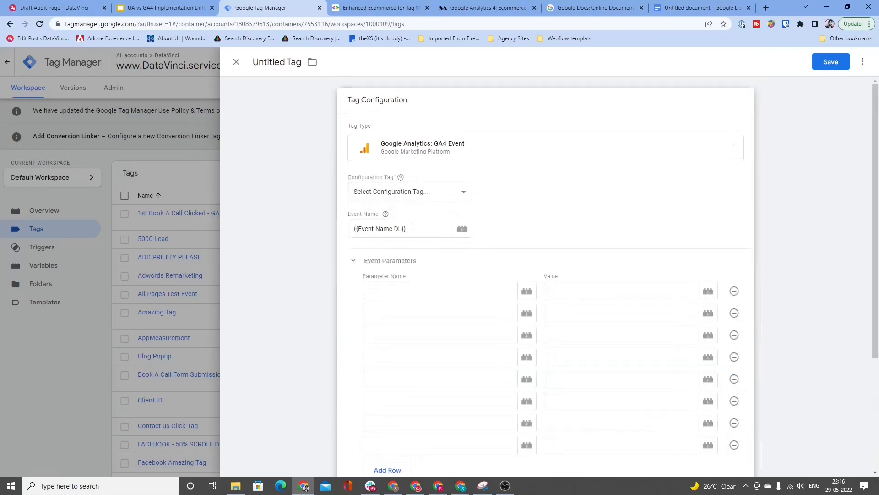
click(419, 292)
click(416, 312)
click(414, 335)
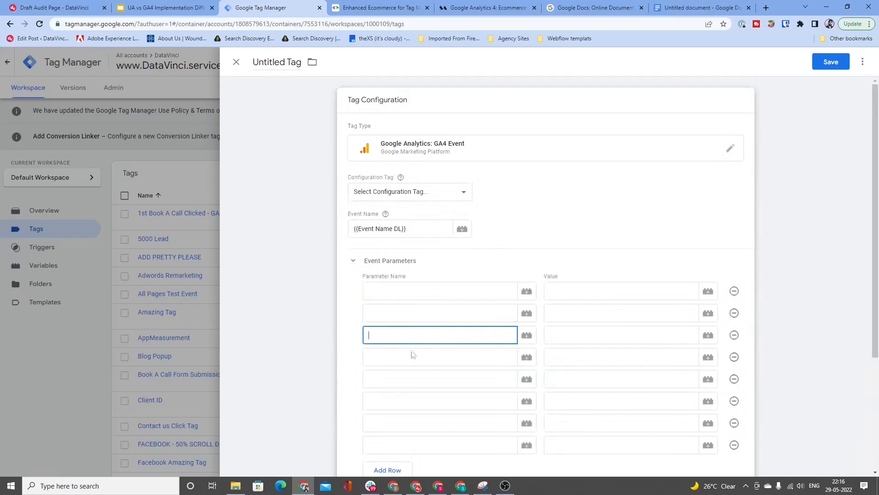
click(412, 358)
click(406, 383)
click(410, 405)
click(408, 424)
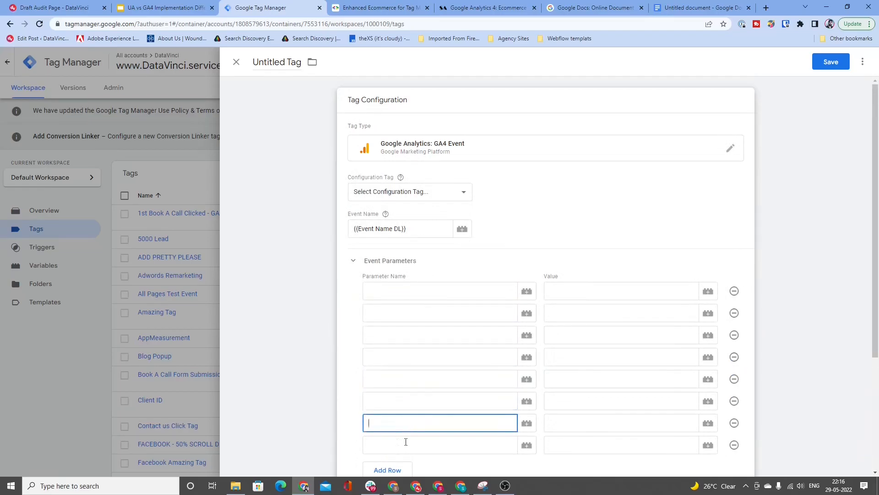
click(406, 442)
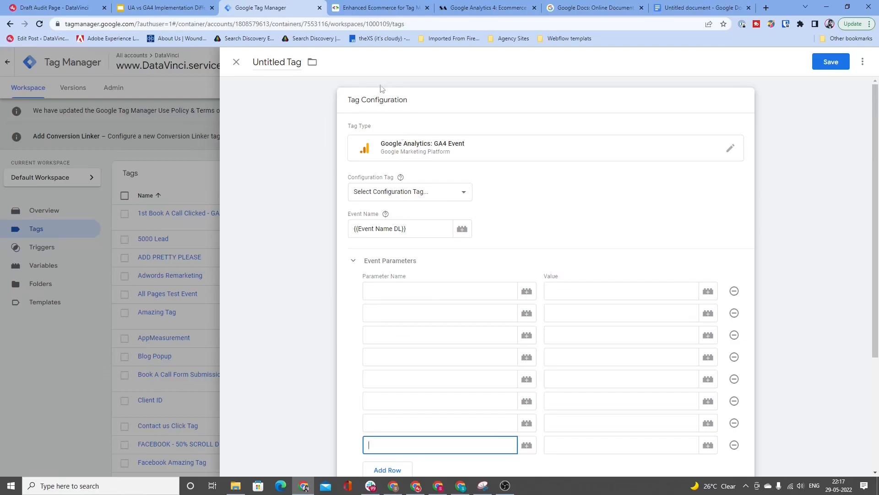
click(236, 62)
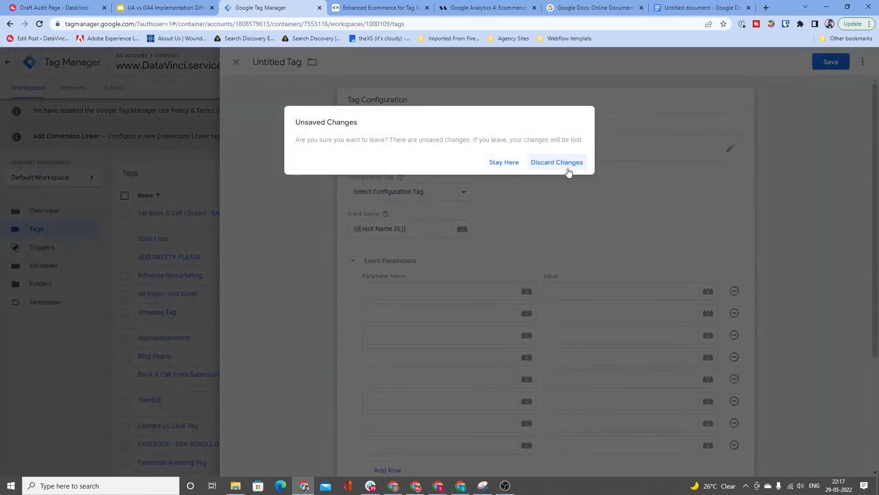
click(568, 166)
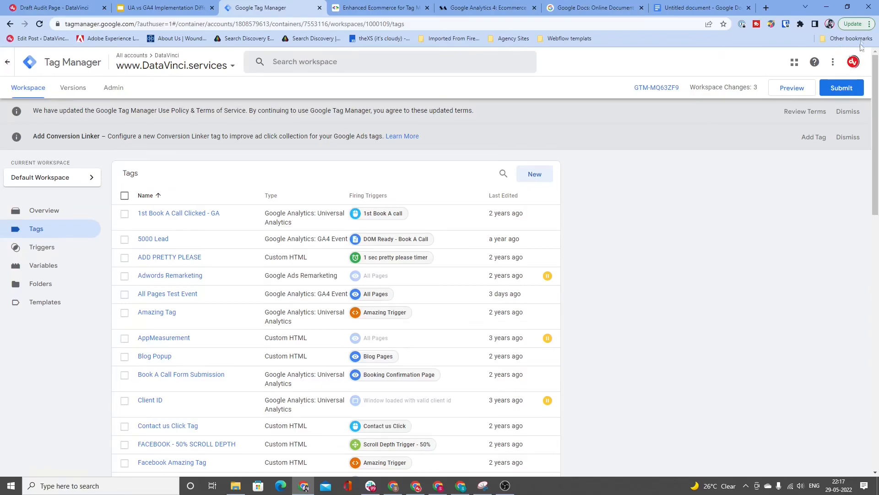
Step: Switch to Google Analytics and open the custom definitions of the DataVinci GA4 property
click(795, 62)
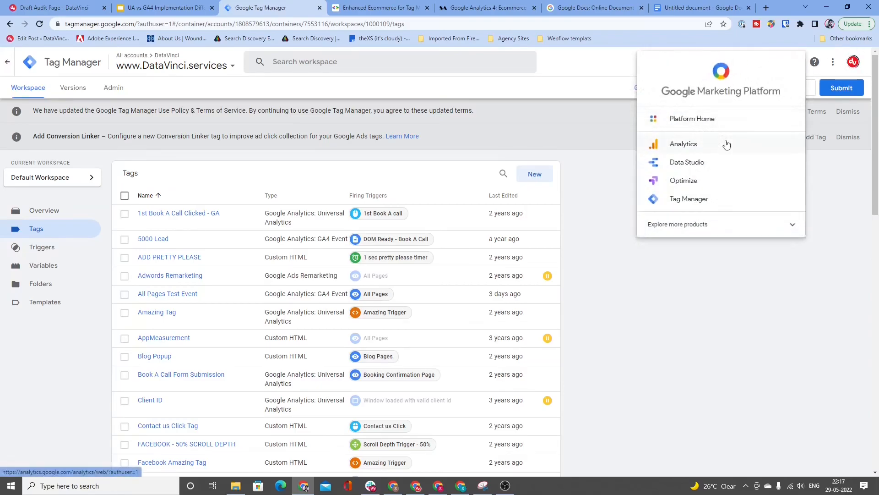
click(725, 143)
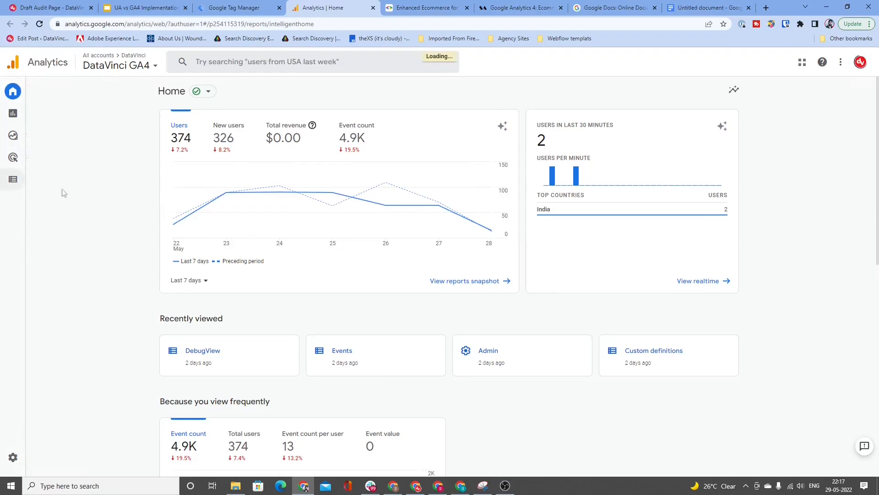
click(43, 178)
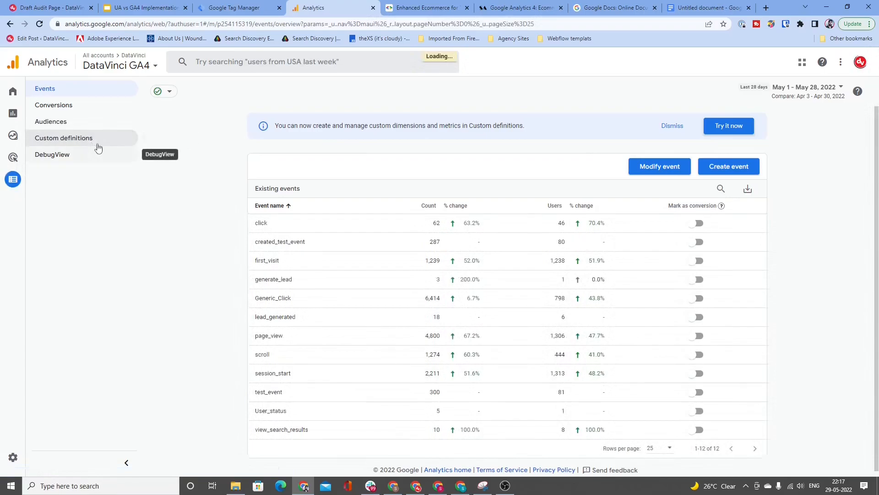
click(64, 138)
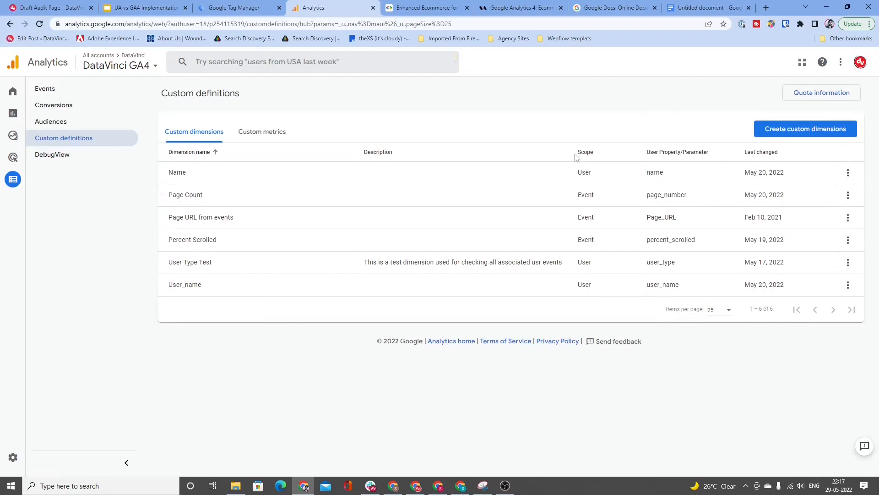
Step: Start a new custom dimension named Personalization_Added and display the available event parameters for it
click(810, 131)
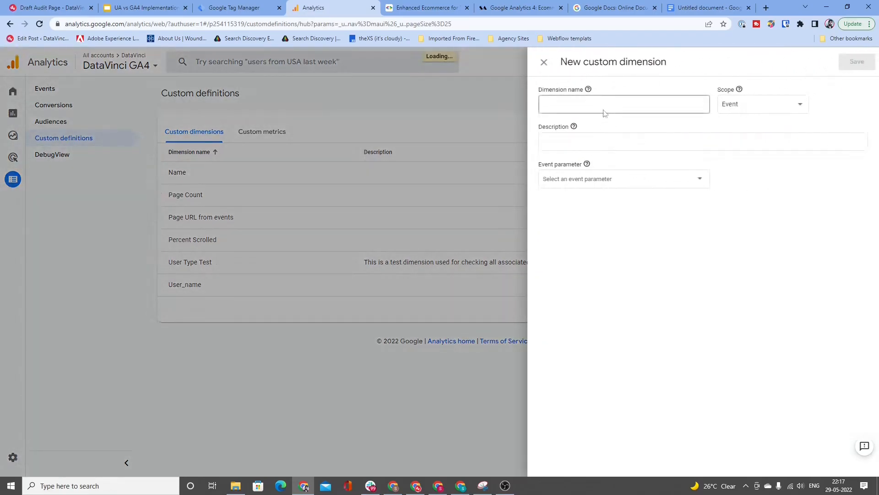
click(580, 101)
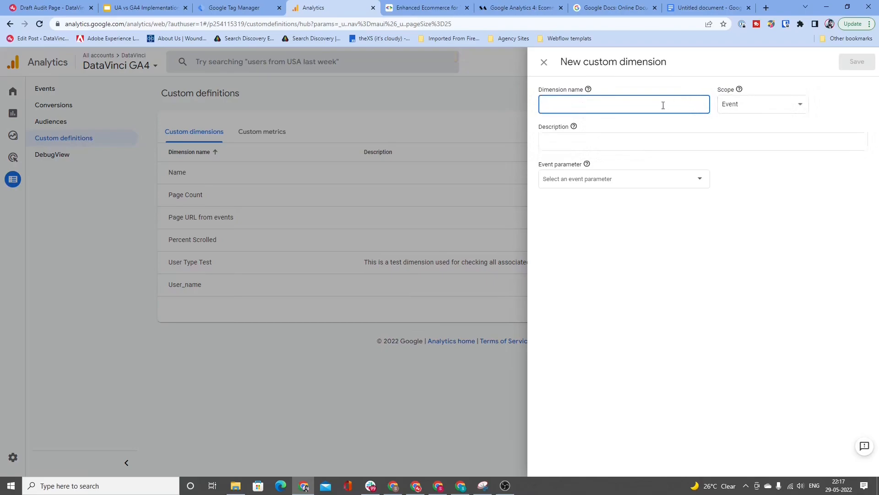
text(Personalization_Added)
click(654, 177)
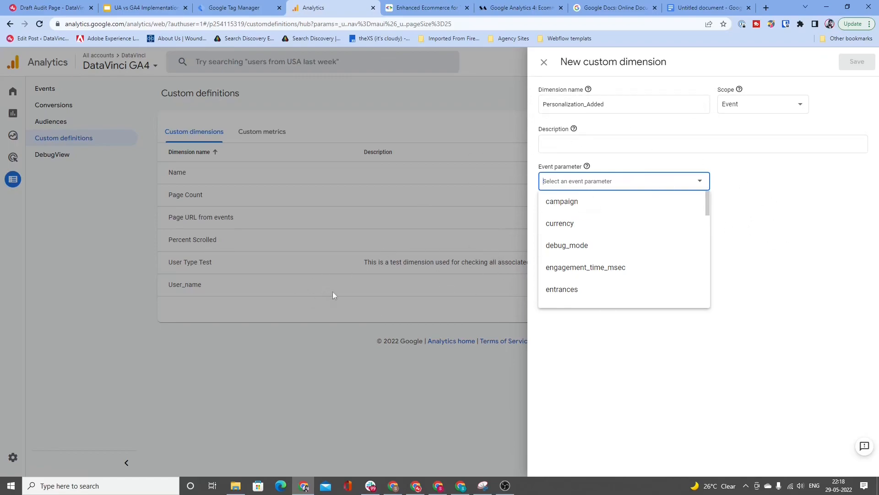
Step: Review the promotion and action parameter tables in the GA4 ecommerce guide, and abandon the unsaved custom dimension in Google Analytics
click(520, 8)
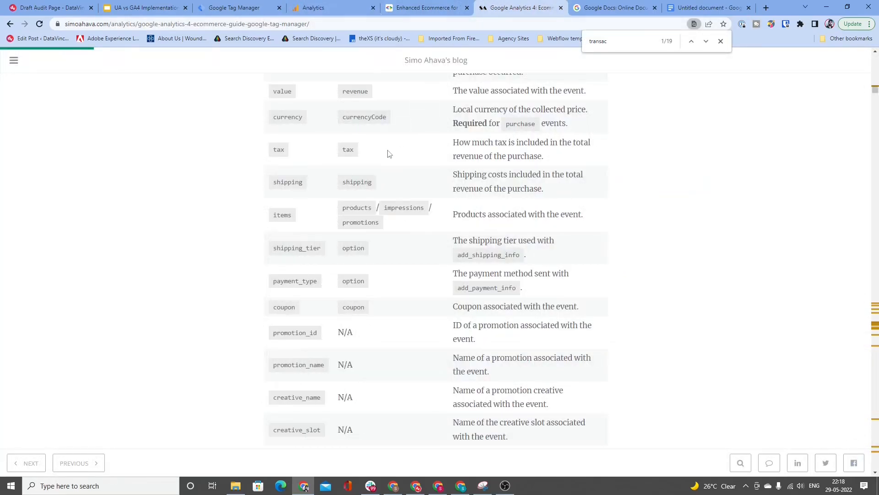
scroll(388, 154, up, 5)
scroll(389, 153, up, 5)
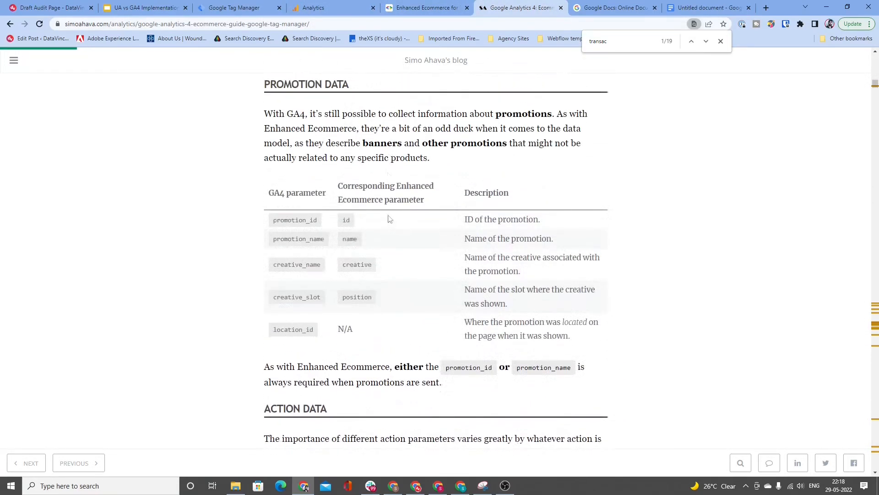
scroll(389, 219, down, 1)
scroll(389, 219, down, 15)
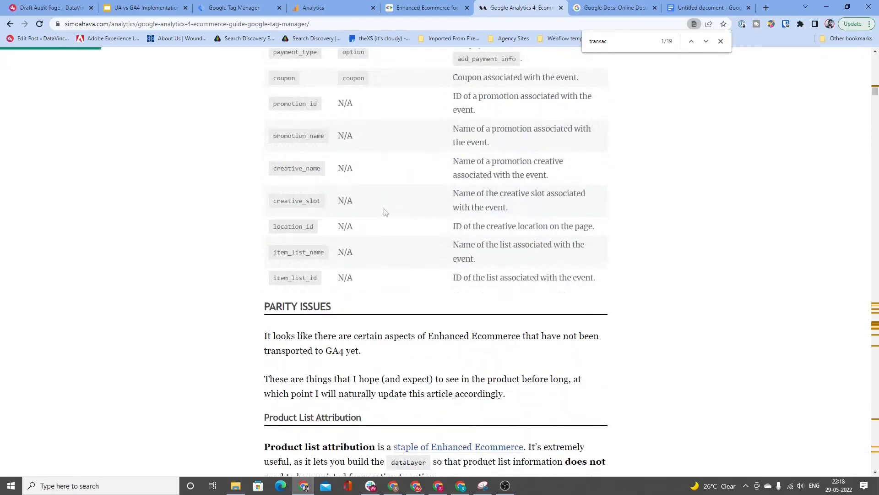
scroll(391, 216, up, 2)
scroll(391, 216, up, 2)
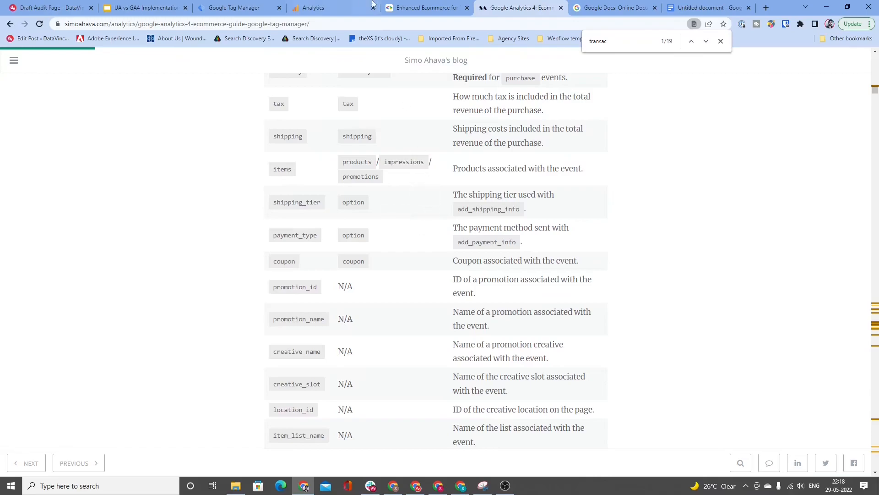
click(321, 8)
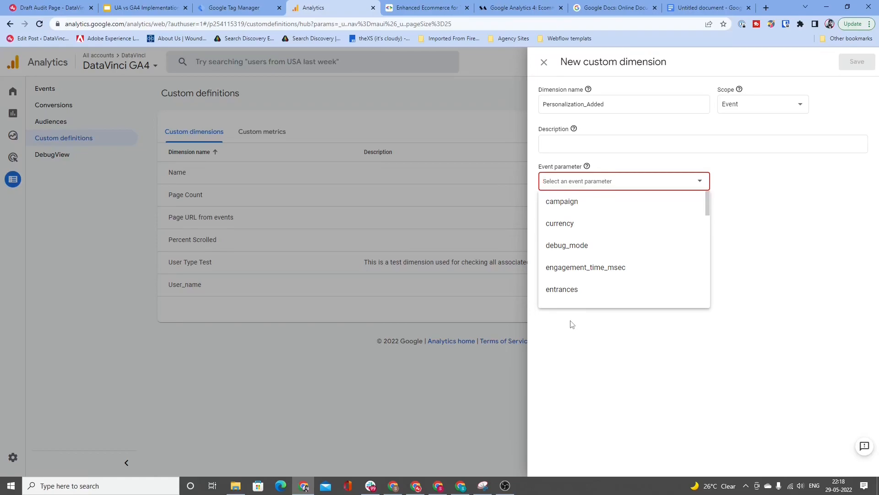
click(544, 62)
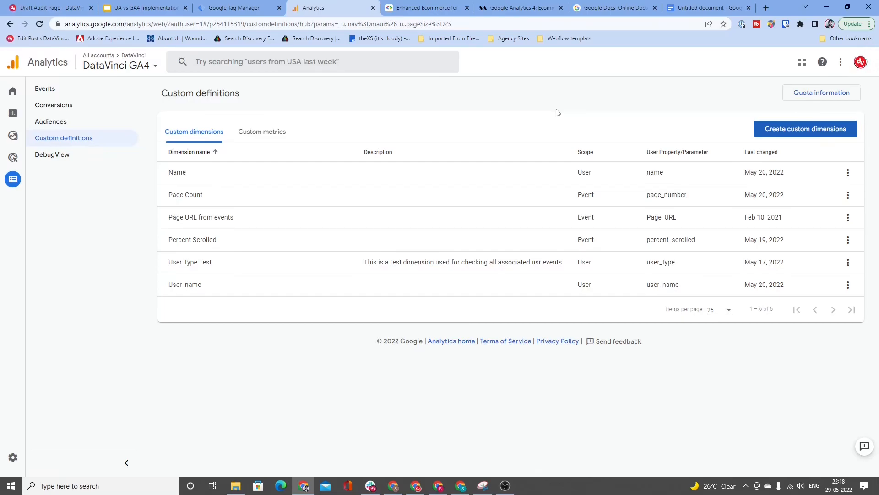
Step: Examine the Universal Analytics Enhanced Ecommerce guide's sections on enabling ecommerce, using the data layer and measuring product impressions
click(423, 9)
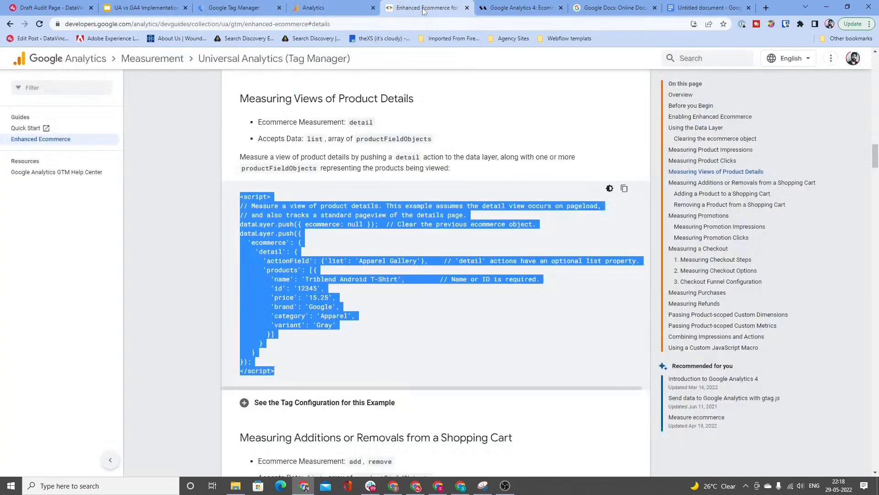
click(387, 190)
scroll(393, 183, up, 12)
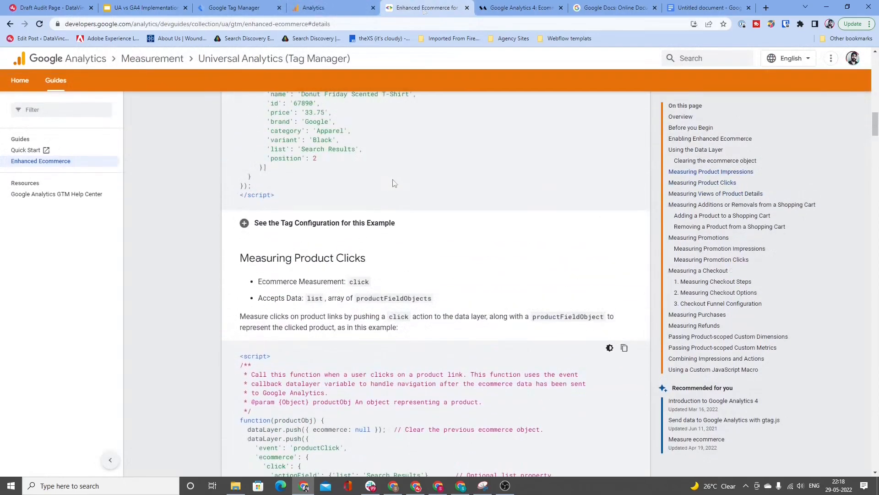
scroll(394, 183, up, 20)
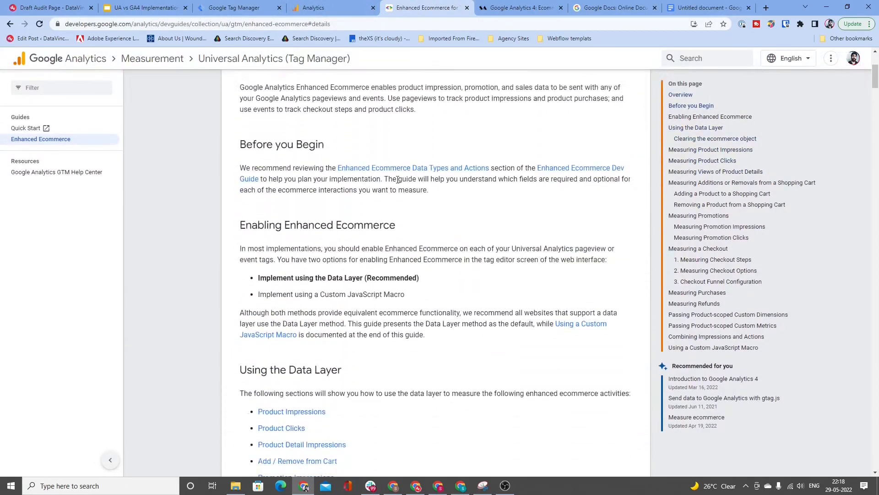
scroll(397, 181, down, 4)
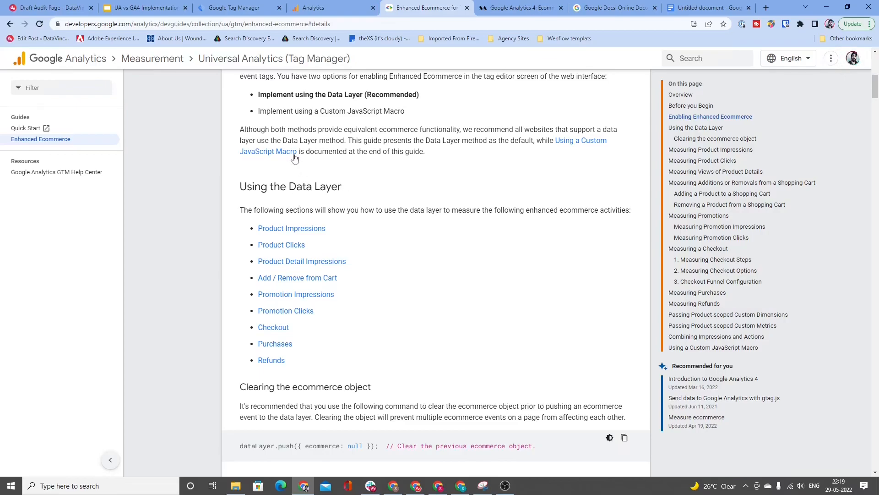
scroll(357, 272, down, 2)
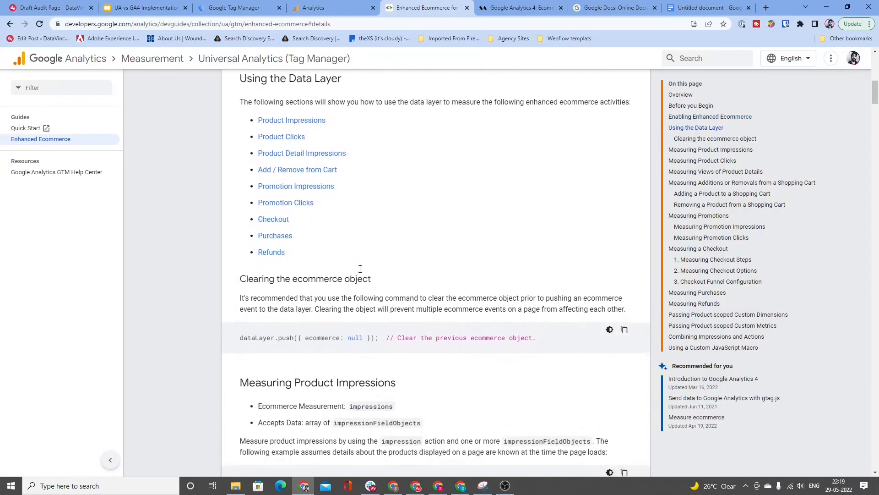
scroll(411, 255, down, 5)
scroll(417, 258, down, 2)
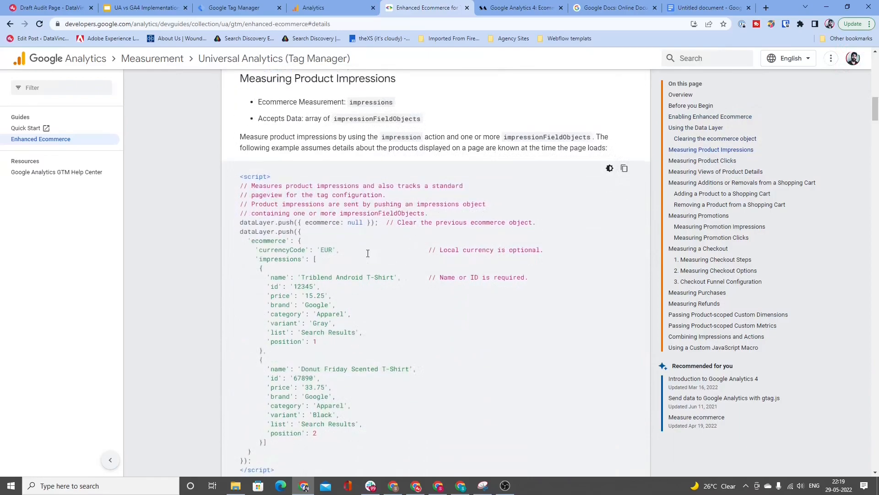
Step: Review the Universal Analytics guide's sections on the data layer, clearing the ecommerce object and the product impressions code example
scroll(266, 279, up, 7)
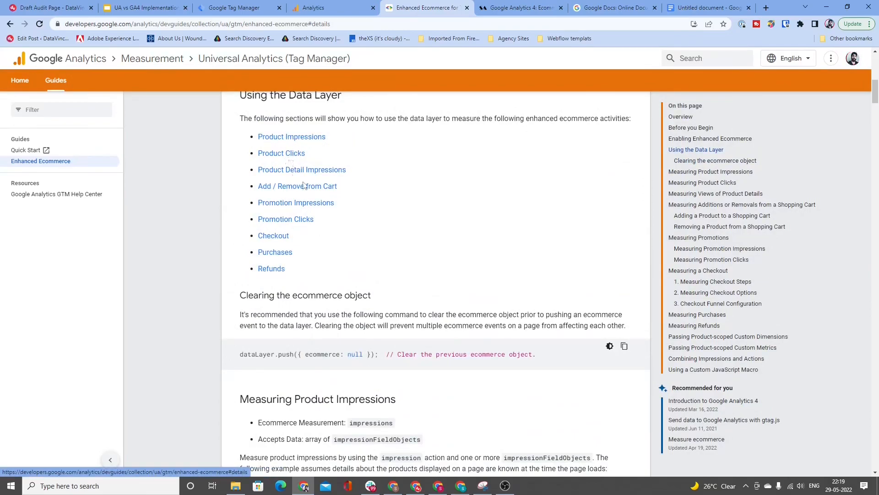
scroll(305, 186, down, 2)
scroll(305, 186, down, 4)
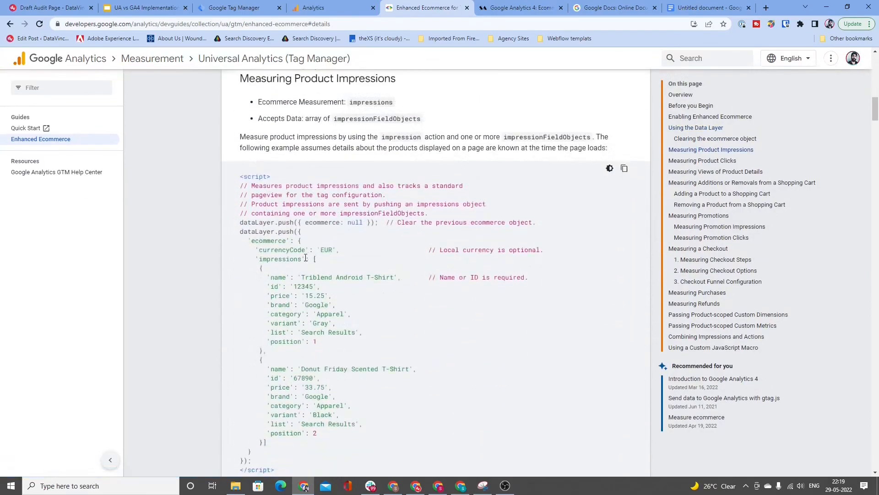
scroll(305, 258, up, 2)
scroll(306, 263, up, 4)
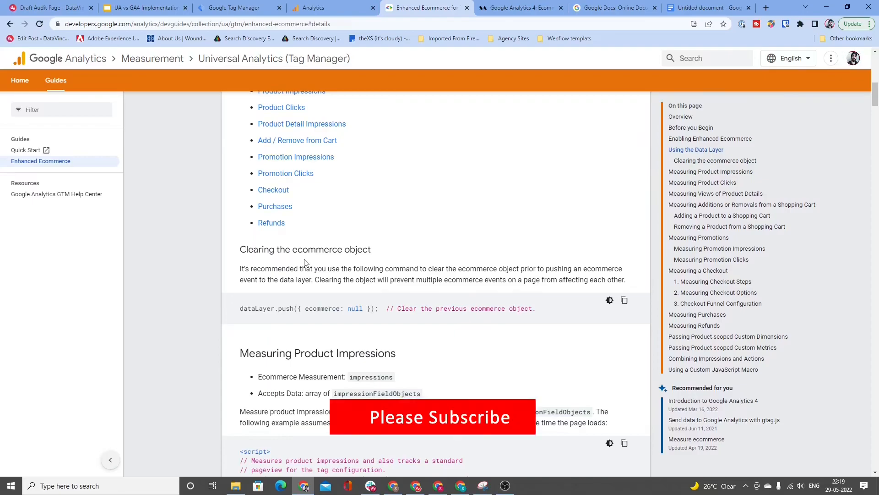
scroll(305, 262, down, 7)
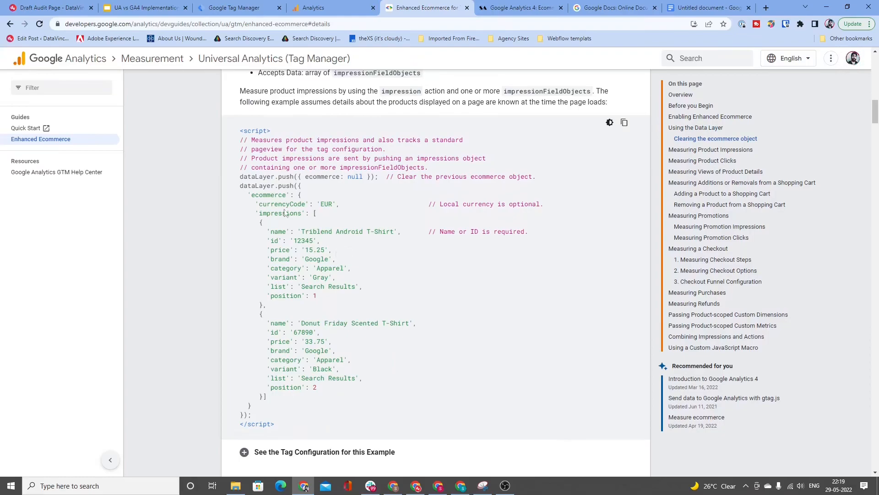
Step: Switch to the GA4 ecommerce guide, find the sample dataLayer object for the view_promotion event and highlight its full code
key(ctrl+Tab)
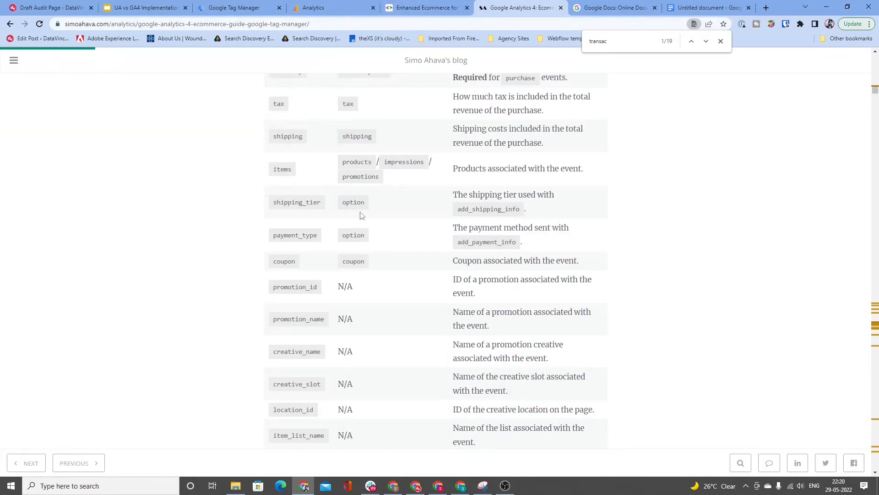
scroll(362, 214, down, 8)
scroll(362, 213, down, 18)
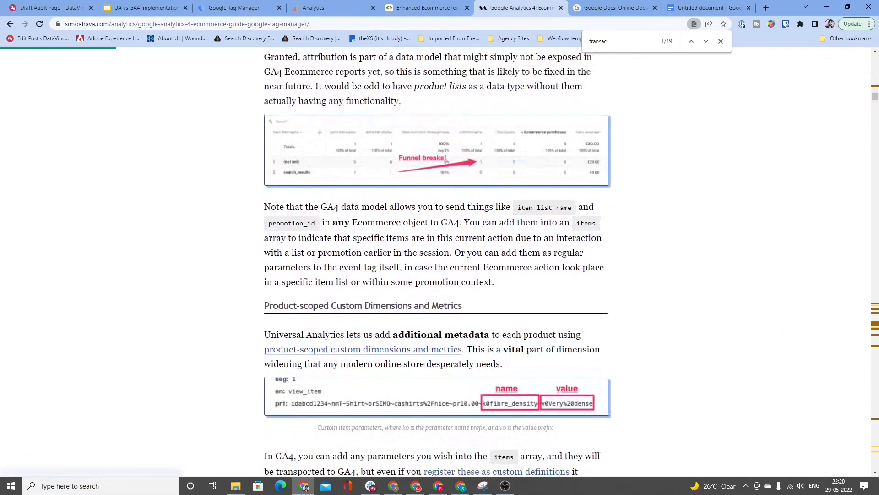
scroll(418, 323, down, 20)
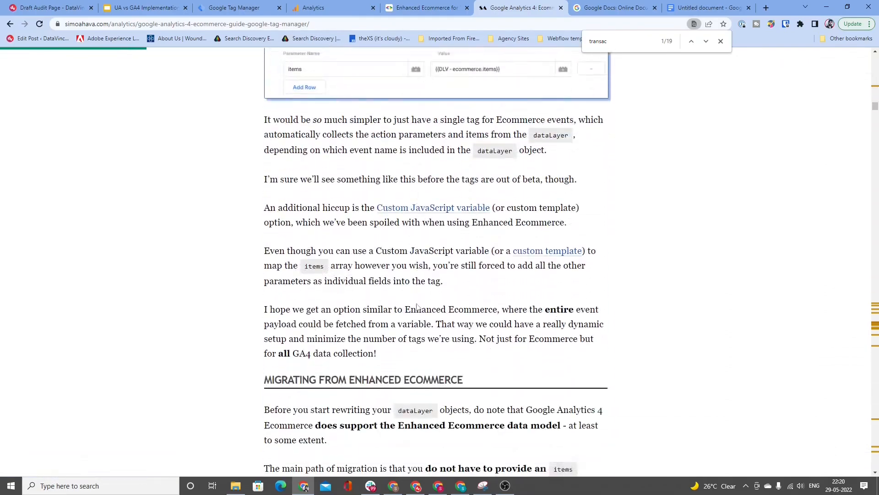
scroll(422, 318, down, 20)
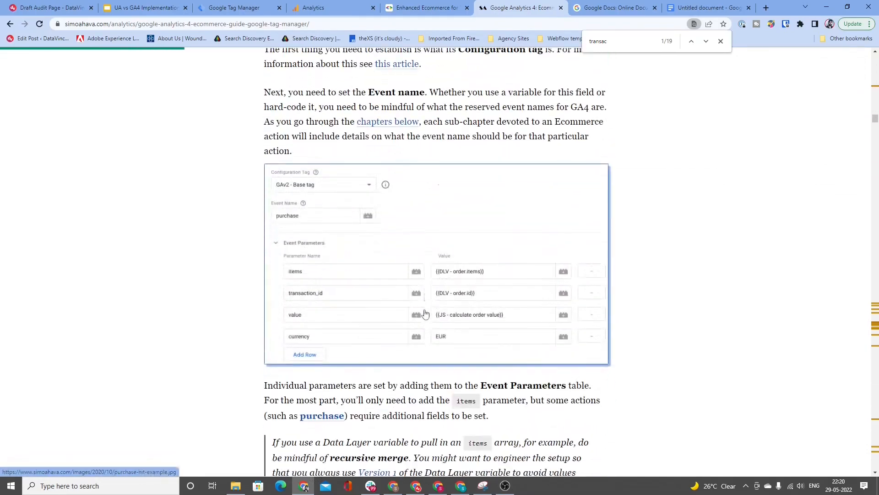
scroll(435, 315, down, 20)
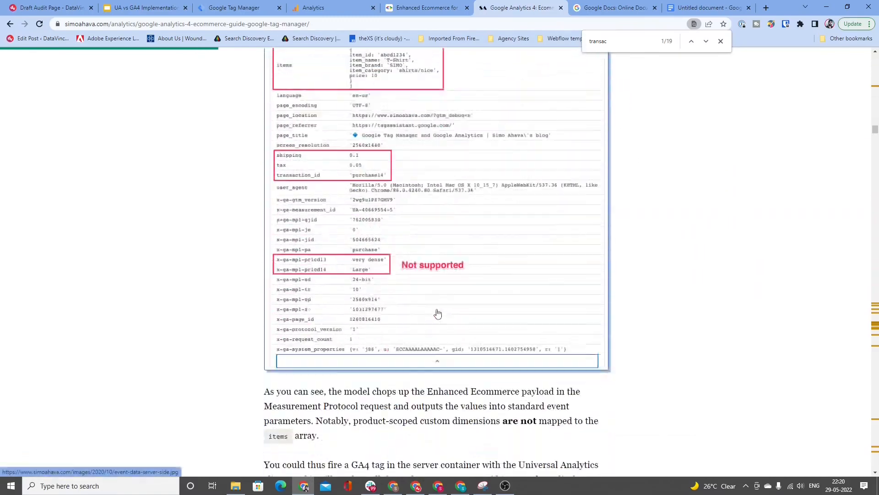
scroll(449, 304, down, 5)
scroll(449, 304, up, 3)
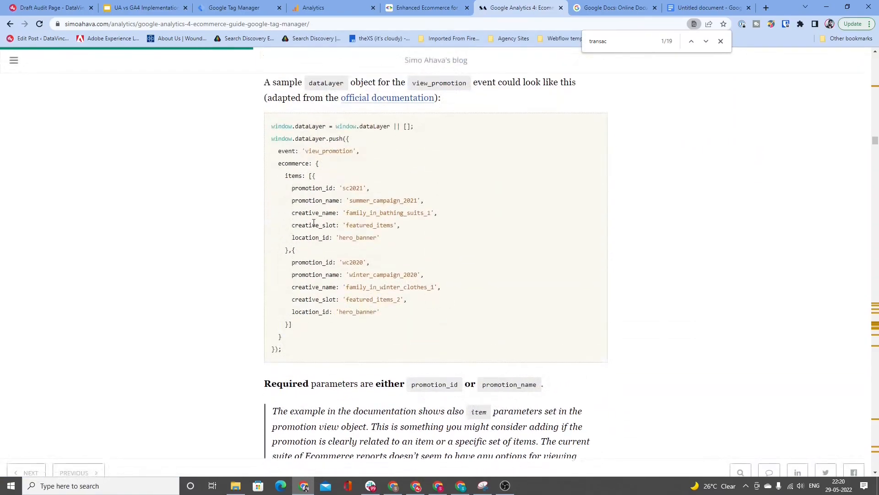
drag(272, 128, 294, 348)
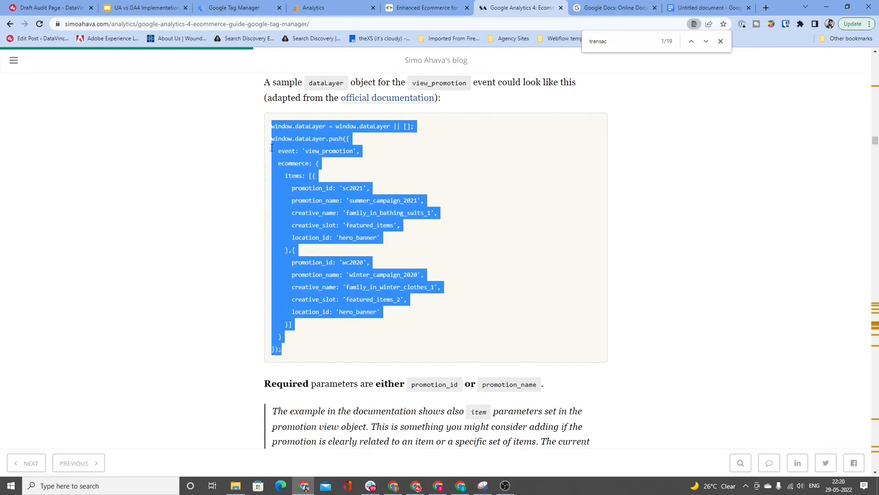
Step: In Google Tag Manager, start a new Google Analytics: GA4 Configuration tag and expand its Fields to Set section
click(316, 9)
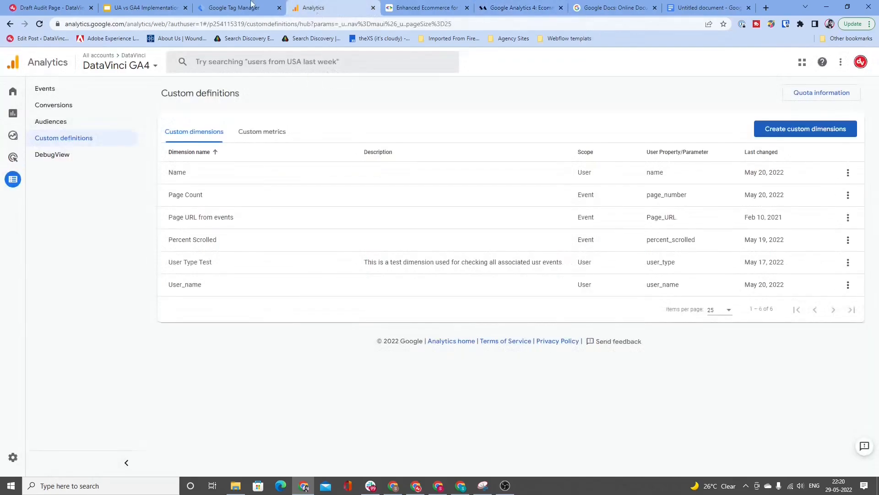
click(251, 4)
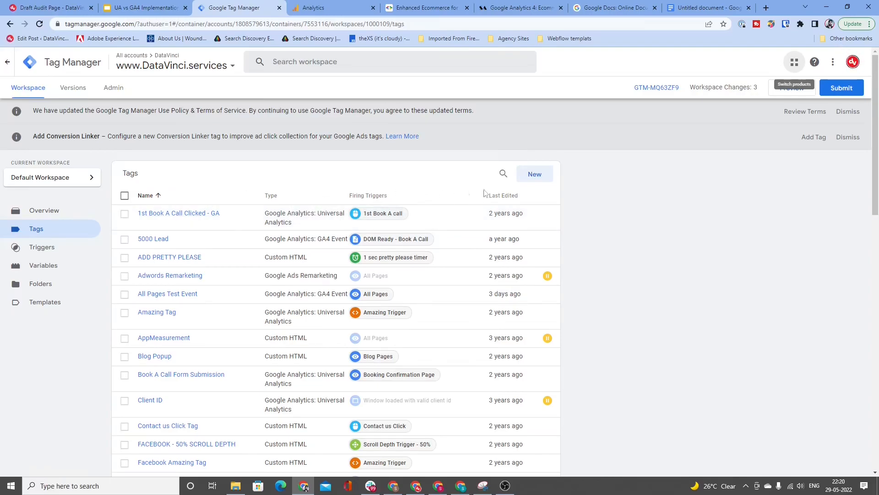
click(525, 182)
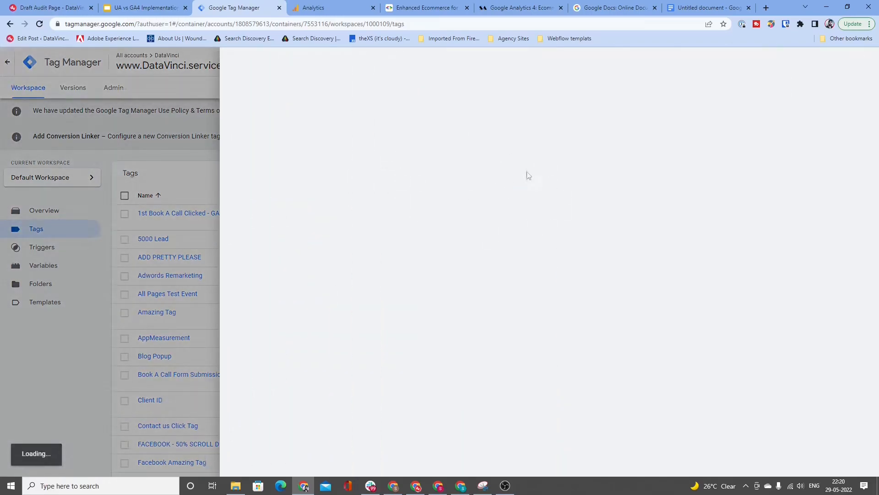
click(425, 195)
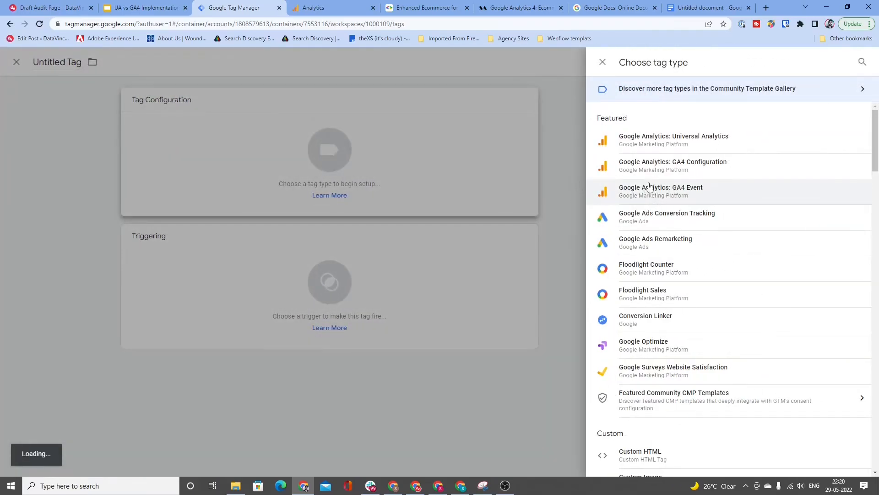
click(648, 169)
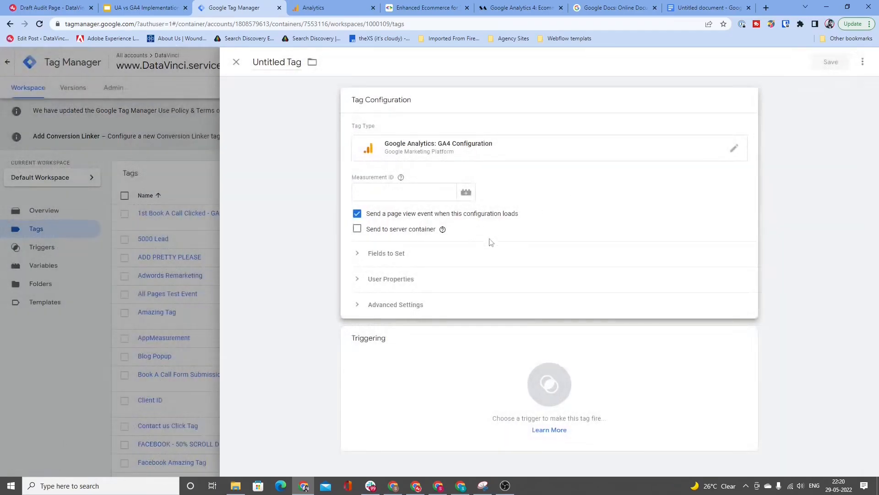
click(449, 257)
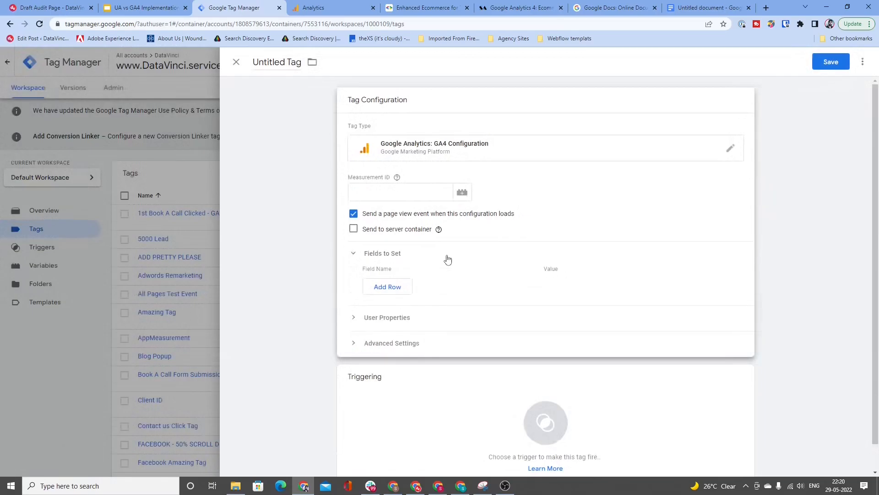
Step: Go back through the GA4 ecommerce guide from the action reference to the notes on attribution and product-scoped custom dimensions
click(486, 4)
scroll(356, 160, up, 20)
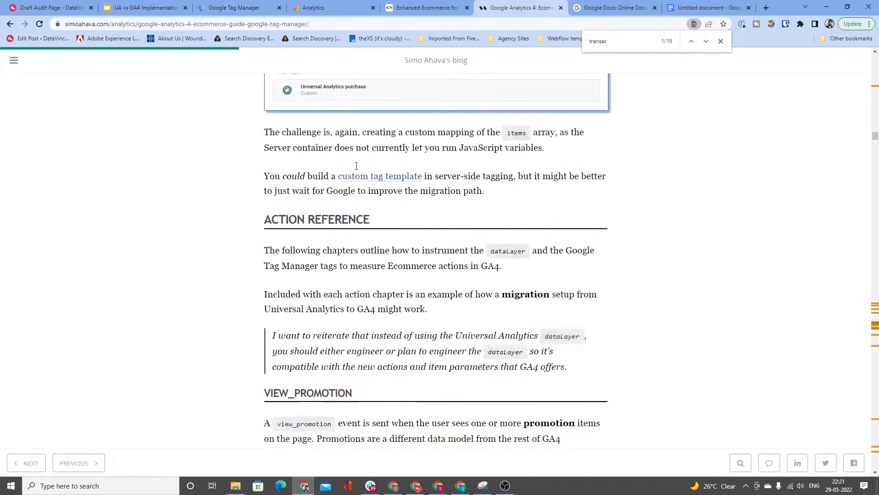
scroll(356, 161, up, 20)
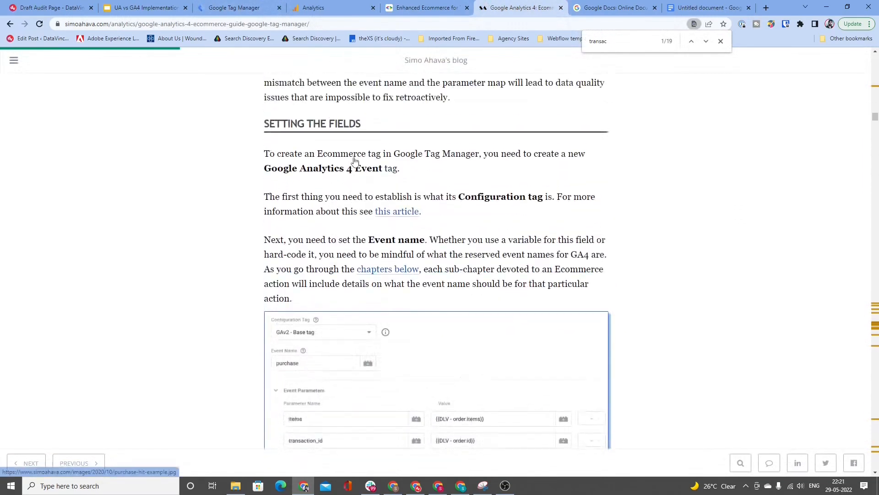
scroll(353, 157, up, 15)
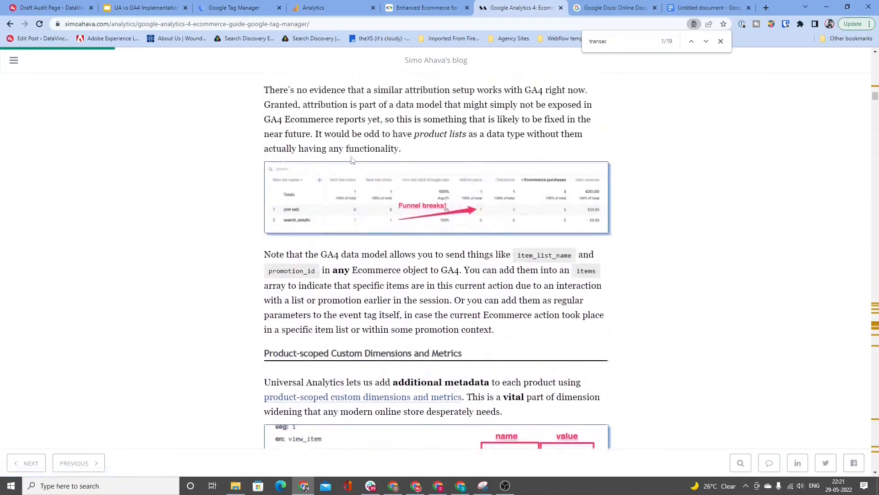
Step: Revisit the GA4 custom definitions and the Universal Analytics impressions example, and return to the presentation's Ecommerce Tracking slide
click(320, 5)
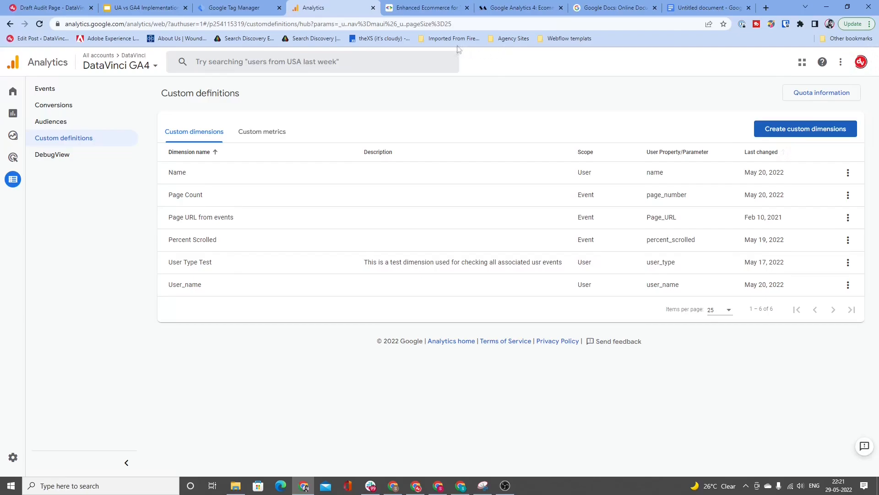
click(424, 5)
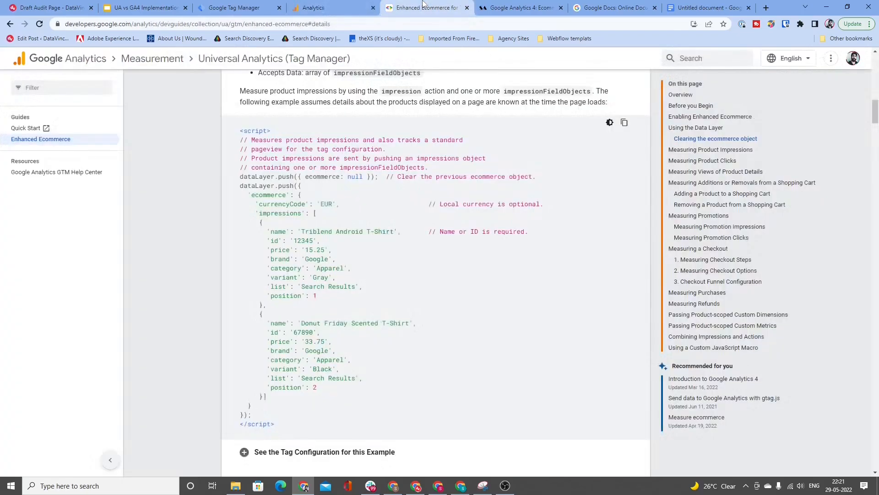
click(247, 8)
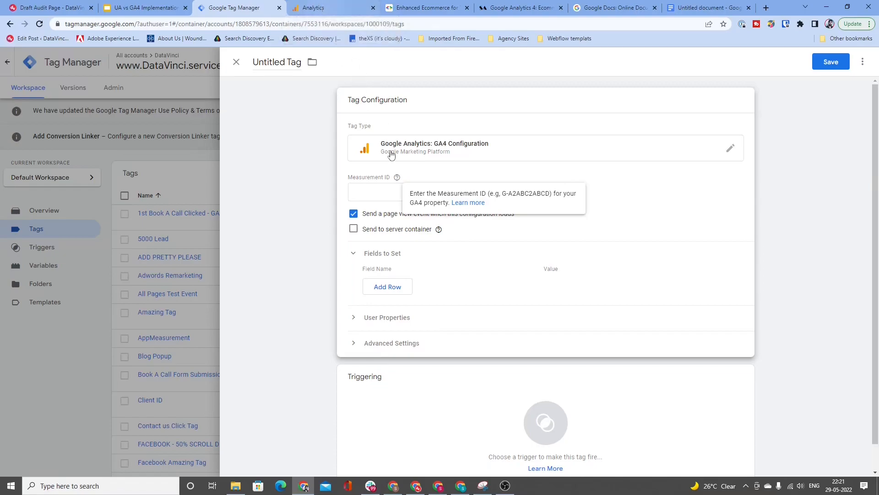
click(137, 8)
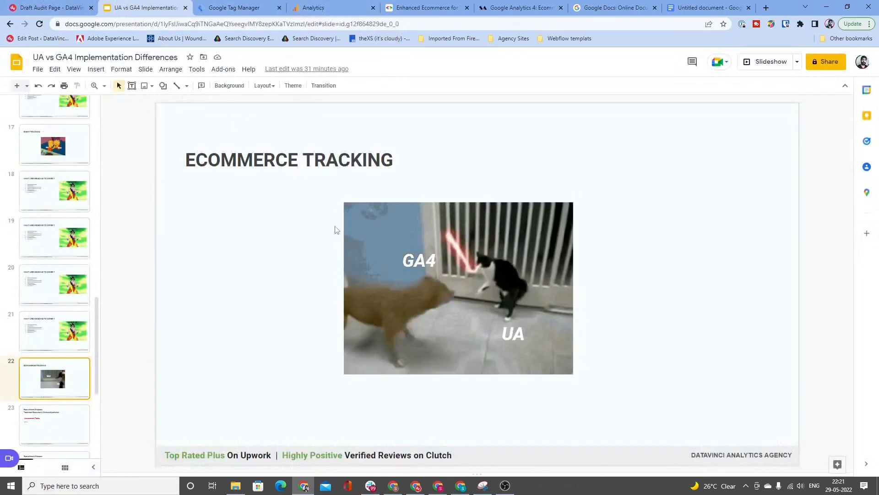